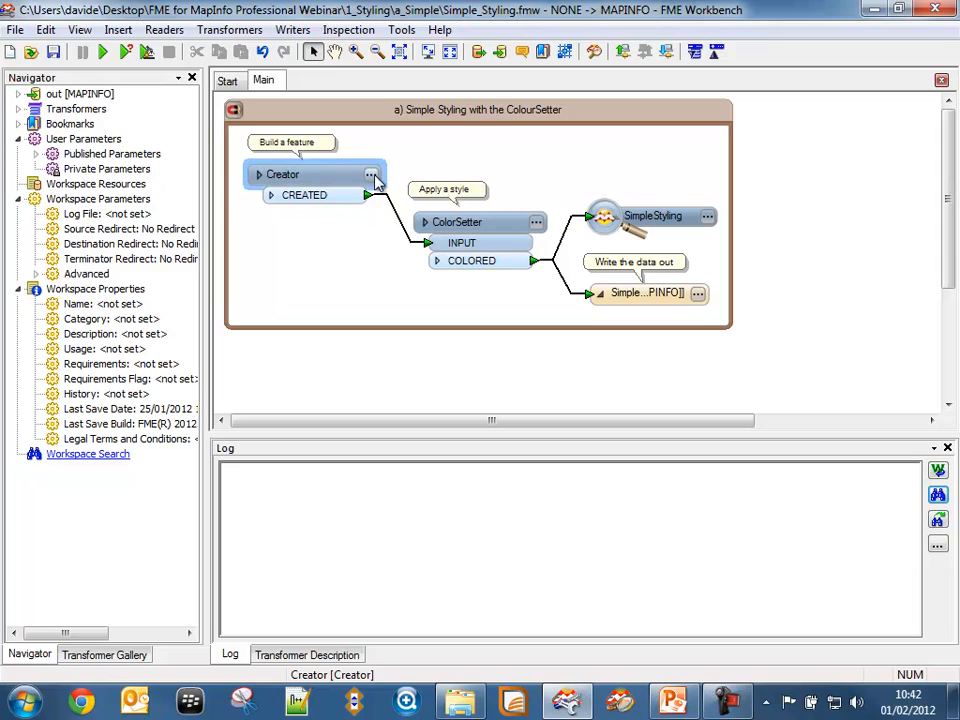
Review the Creator's polygon vertex coordinates and its number of features to create, and accept the parameters
click(371, 176)
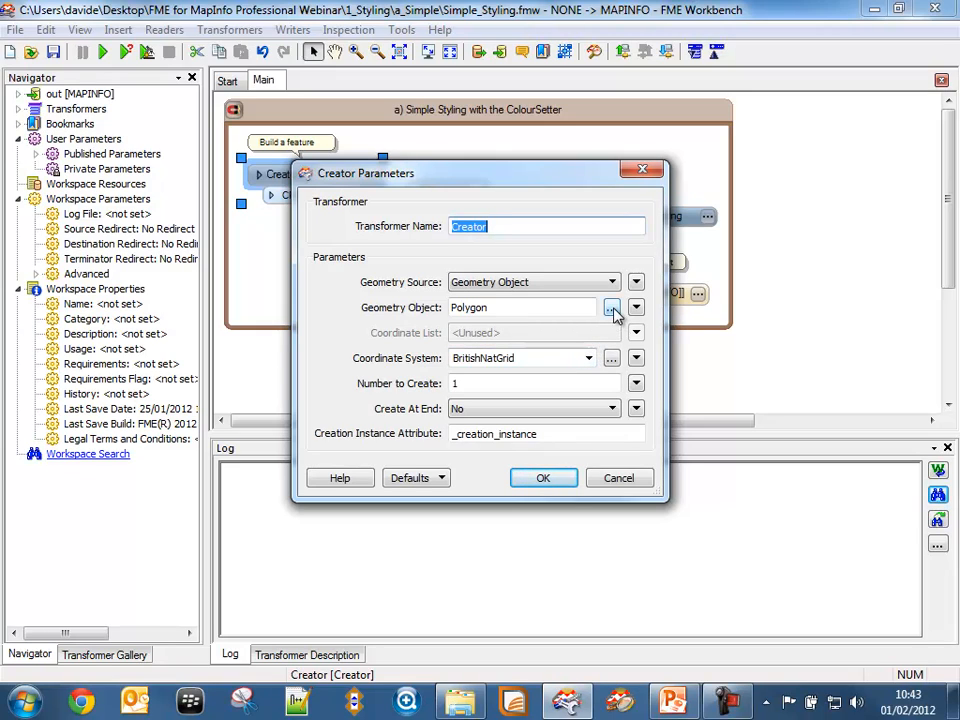
click(611, 308)
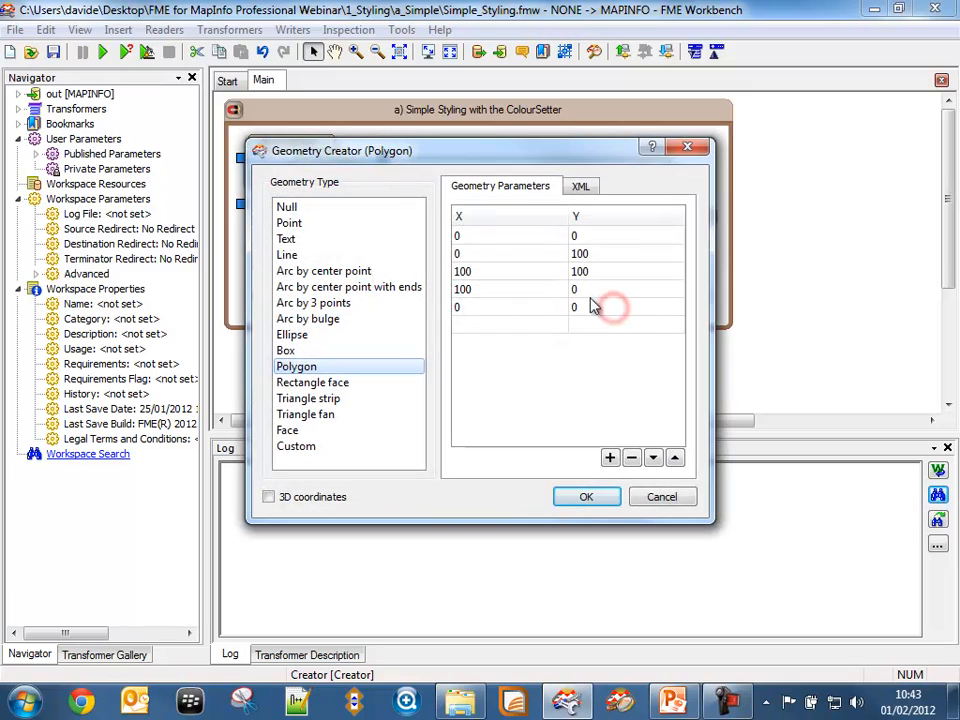
click(510, 235)
click(582, 248)
click(557, 272)
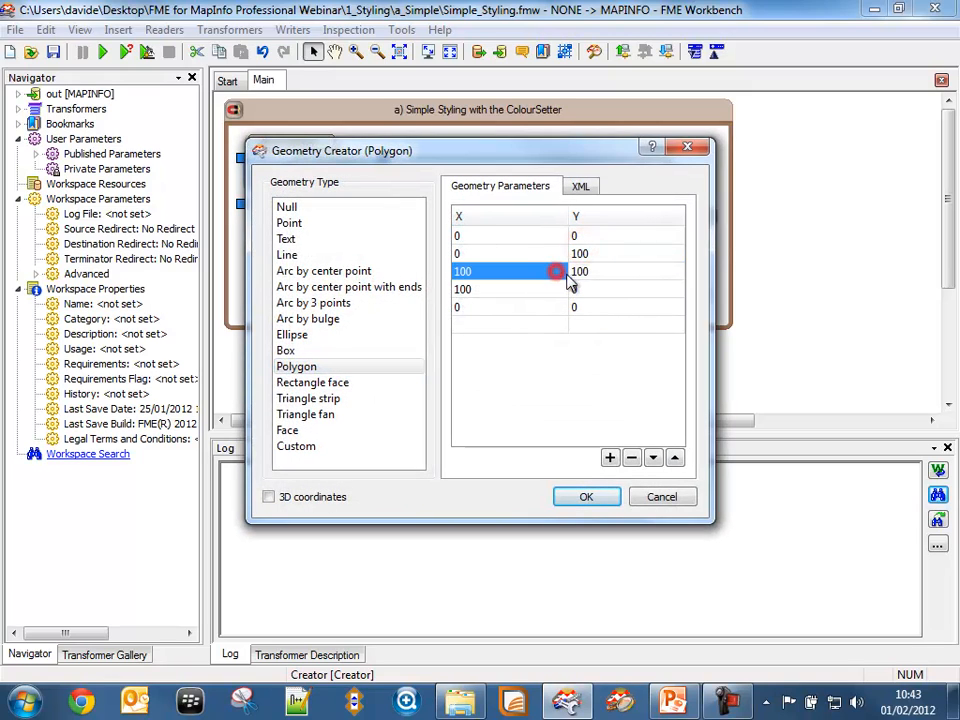
click(580, 272)
click(527, 236)
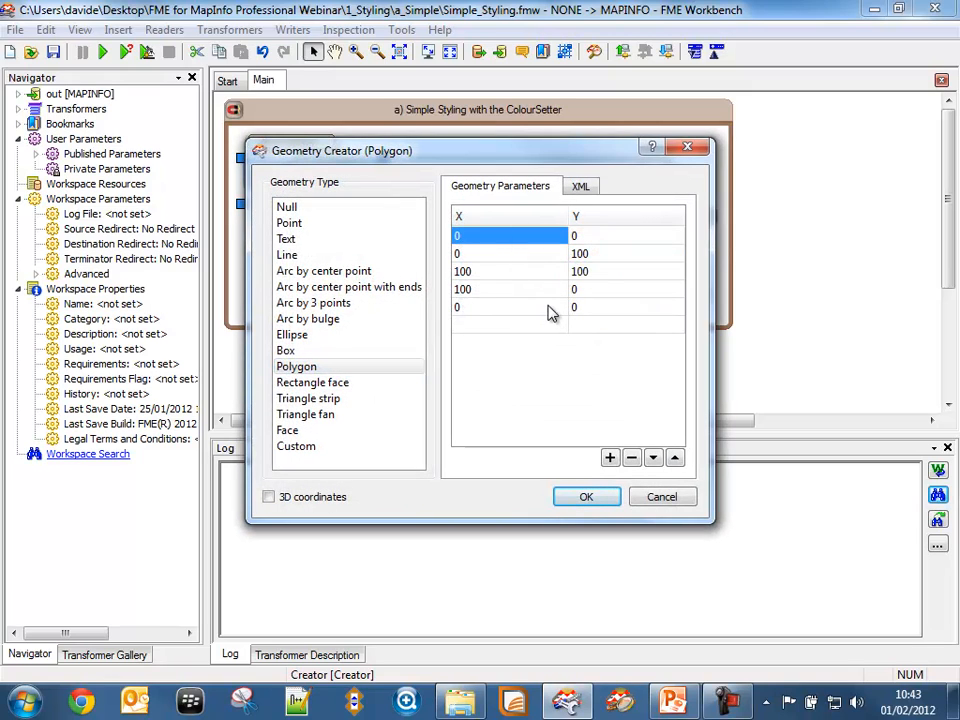
click(578, 307)
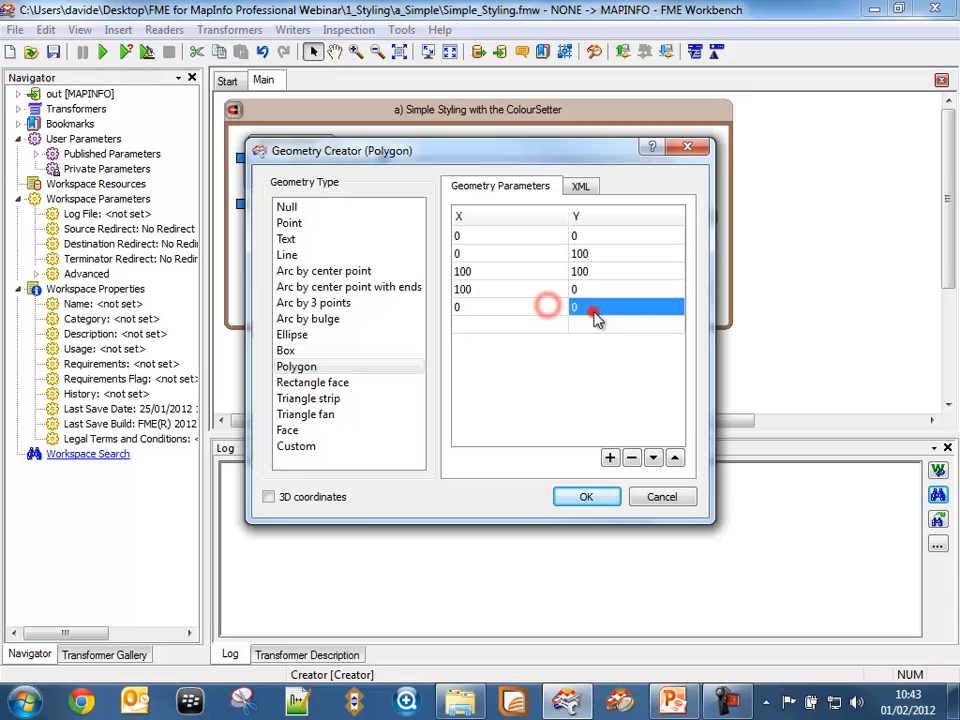
click(606, 498)
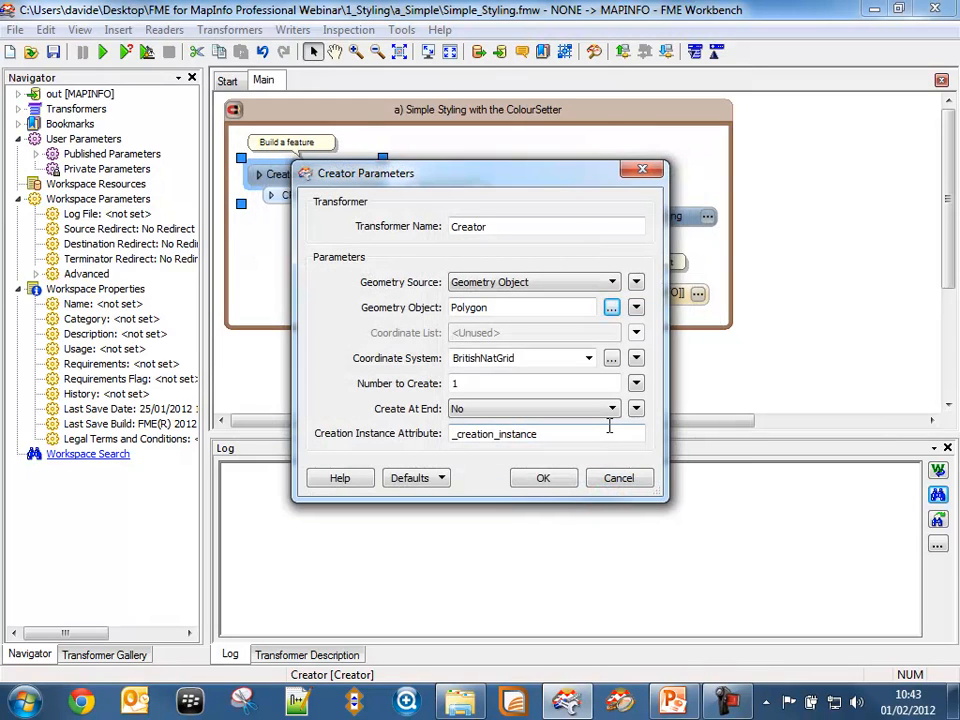
double_click(489, 385)
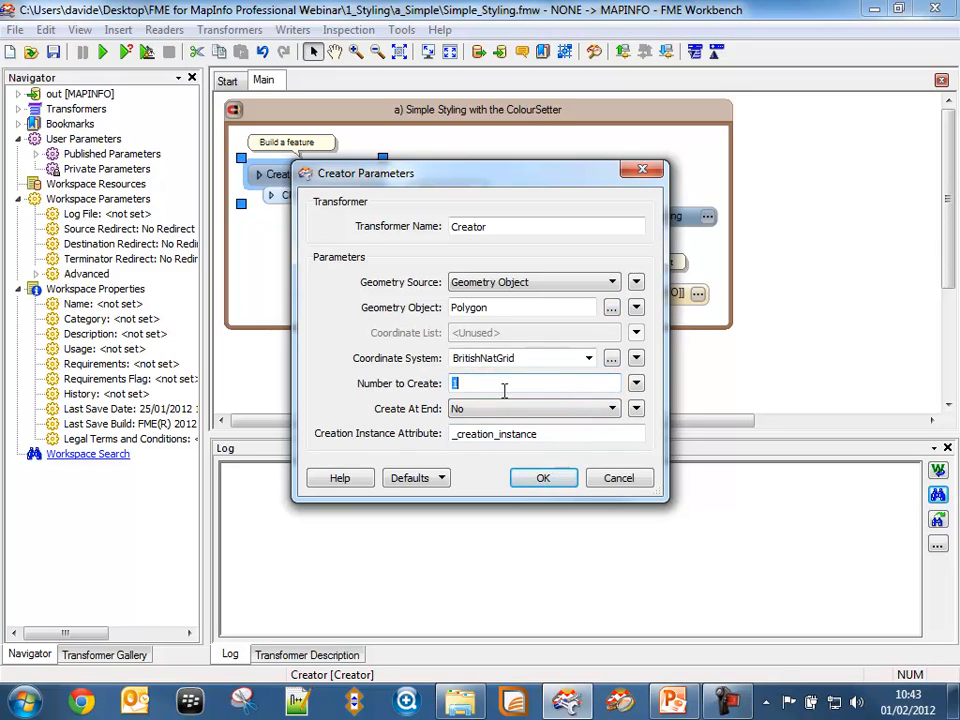
click(546, 480)
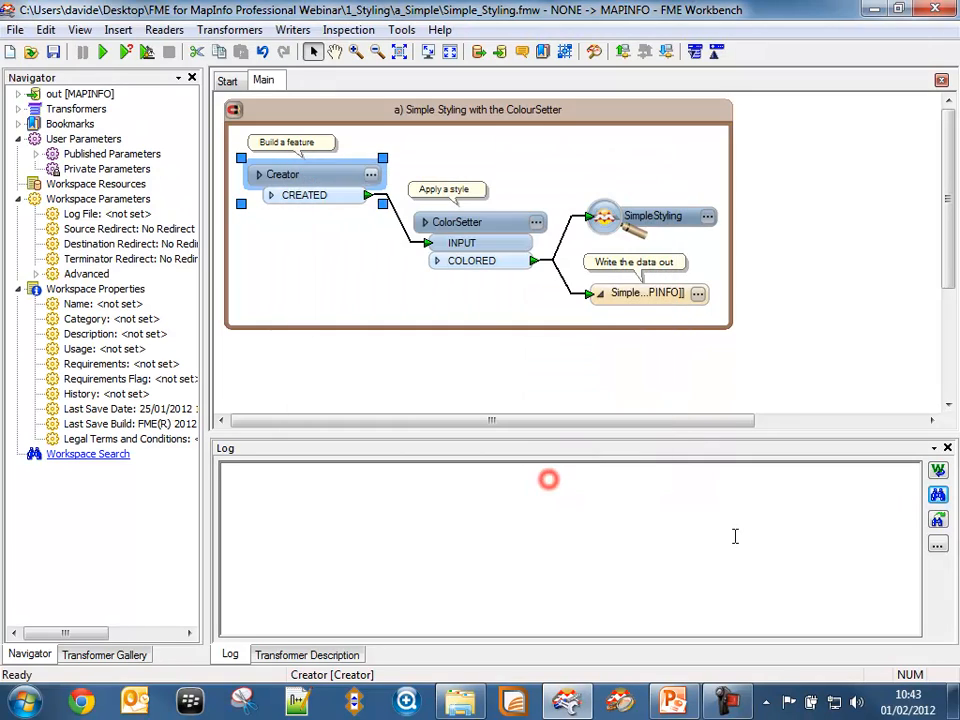
Open the ColorSetter parameters and examine the pen colour and fill colour values
click(537, 222)
click(495, 346)
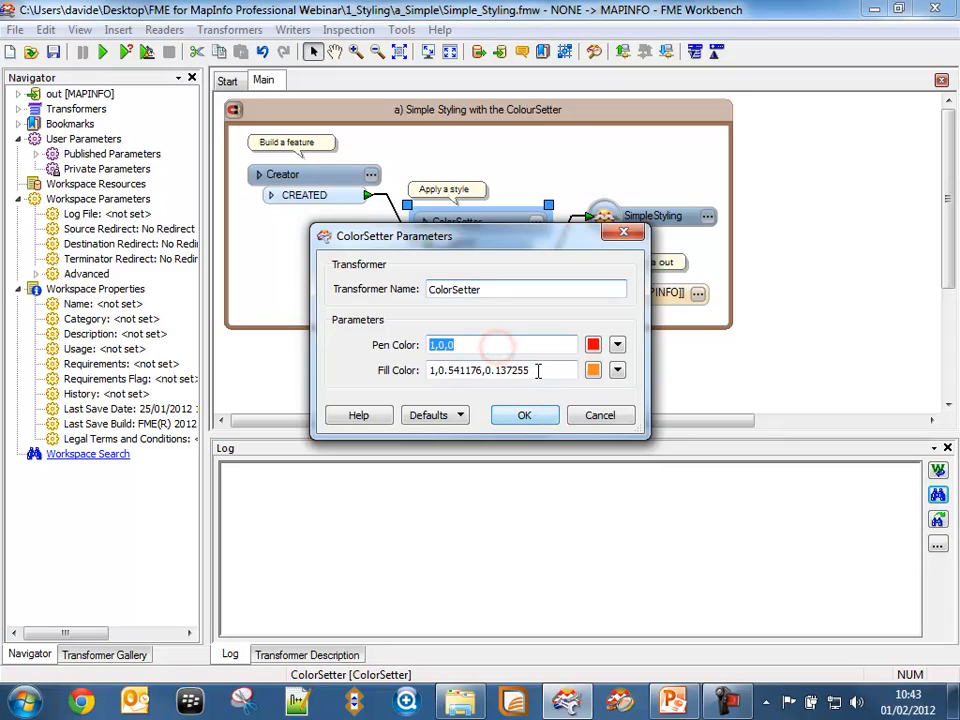
click(544, 370)
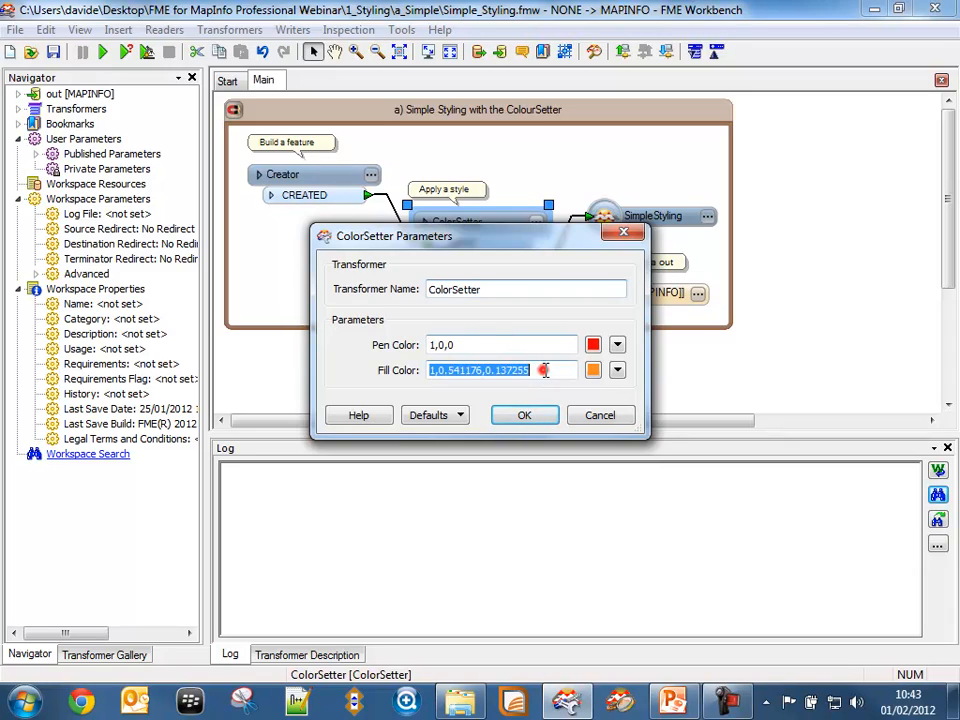
click(474, 346)
click(540, 370)
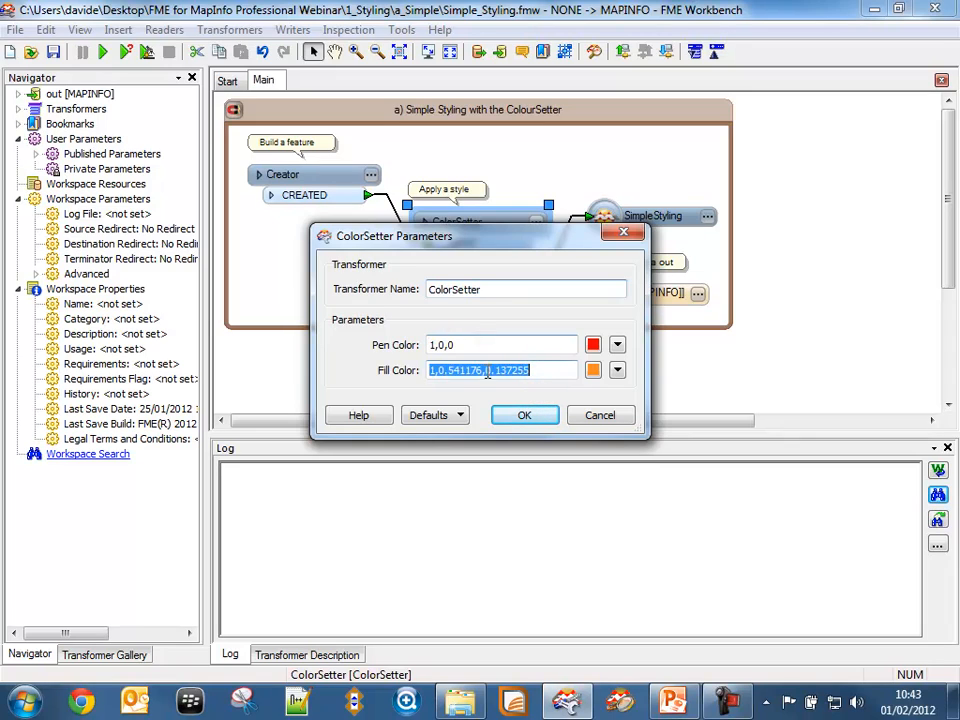
click(474, 344)
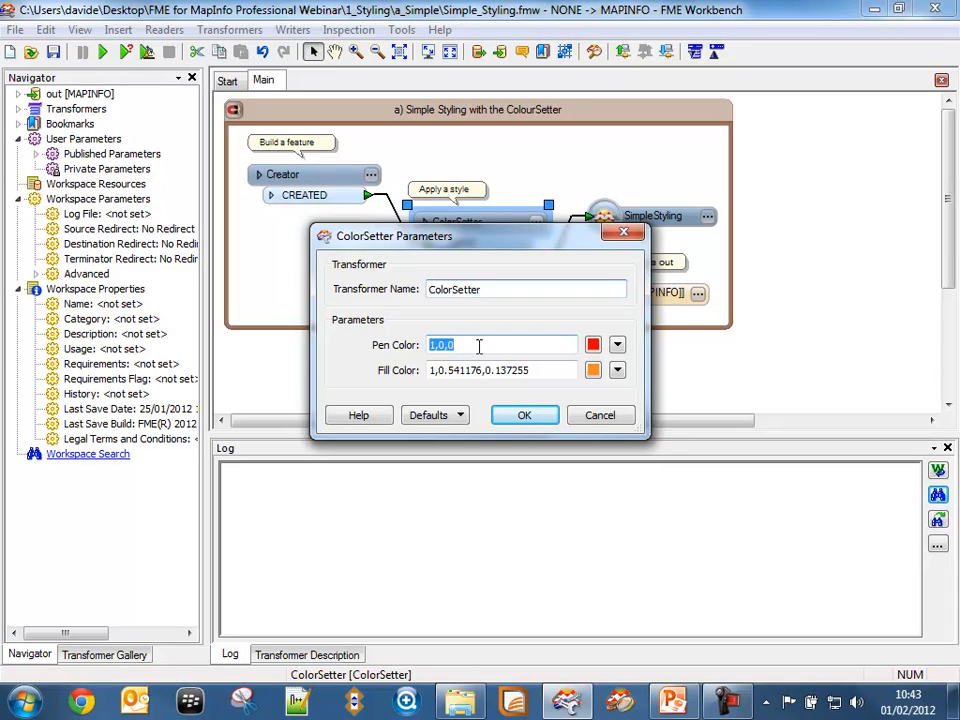
click(593, 344)
click(664, 397)
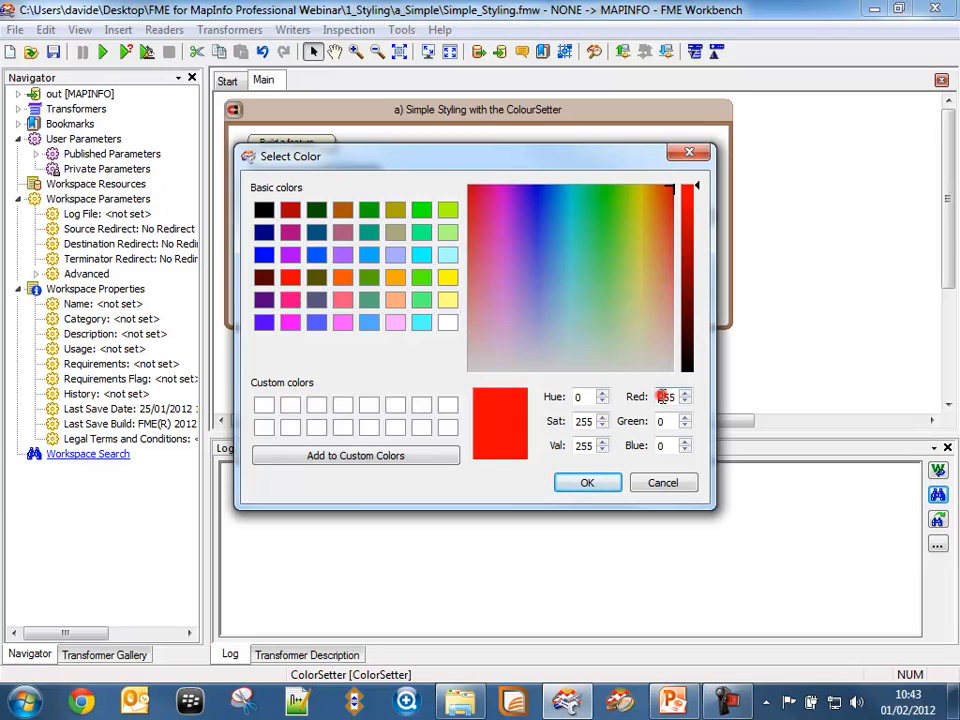
click(663, 421)
click(669, 445)
click(637, 344)
drag(613, 344, 556, 259)
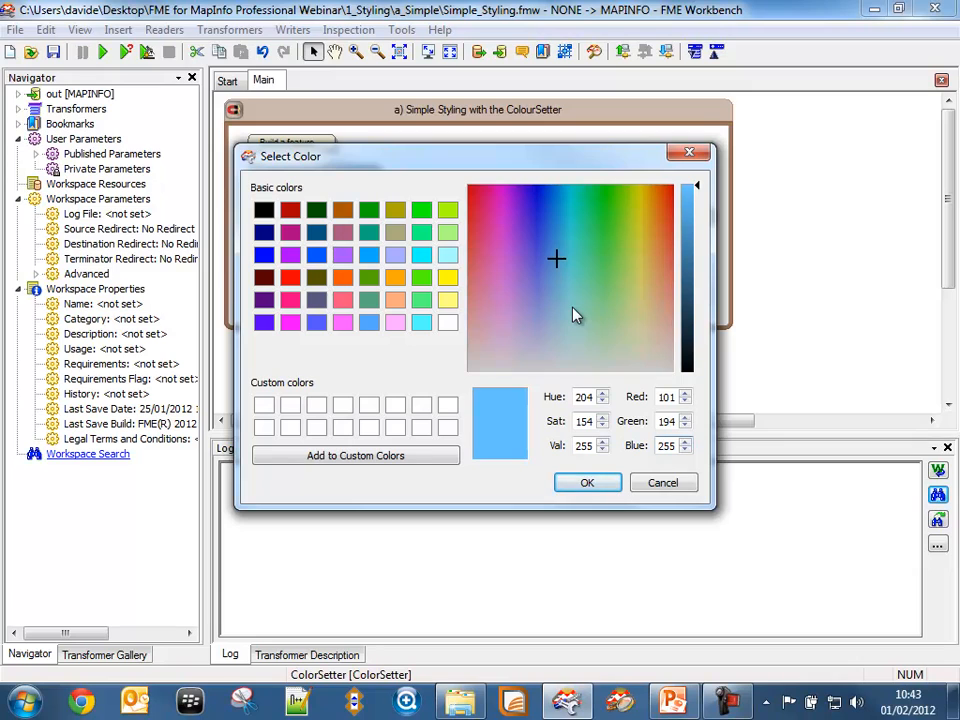
click(662, 487)
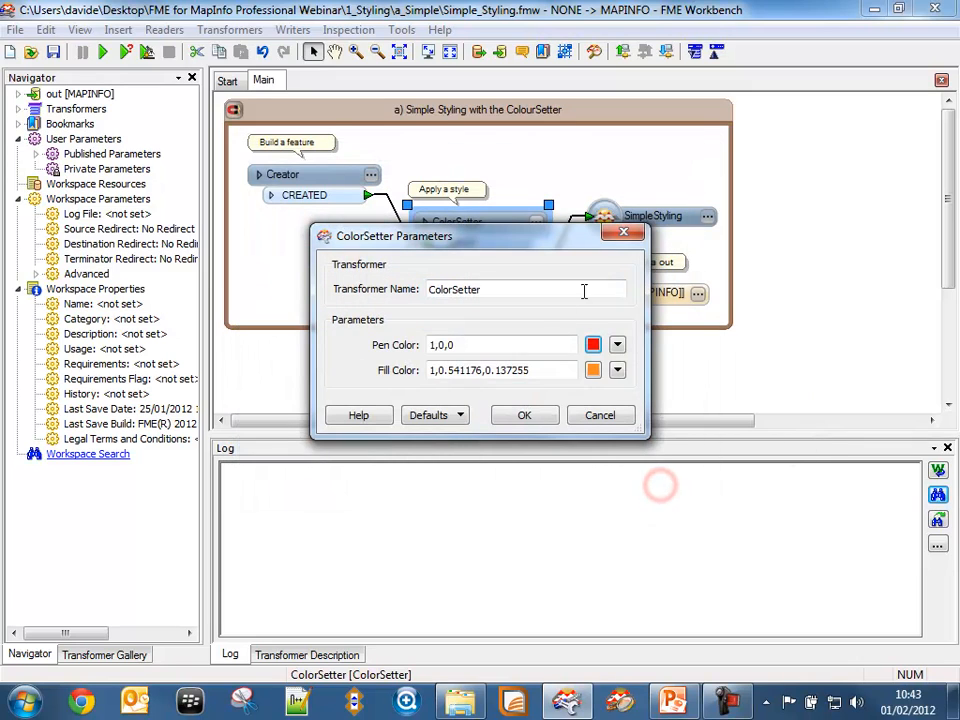
Examine the individual RGB components of the ColorSetter's pen and fill colours, and accept the parameters
double_click(435, 344)
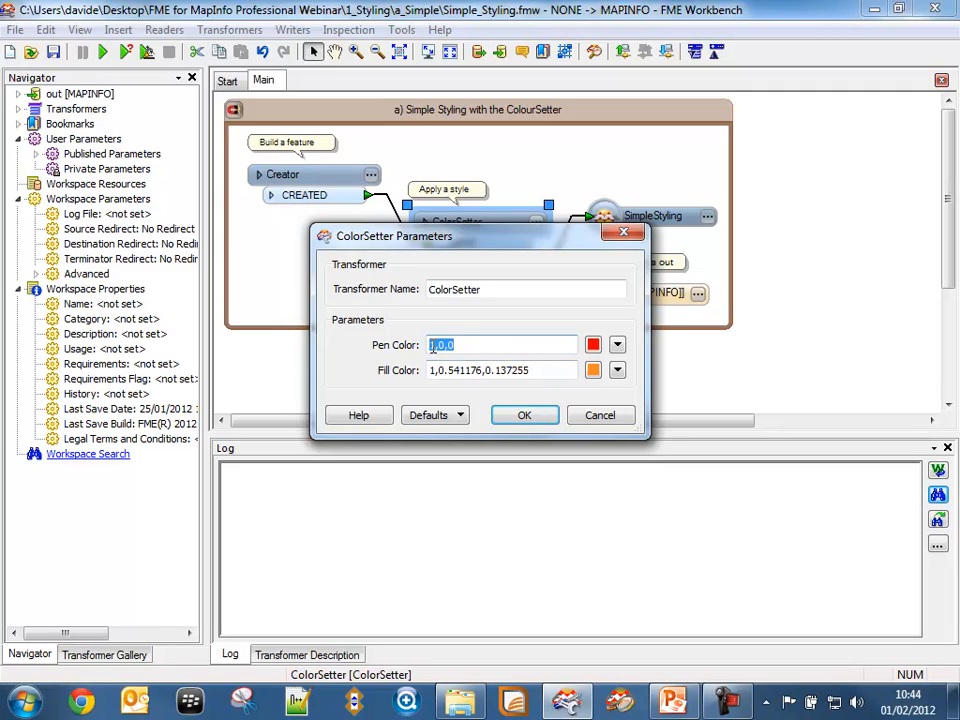
click(431, 345)
click(431, 345)
click(440, 345)
drag(438, 345, 458, 344)
double_click(431, 370)
click(431, 370)
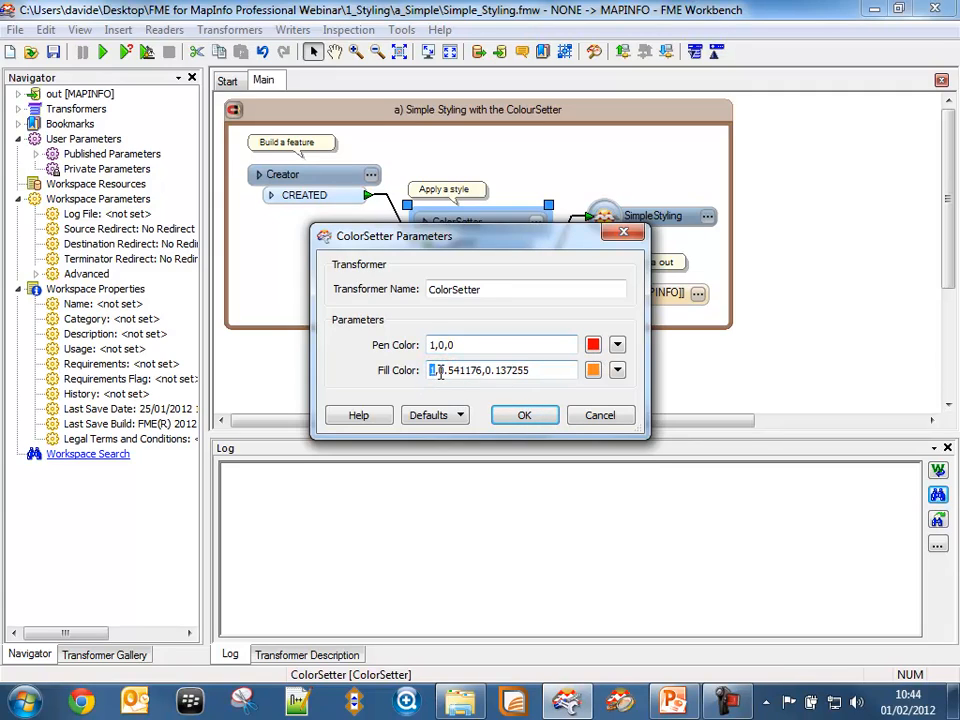
drag(430, 370, 546, 373)
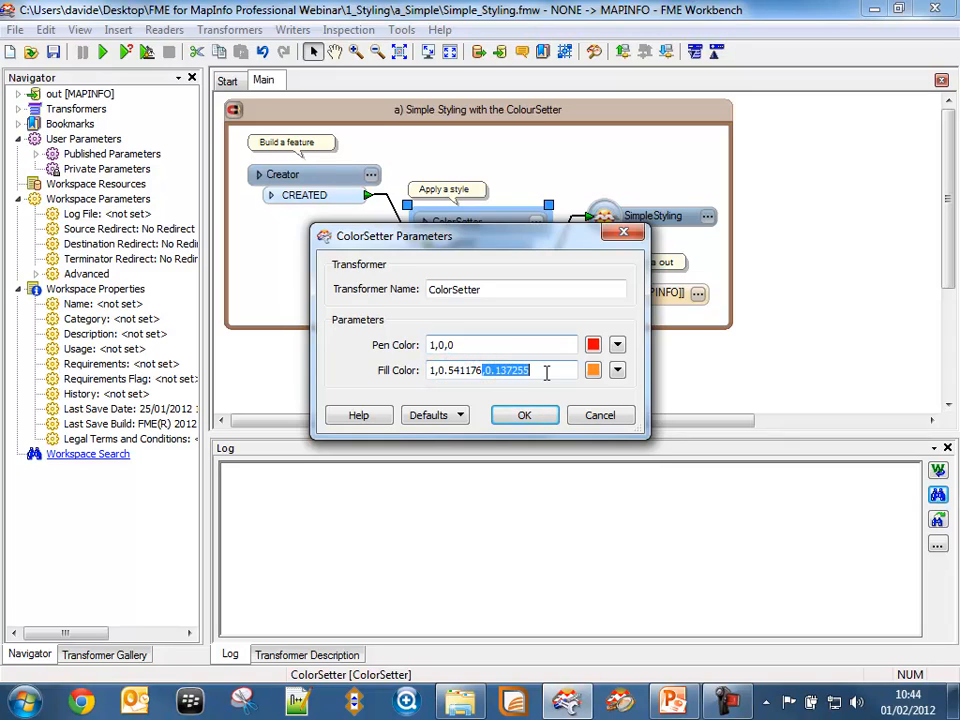
click(546, 372)
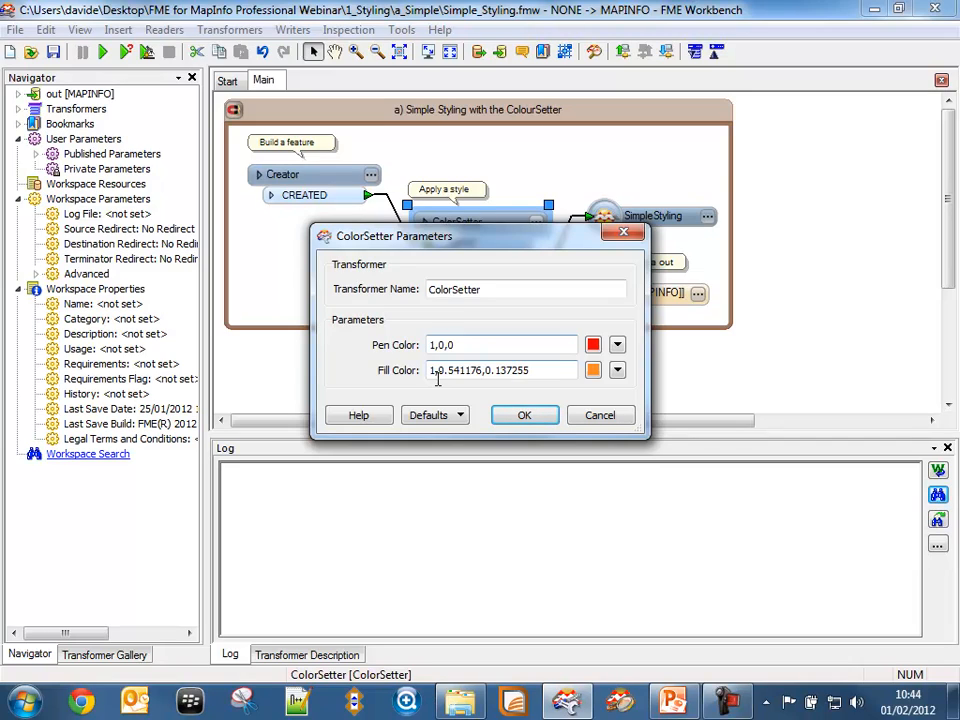
click(533, 421)
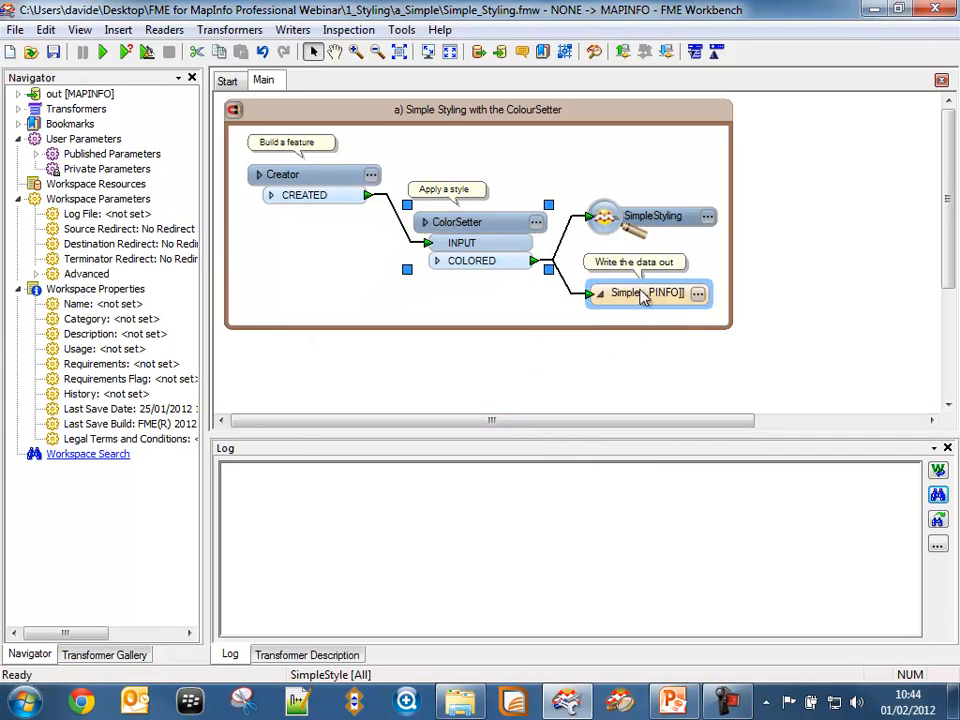
Run the workspace to write the MapInfo output and check the styled polygon in FME Universal Viewer
click(76, 93)
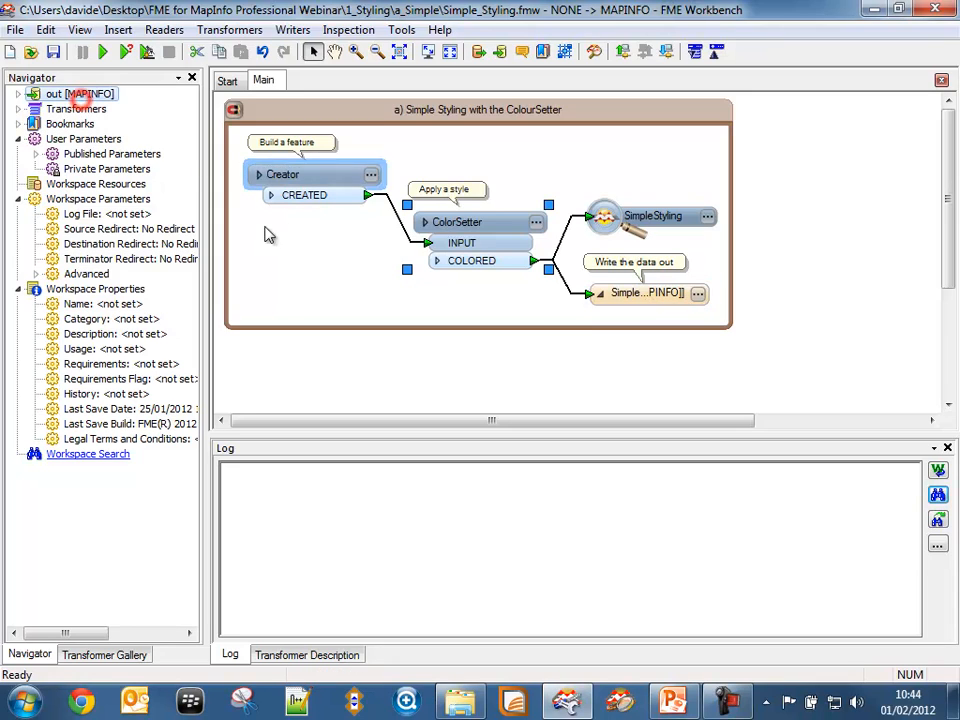
click(102, 51)
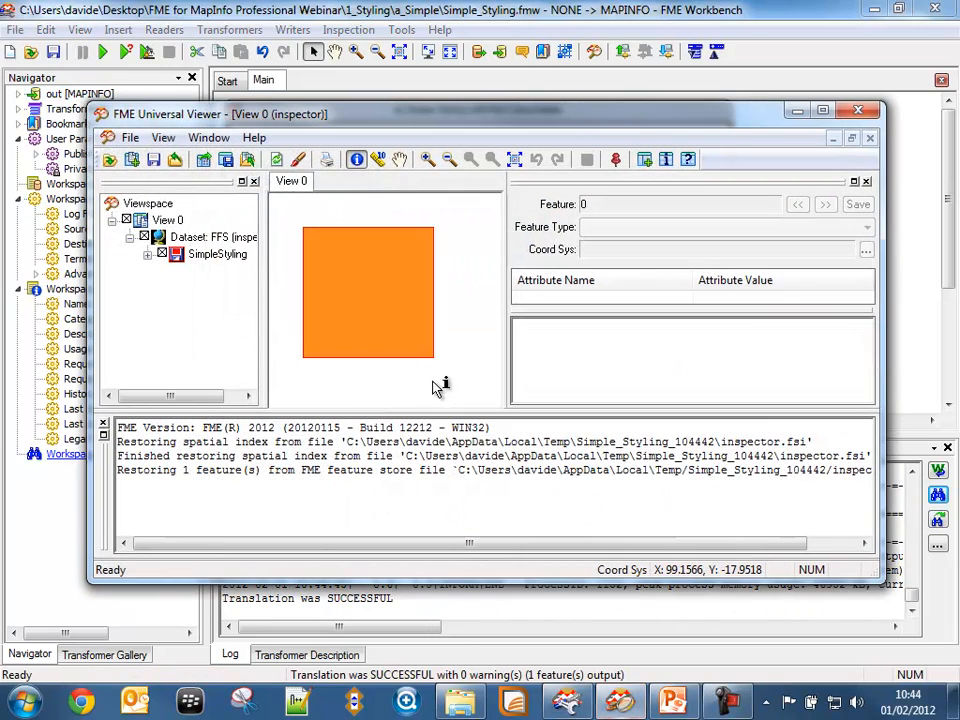
click(390, 305)
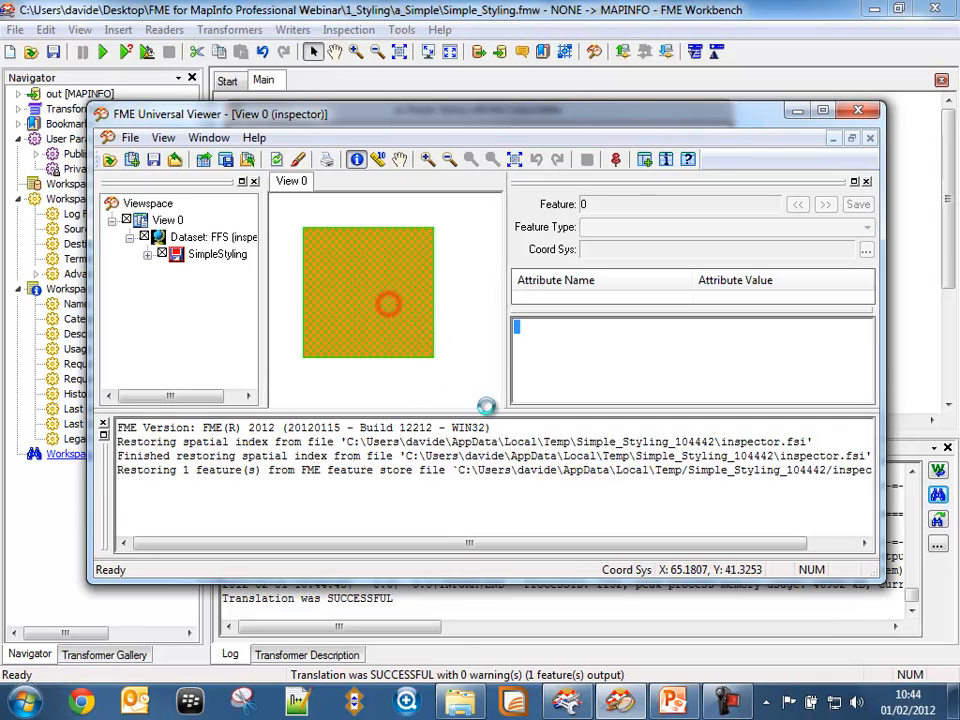
click(480, 376)
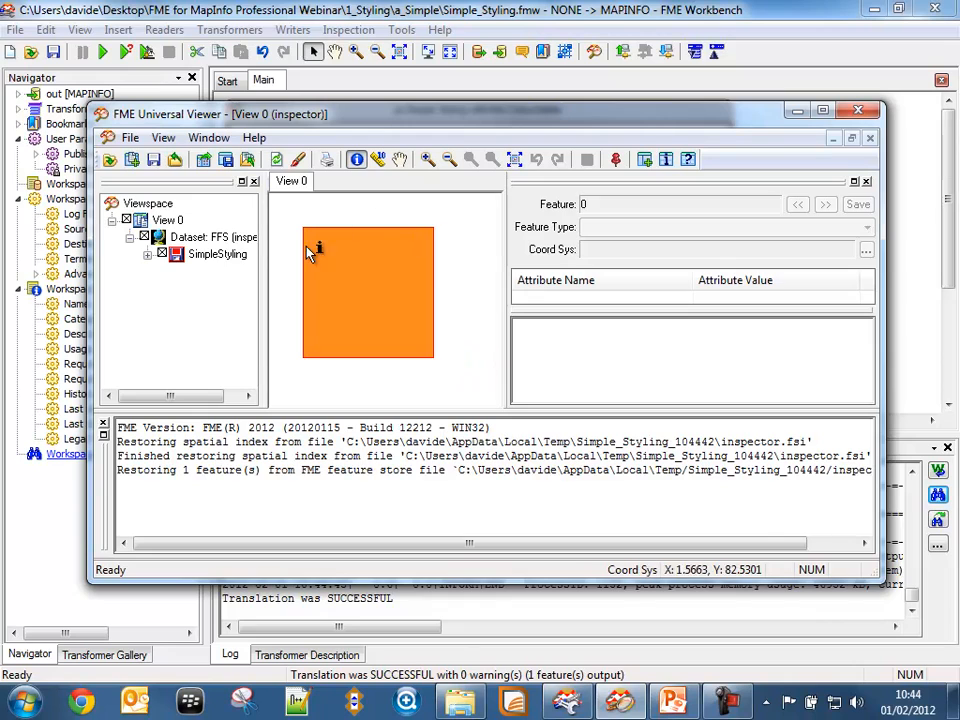
click(866, 115)
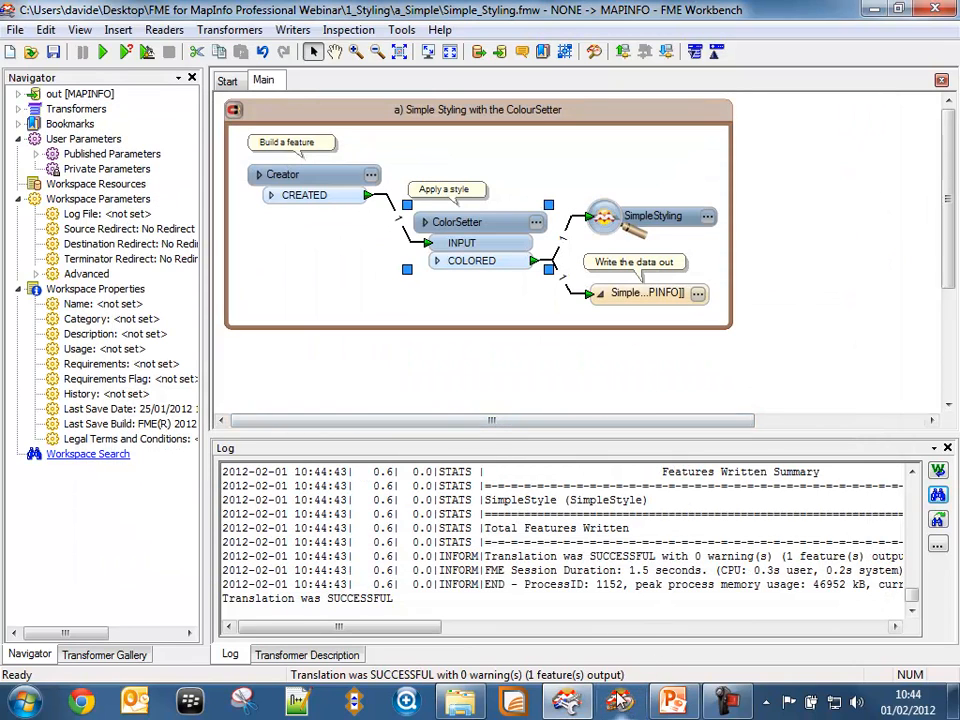
Open SimpleStyle.tab from the writer feature type's containing folder in MapInfo Professional, and enlarge its map window
right_click(646, 300)
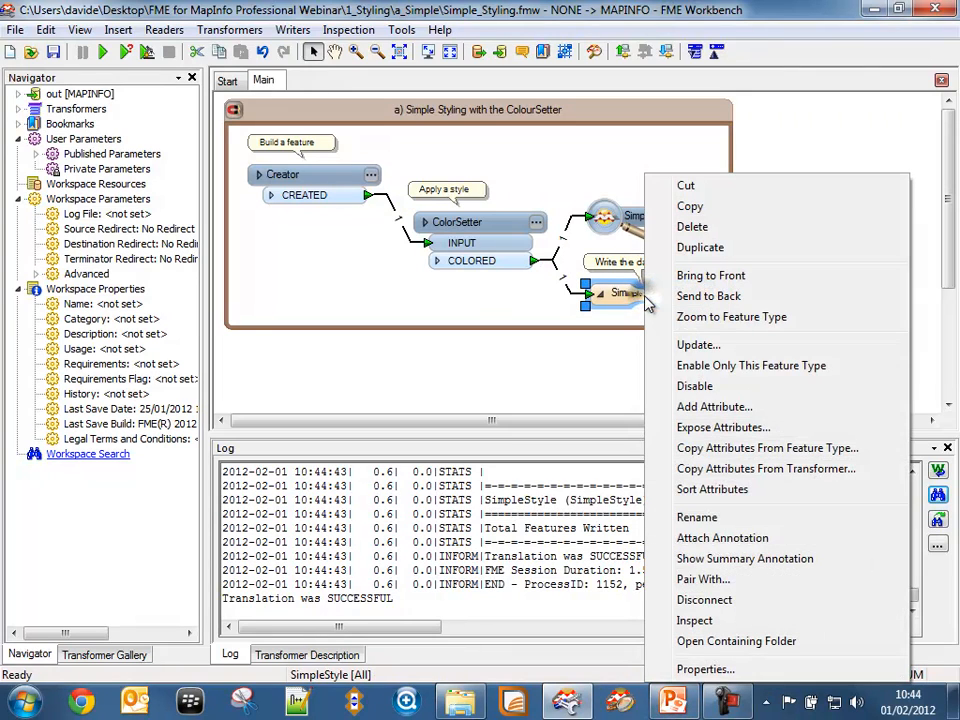
click(703, 643)
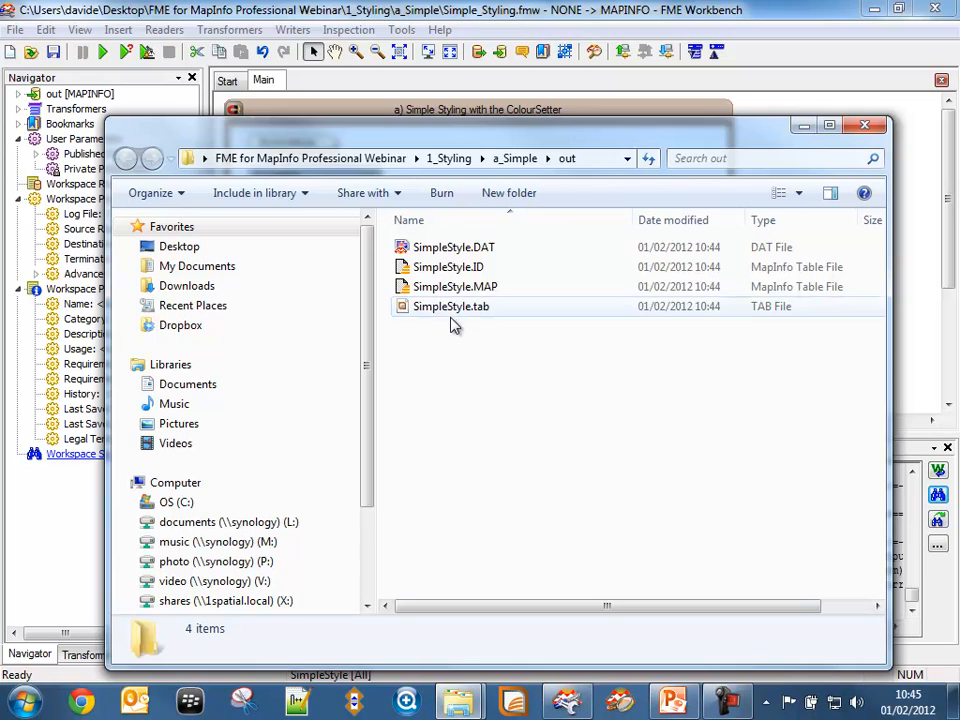
click(449, 312)
right_click(450, 312)
mouse_move(498, 388)
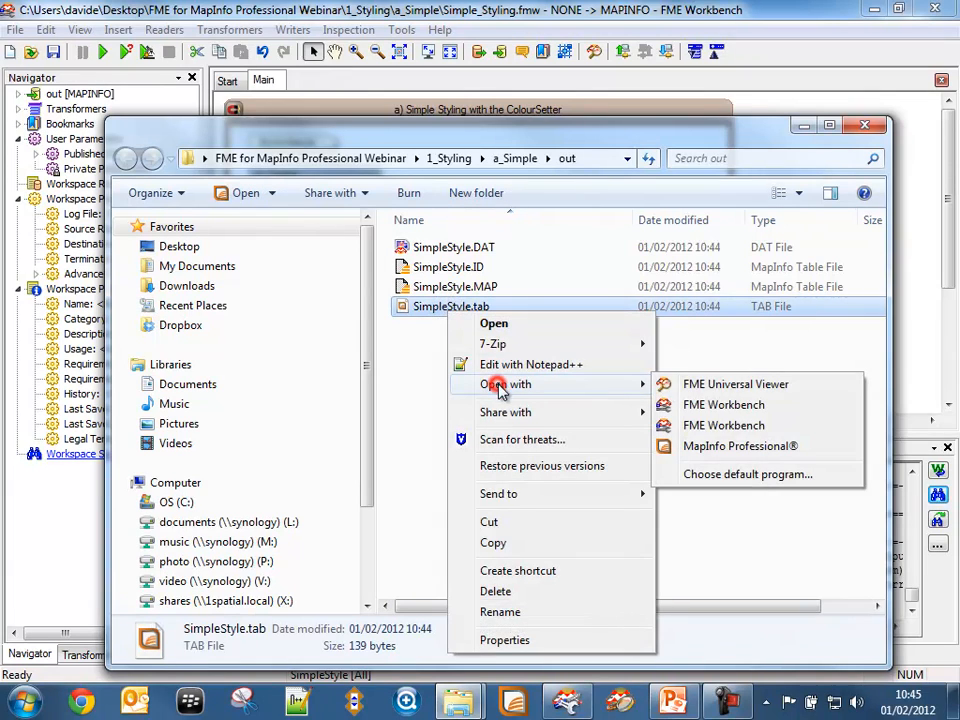
click(712, 446)
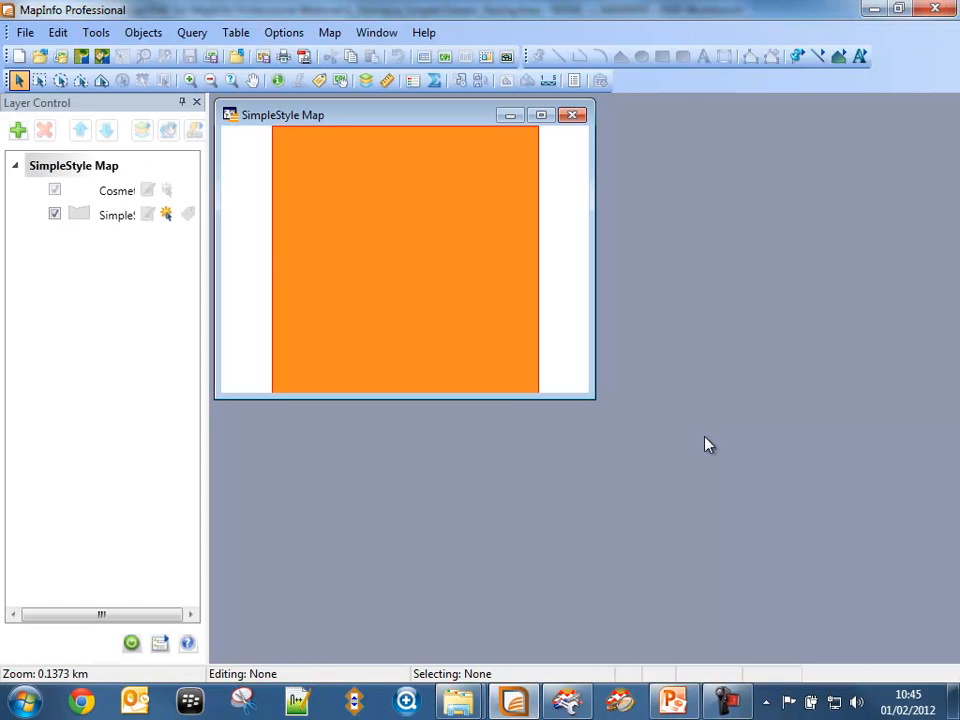
drag(591, 399, 634, 570)
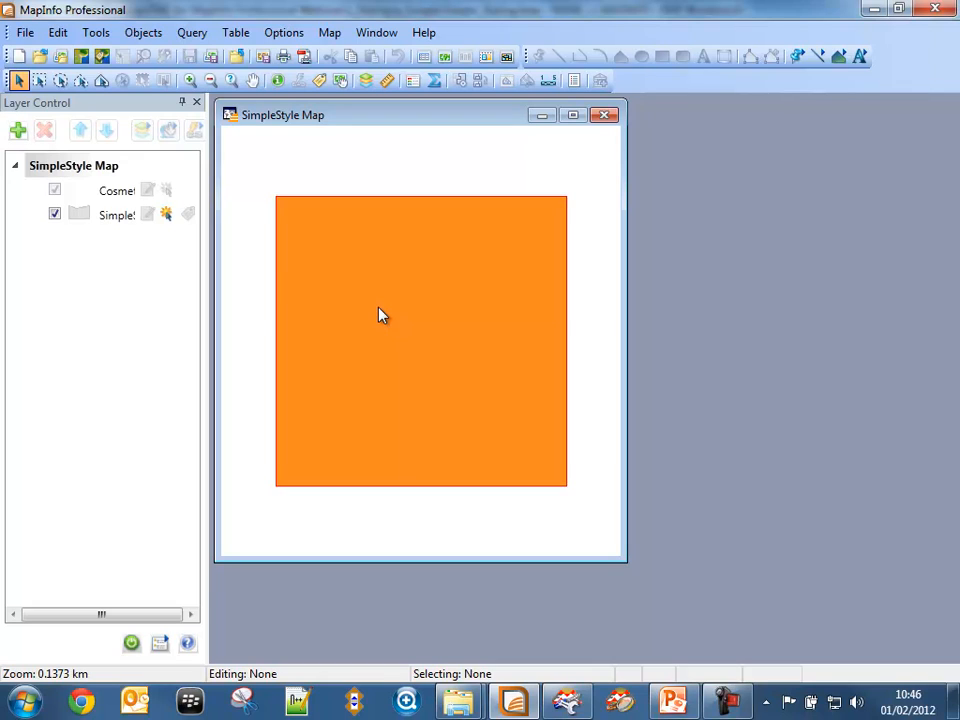
Close all open tables in MapInfo Professional and minimize the application
click(25, 32)
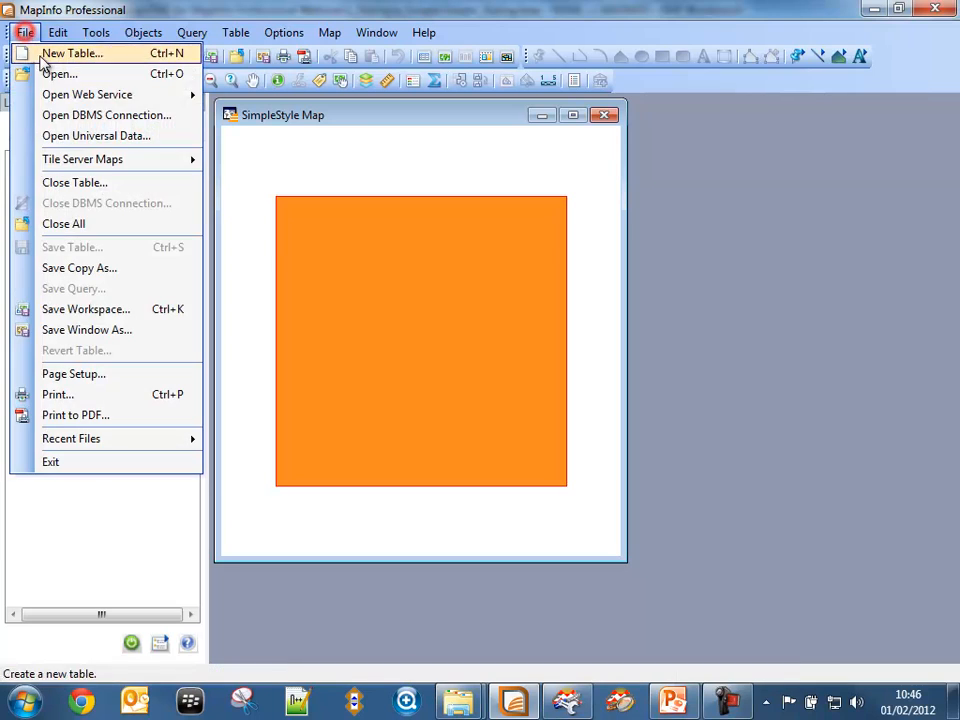
click(70, 219)
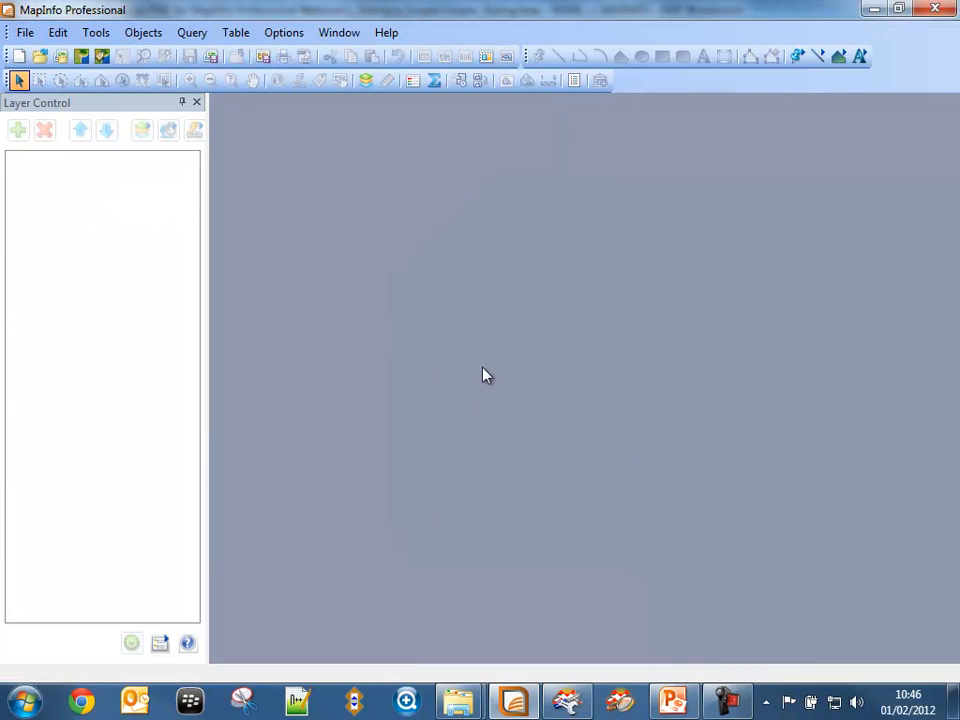
click(874, 9)
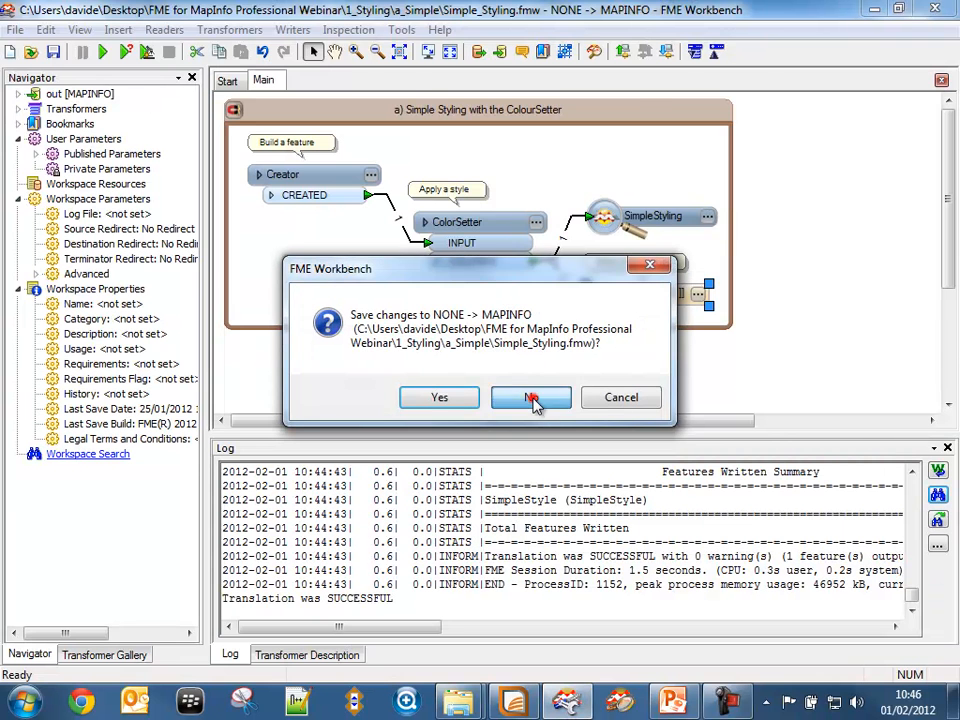
Close the Simple_Styling.fmw workspace without saving changes, and resume the PowerPoint slide show at the Simple MapInfo Styling slide
click(530, 398)
click(672, 701)
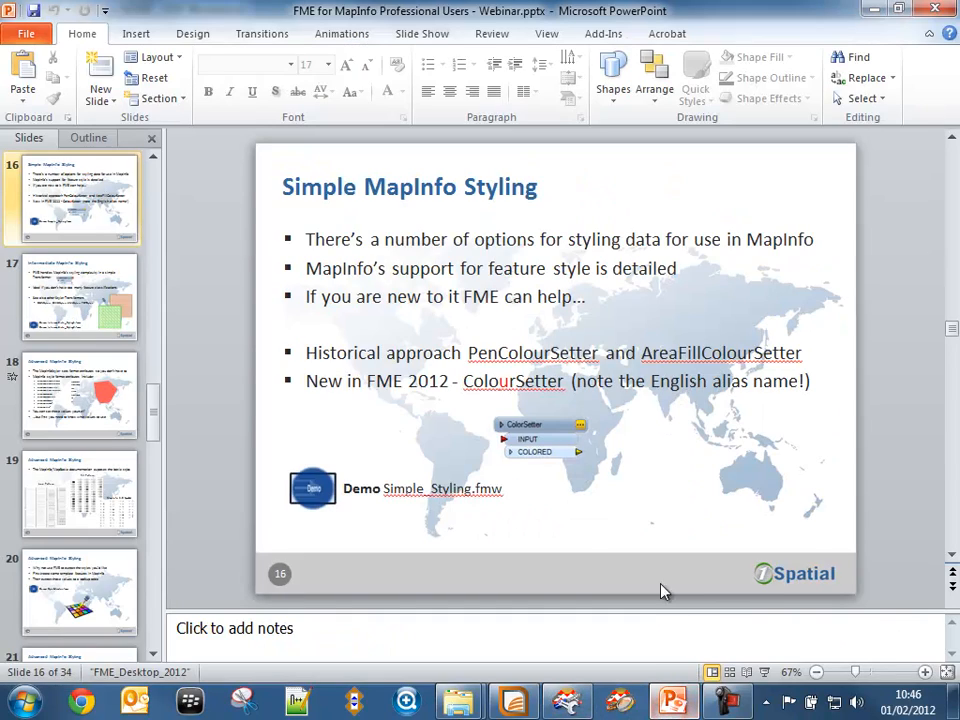
click(763, 673)
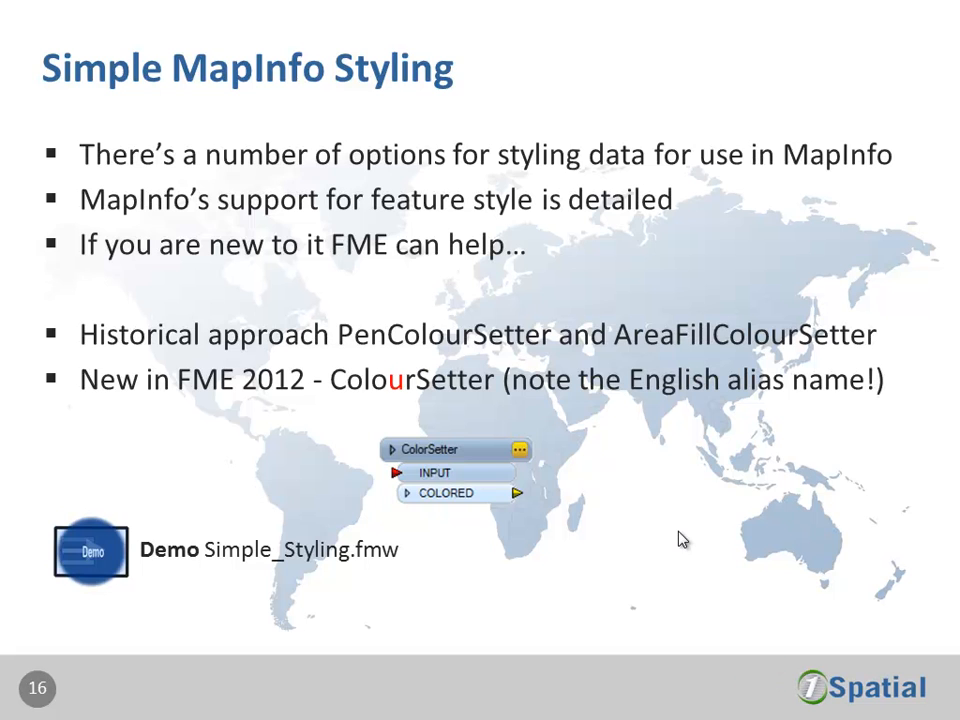
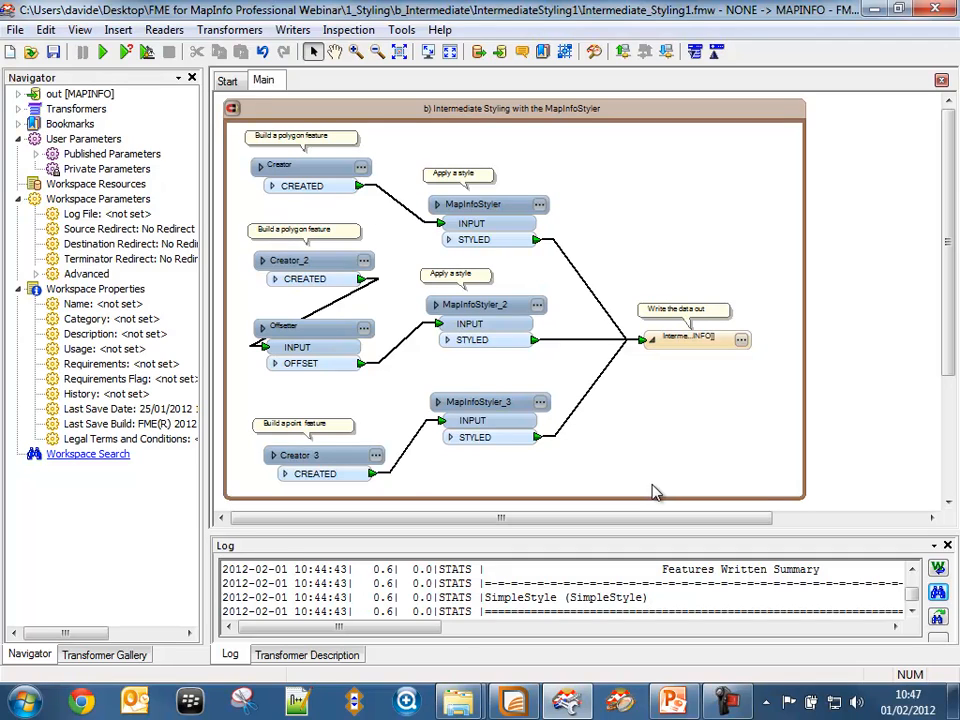
Review the two polygon Creators, and inspect the X and Y offsets in the Offsetter's parameters
click(306, 177)
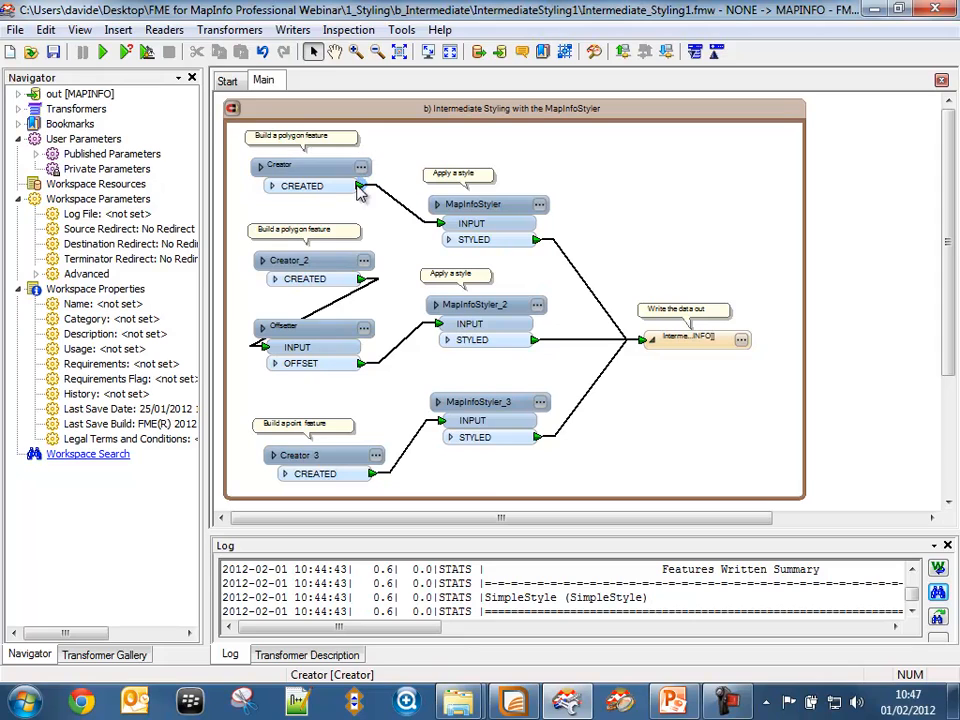
click(320, 264)
mouse_move(320, 267)
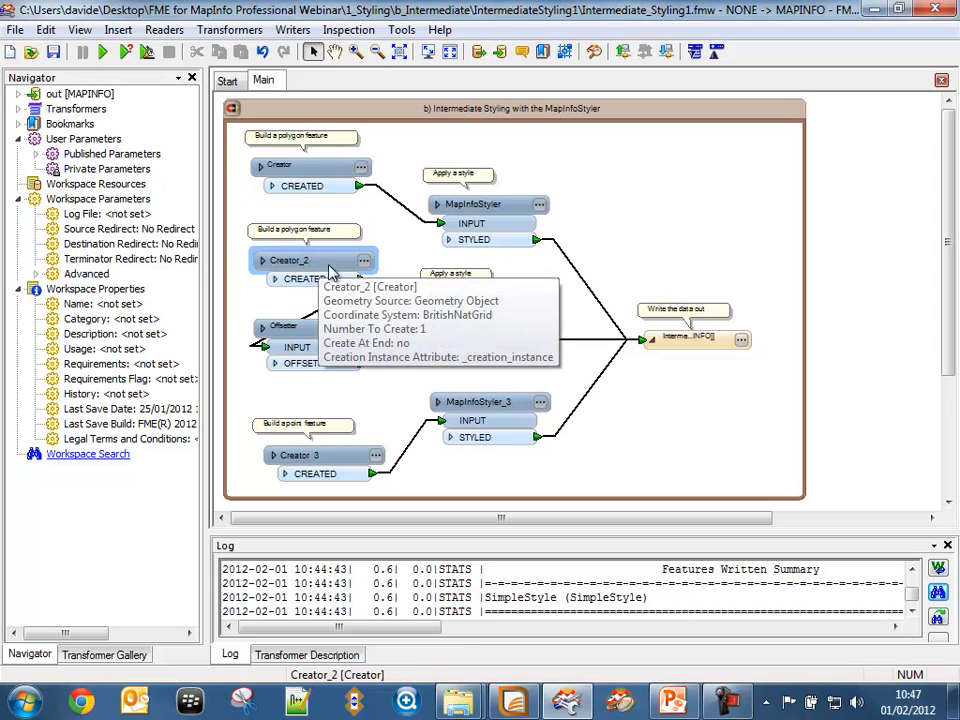
double_click(360, 330)
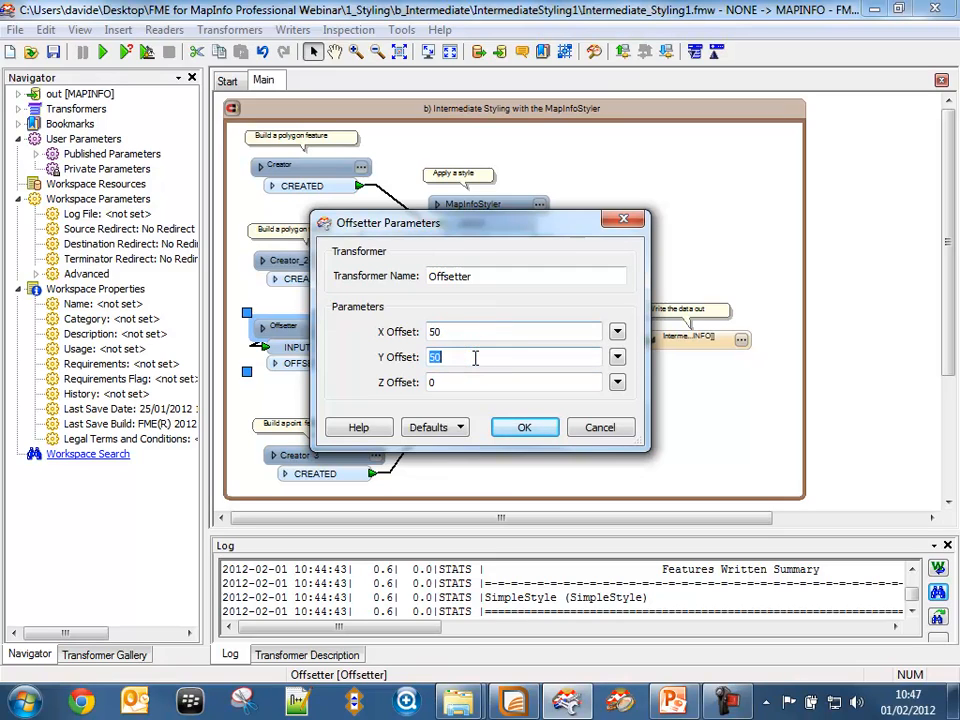
click(524, 428)
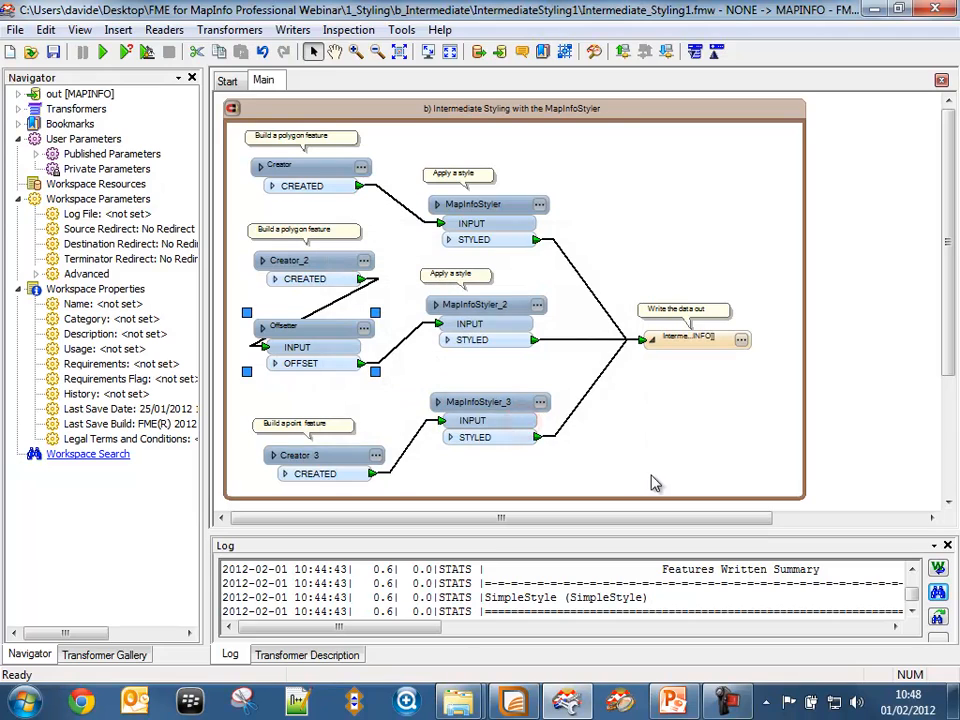
Inspect Creator_3's geometry object to check the X and Y coordinates of its point feature
click(376, 454)
click(493, 306)
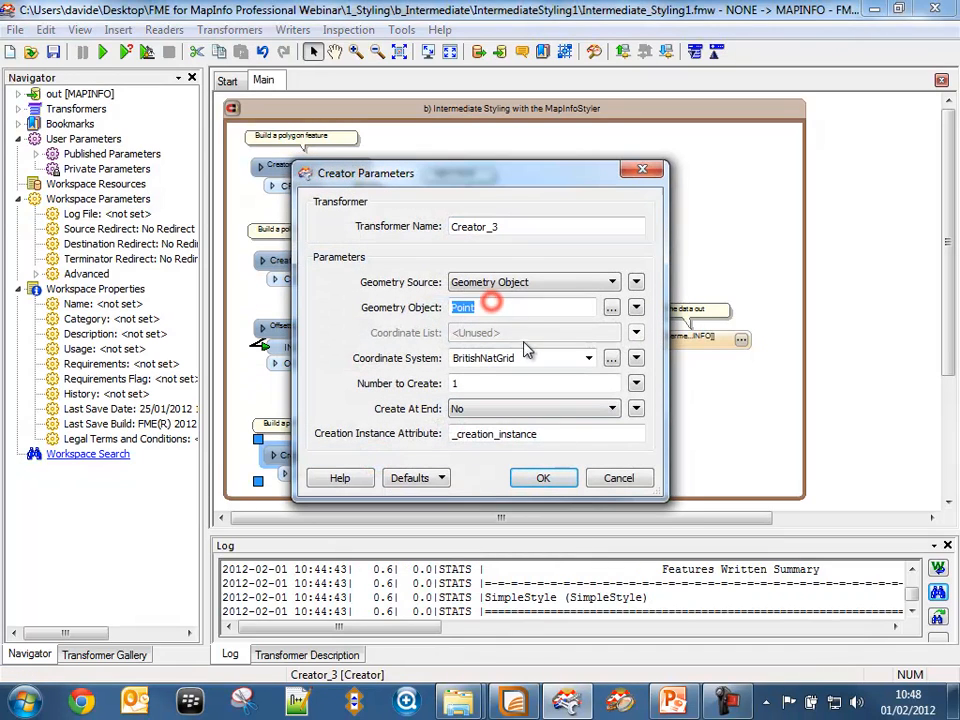
click(611, 307)
click(575, 214)
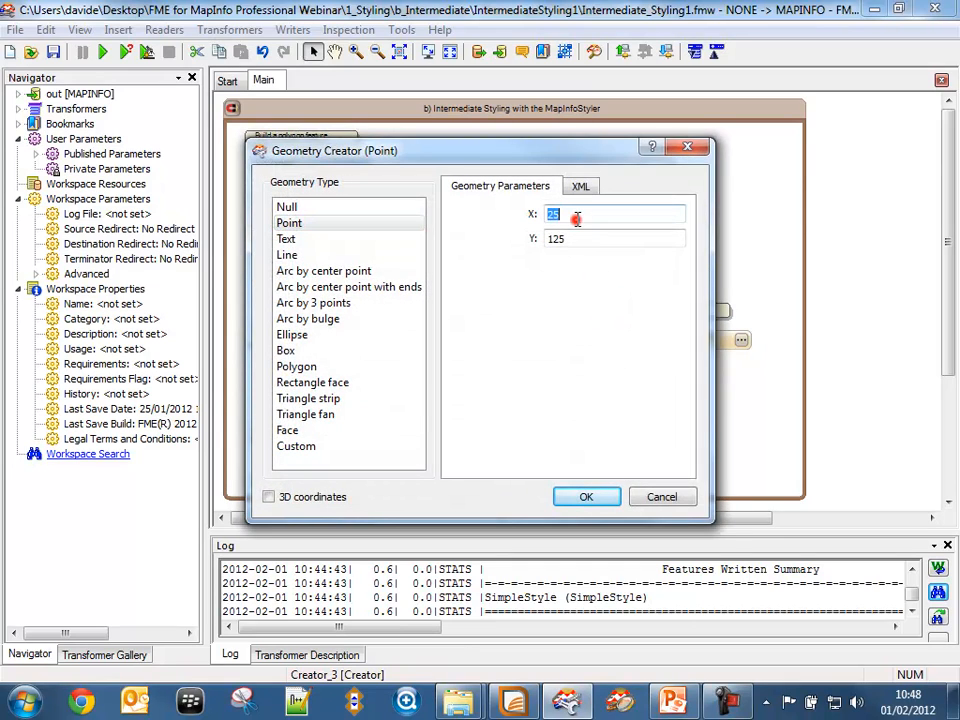
key(Tab)
click(588, 496)
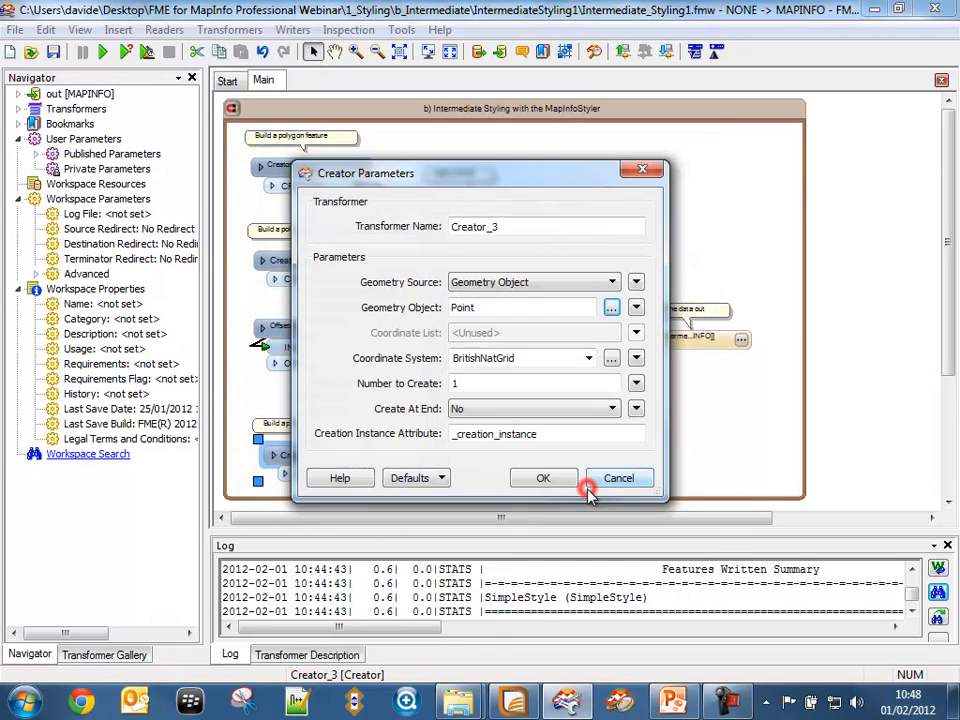
click(547, 478)
Inspect the color, line width type and line width in the parameters of the first MapInfoStyler
click(490, 402)
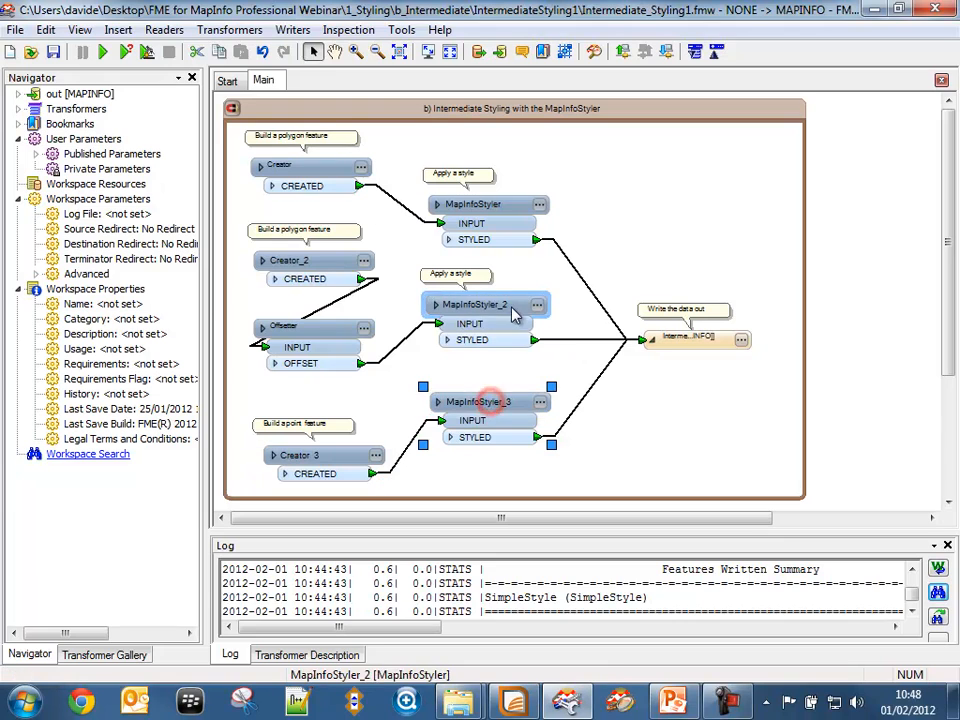
click(510, 304)
click(498, 205)
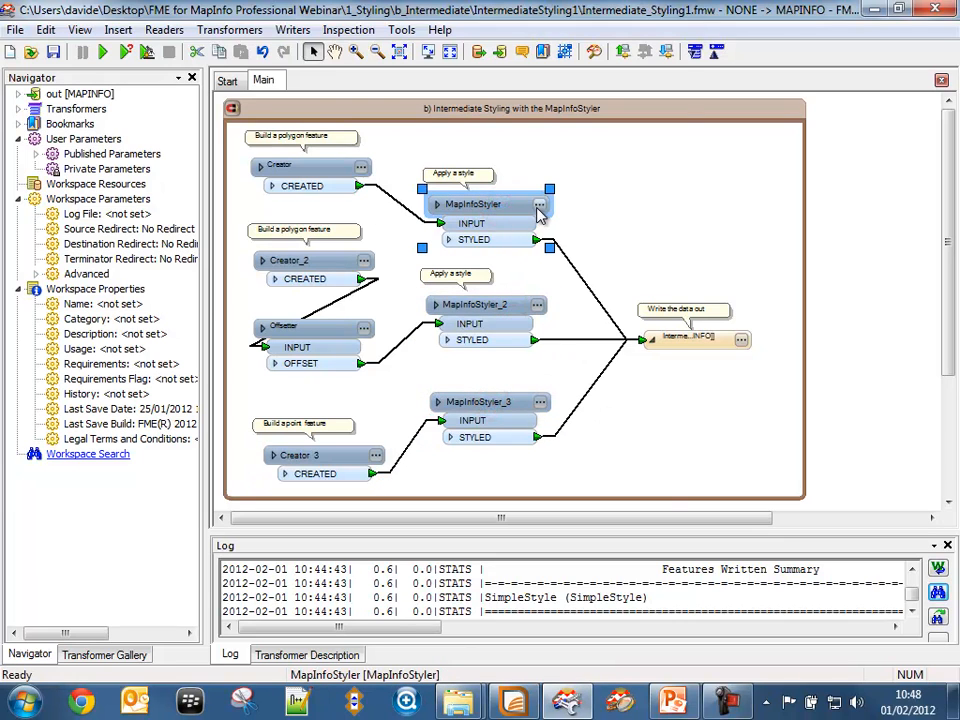
click(539, 205)
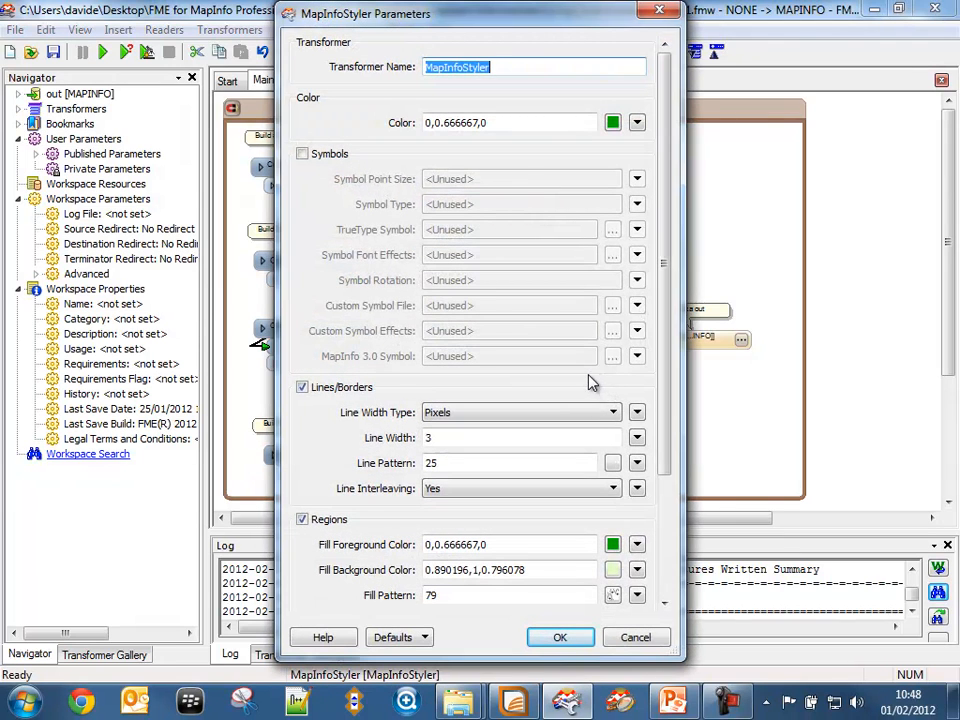
click(532, 122)
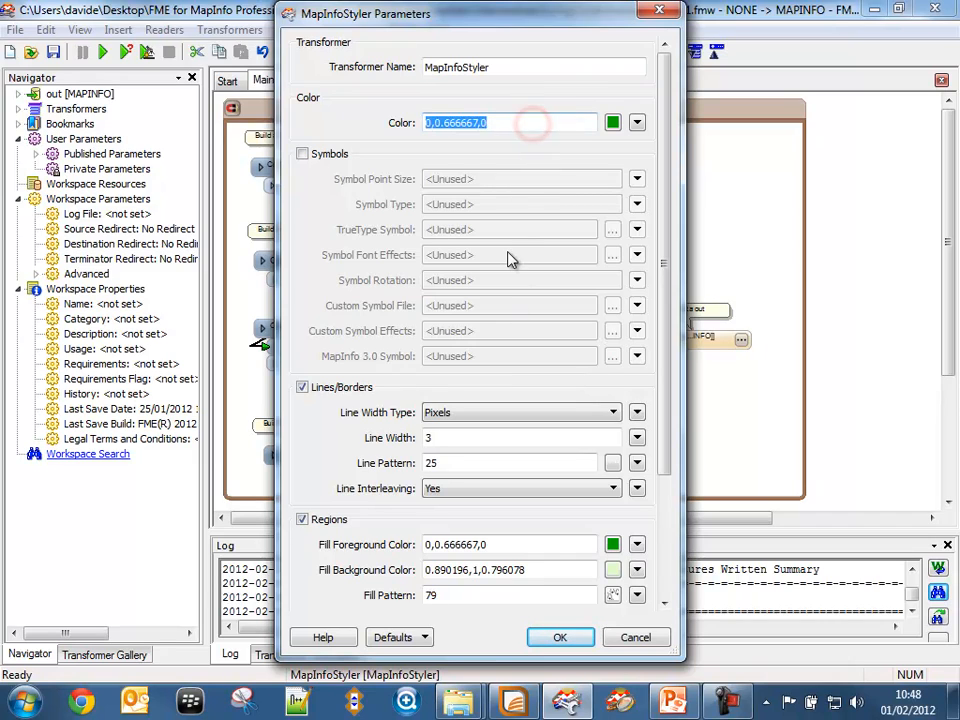
click(471, 419)
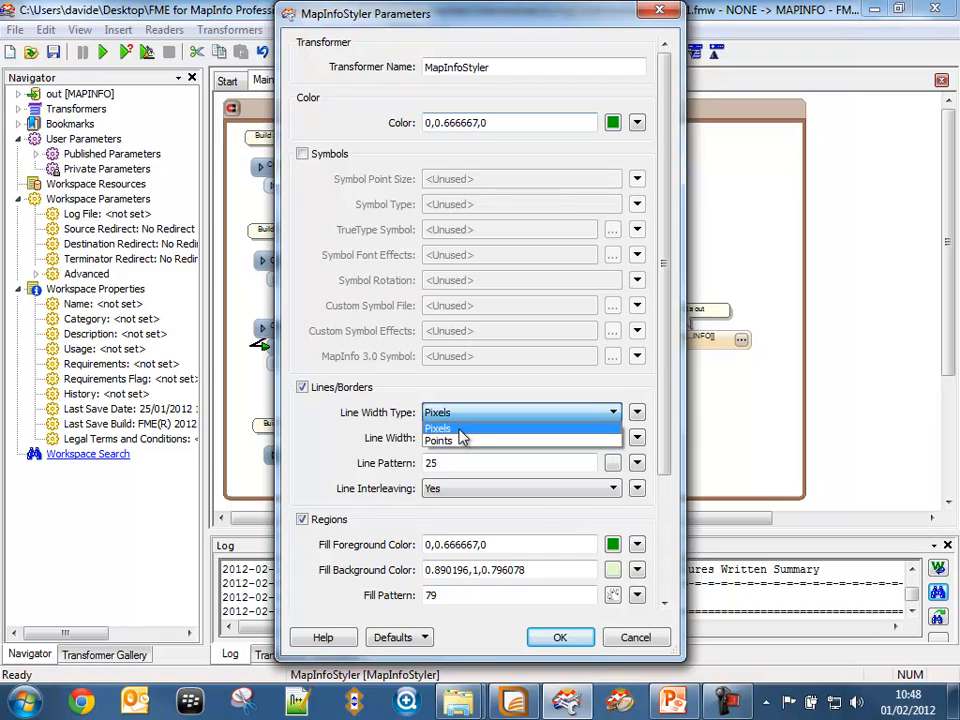
click(456, 428)
double_click(481, 439)
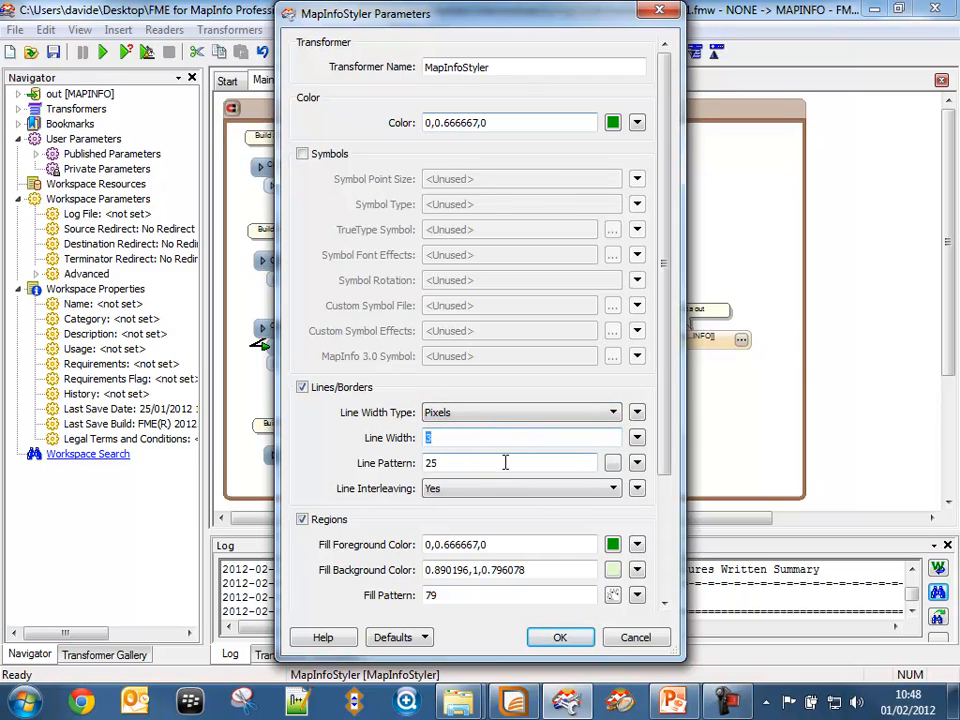
Browse the available line patterns for the first MapInfoStyler, keeping the currently selected pattern
click(612, 463)
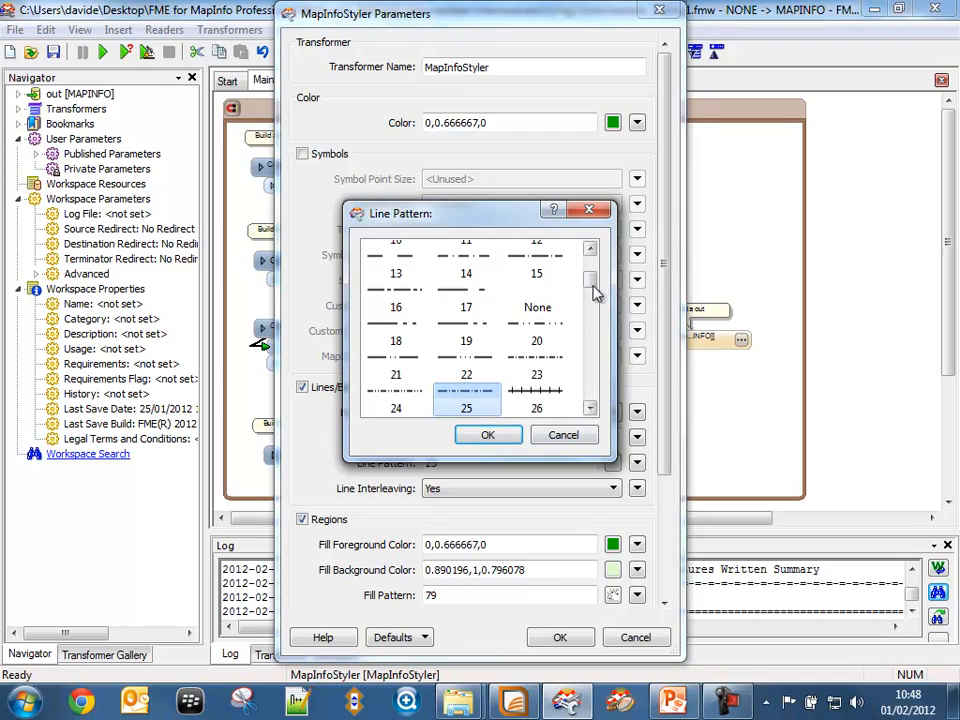
drag(592, 283, 592, 405)
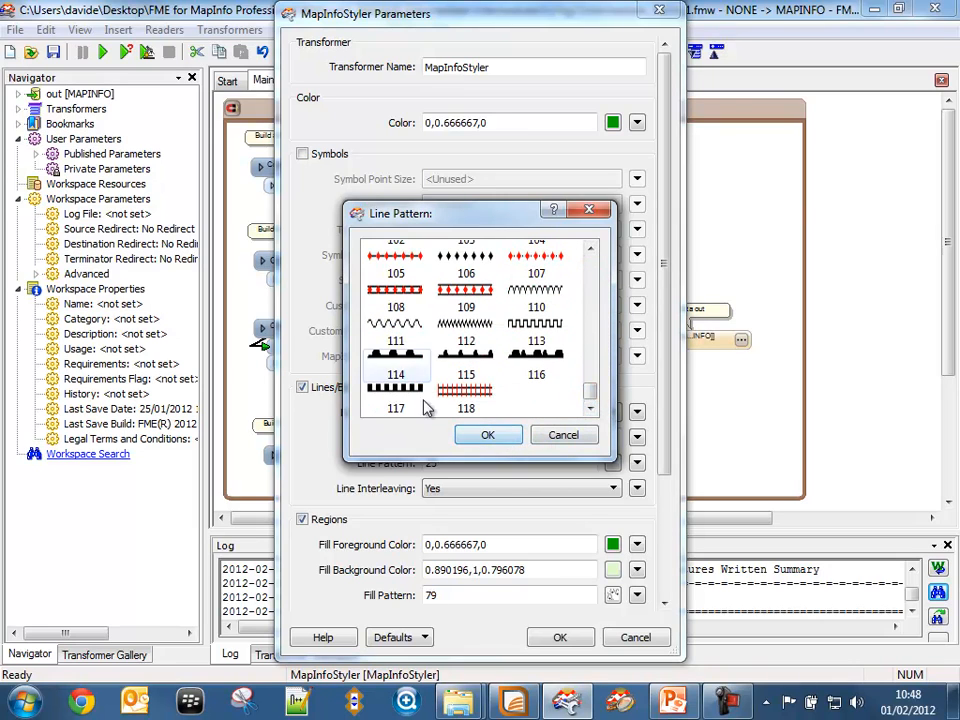
click(489, 436)
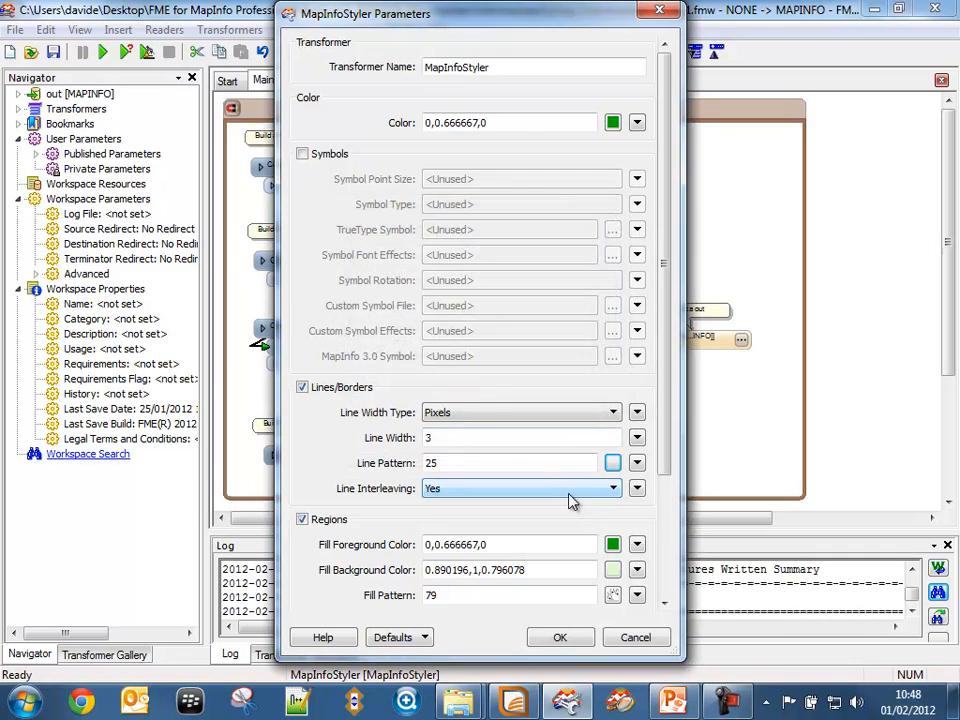
double_click(483, 461)
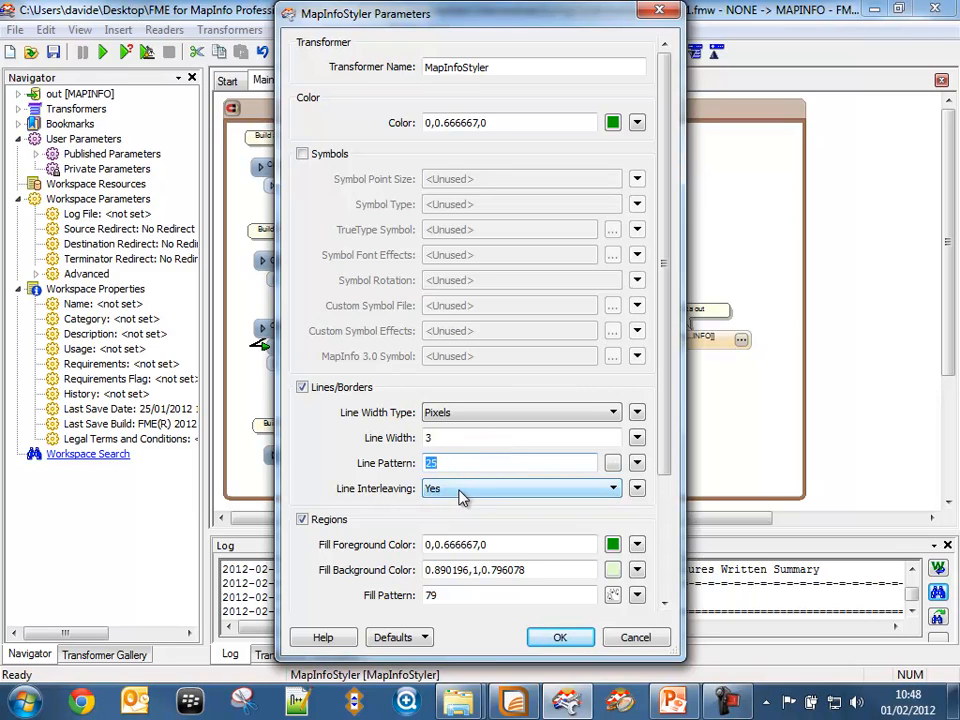
Review the region fill foreground color, background color and fill pattern of the first MapInfoStyler, and accept its parameters
drag(664, 398, 672, 535)
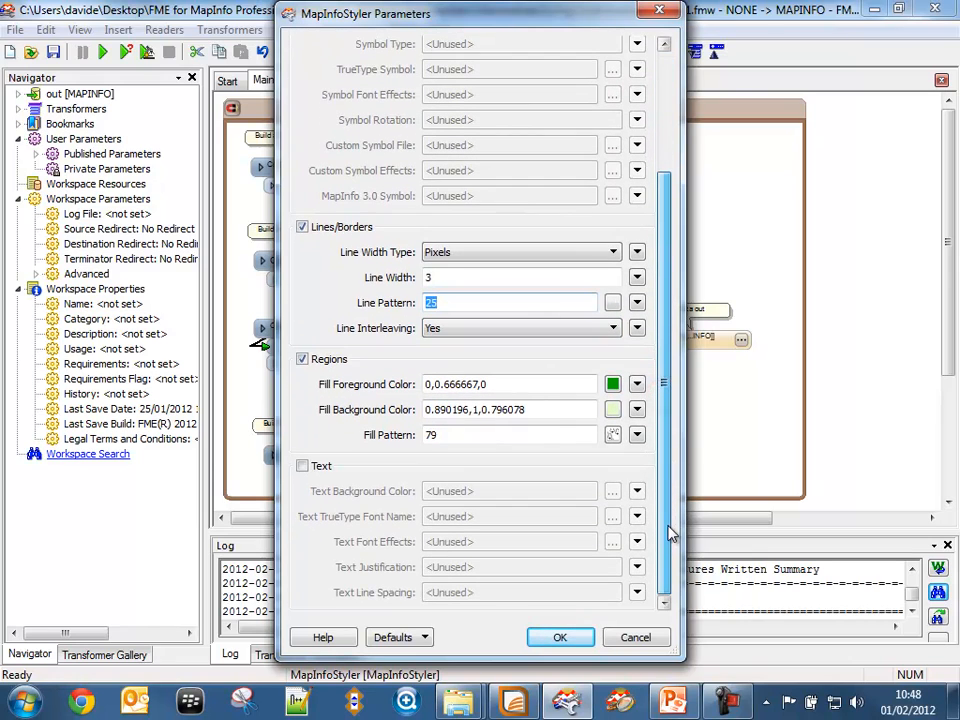
double_click(513, 384)
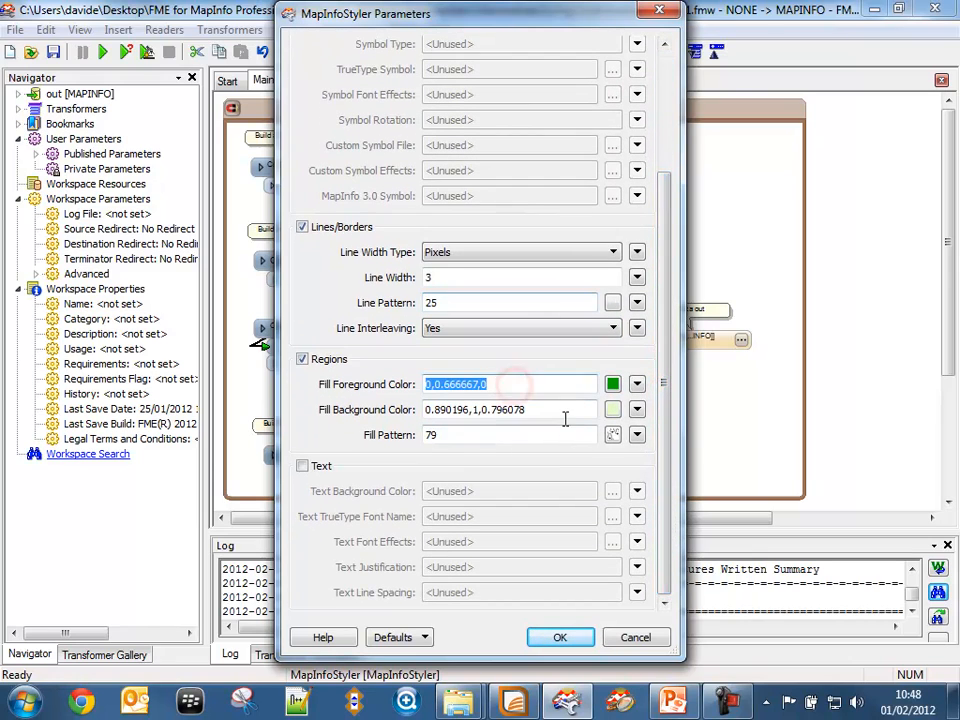
double_click(561, 409)
click(615, 436)
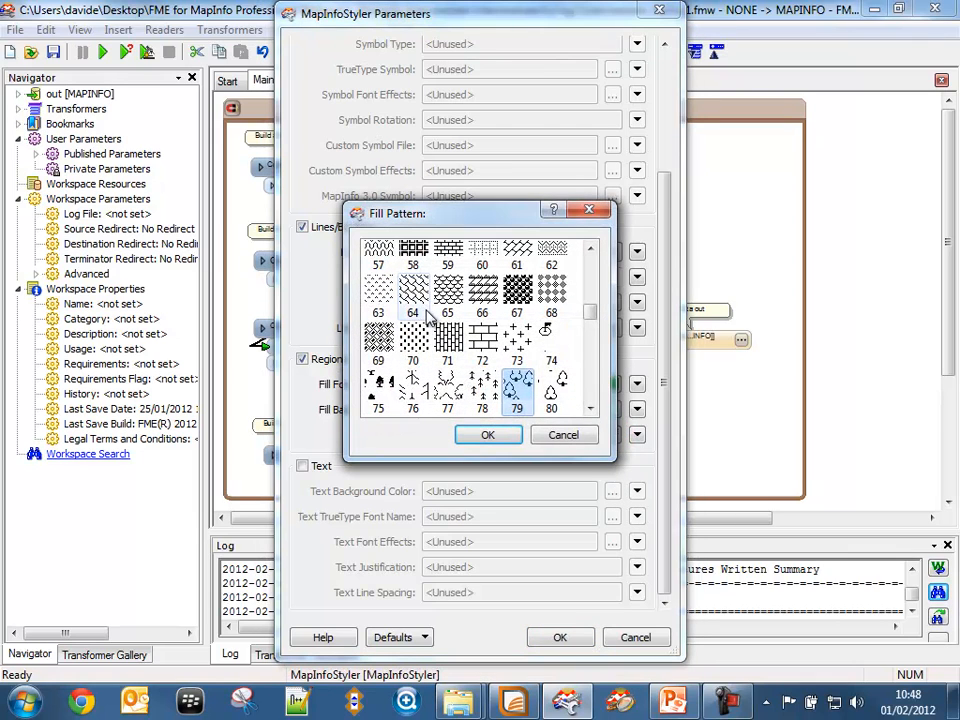
click(505, 434)
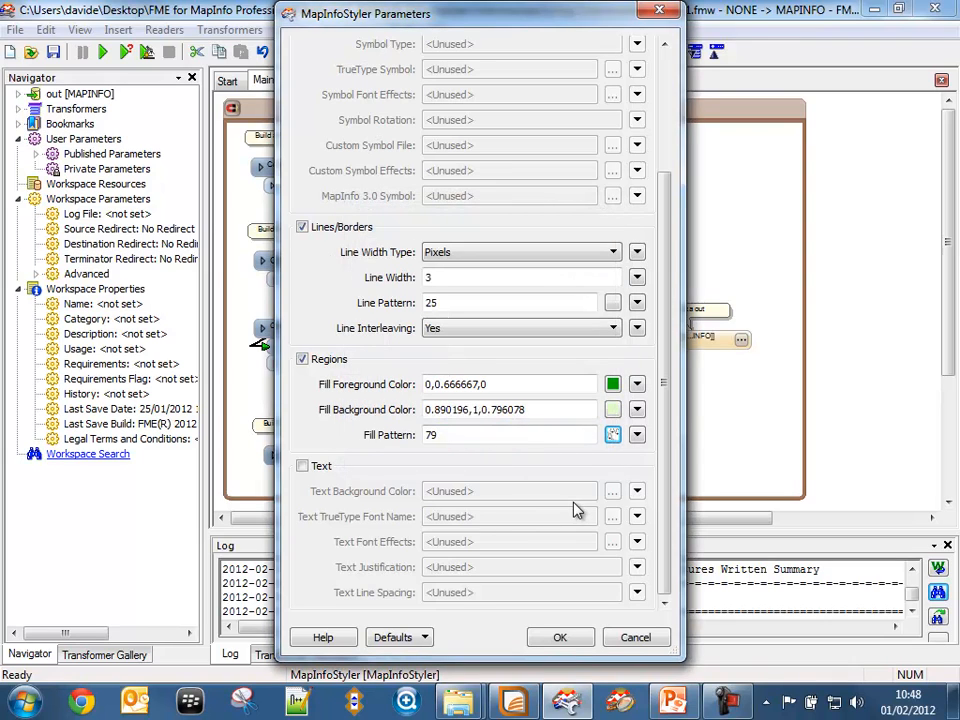
click(580, 637)
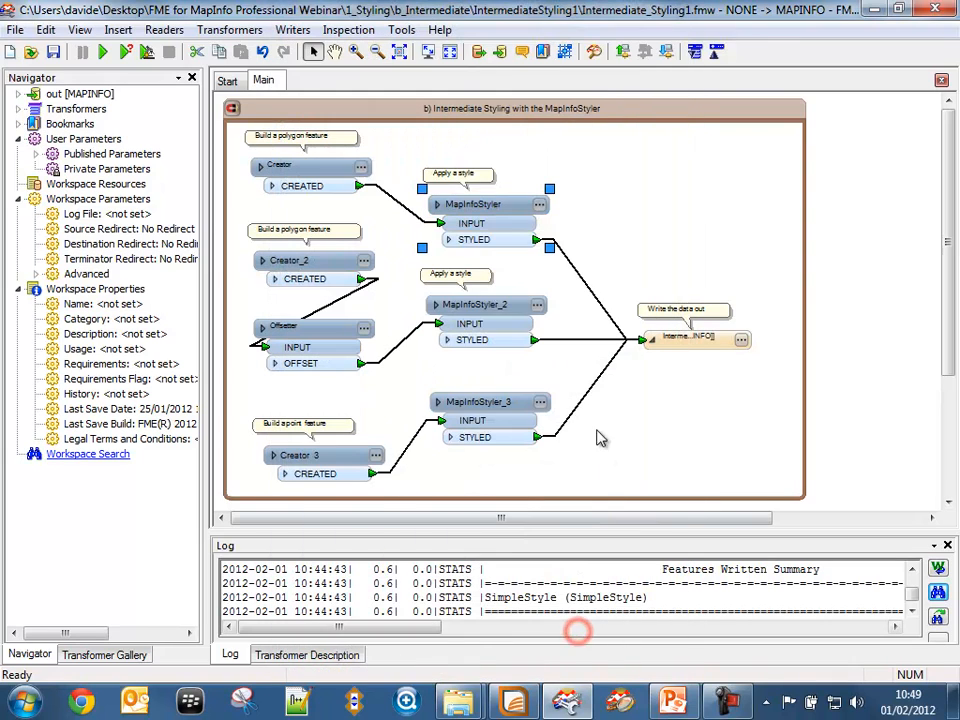
Check the parameters and fill pattern selection of MapInfoStyler_2, and accept them
double_click(534, 306)
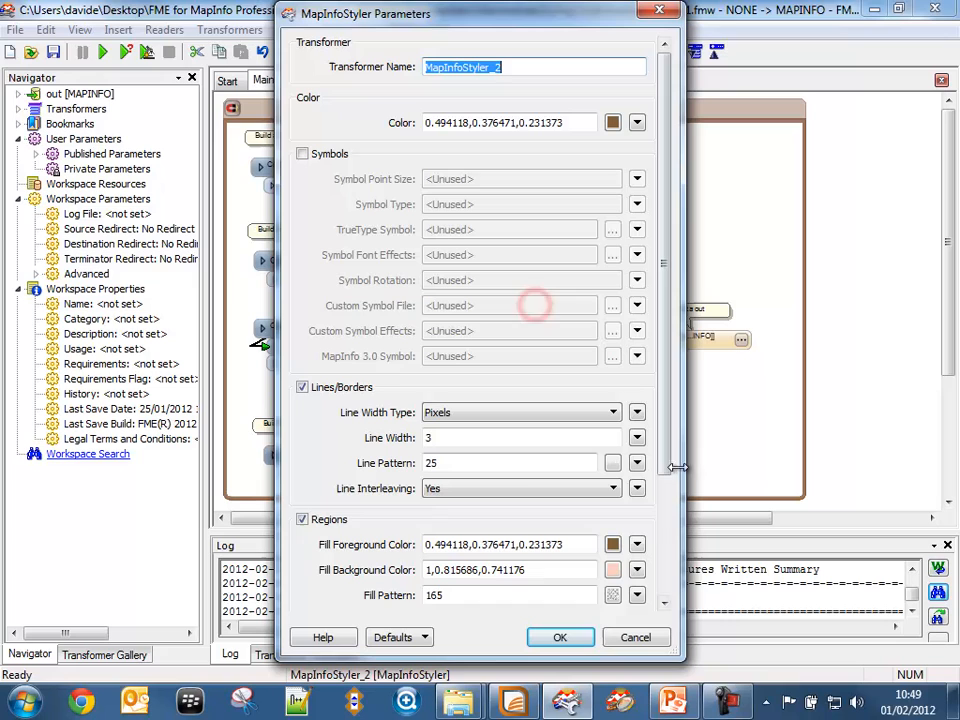
click(612, 595)
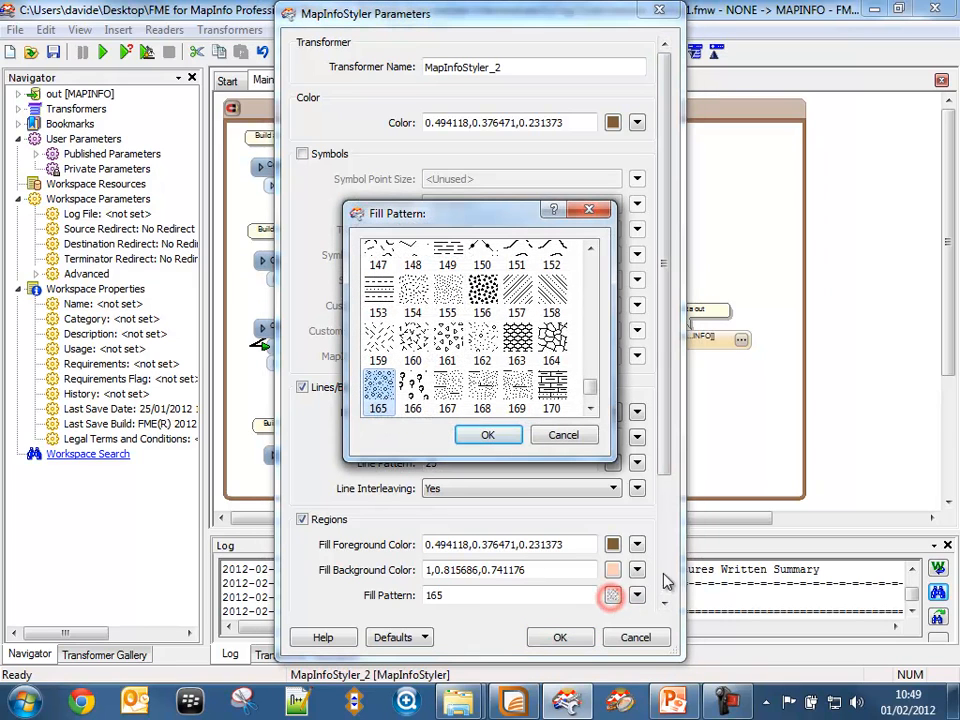
click(486, 436)
click(560, 637)
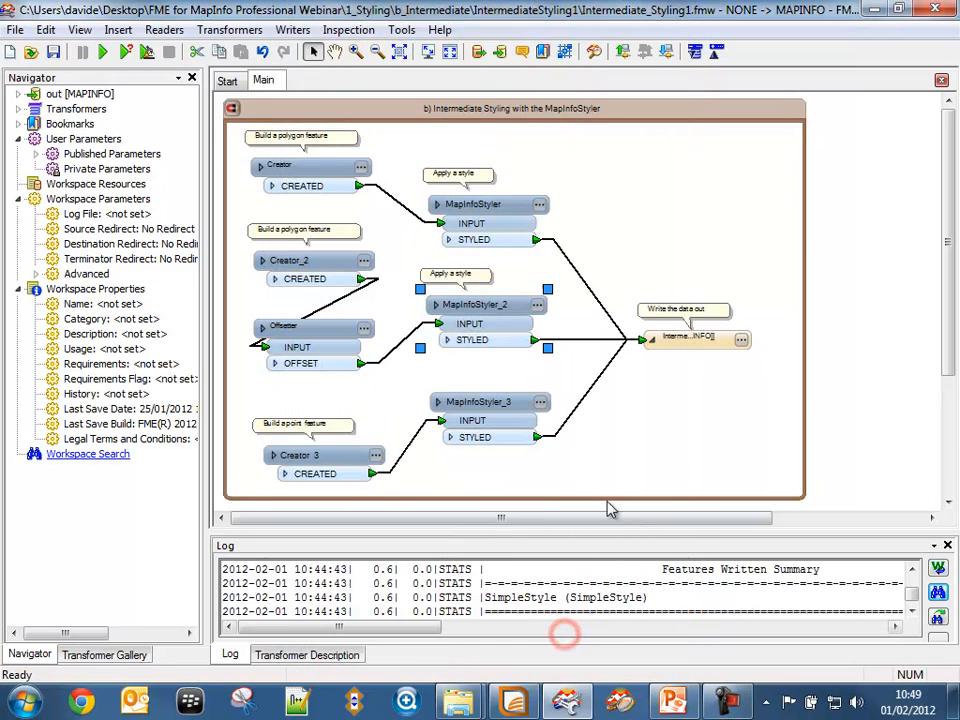
Review the TrueType symbol, symbol rotation and symbol font effects of MapInfoStyler_3, and accept its parameters
double_click(540, 411)
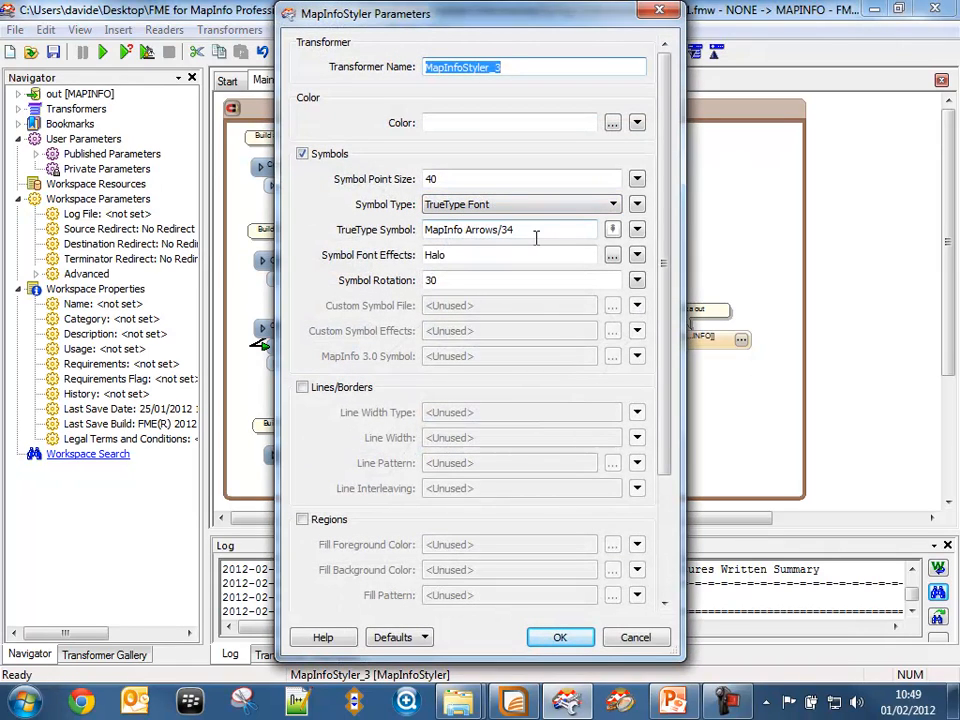
click(612, 231)
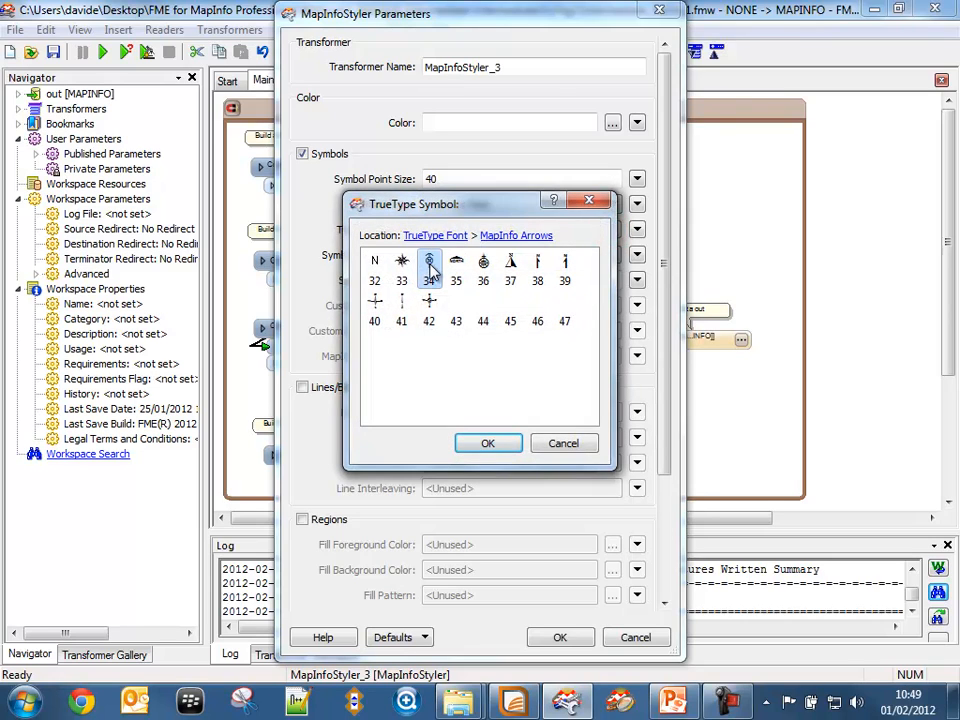
click(499, 441)
click(467, 281)
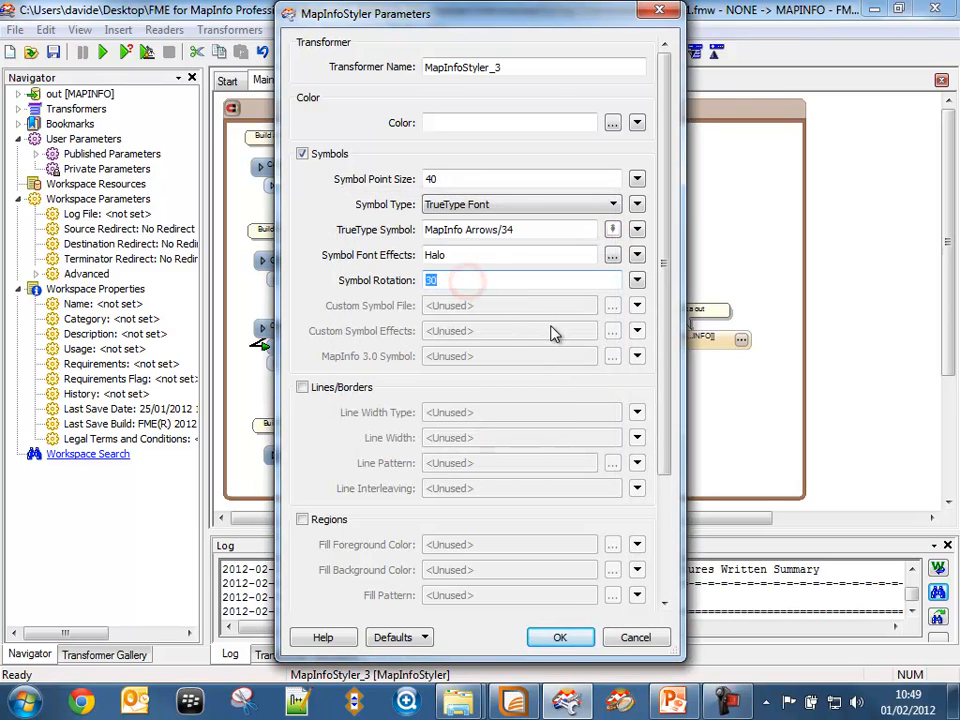
click(612, 256)
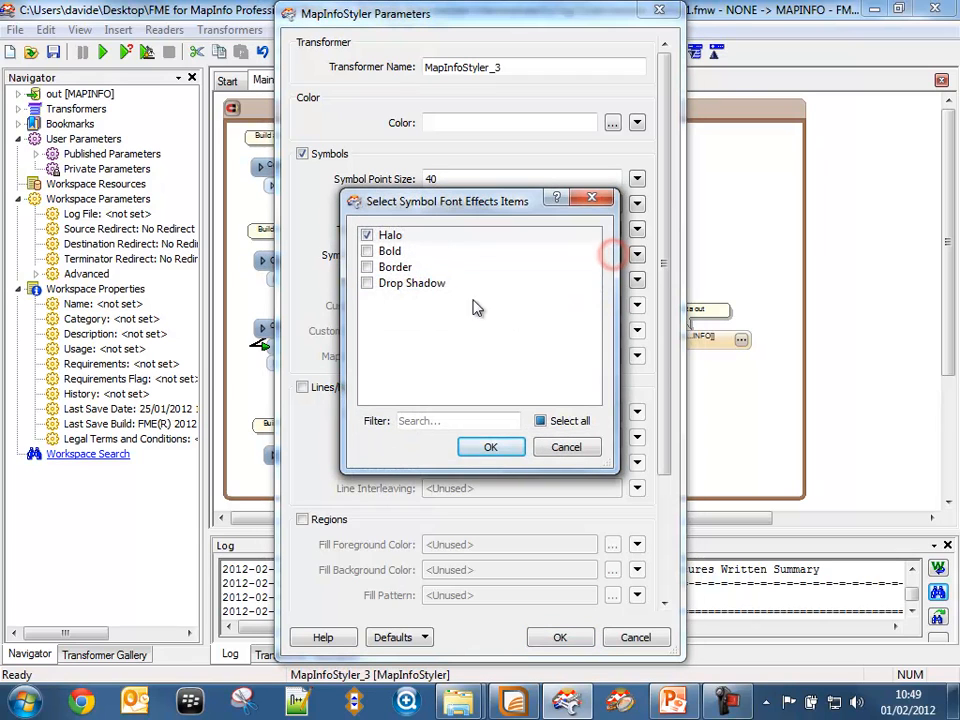
click(489, 446)
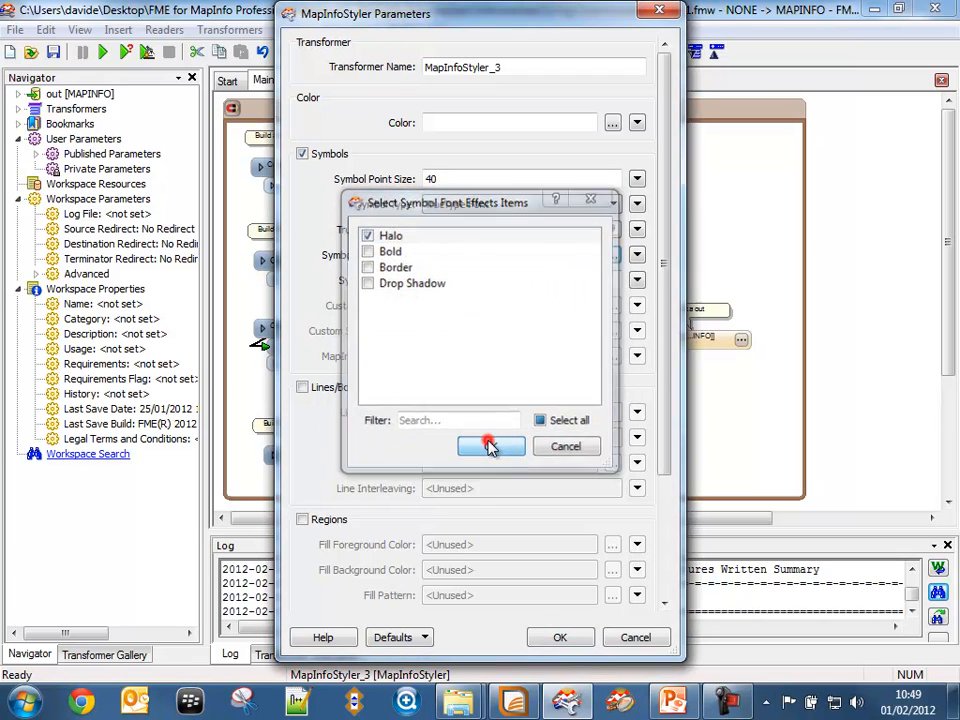
click(560, 638)
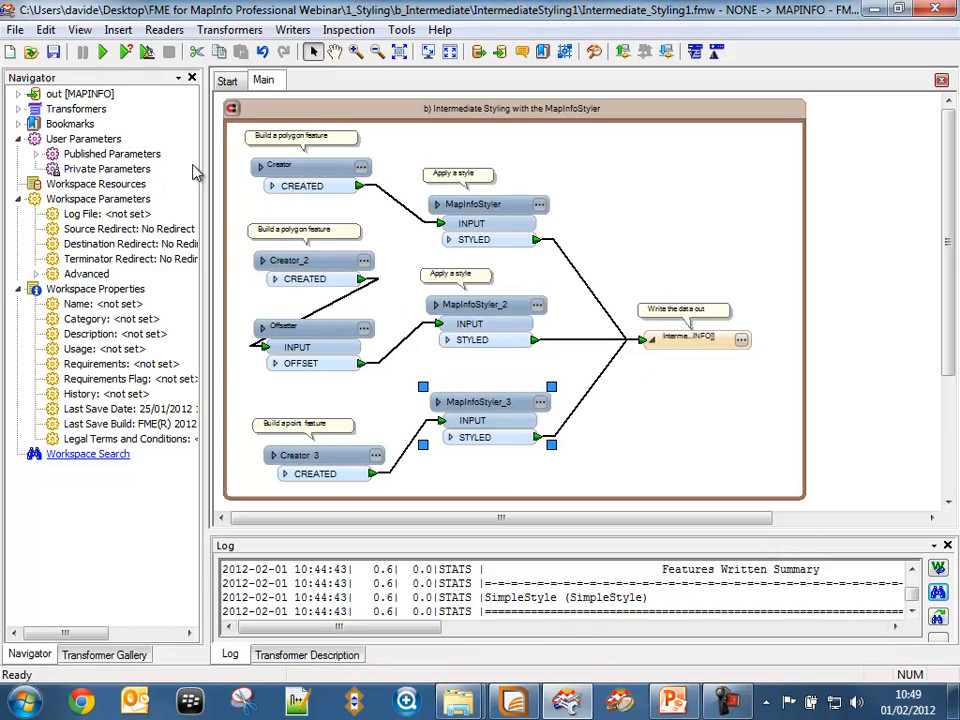
Run the workspace and open the IntermediateStyle output from the writer feature type's containing folder in MapInfo Professional
click(103, 50)
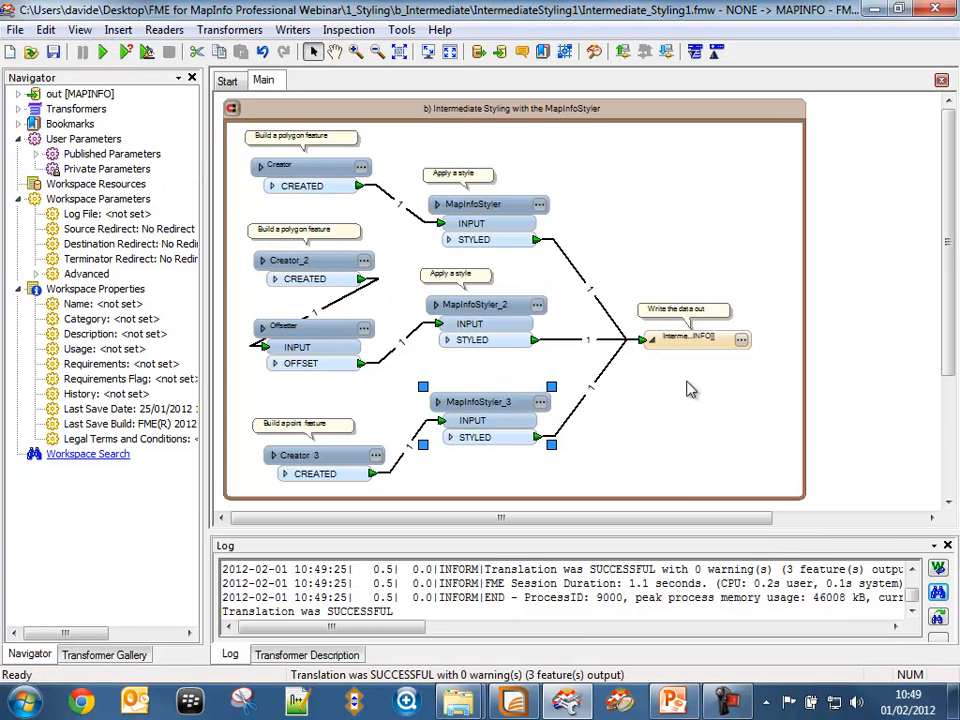
right_click(668, 338)
click(785, 642)
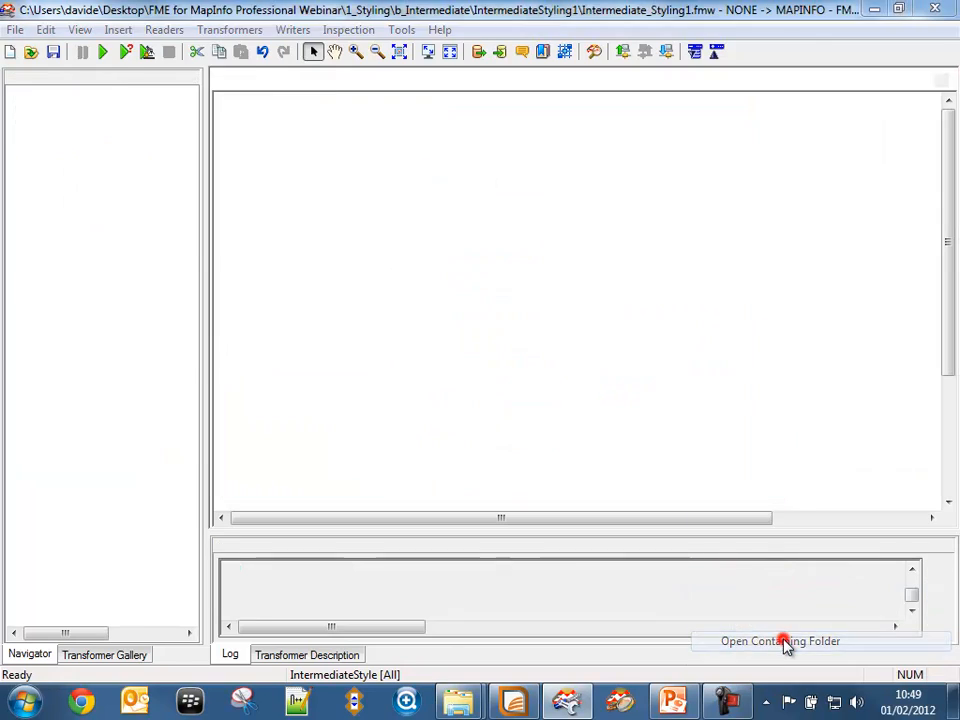
drag(487, 192, 548, 527)
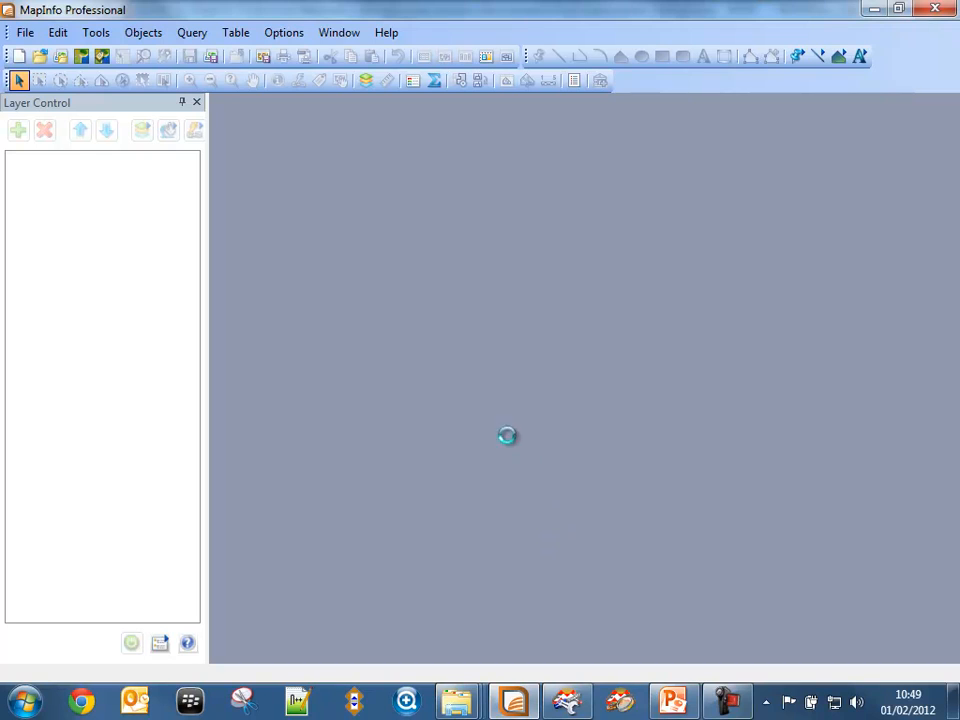
Display the IntermediateStyle table in a new map window, enlarge the window and check the north arrow point's object details
click(336, 36)
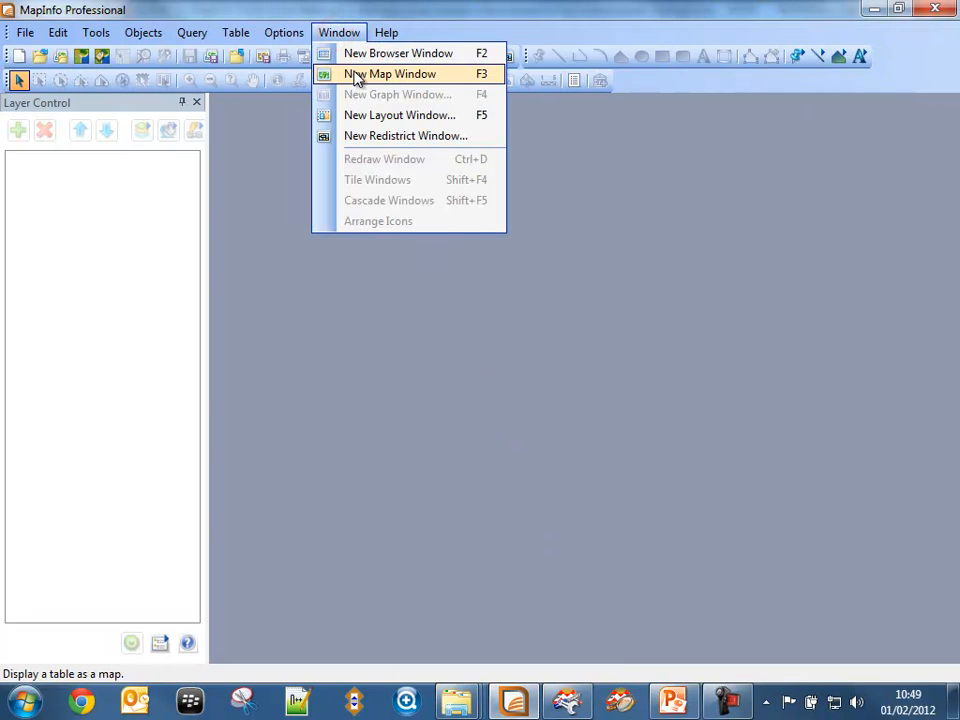
click(355, 73)
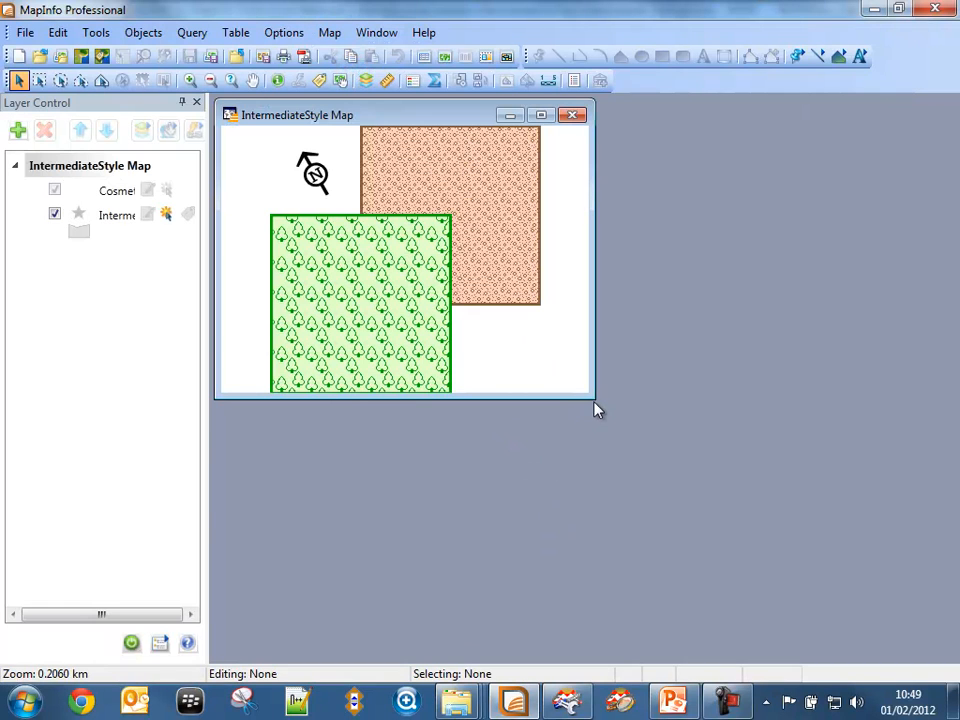
drag(595, 409, 739, 611)
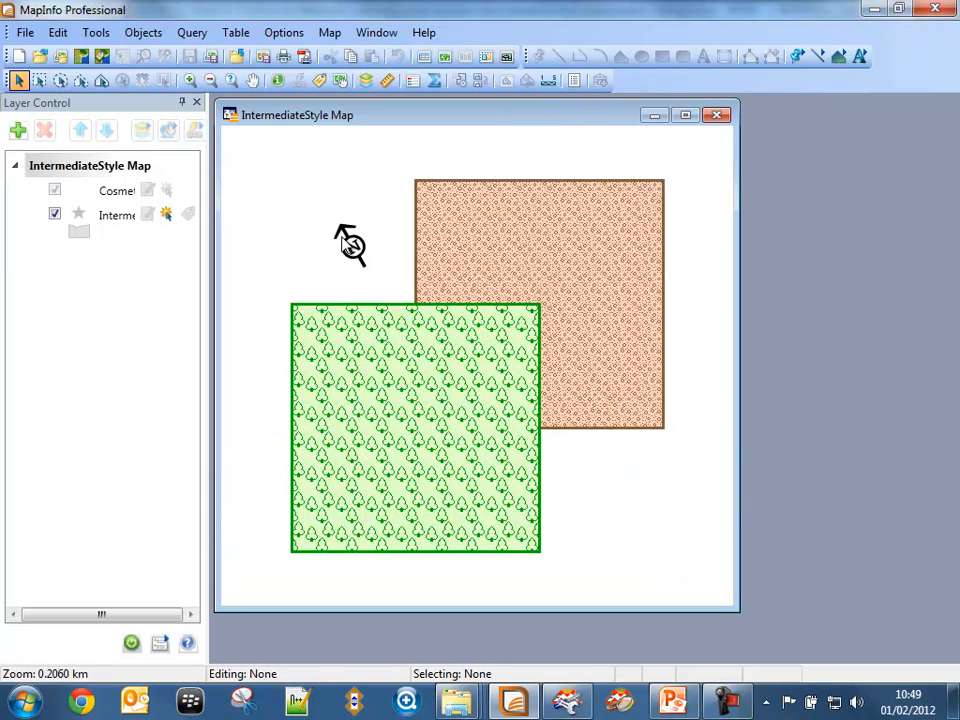
double_click(352, 246)
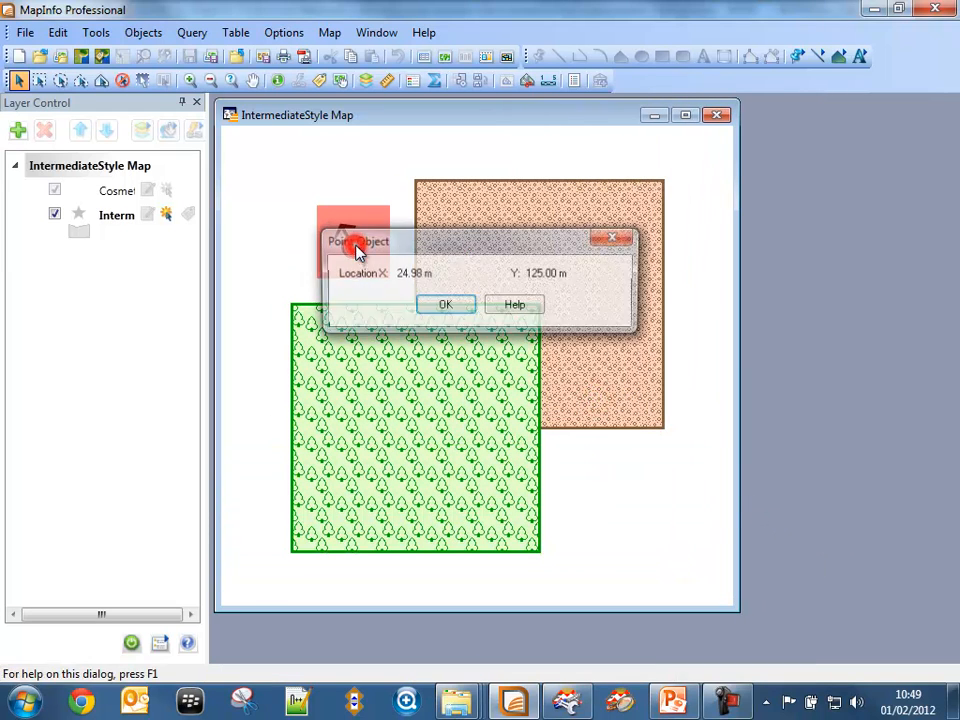
click(444, 307)
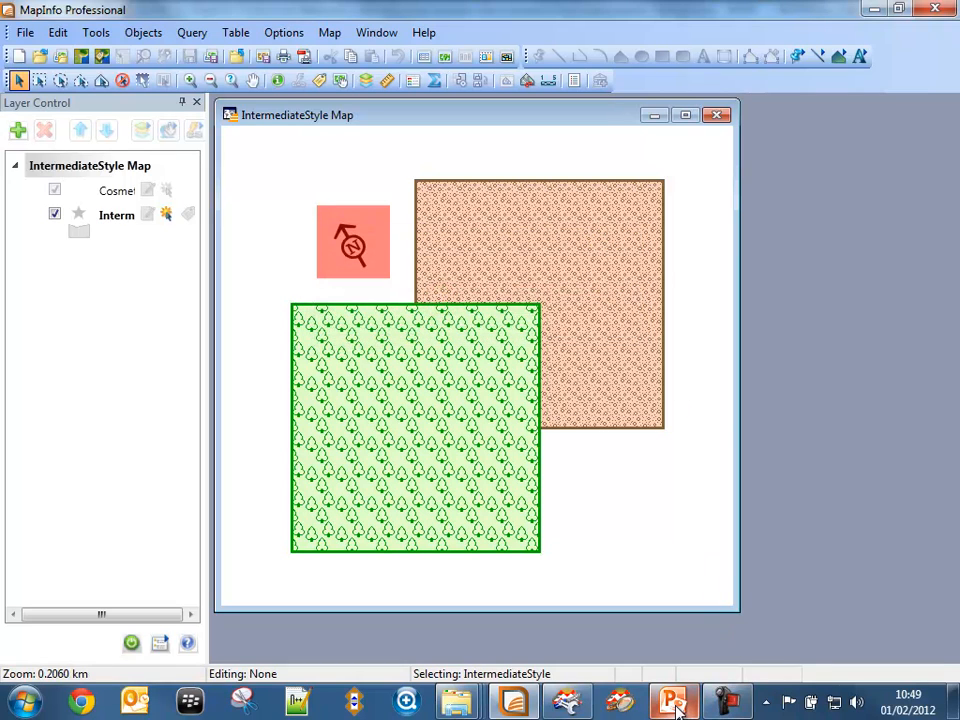
Switch to FME Workbench and change MapInfoStyler_3's symbol font effects from Halo to Bold and Drop Shadow
mouse_move(676, 705)
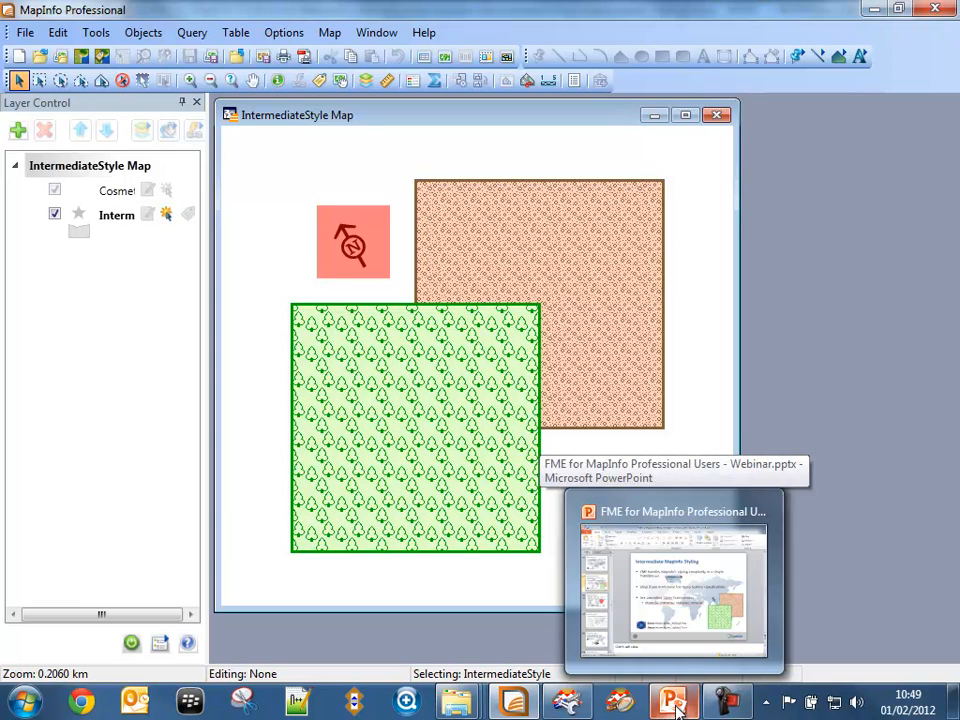
click(572, 706)
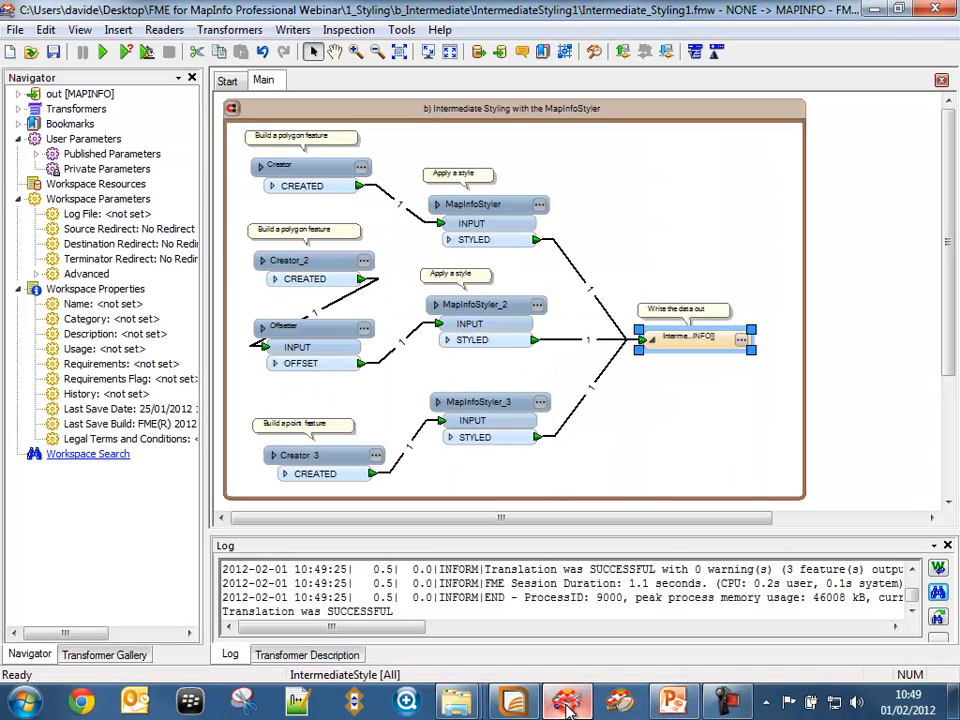
click(541, 402)
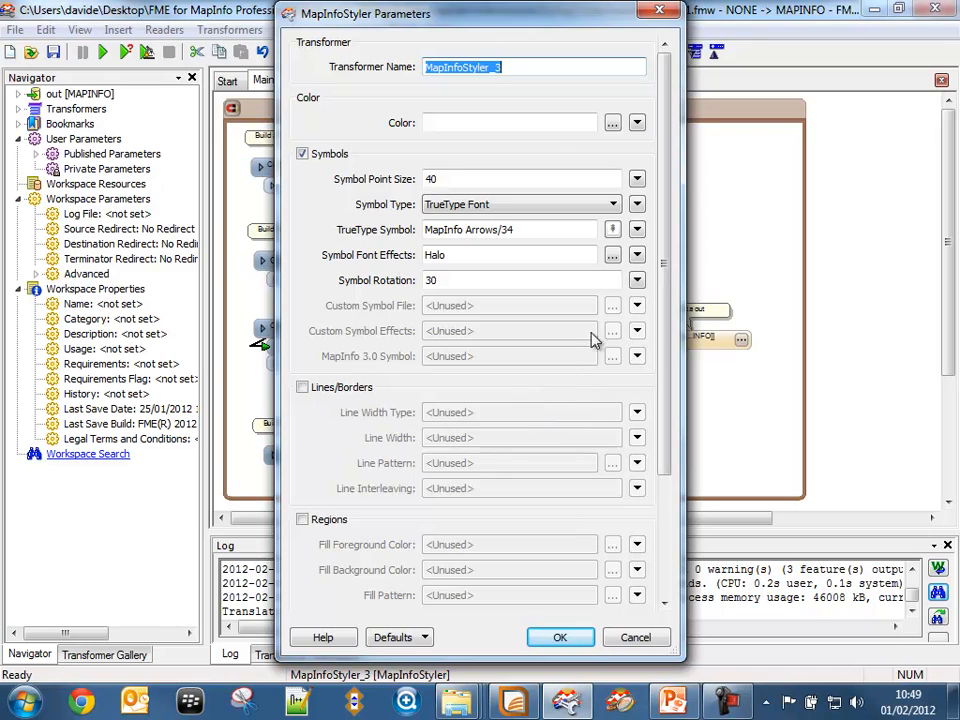
click(613, 256)
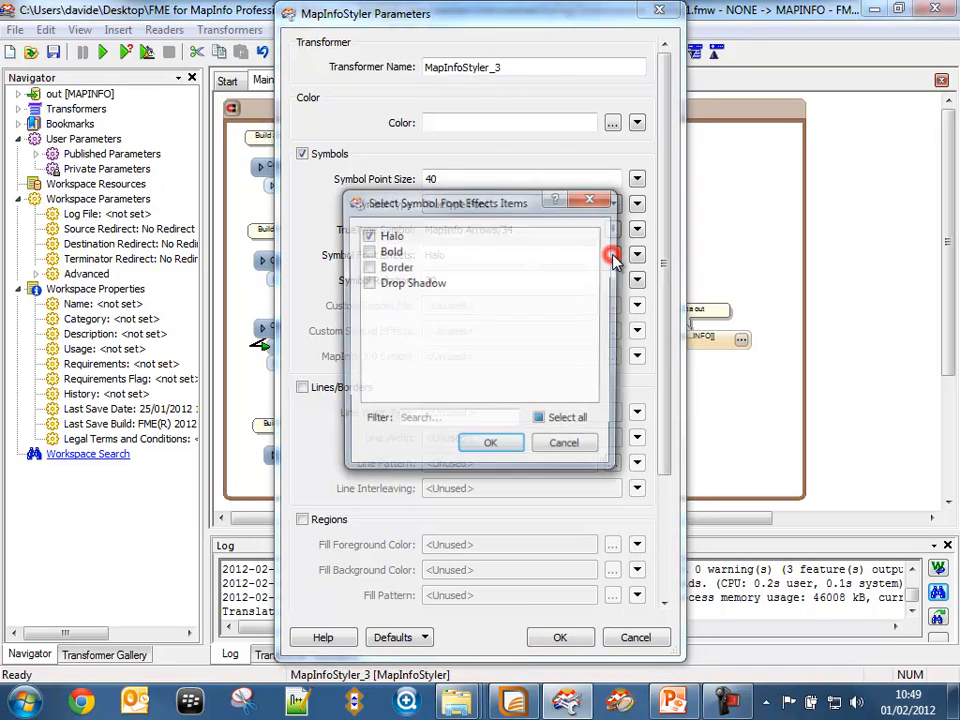
click(389, 252)
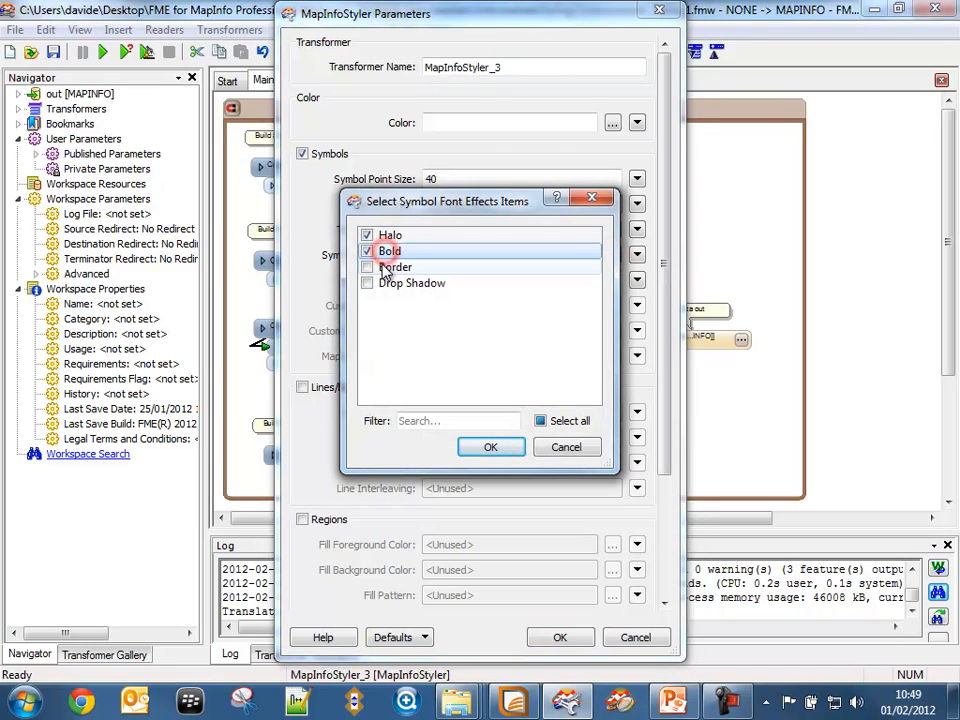
click(367, 235)
click(367, 283)
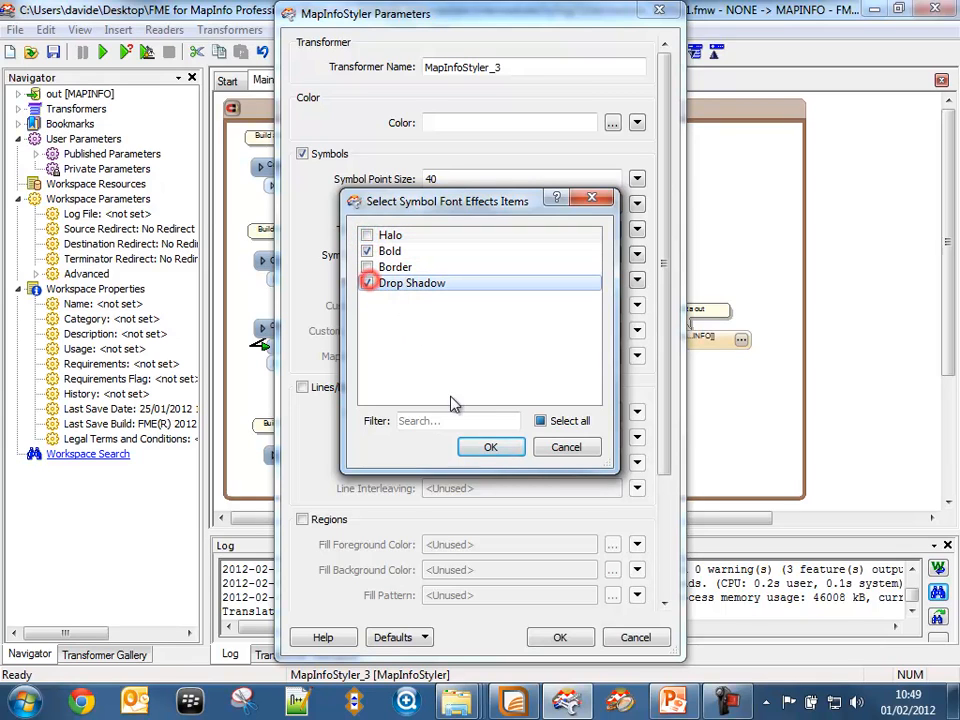
click(489, 447)
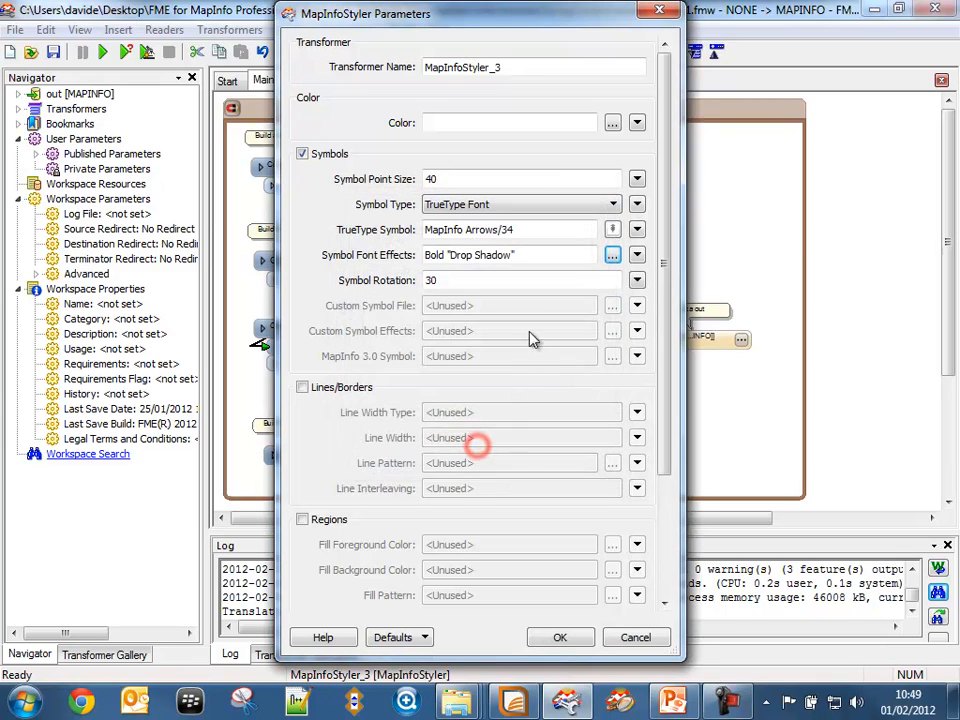
Set MapInfoStyler_3's TrueType symbol to MapInfo Arrows 36 and accept the transformer's parameters
click(613, 230)
click(483, 264)
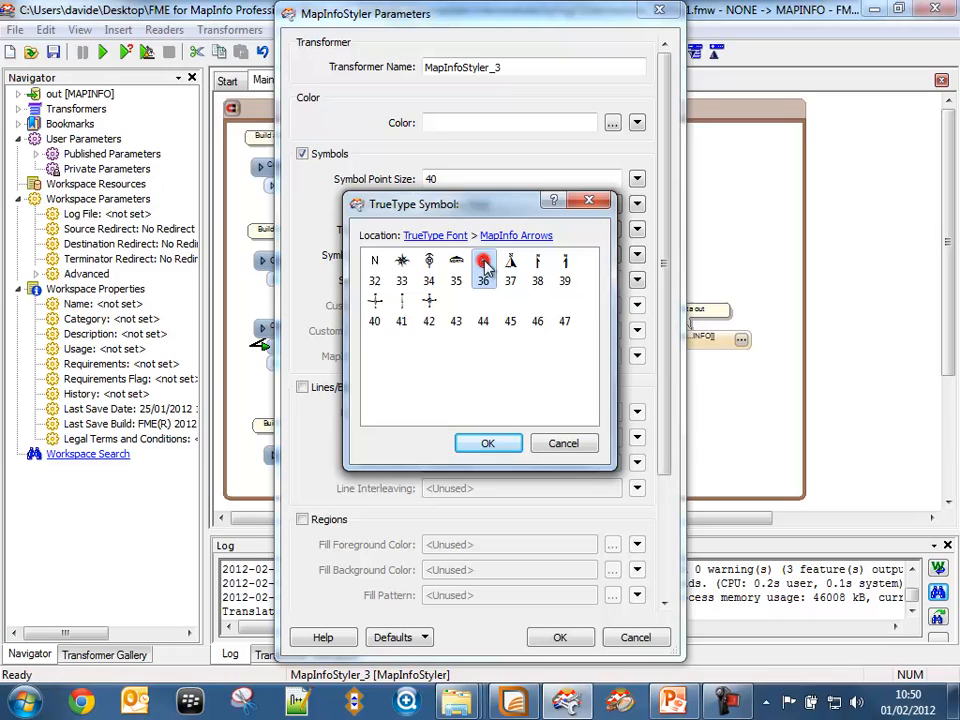
click(487, 444)
click(556, 638)
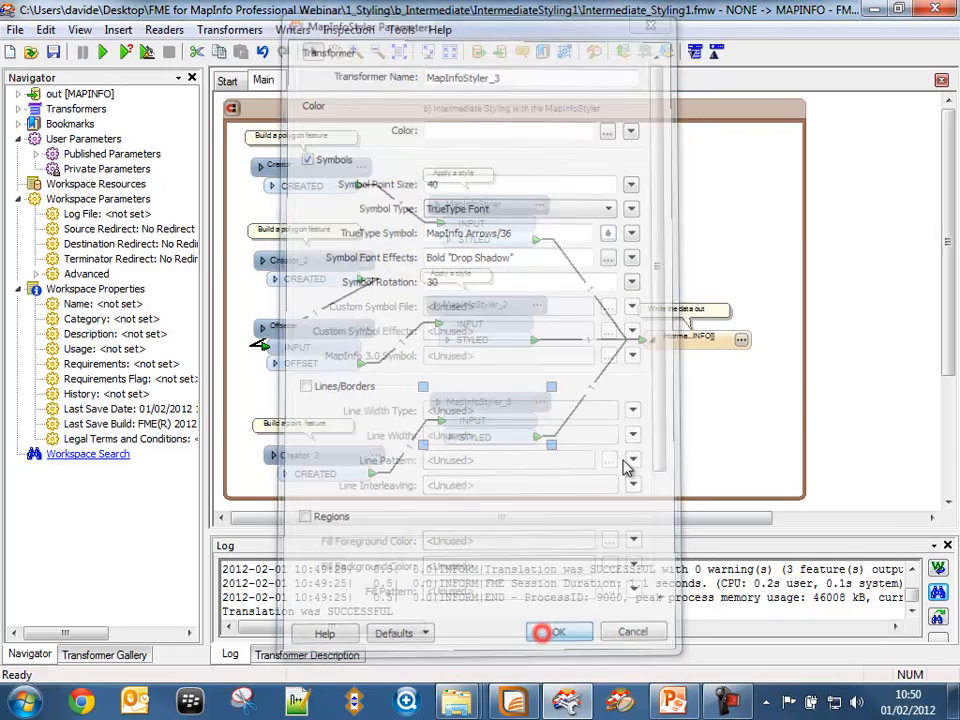
Set the region fill pattern of the first MapInfoStyler to 78 and accept its parameters
double_click(541, 205)
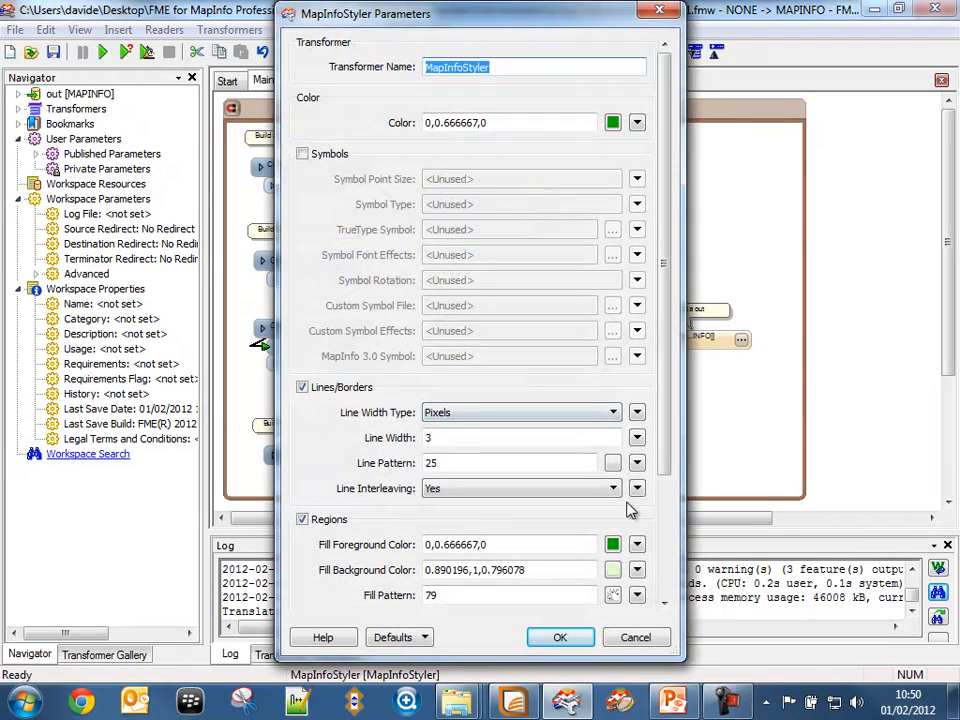
click(613, 595)
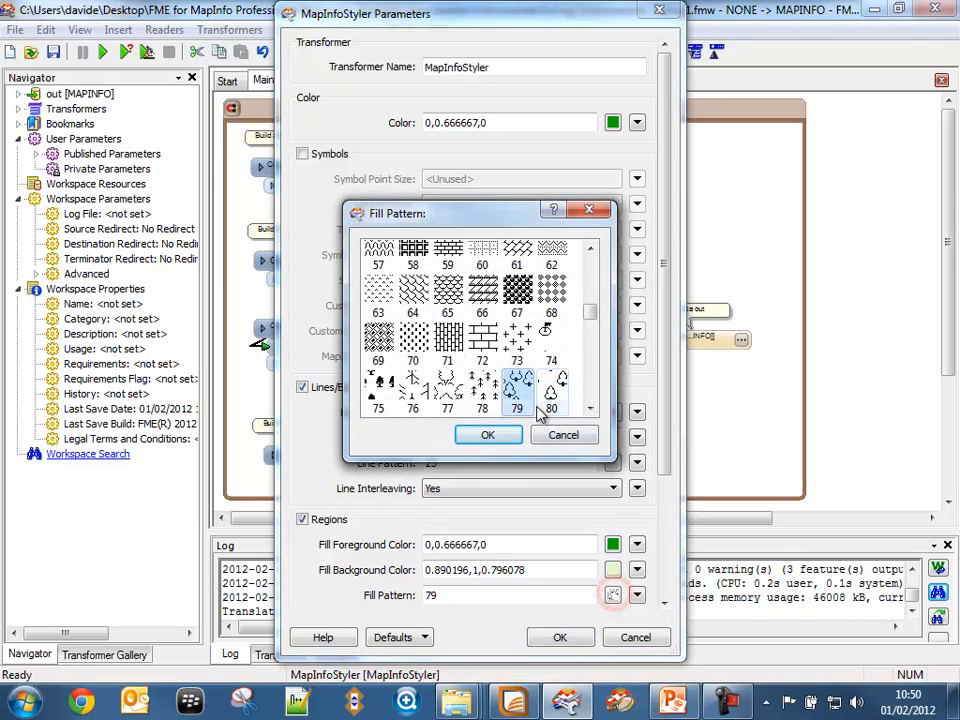
click(482, 390)
click(490, 436)
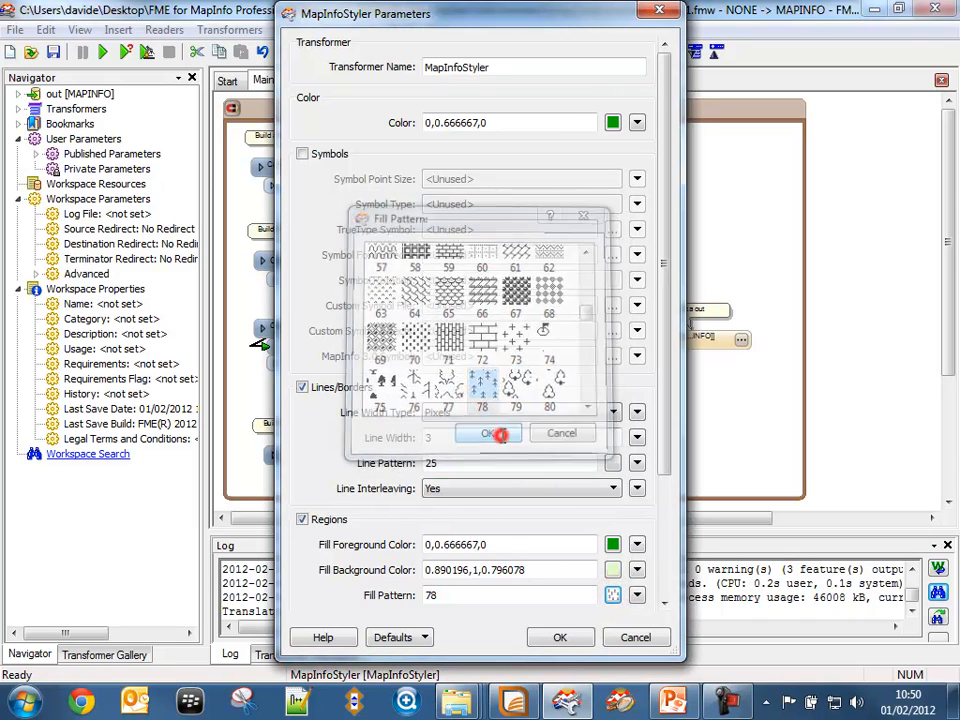
click(563, 637)
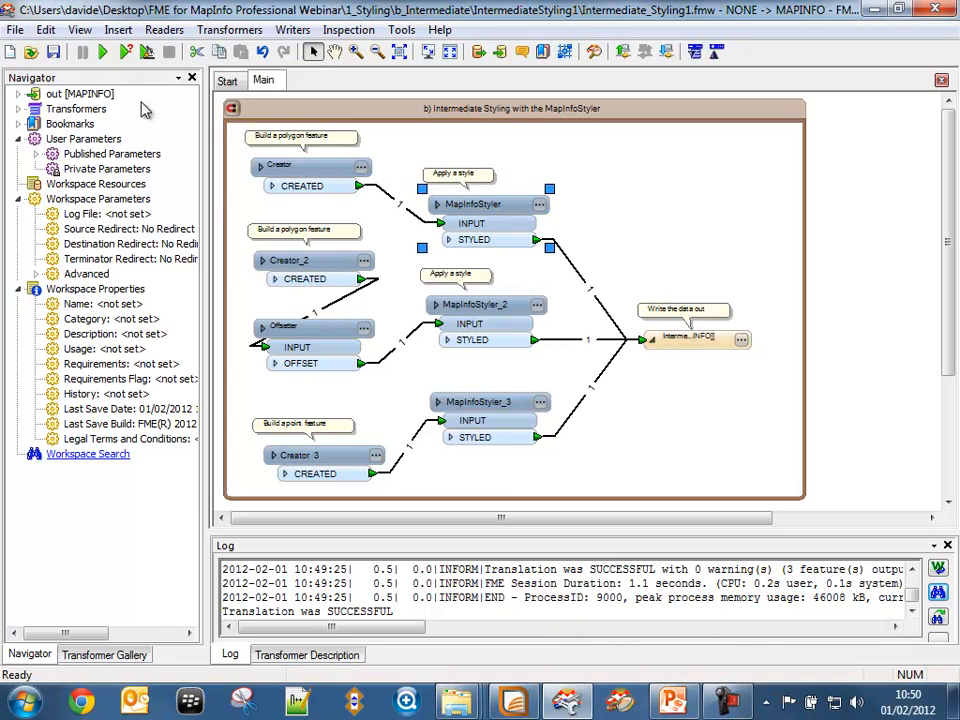
Run the workspace, then refresh the IntermediateStyle map in MapInfo Professional and deselect the point symbol to view the restyled features
click(104, 54)
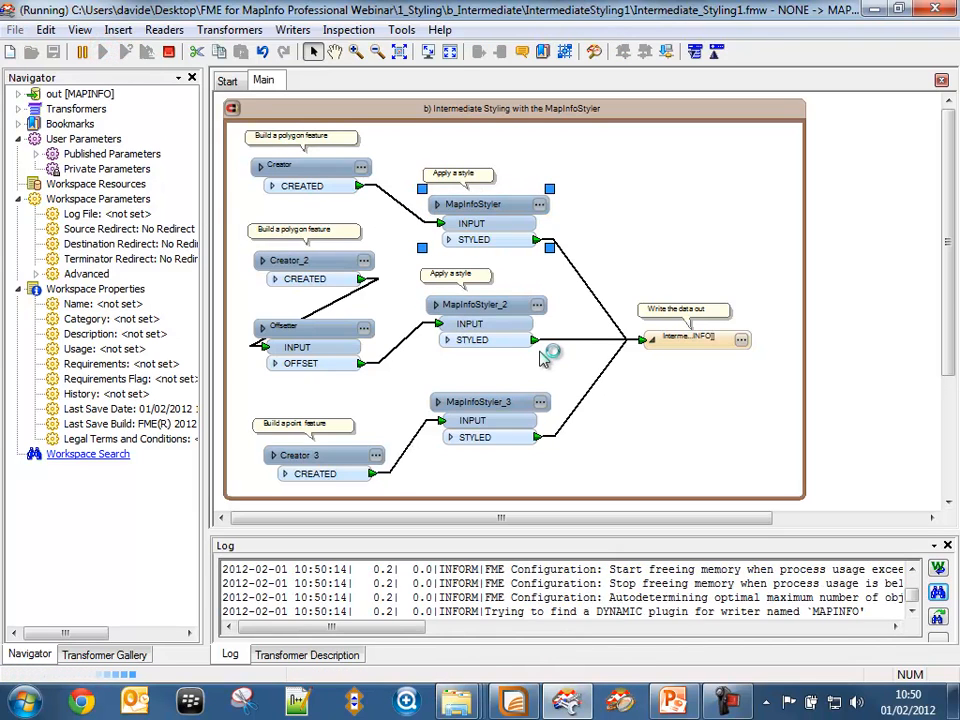
click(514, 702)
scroll(493, 443, down, 1)
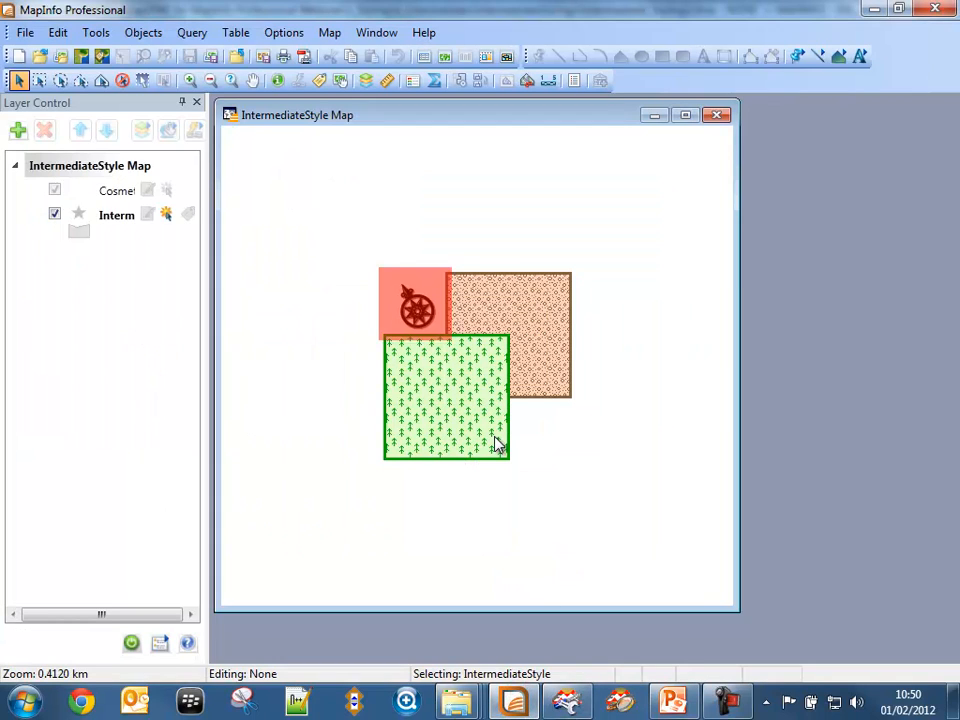
scroll(493, 437, up, 1)
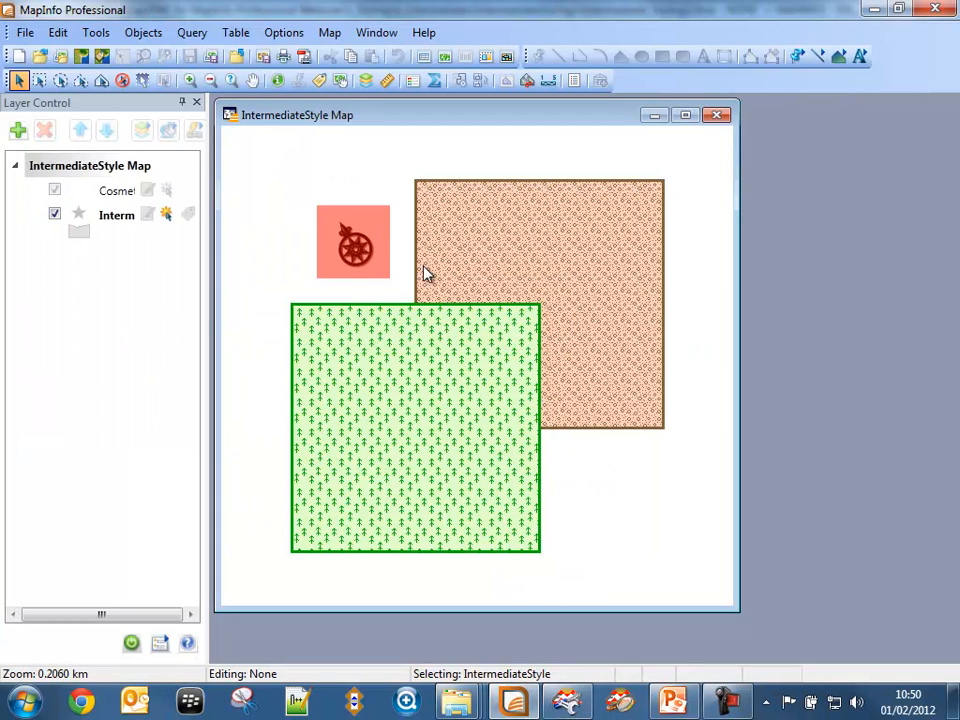
click(296, 262)
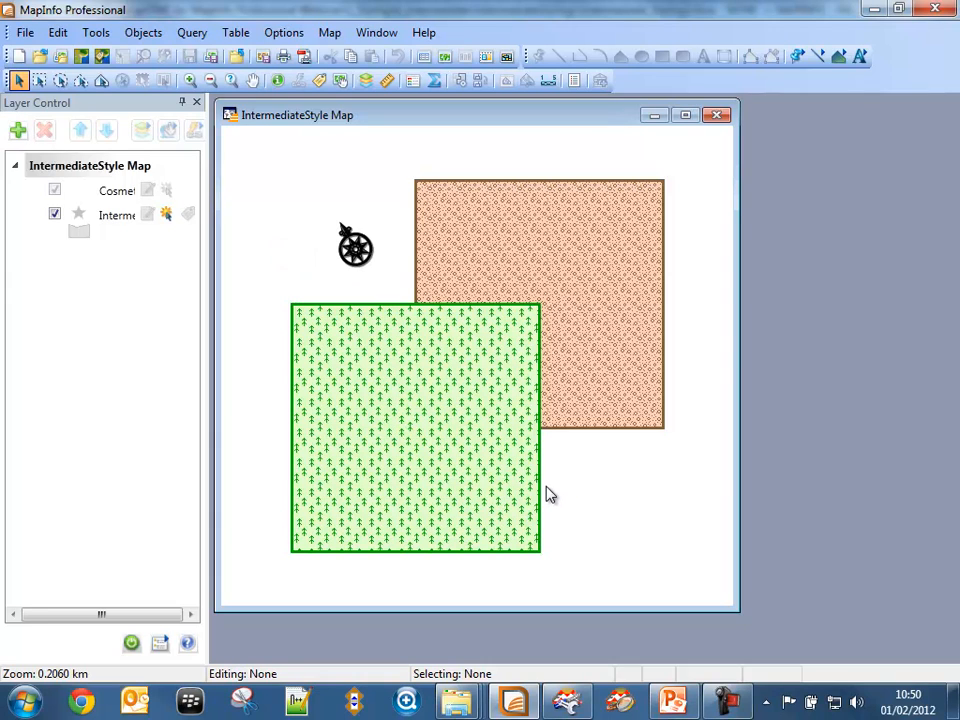
Close all tables in MapInfo Professional, and close the Intermediate_Styling1 workspace in FME Workbench without saving changes
click(25, 32)
click(70, 225)
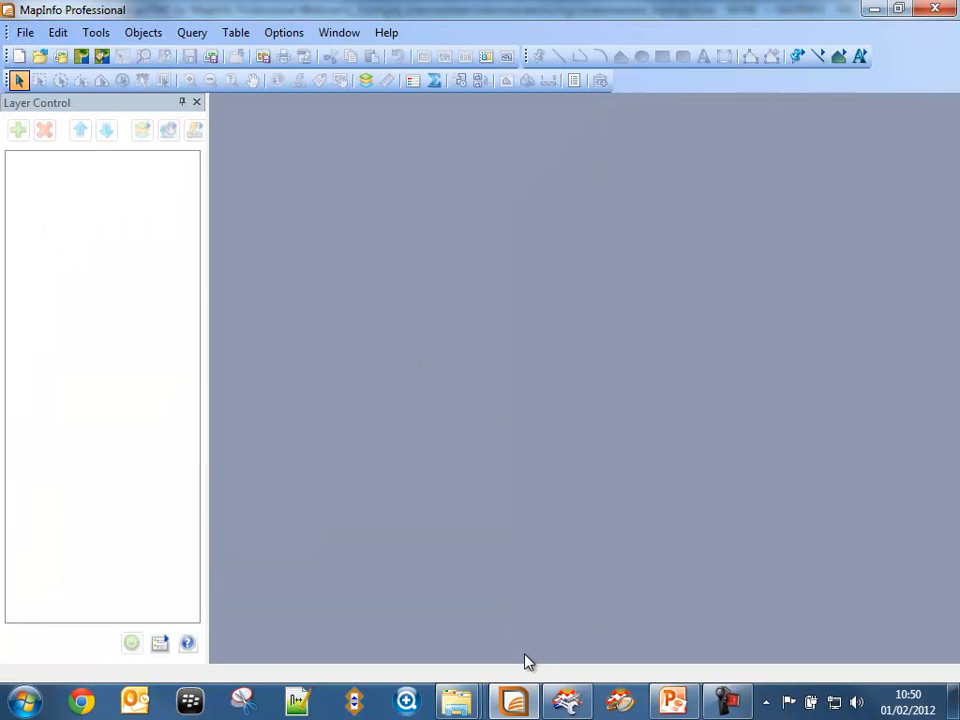
click(567, 703)
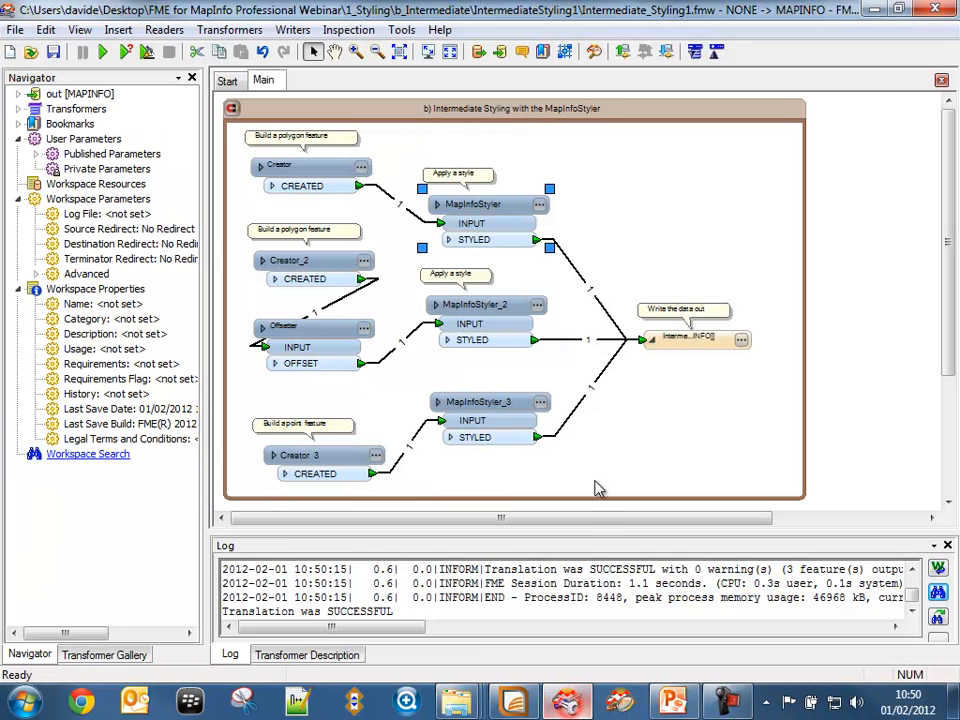
click(17, 31)
click(37, 91)
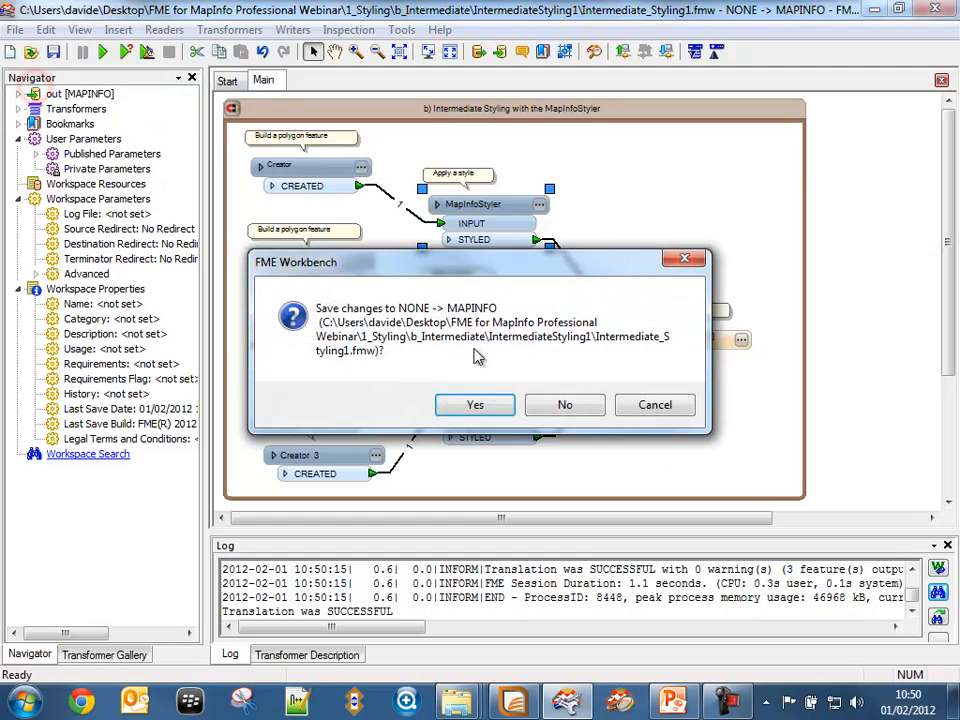
click(555, 406)
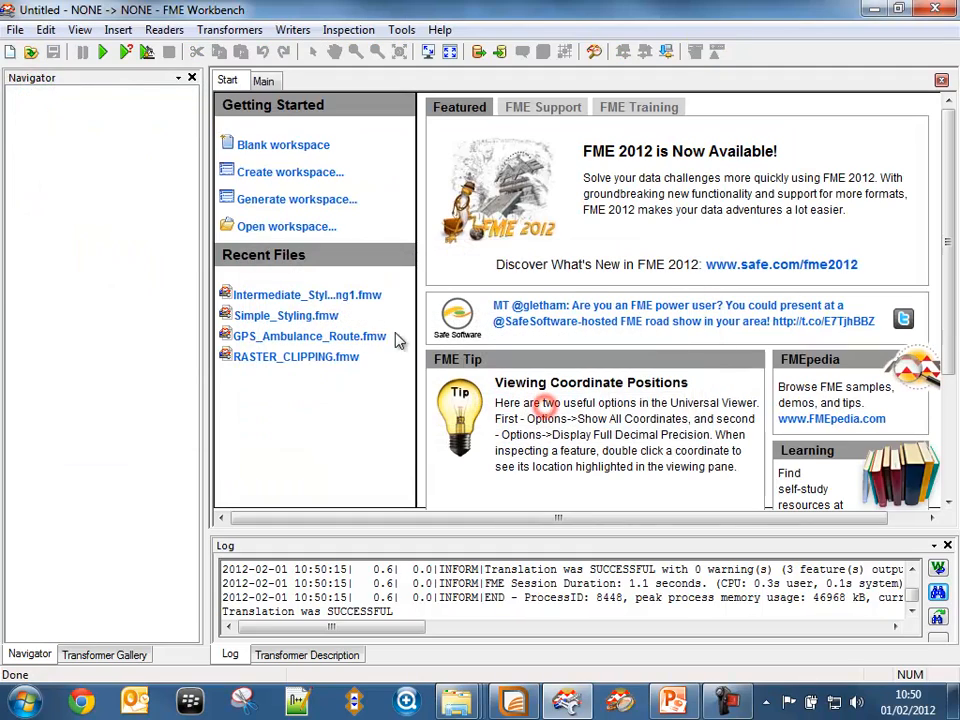
Open Intermediate_Styling2.fmw from the IntermediateStyling2 folder under b_Intermediate and fit the whole workspace in a full-size canvas
click(29, 55)
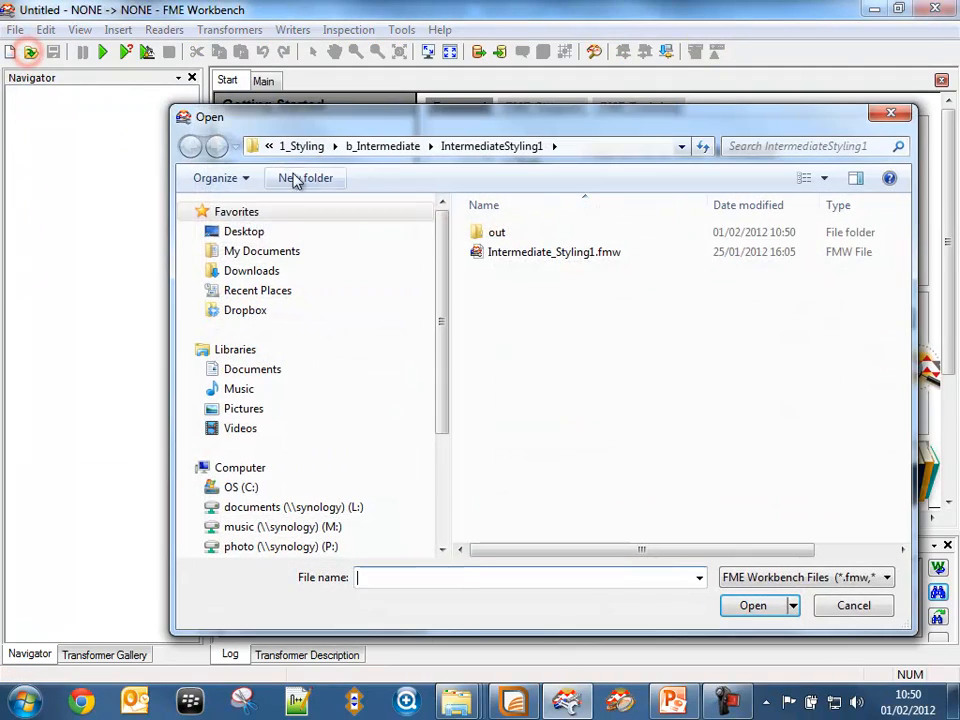
click(400, 147)
double_click(493, 251)
click(501, 256)
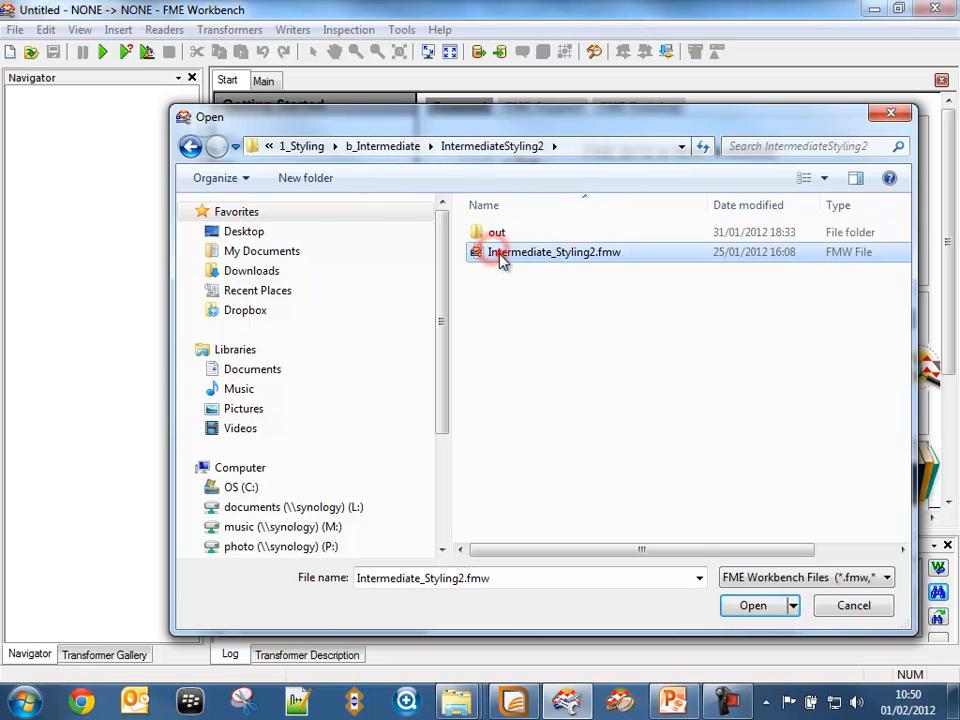
click(750, 605)
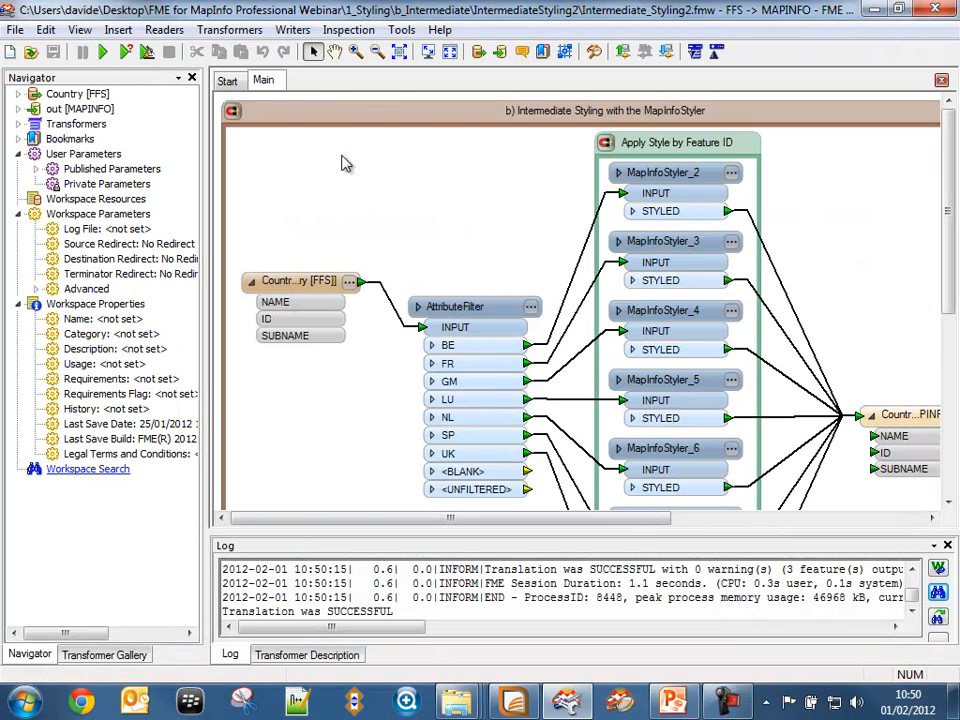
click(451, 52)
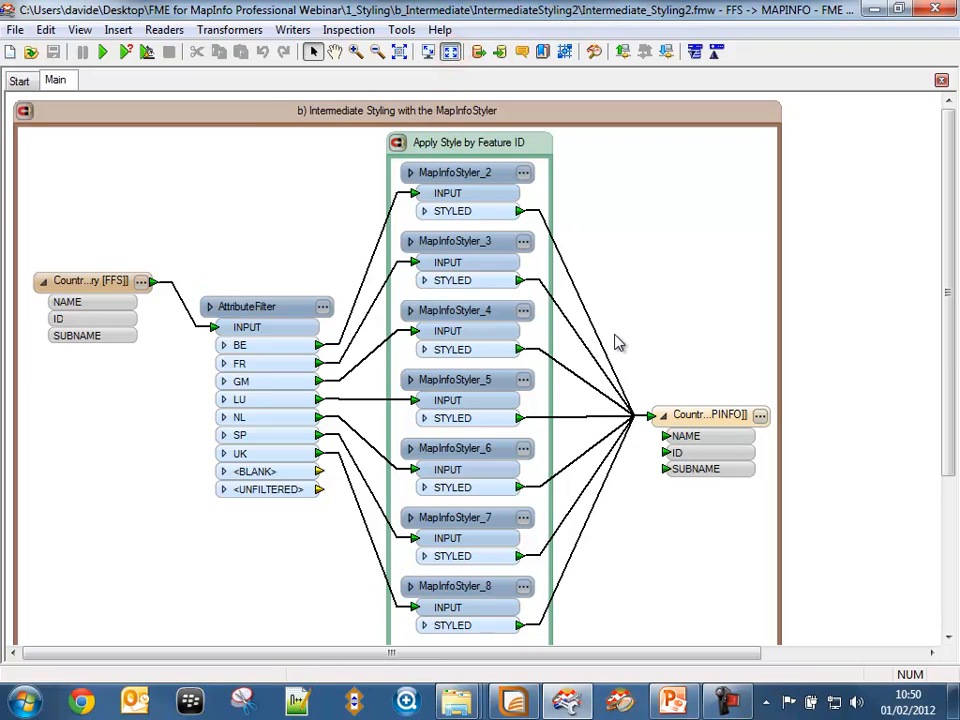
click(404, 52)
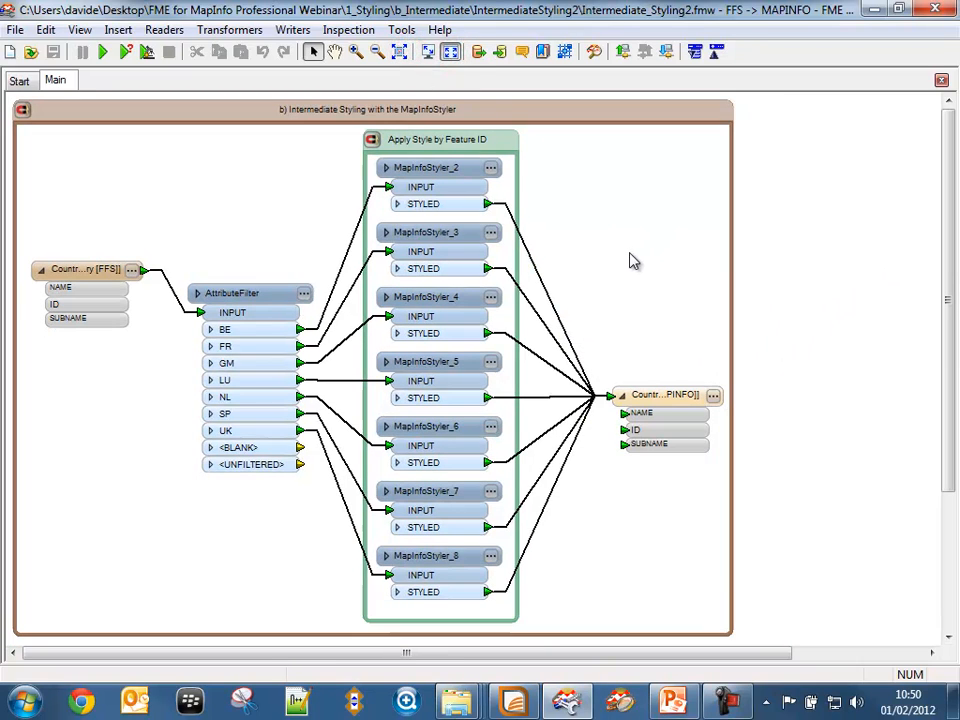
Review the AttributeFilter parameters, checking the ID attribute it filters by and the country values BE, FR, GM and LU
click(80, 269)
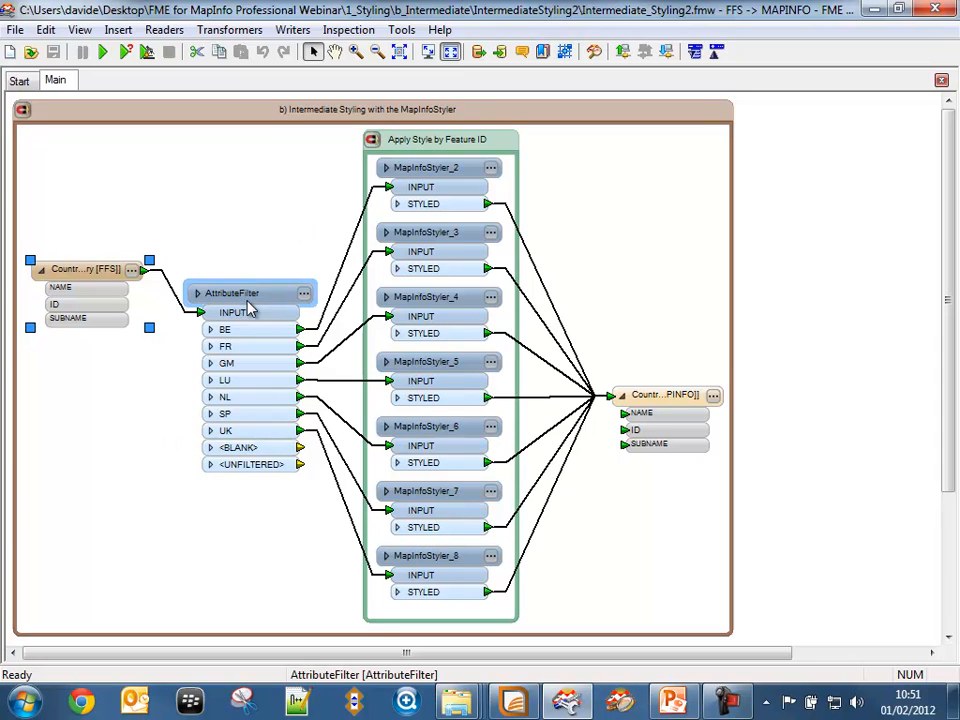
click(304, 296)
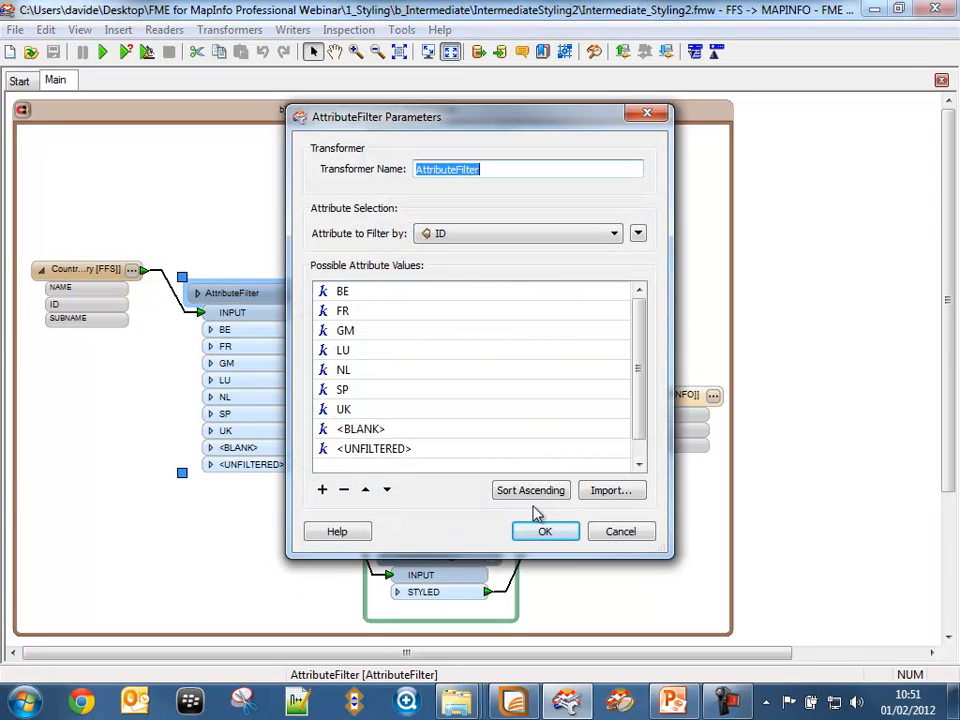
click(407, 290)
click(405, 311)
click(402, 330)
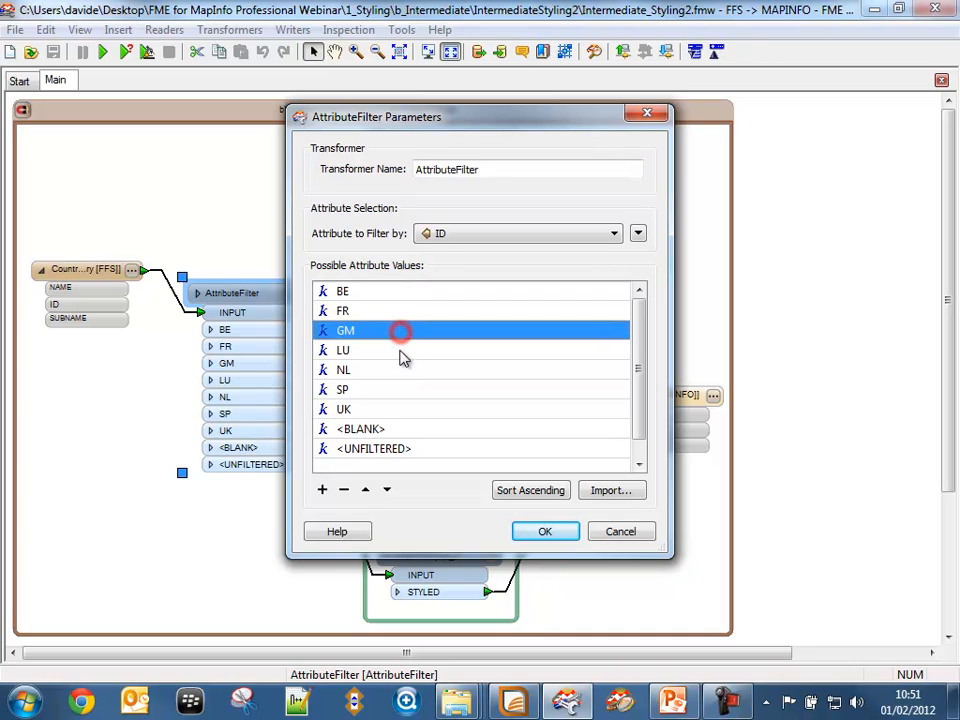
click(403, 350)
drag(380, 127, 437, 131)
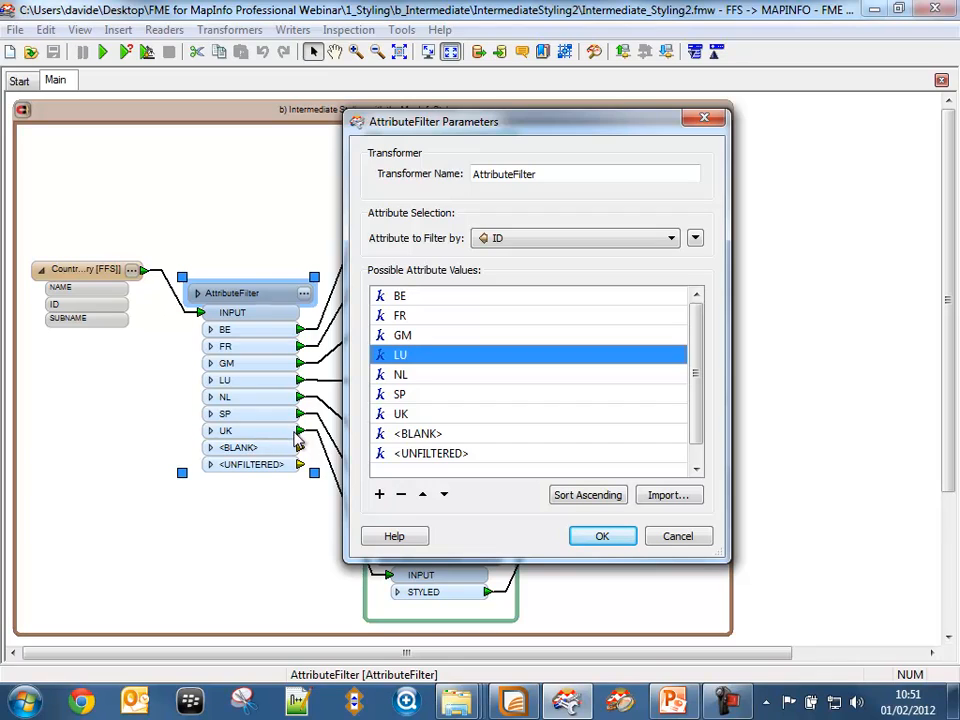
click(430, 295)
click(443, 315)
click(445, 337)
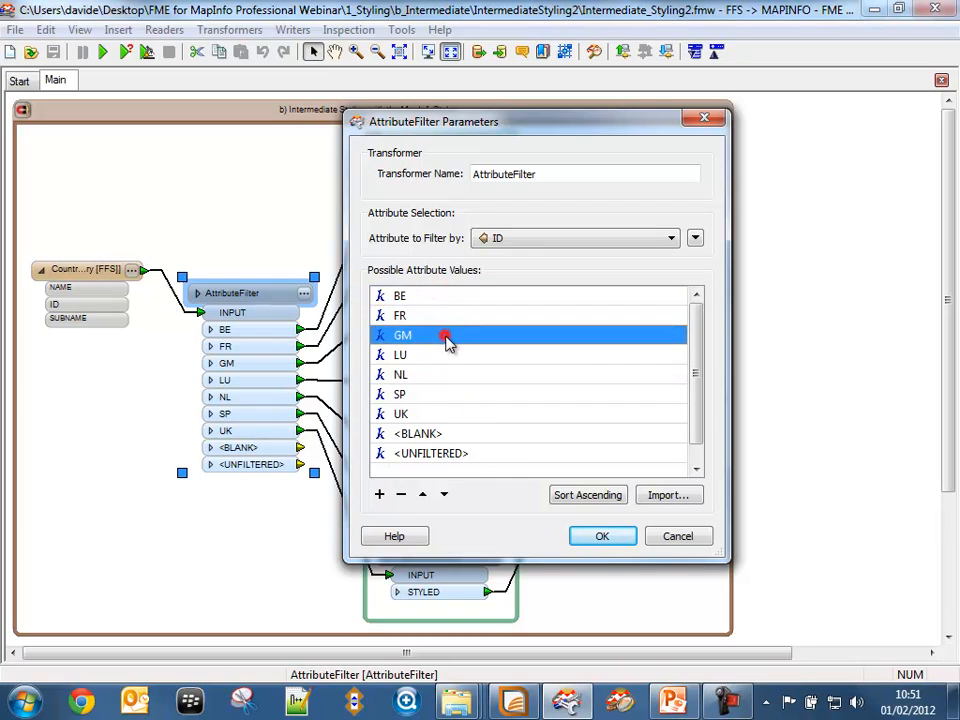
click(612, 537)
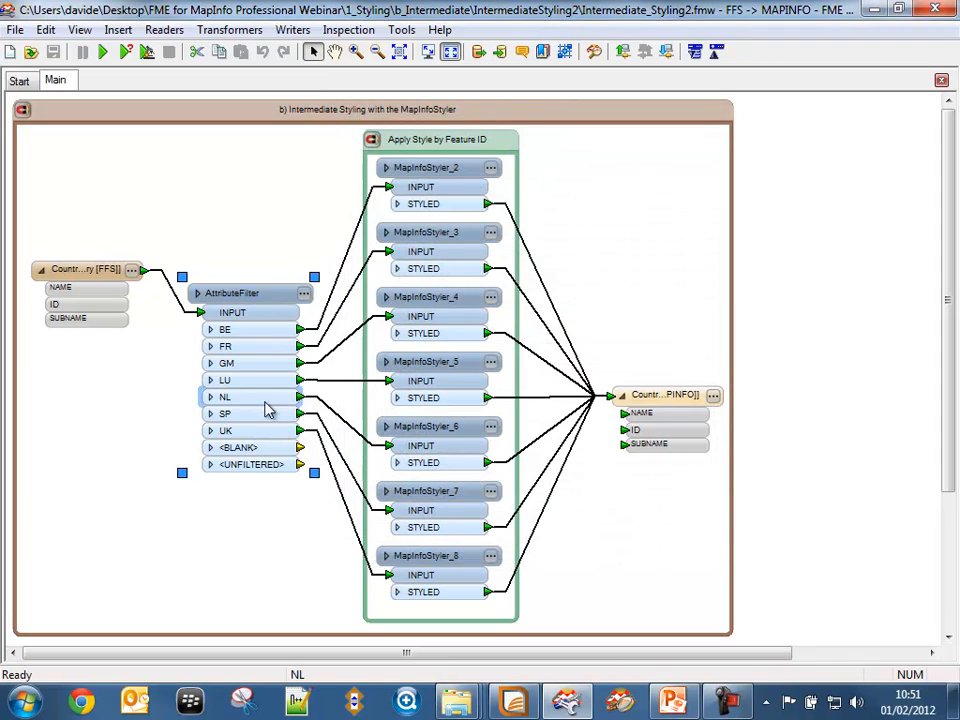
Inspect the source Country feature type's FFS dataset in FME Universal Viewer
click(86, 273)
right_click(85, 280)
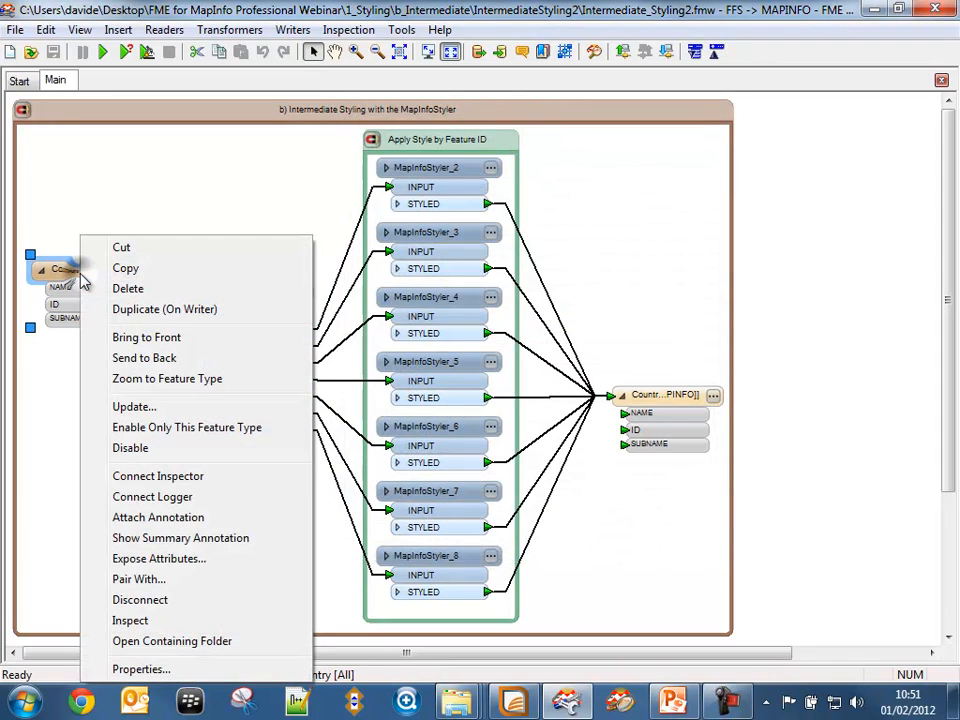
click(150, 625)
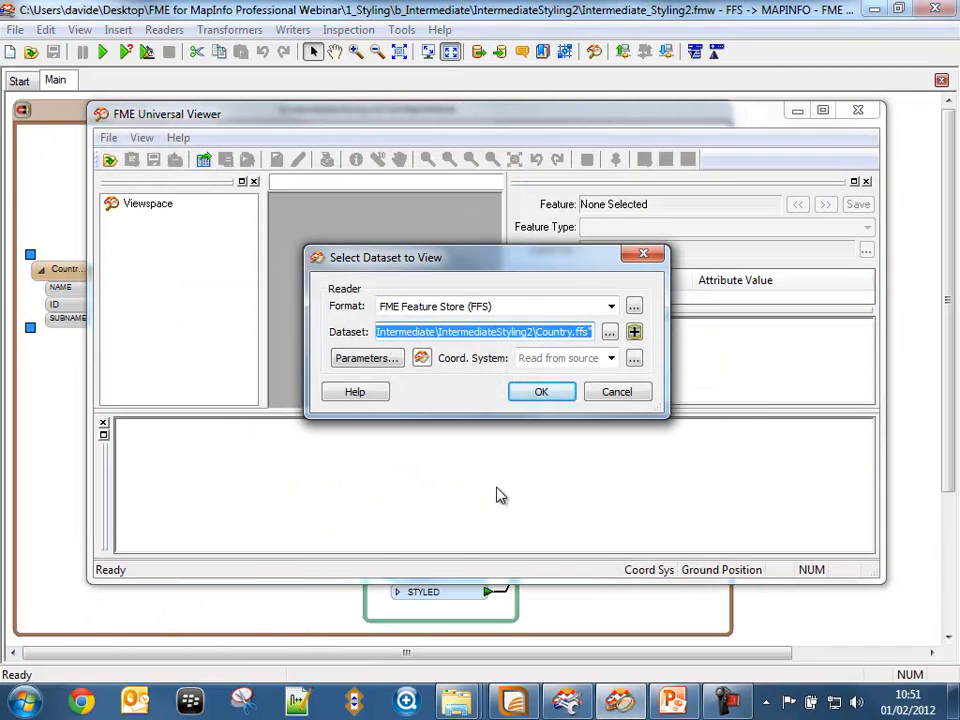
click(540, 393)
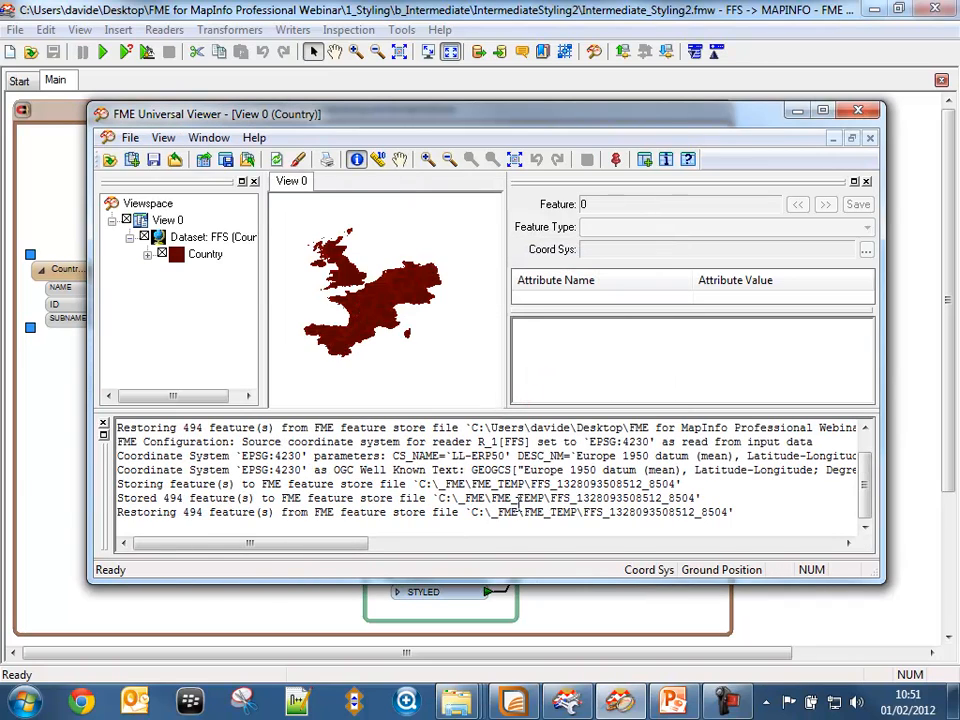
Query the England region and a central France region to examine their ID, NAME and SUBNAME attributes, and close the viewer
click(427, 161)
drag(313, 347, 386, 234)
drag(356, 338, 446, 252)
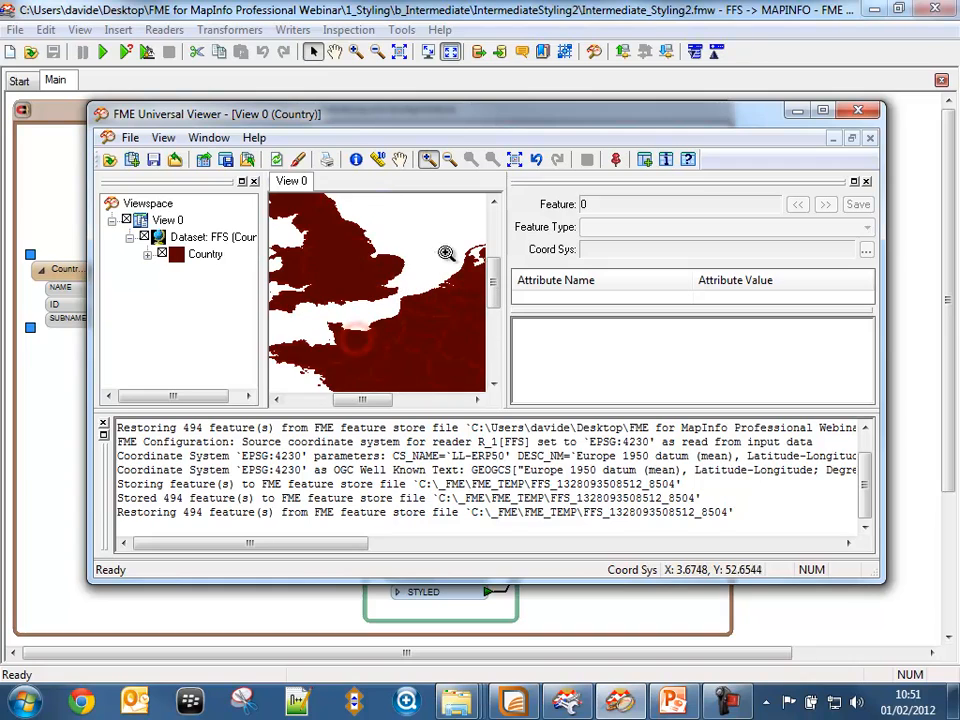
click(356, 162)
click(335, 250)
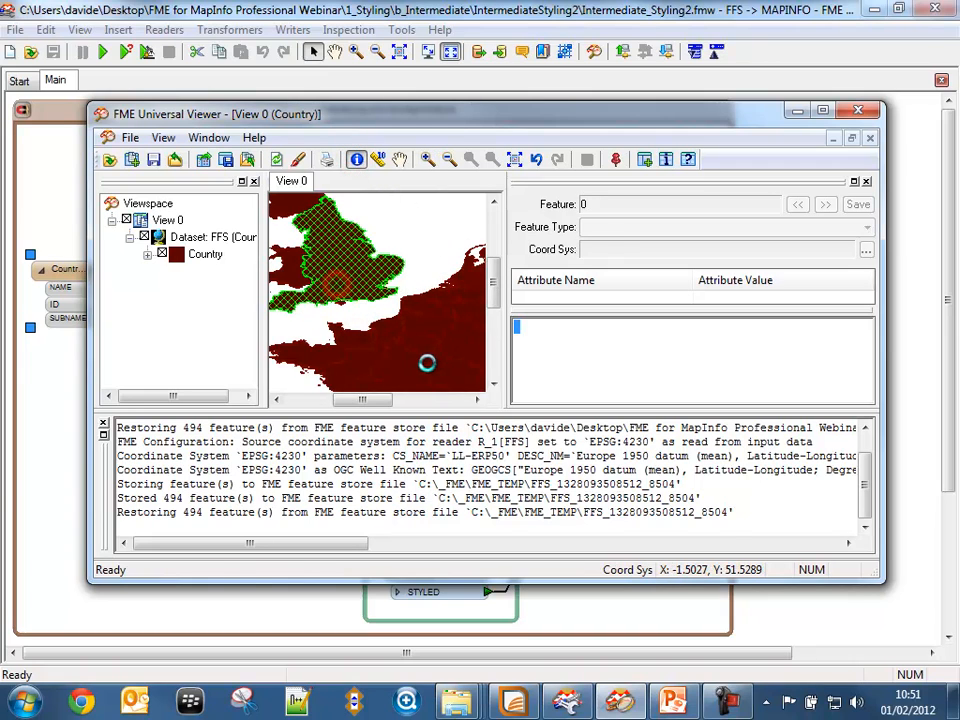
double_click(695, 113)
click(804, 266)
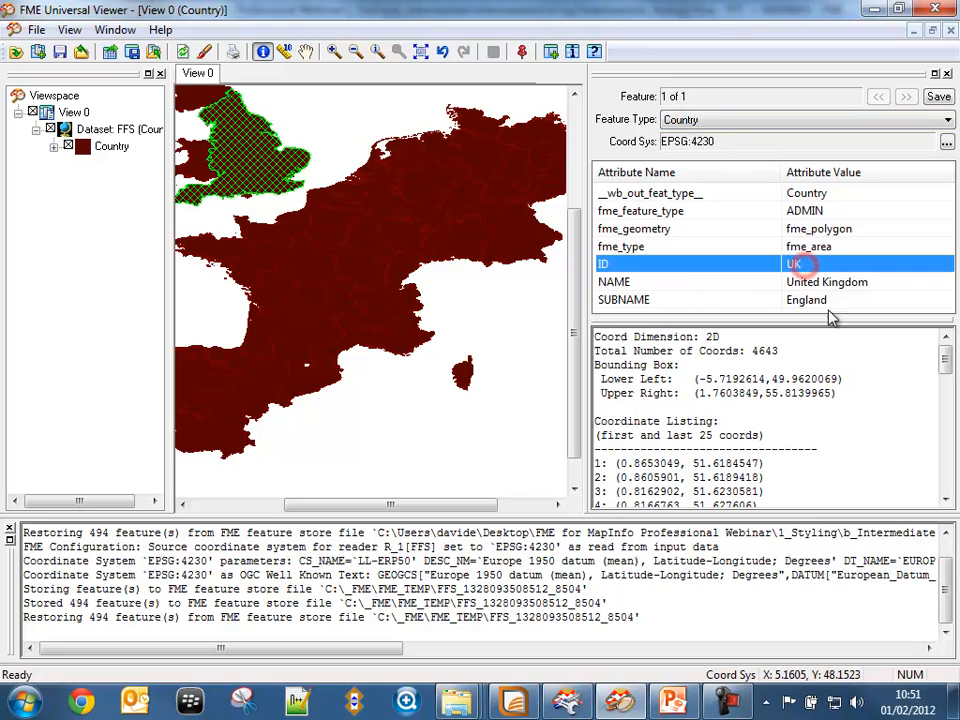
click(840, 282)
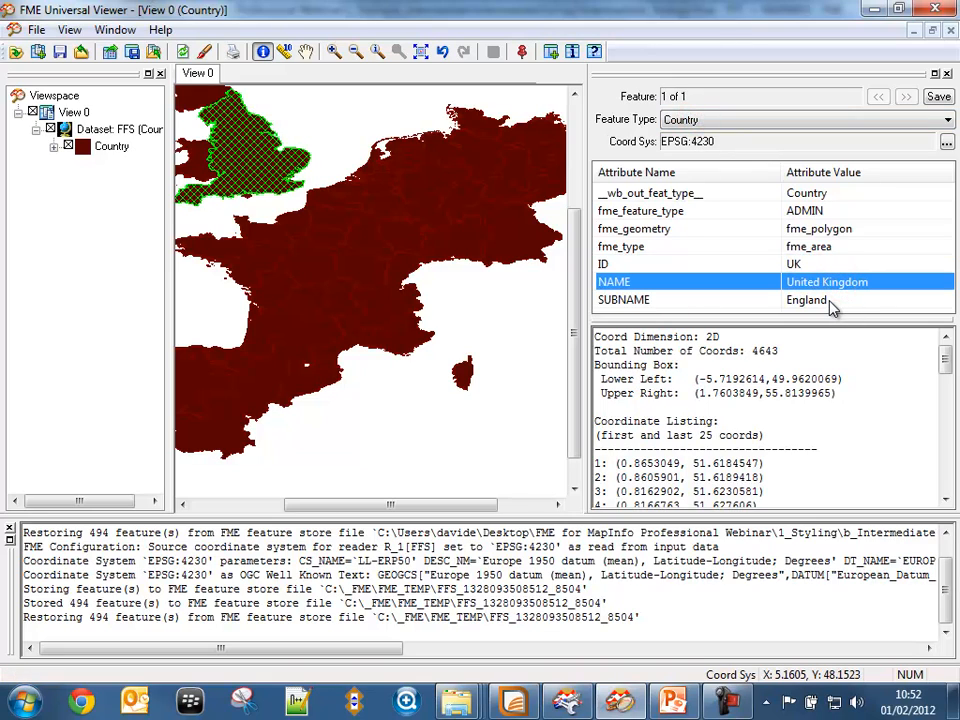
click(828, 300)
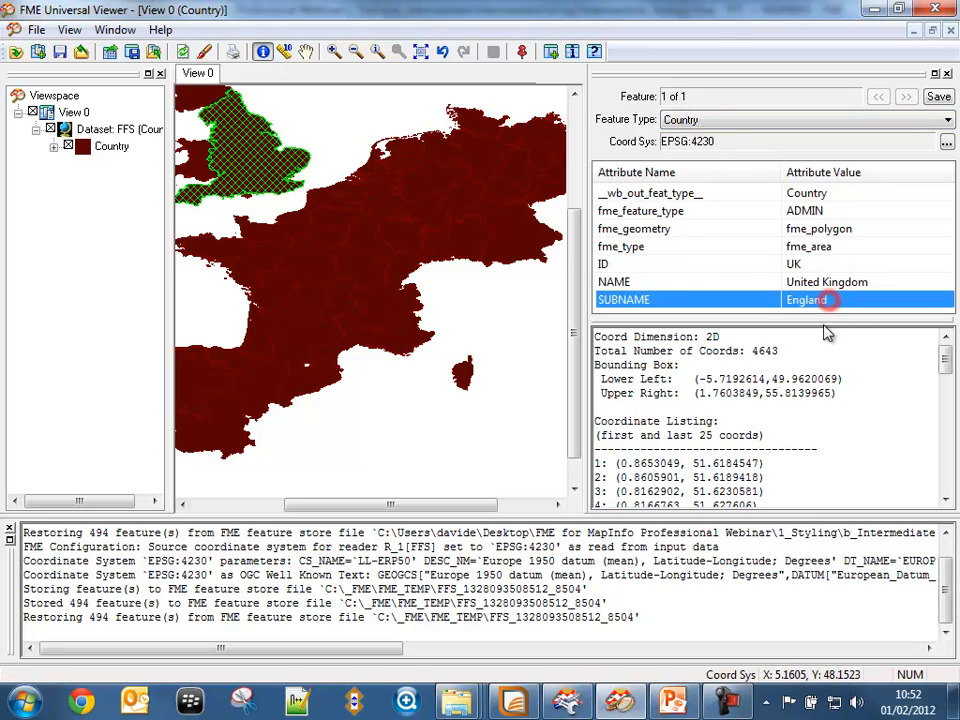
click(340, 287)
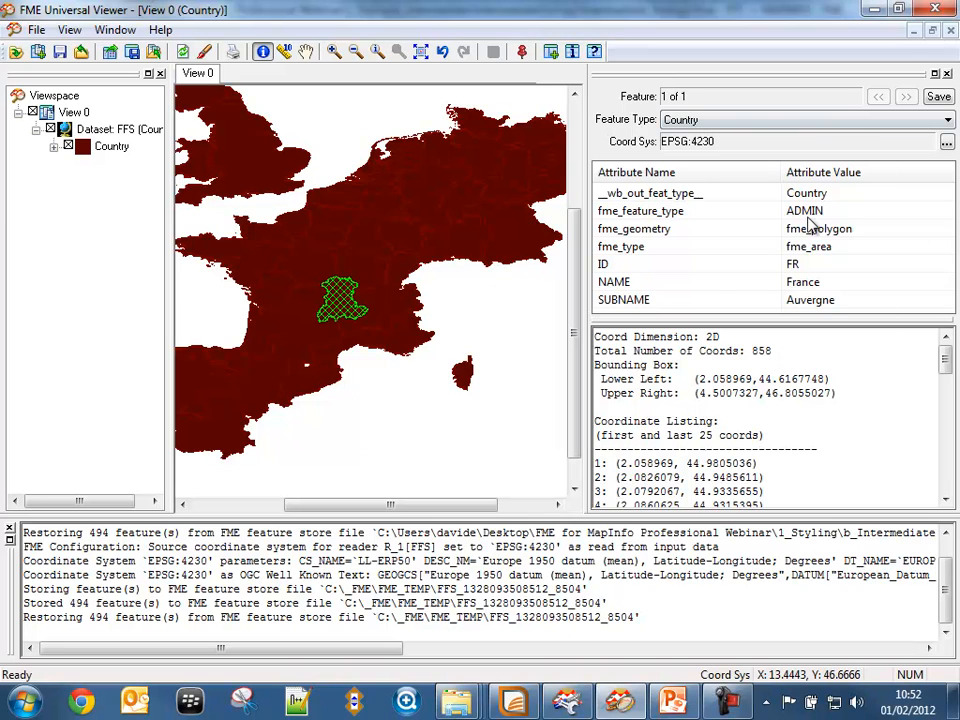
click(935, 9)
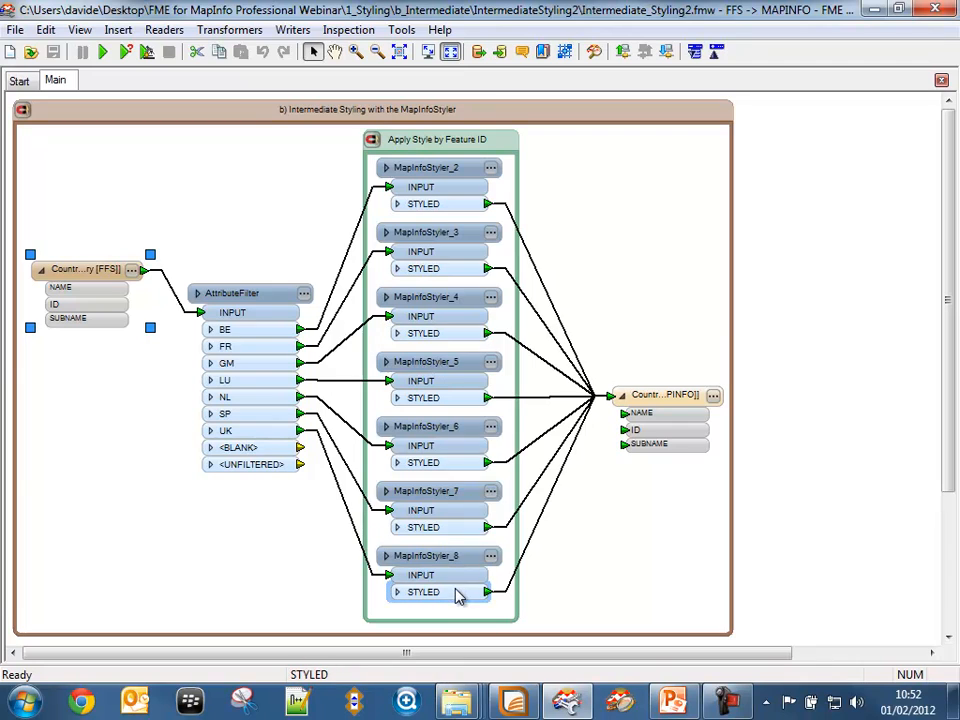
Review the line and region style parameters of MapInfoStyler_2 and MapInfoStyler_8
click(491, 170)
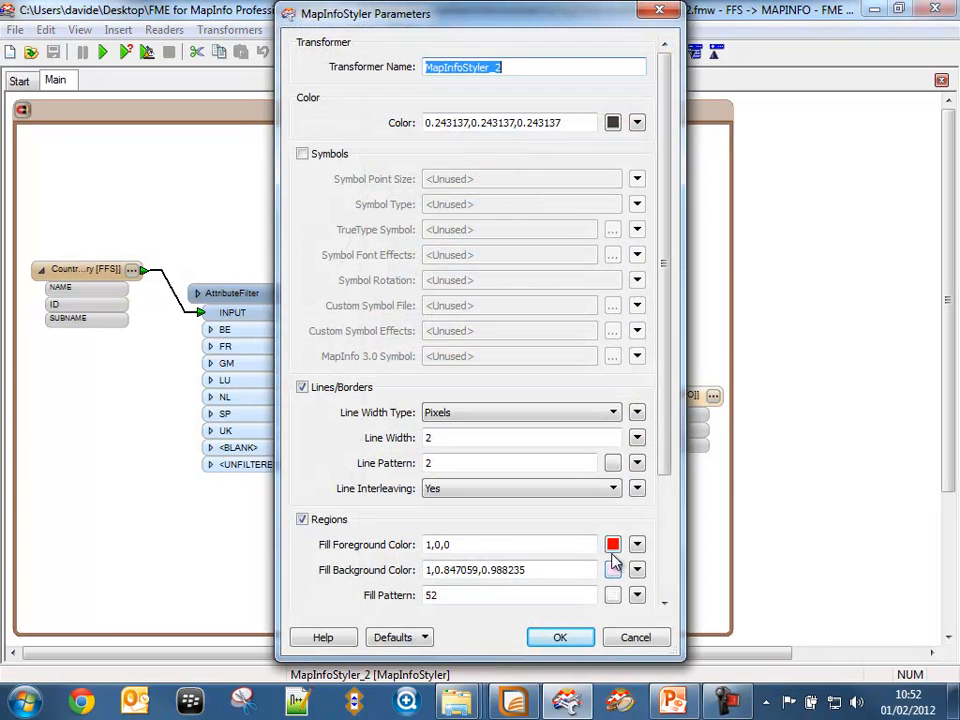
click(579, 640)
click(493, 558)
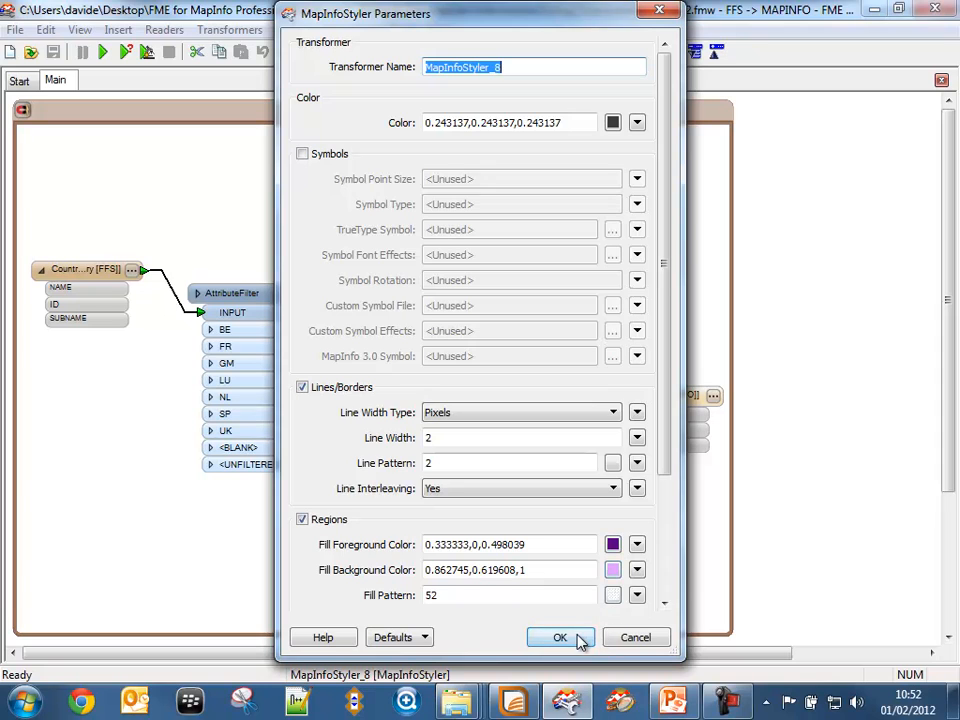
click(575, 639)
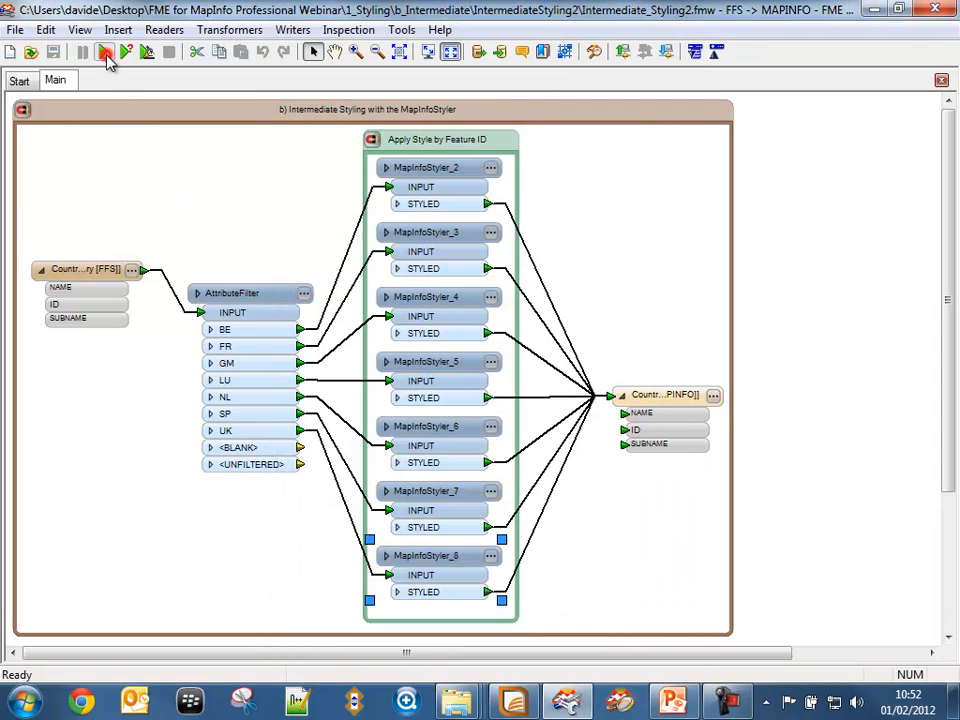
Run the workspace and open the folder containing the output Country feature type's files
click(103, 51)
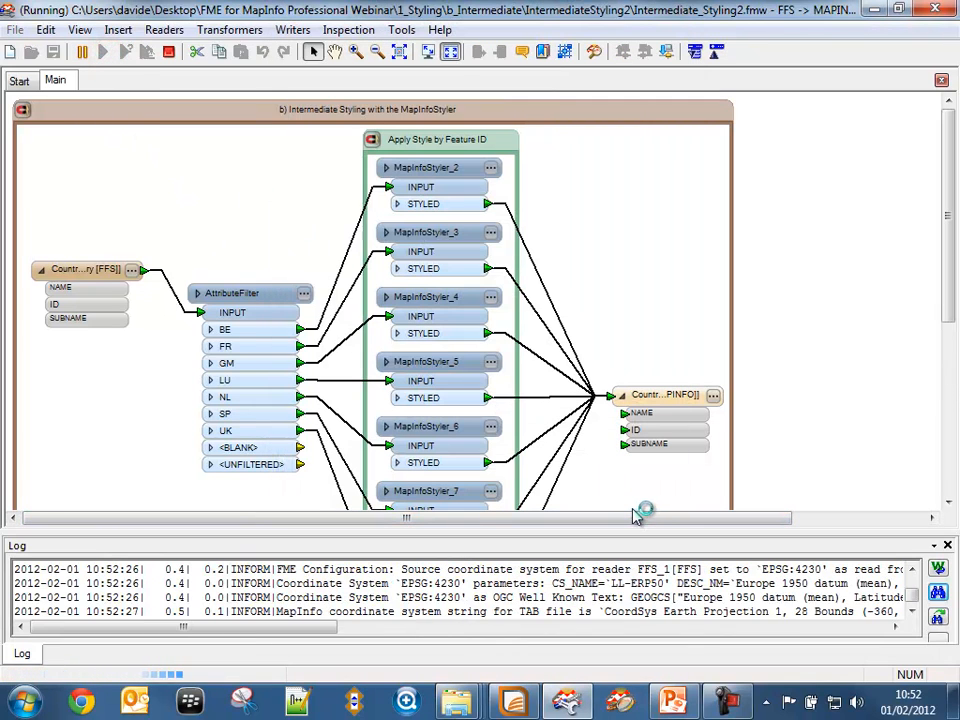
right_click(657, 424)
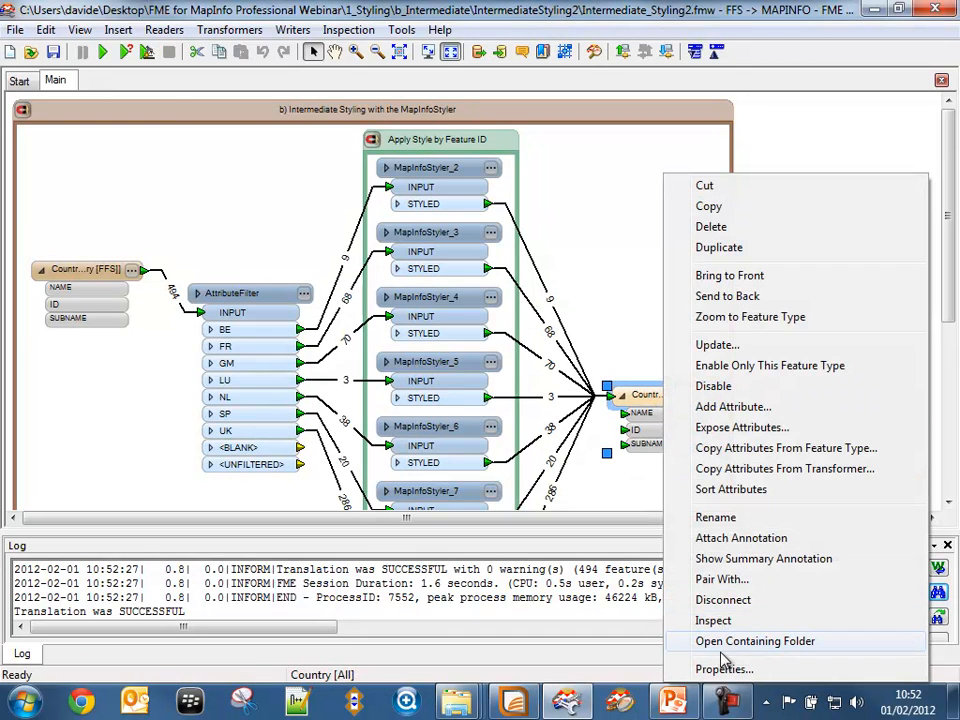
click(724, 641)
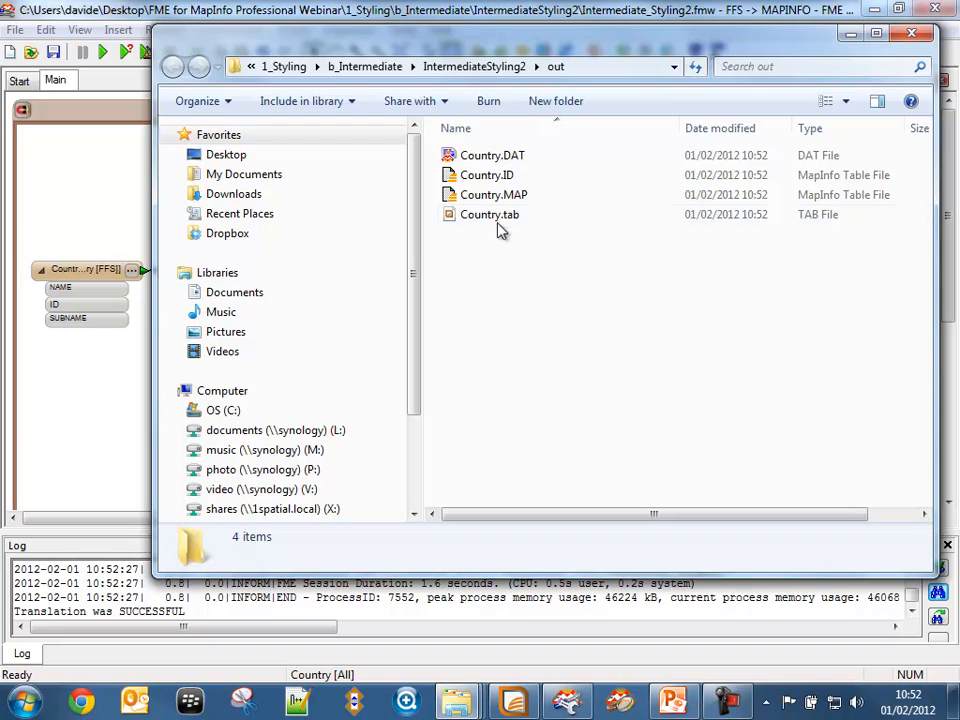
Load Country.tab into MapInfo Professional, open it in a maximized new map window, and view all the styled countries
drag(499, 223, 557, 541)
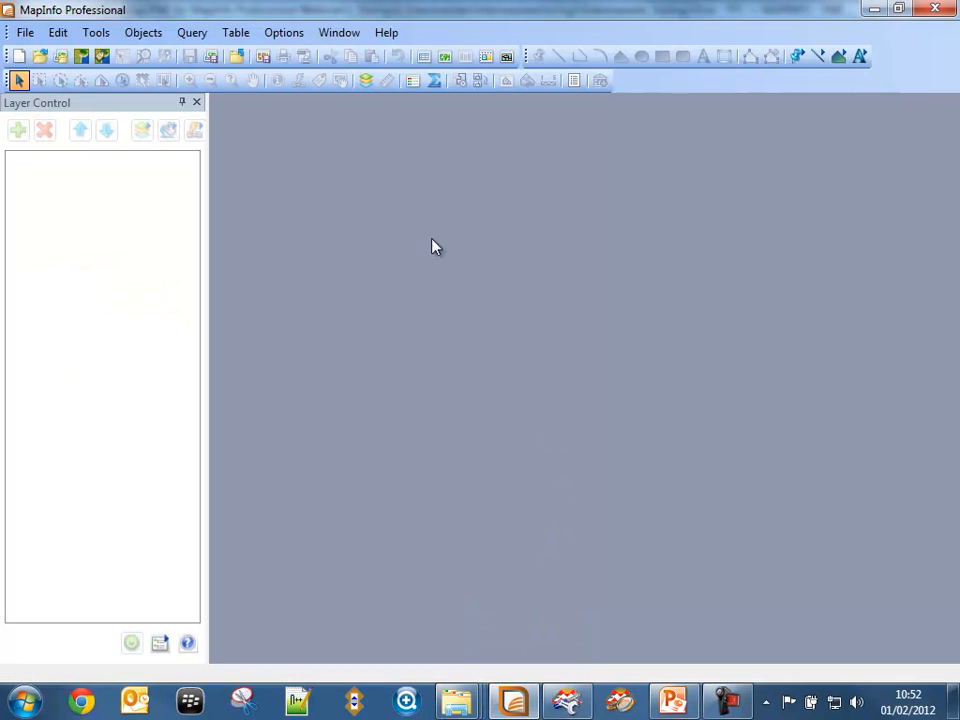
click(339, 33)
click(345, 74)
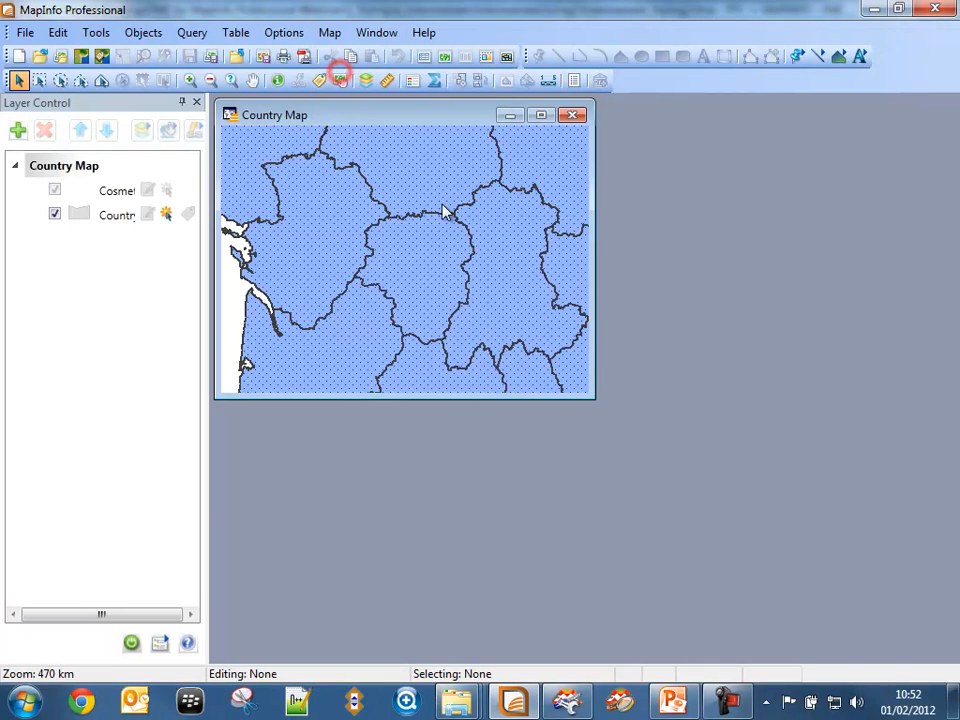
double_click(424, 114)
scroll(531, 370, down, 2)
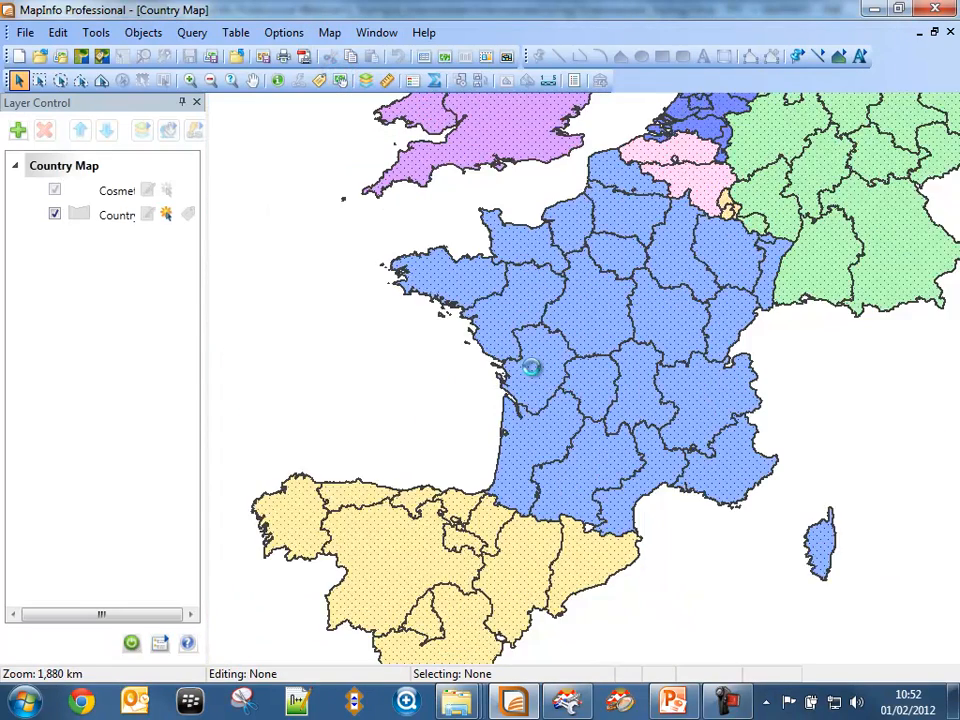
scroll(531, 368, down, 1)
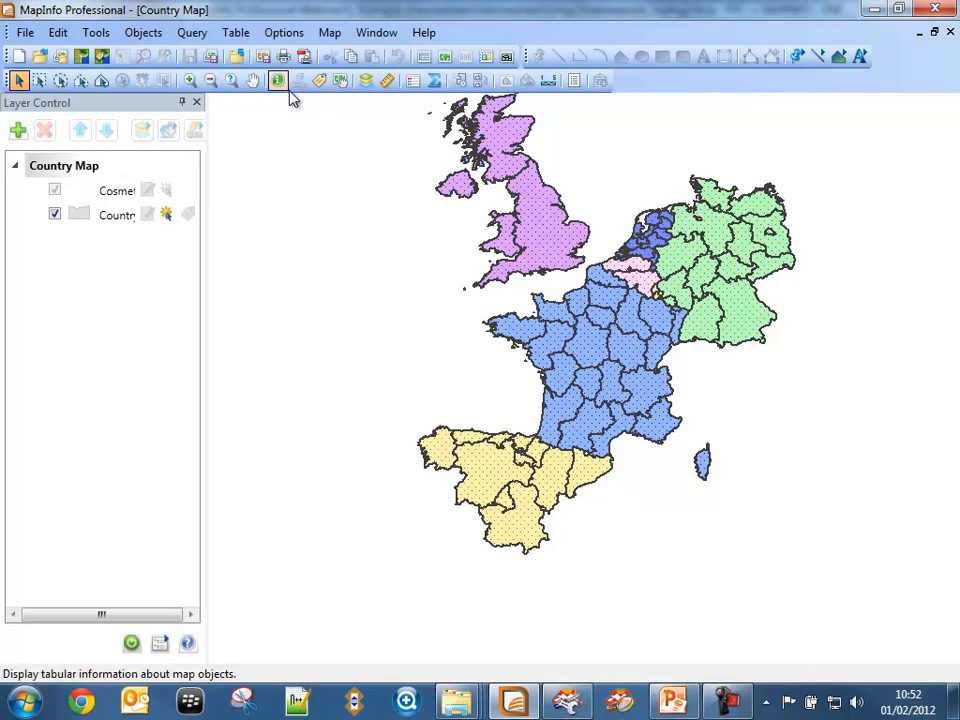
click(252, 80)
drag(577, 270, 565, 302)
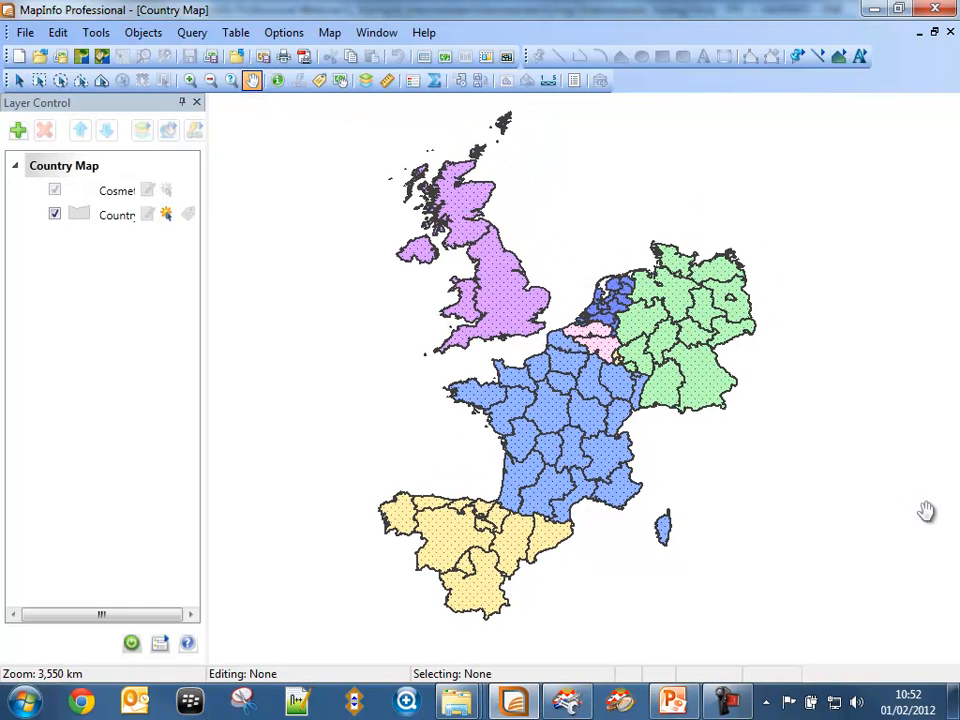
Leave MapInfo Professional, switch to the PowerPoint presentation, start the slide show at slide 17 and advance to Advanced MapInfo Styling
click(876, 10)
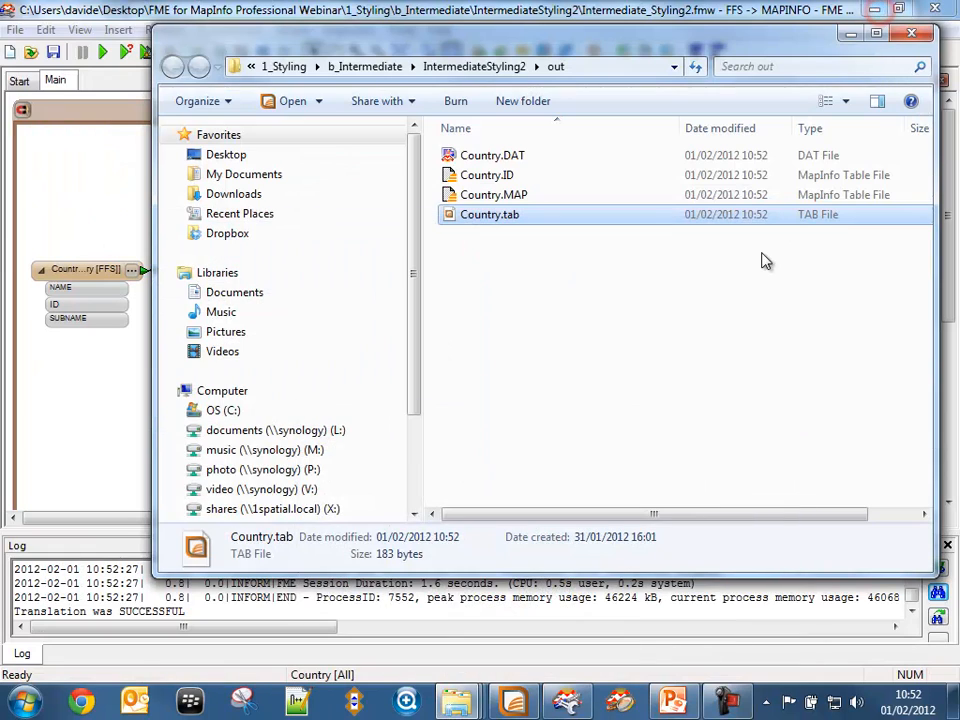
click(125, 12)
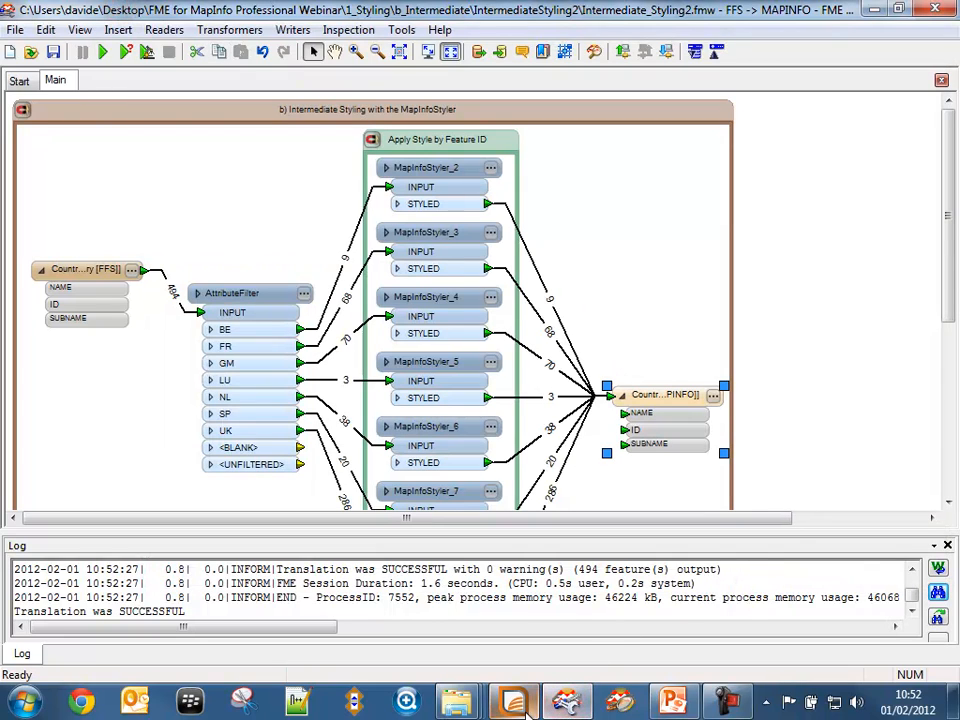
click(668, 710)
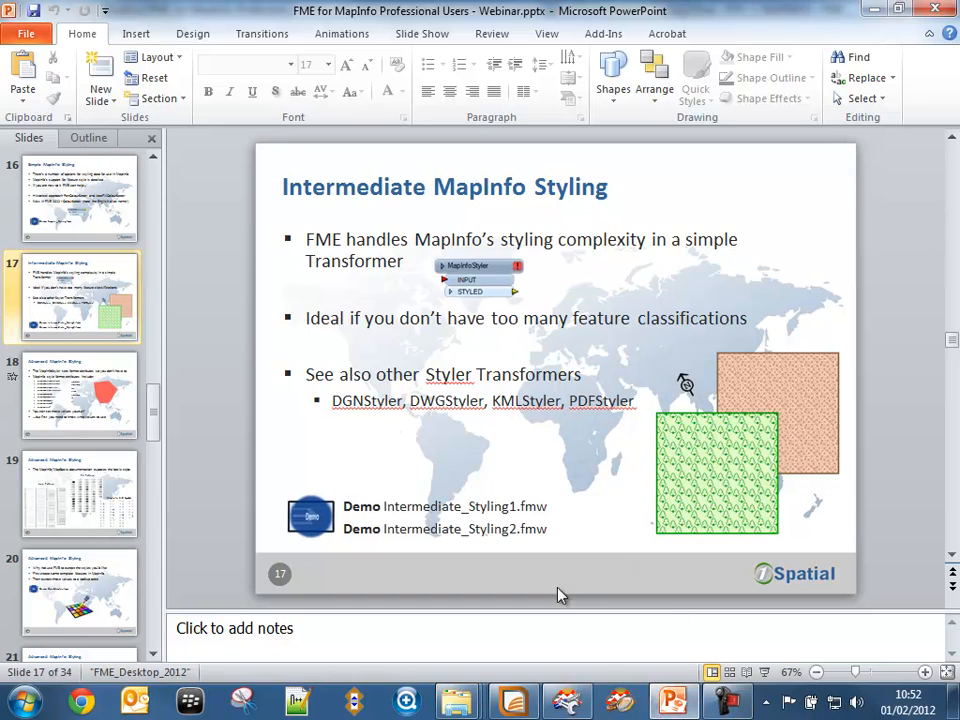
click(765, 672)
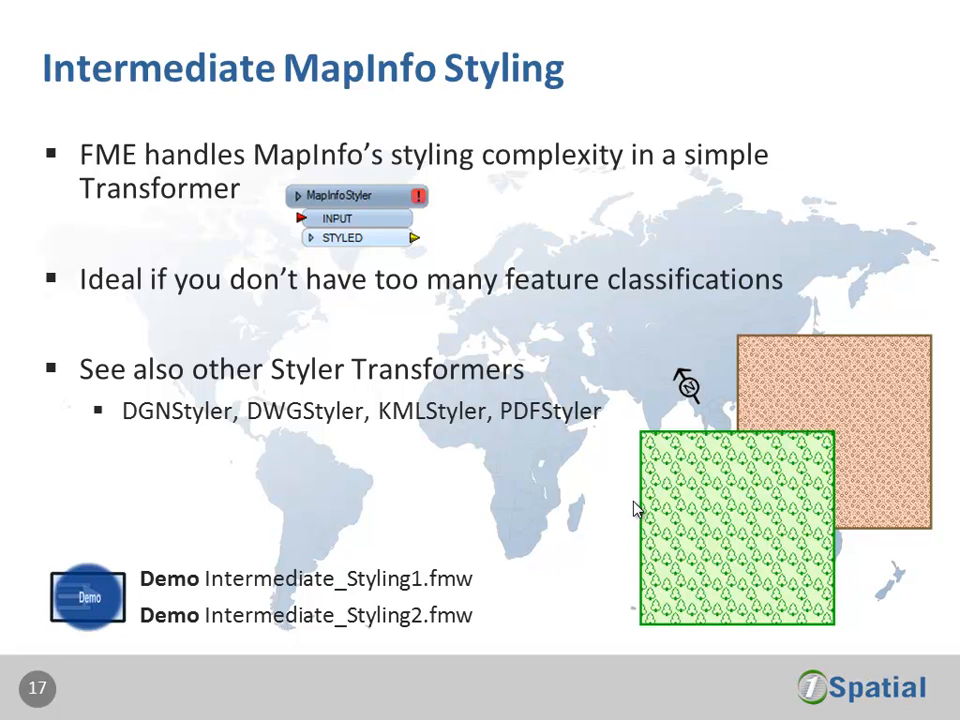
click(633, 509)
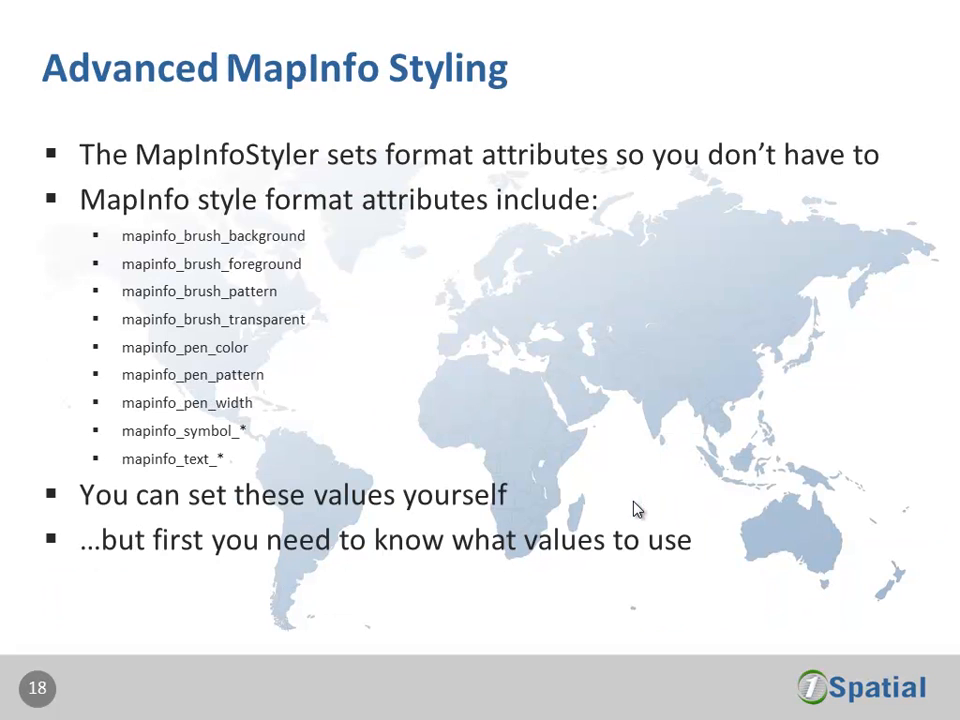
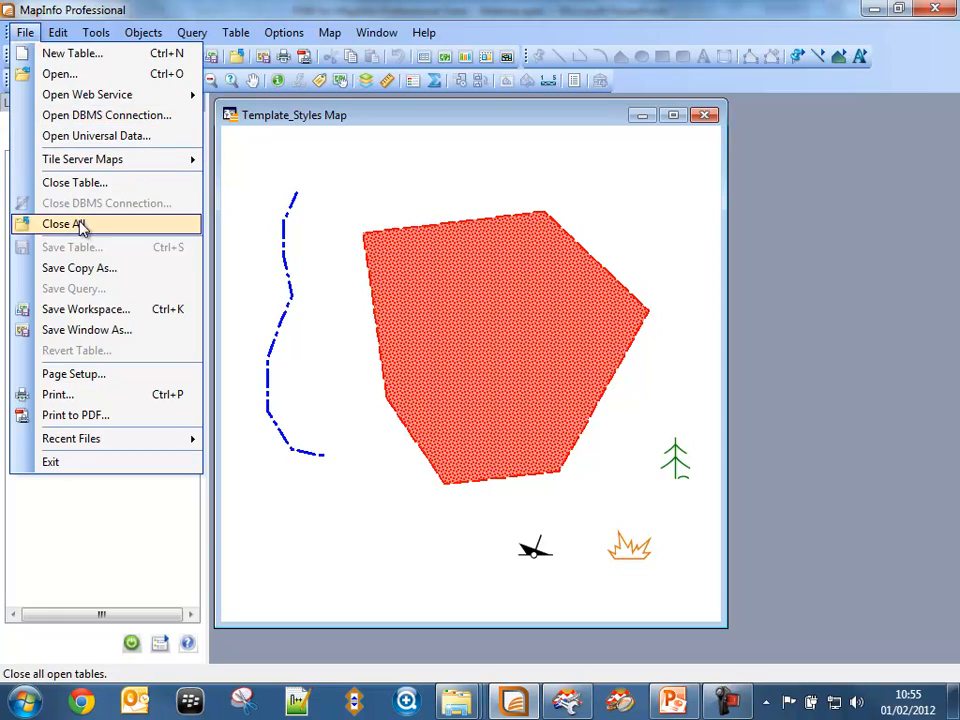
Close all open tables in MapInfo Professional and switch back to FME Workbench
click(80, 223)
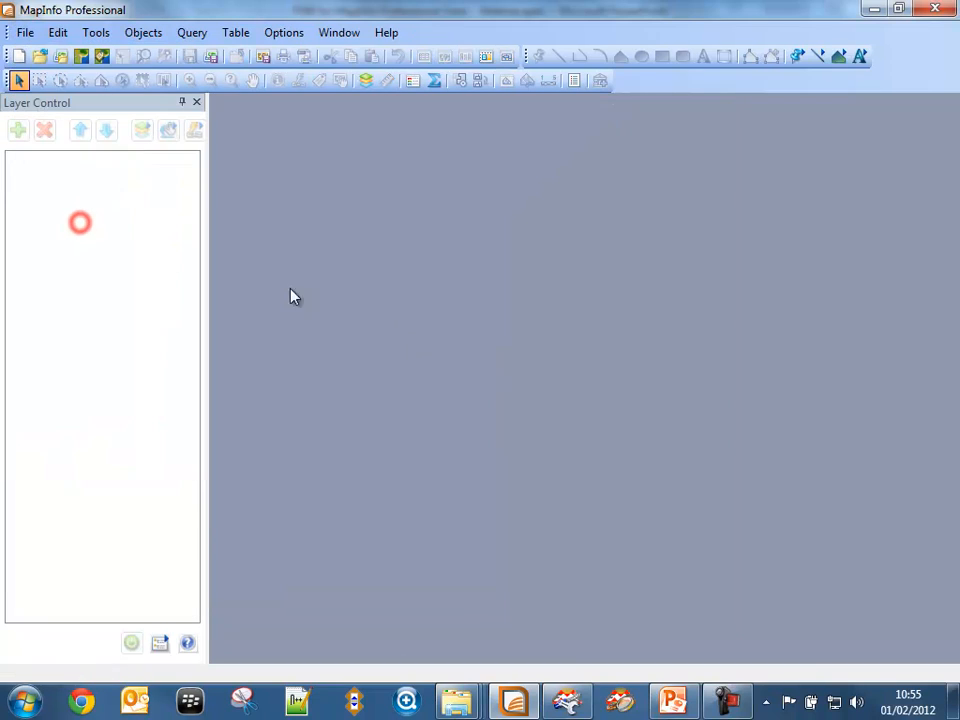
click(566, 701)
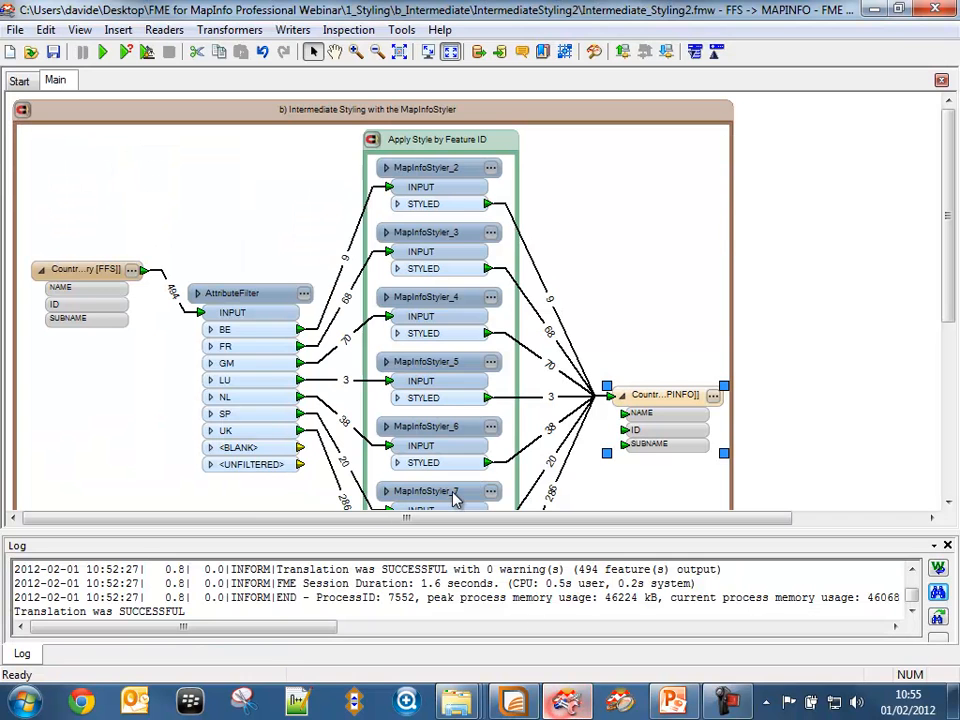
Close the Intermediate_Styling2 workspace and open StyleExtractor.fmw from the c_Extract_Style folder under 1_Styling
click(14, 30)
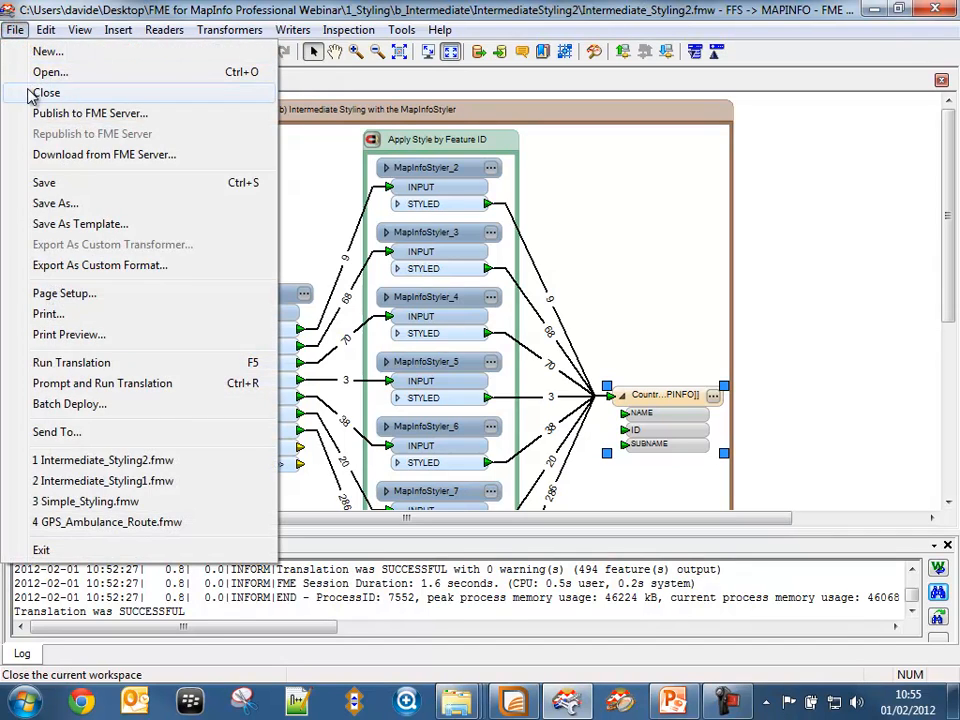
click(32, 92)
click(541, 403)
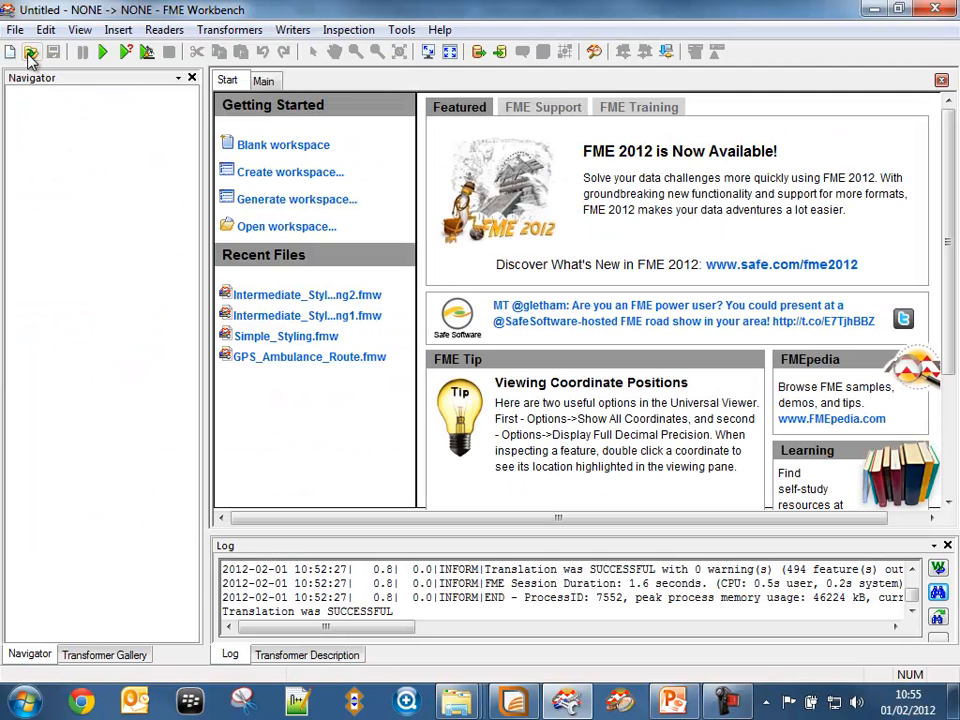
click(29, 53)
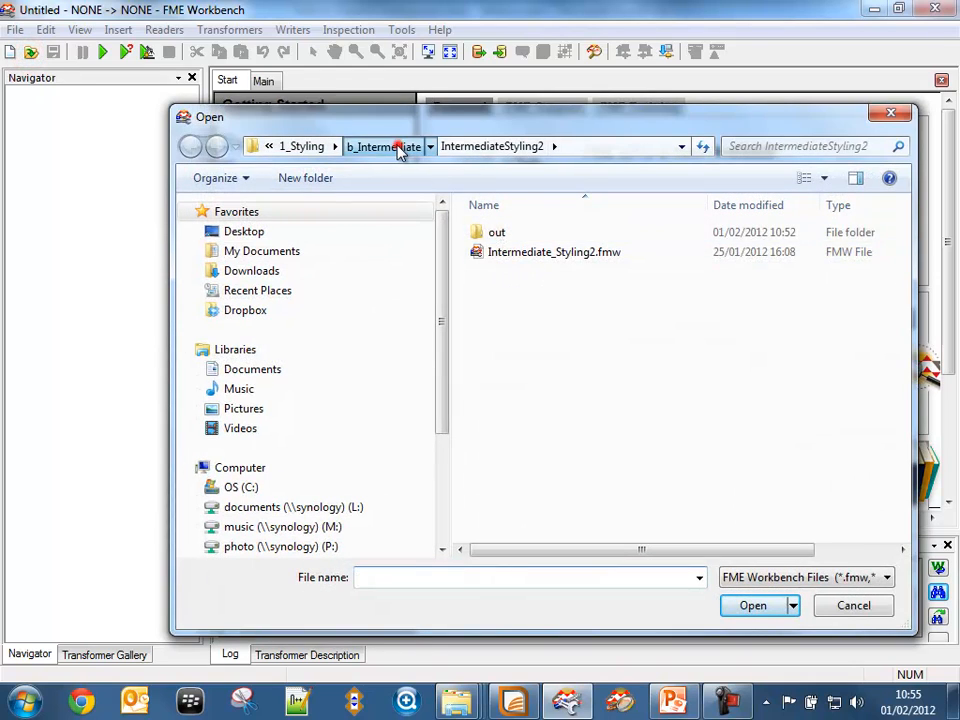
click(399, 148)
click(326, 147)
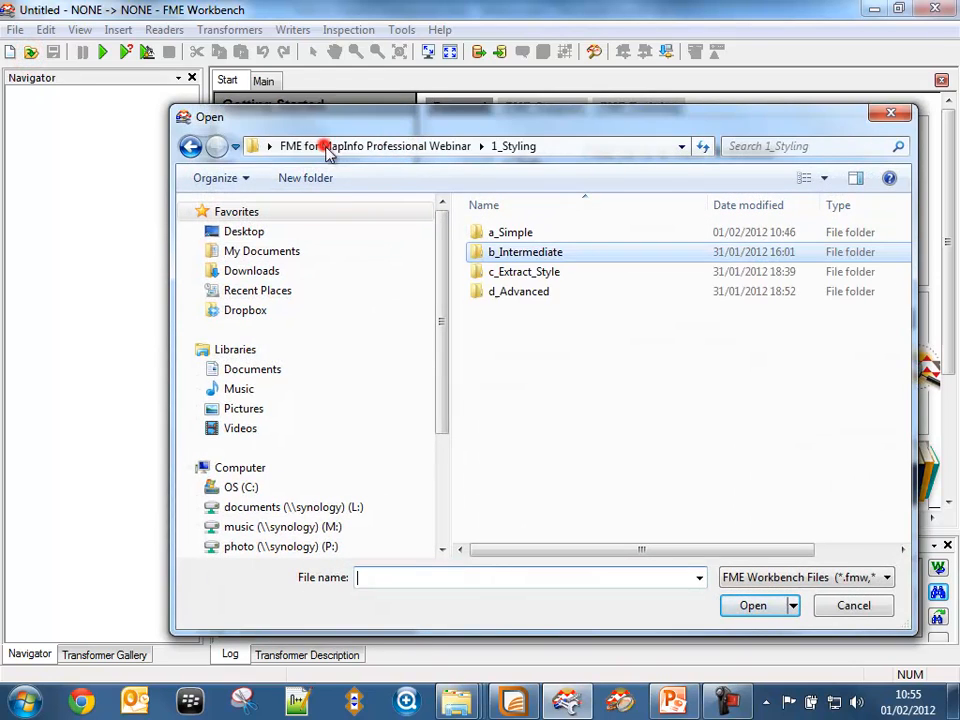
double_click(510, 271)
click(526, 257)
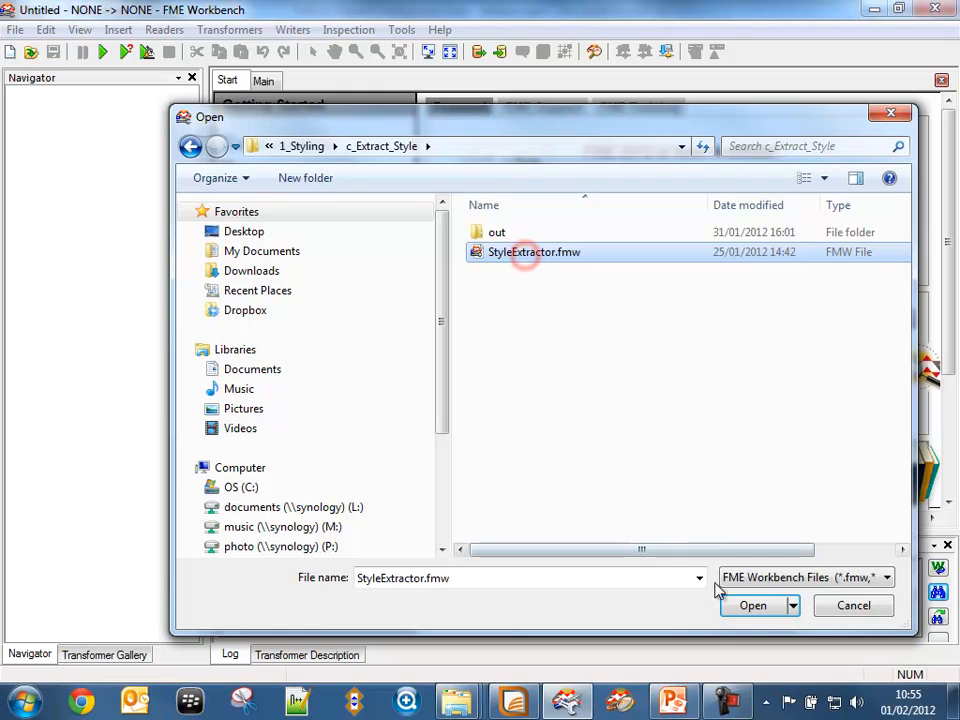
click(750, 605)
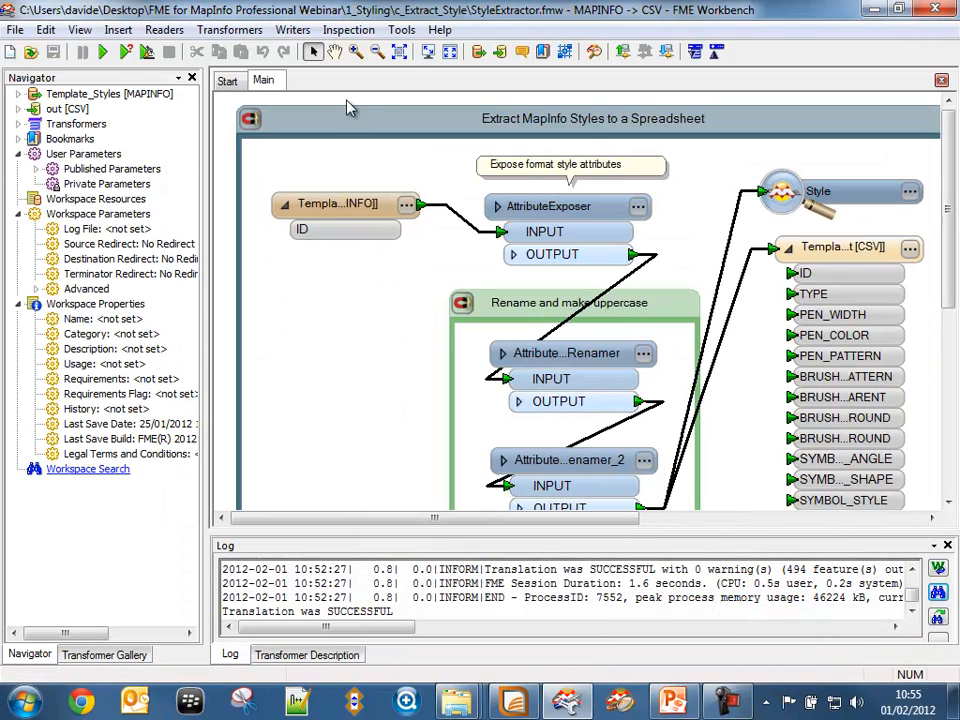
Fit the whole workspace in view and look at the Template_Styles MapInfo reader and the CSV writer
click(399, 51)
click(335, 183)
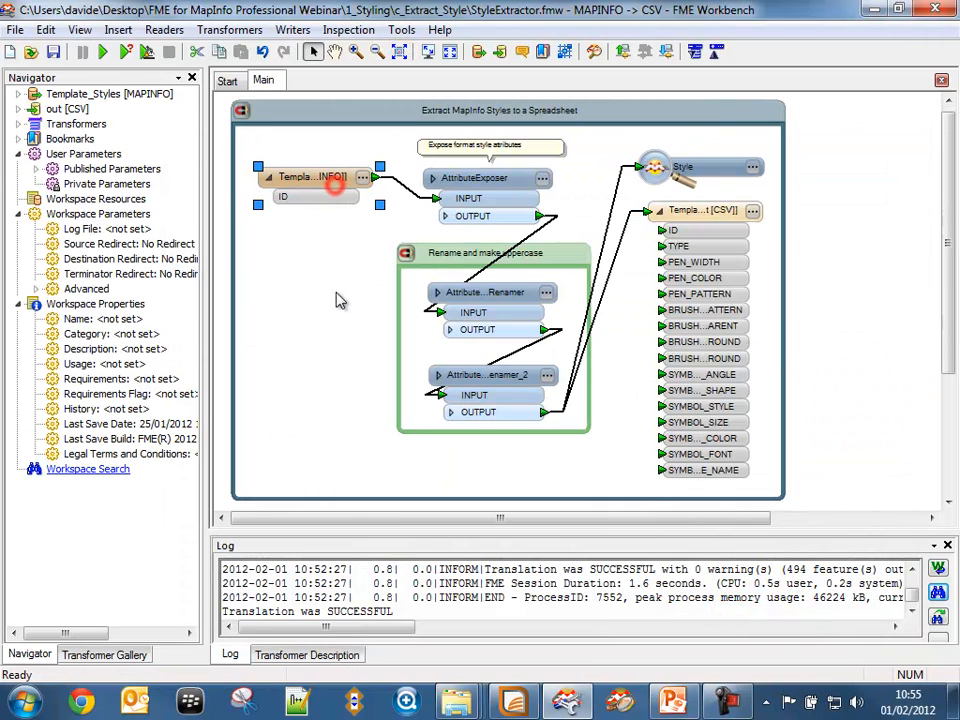
click(140, 95)
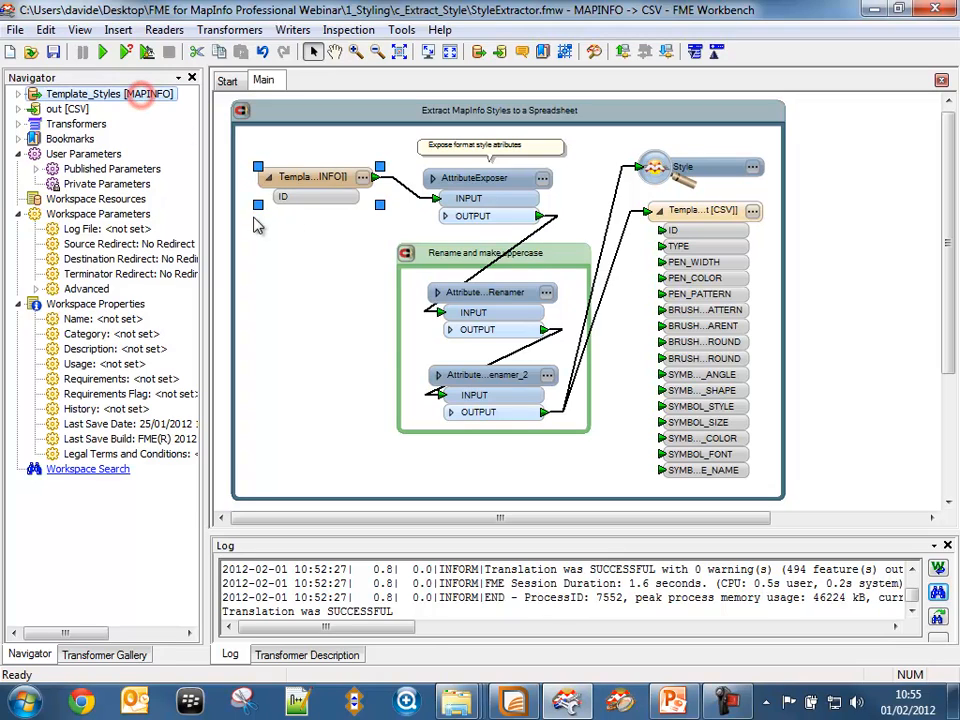
click(55, 109)
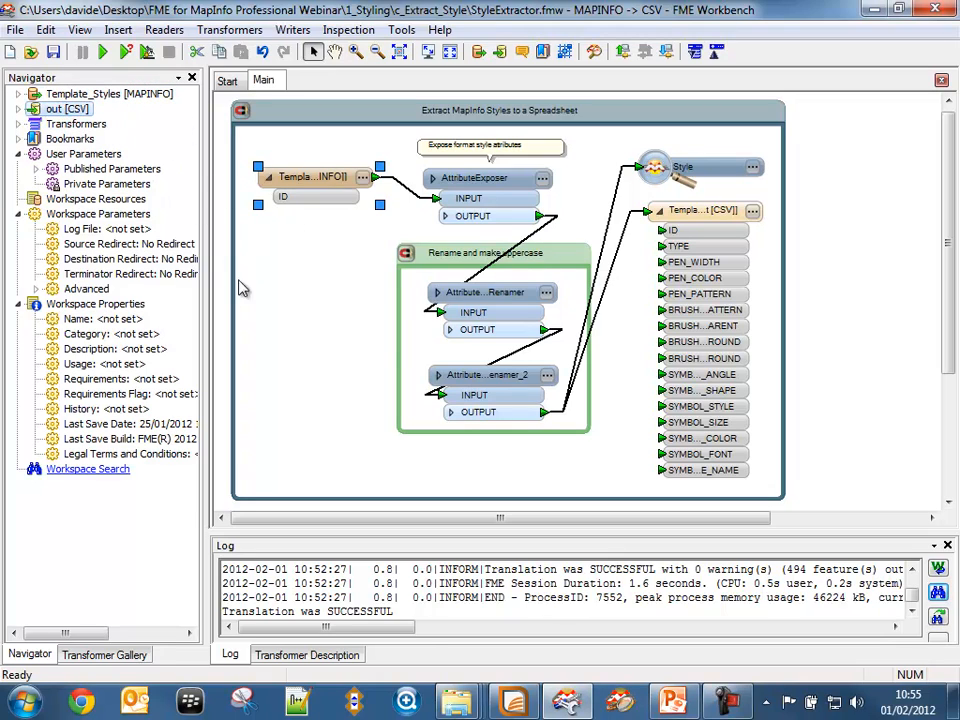
Review the MapInfo style attributes exposed by the AttributeExposer and the list of further attributes available to expose
click(541, 180)
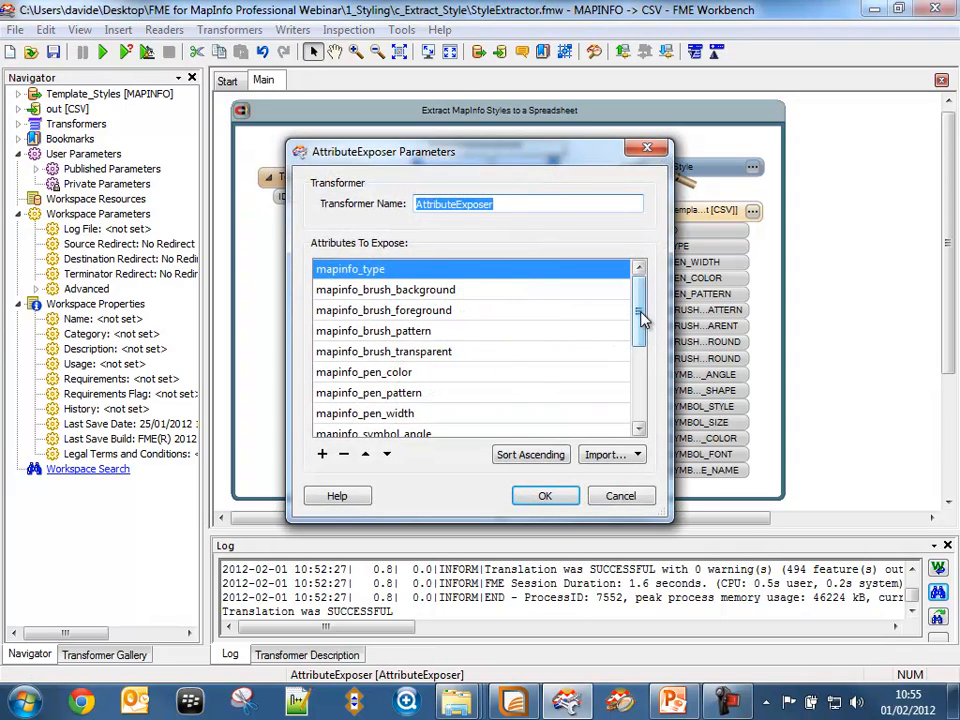
drag(645, 320, 639, 385)
click(585, 432)
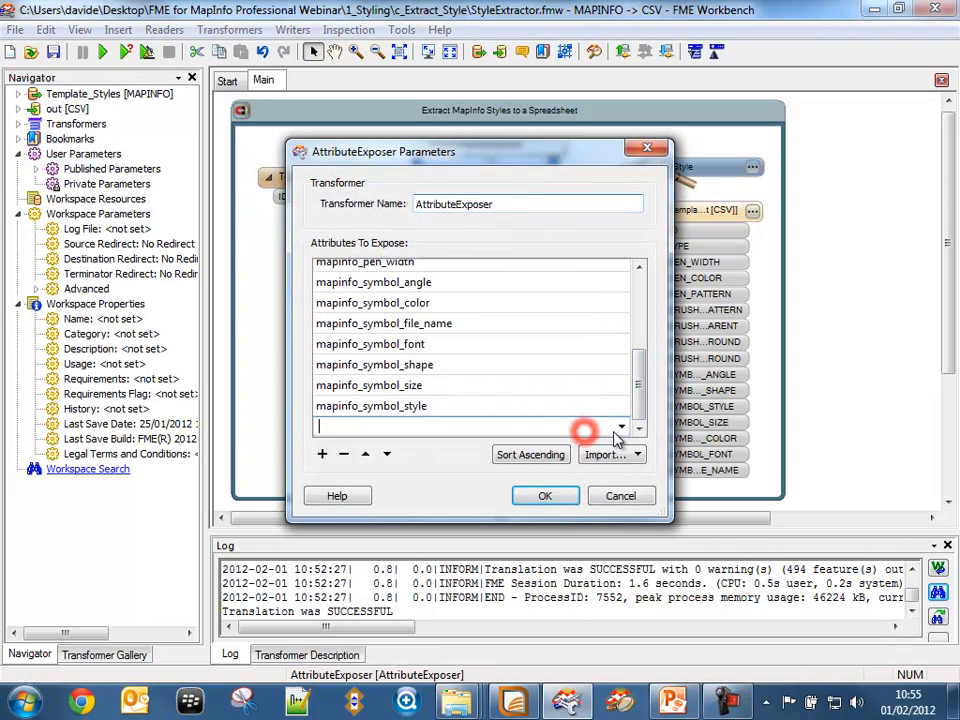
click(616, 428)
mouse_move(619, 470)
mouse_down()
mouse_move(620, 615)
mouse_move(622, 445)
mouse_up()
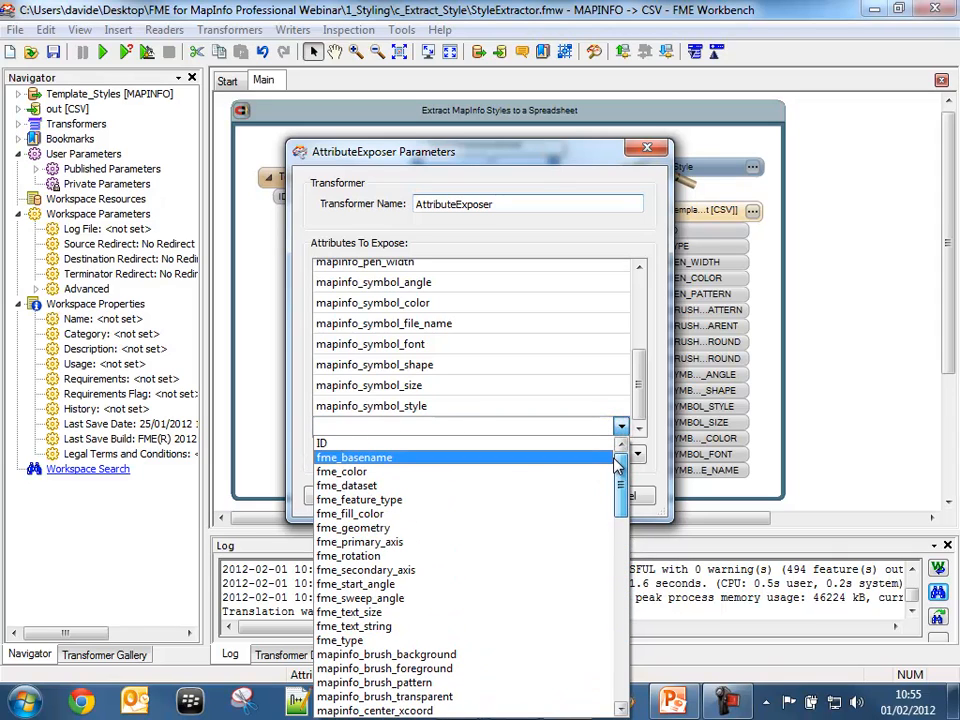
click(647, 480)
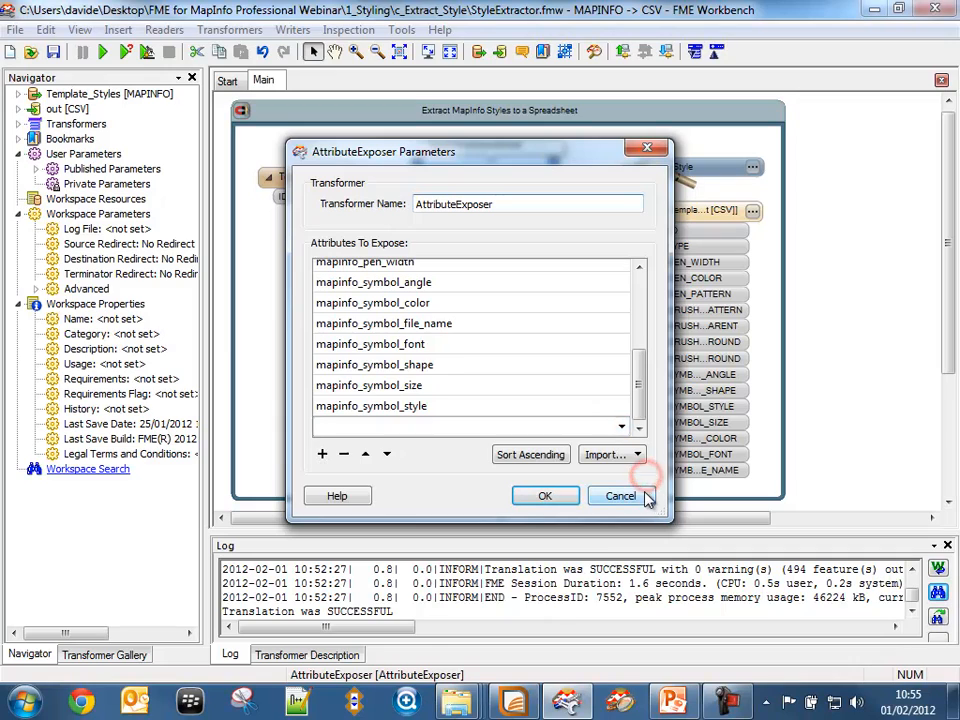
drag(637, 400, 637, 330)
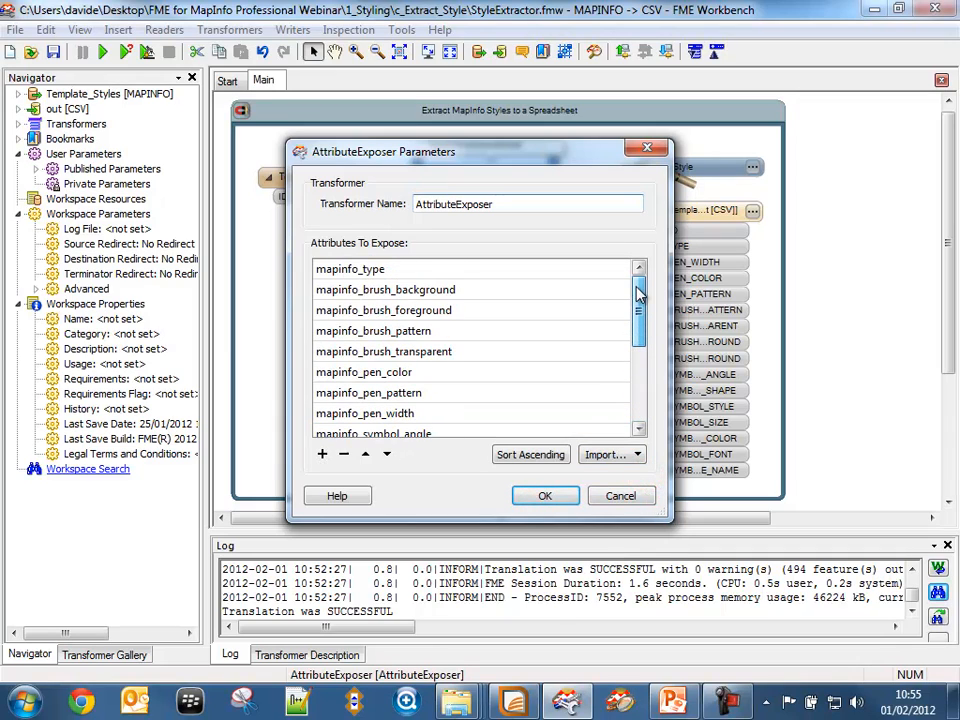
click(545, 496)
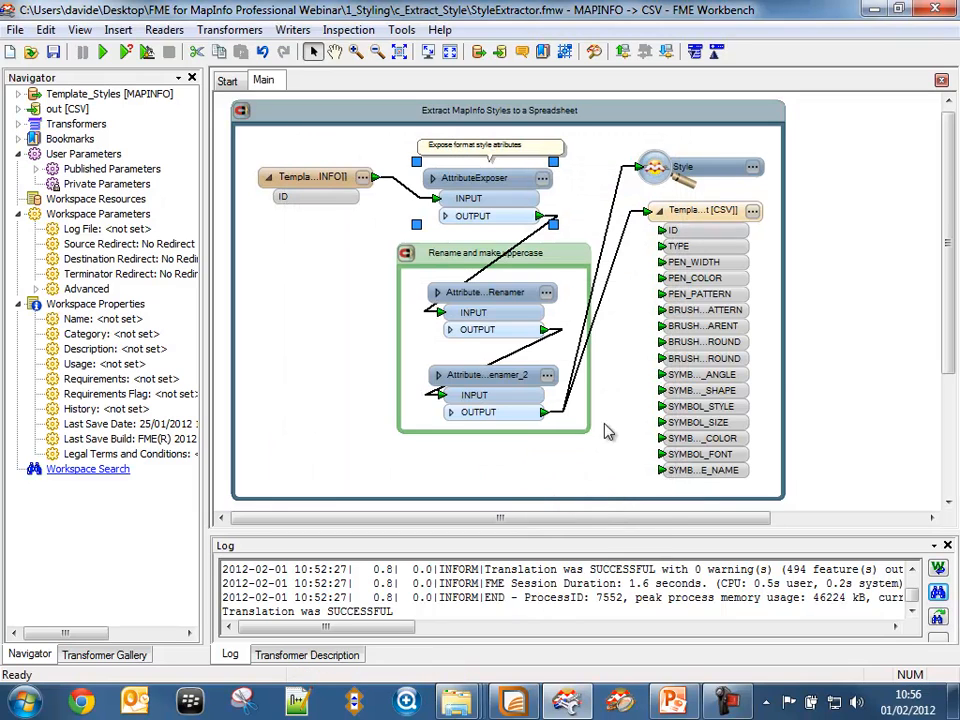
Review the prefix-removal settings of the first AttributeExpressionRenamer and the case-change settings of the second
click(547, 293)
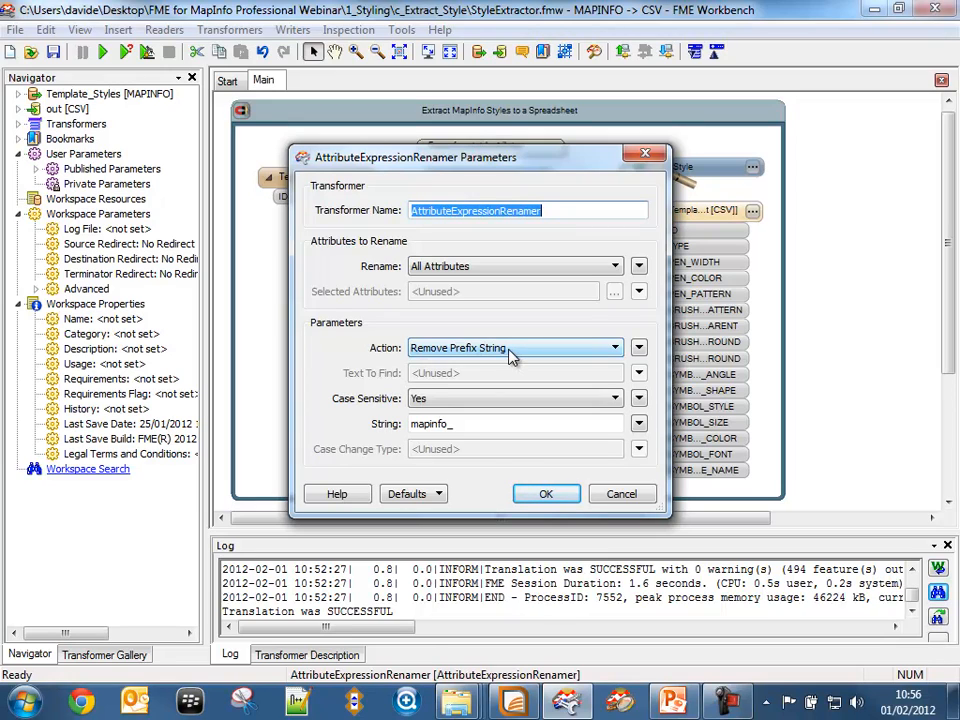
double_click(467, 424)
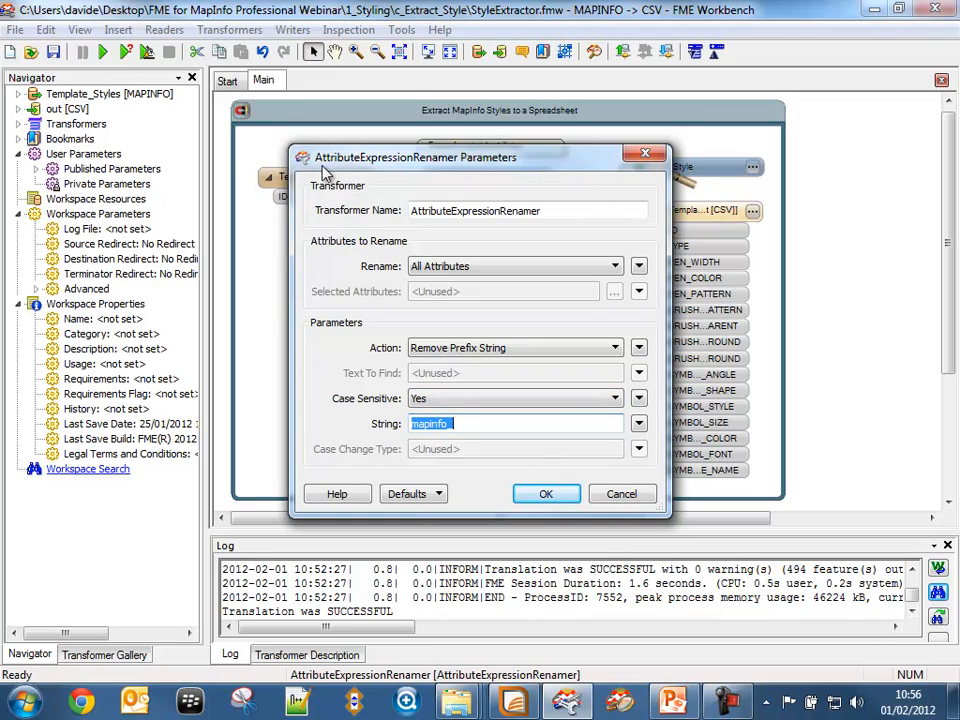
click(553, 493)
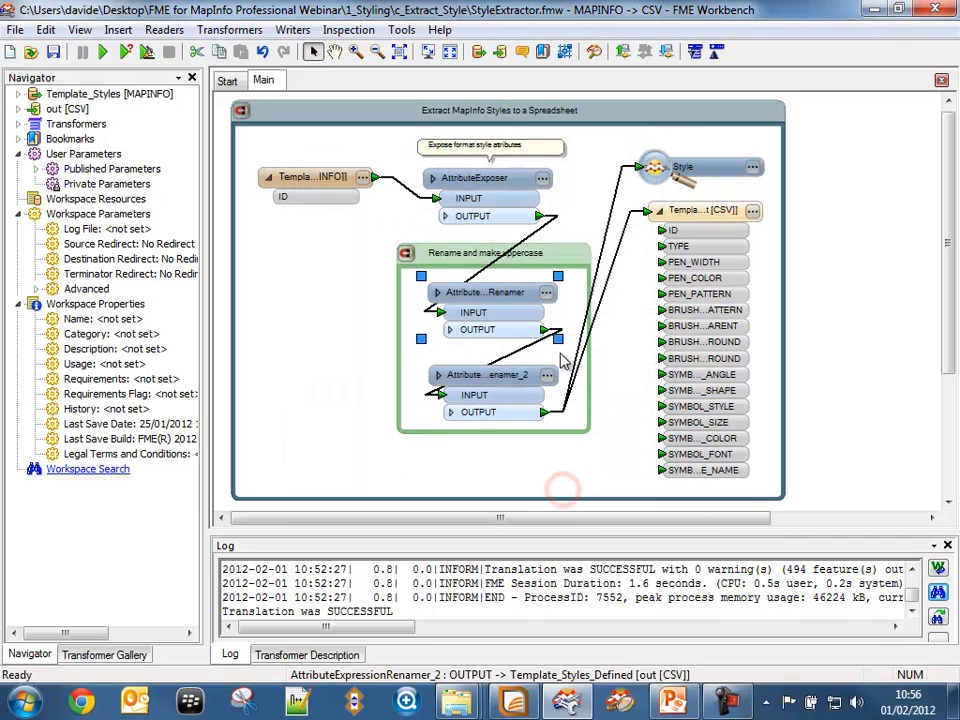
click(548, 377)
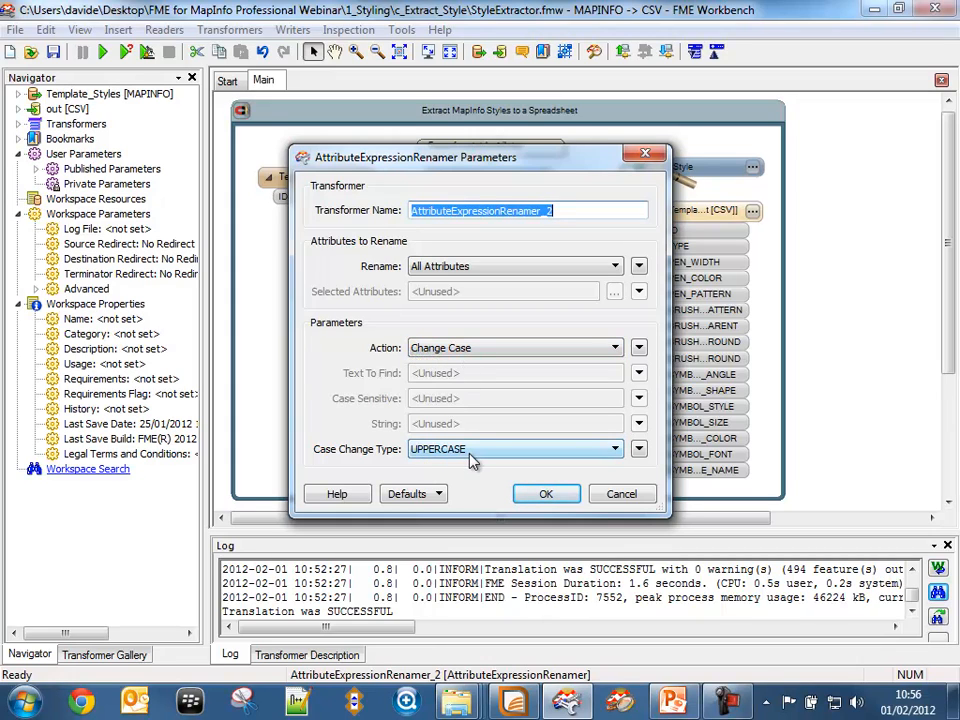
click(546, 497)
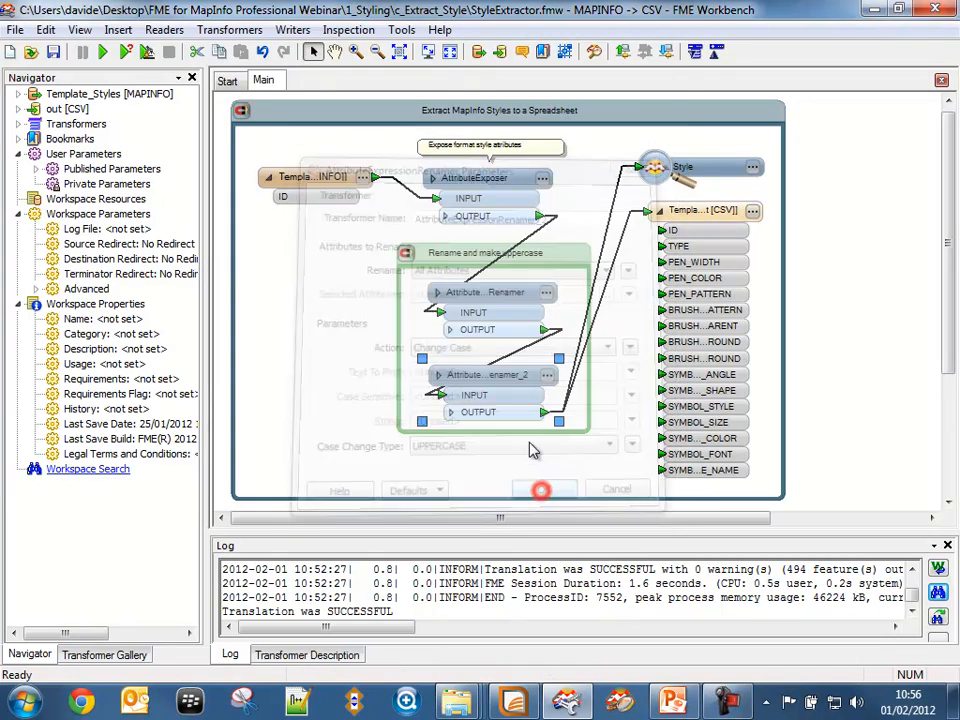
Inspect the output attributes of the two AttributeExpressionRenamers, keeping both transformers arranged inside the Rename and make uppercase bookmark
drag(478, 424, 335, 290)
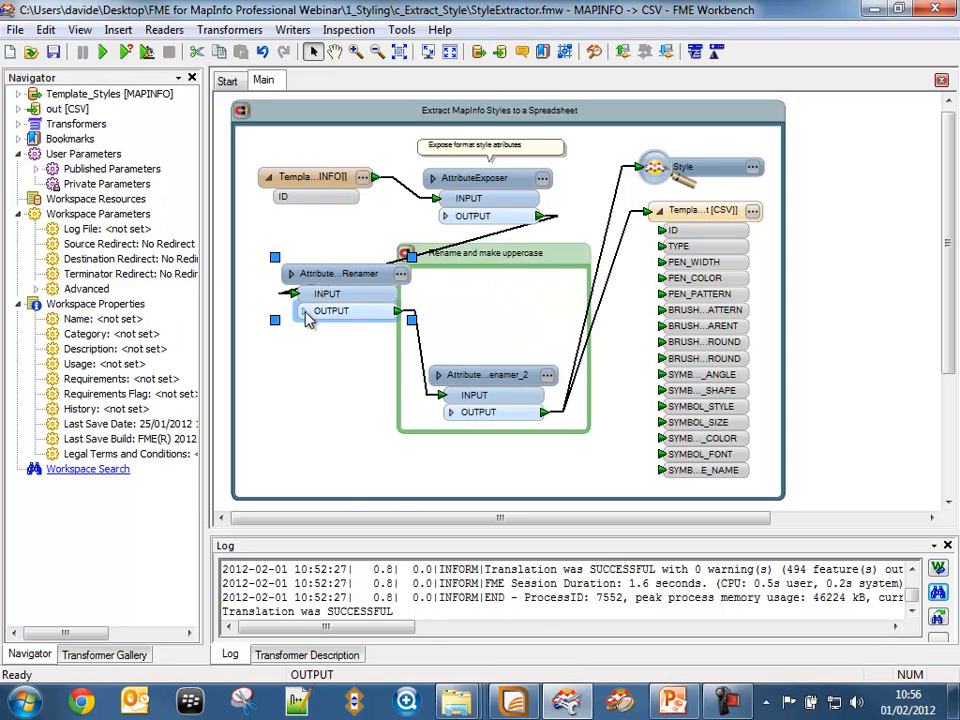
click(305, 312)
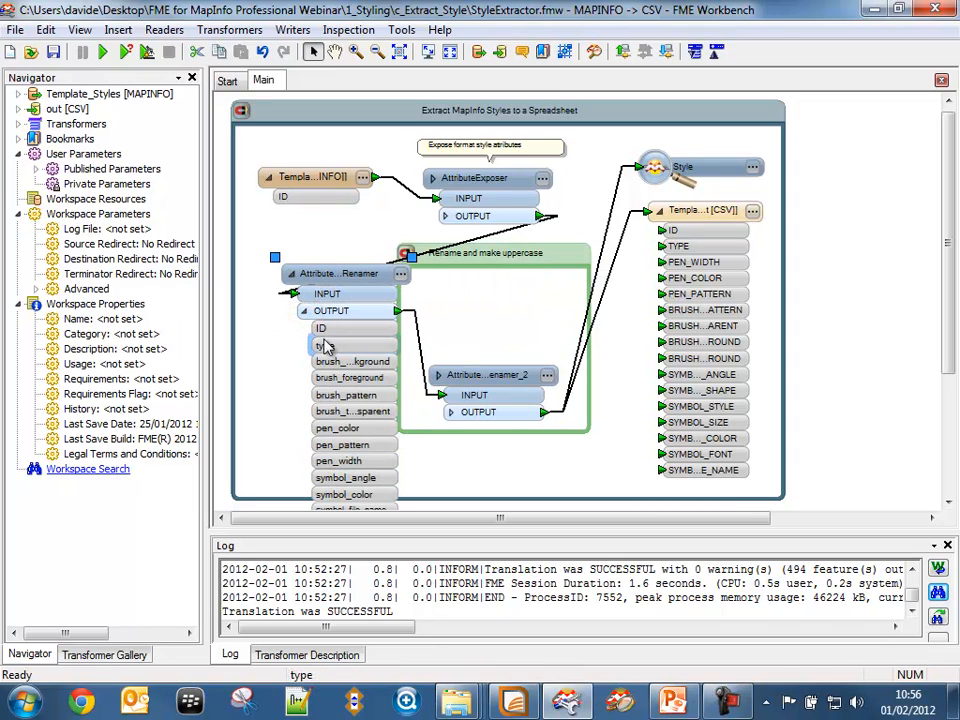
click(308, 311)
drag(320, 276, 485, 302)
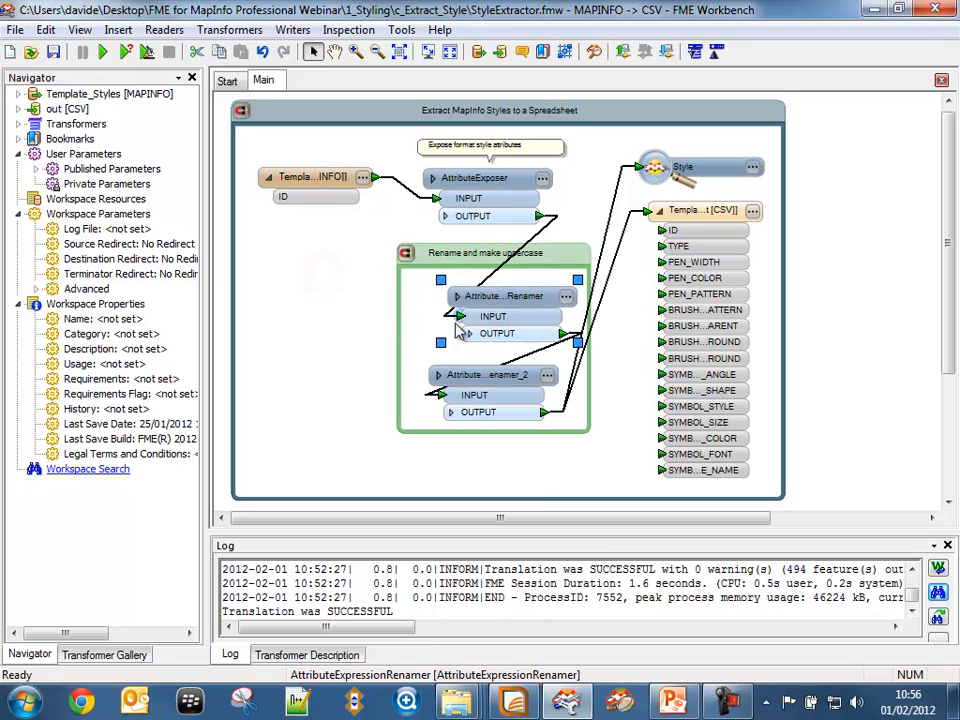
click(450, 412)
mouse_move(493, 377)
mouse_down()
mouse_move(418, 247)
mouse_move(305, 160)
mouse_move(311, 201)
mouse_move(497, 390)
mouse_move(496, 380)
mouse_up()
click(451, 404)
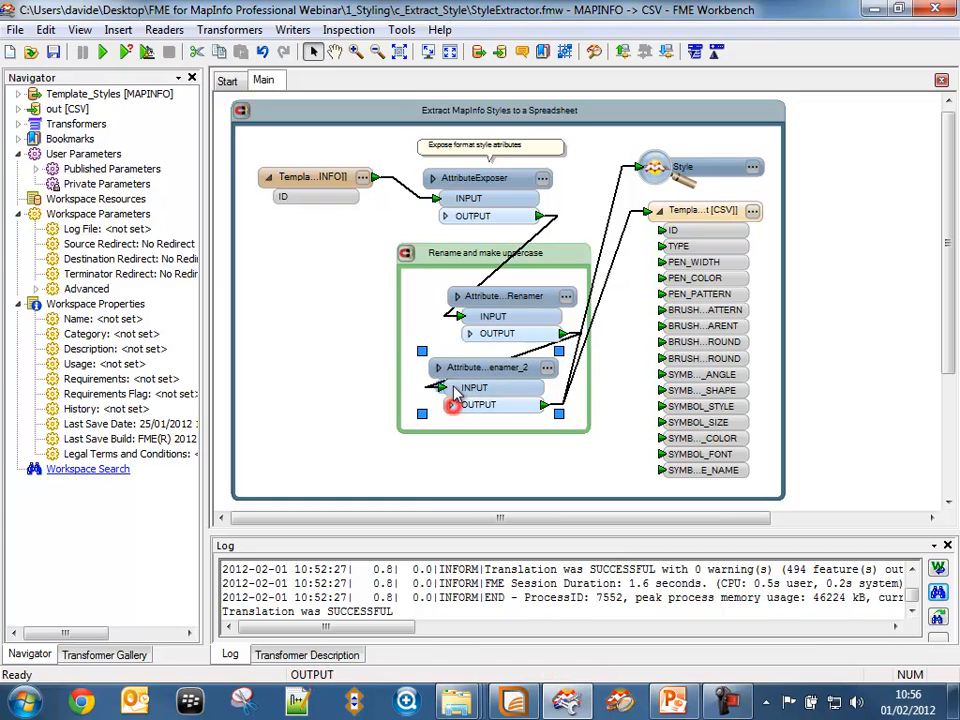
drag(509, 299, 490, 290)
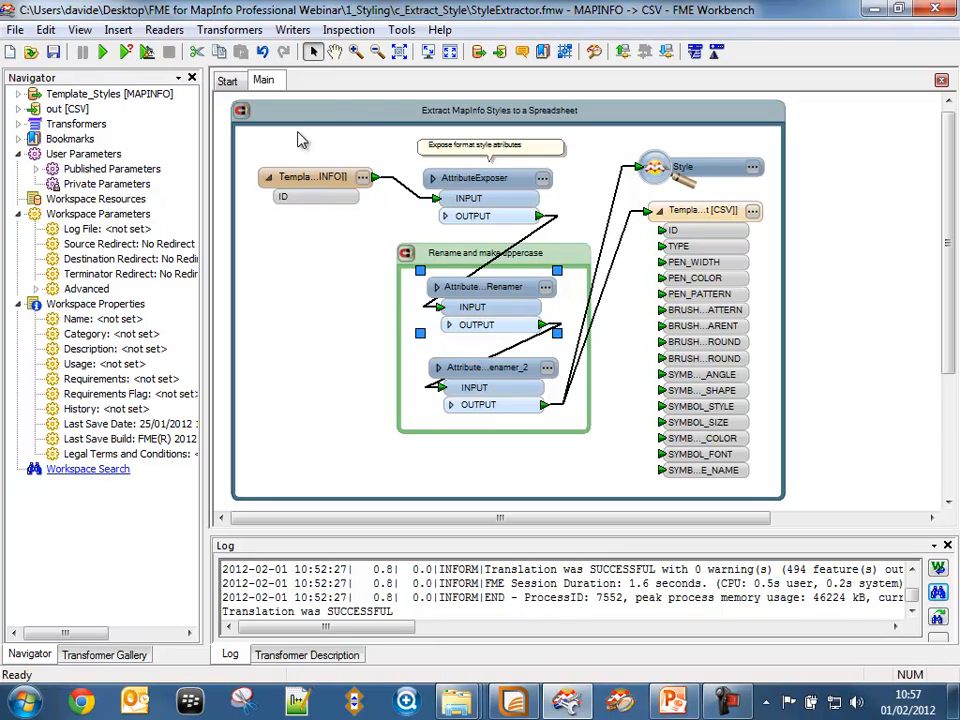
Disable the Style Inspector and run the workspace
right_click(712, 175)
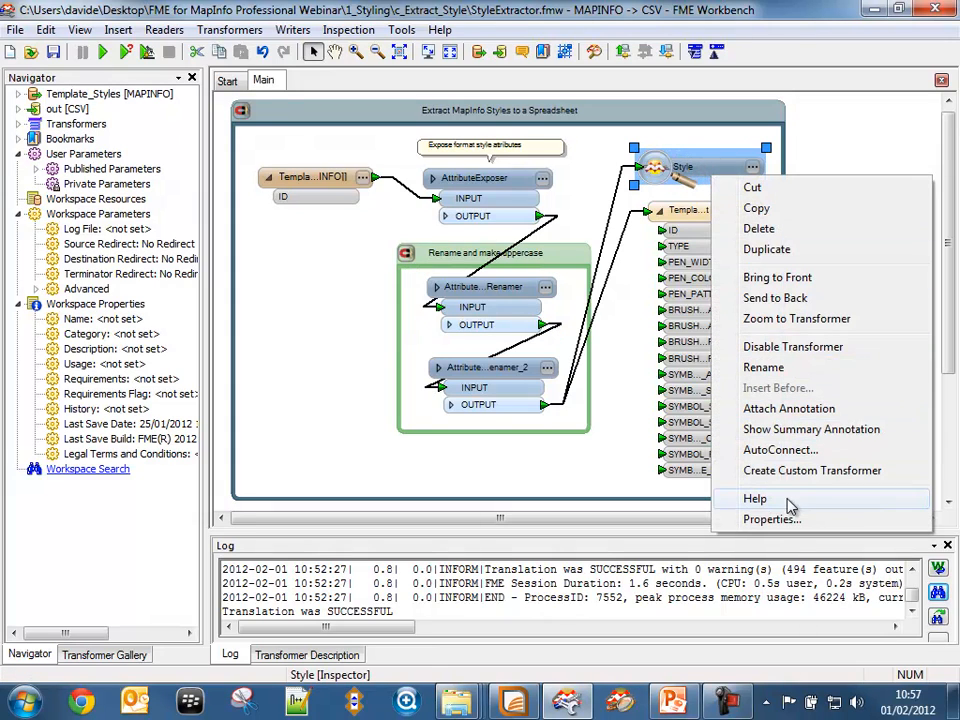
click(808, 347)
click(103, 52)
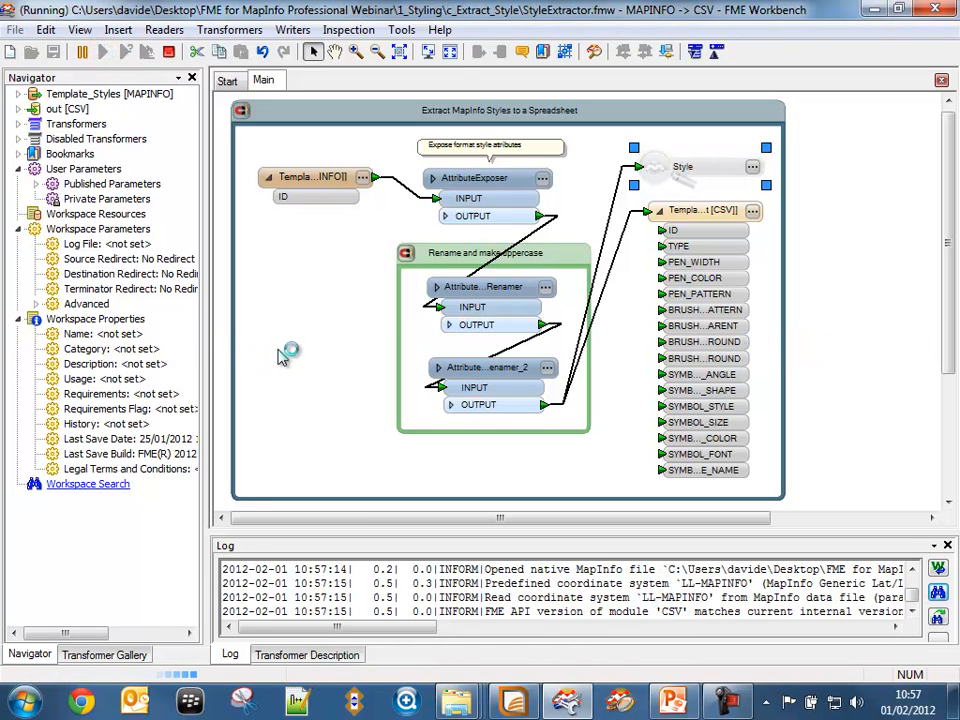
Open the folder containing the CSV output feature type's file and load Template_Styles_Defined.csv into Excel, accepting the file format
click(703, 210)
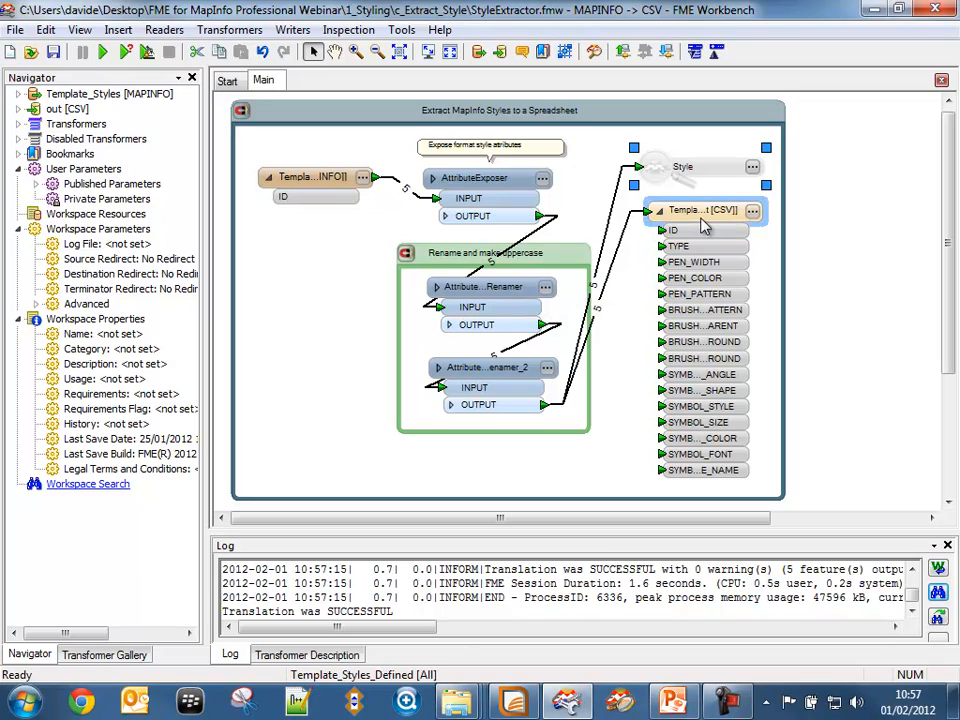
right_click(703, 210)
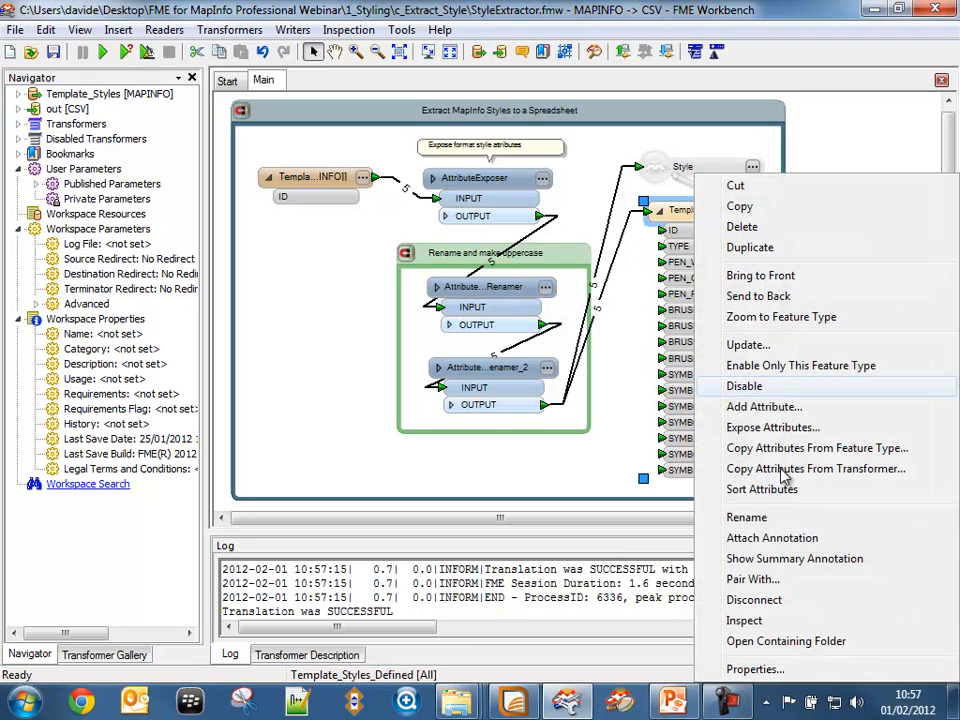
click(800, 641)
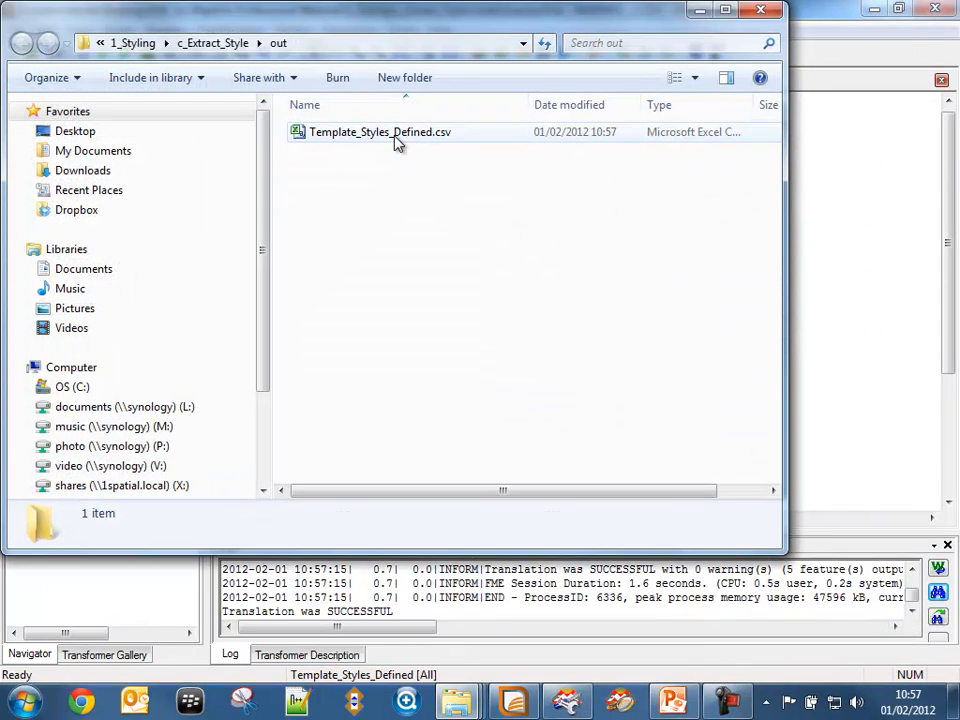
double_click(399, 144)
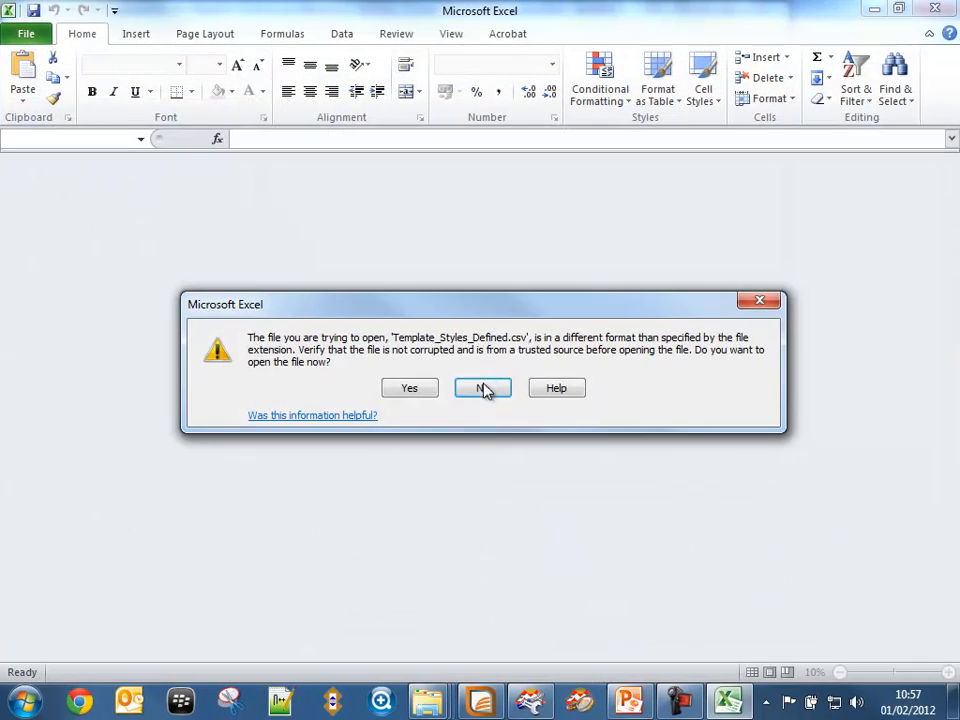
click(426, 390)
click(436, 390)
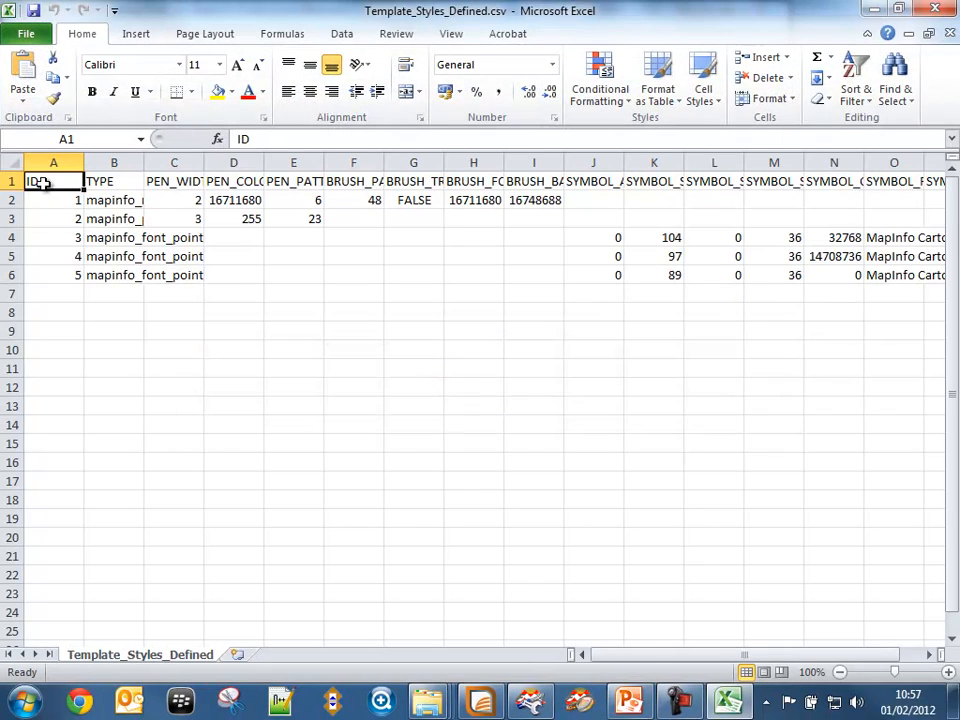
Fit all columns to their contents and look over the pen, brush and symbol style values of the extracted features
click(11, 163)
double_click(84, 163)
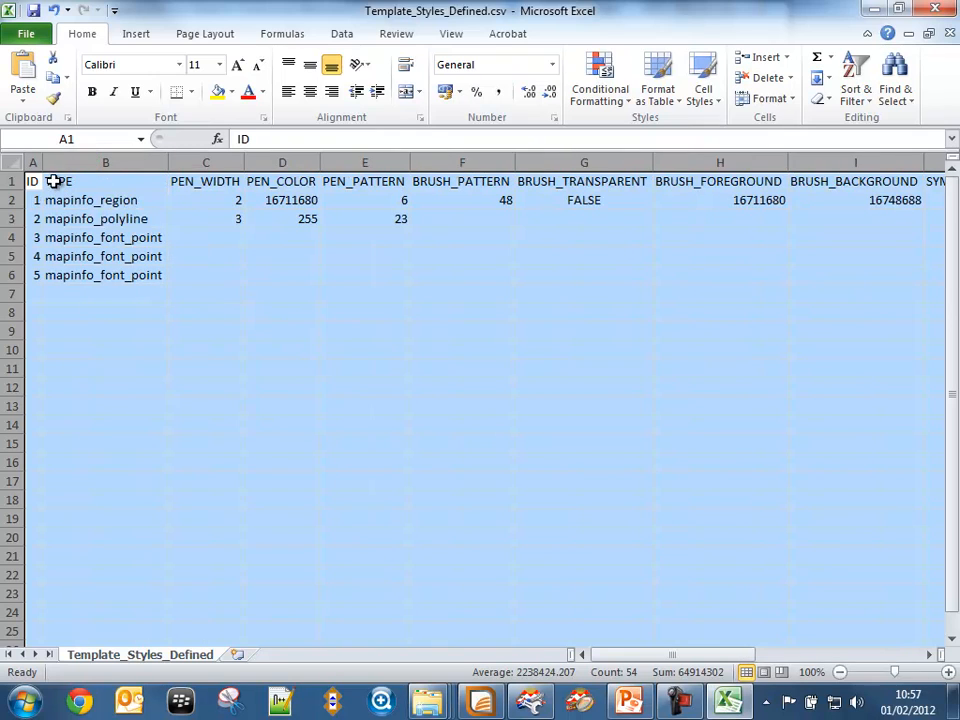
click(88, 202)
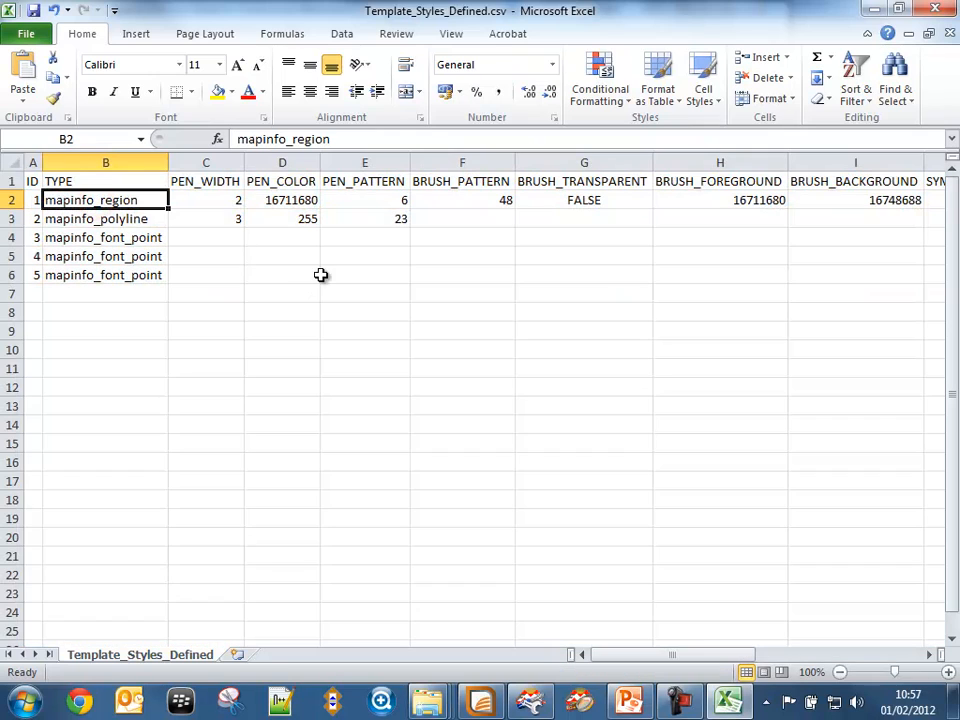
drag(210, 199, 762, 203)
click(558, 200)
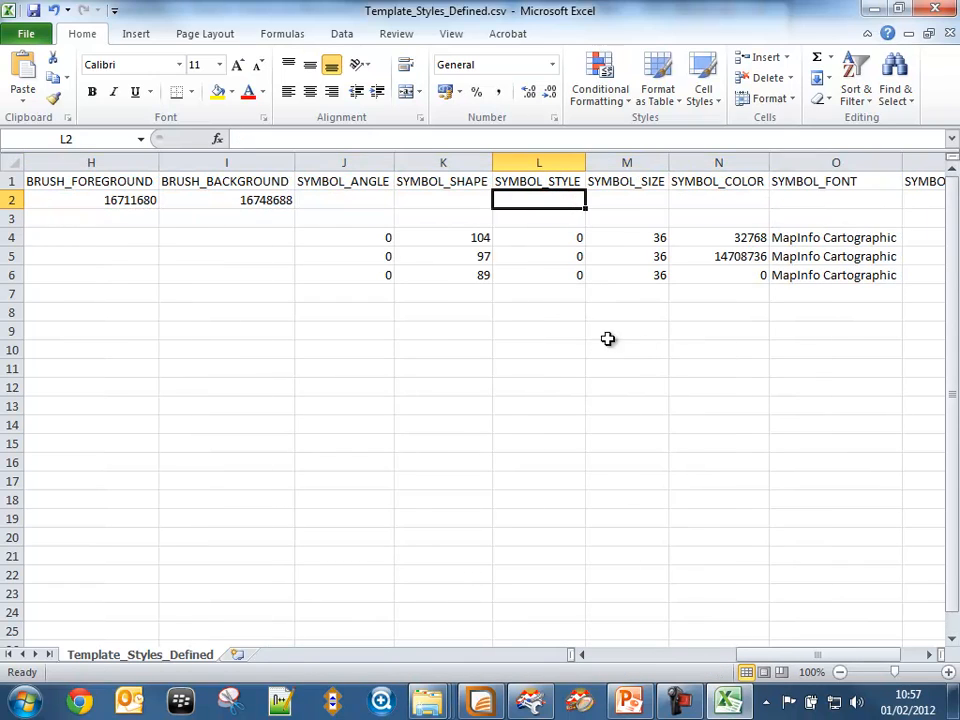
Review the symbol style values in J4:O6 and close Template_Styles_Defined.csv without saving changes
drag(375, 238, 866, 276)
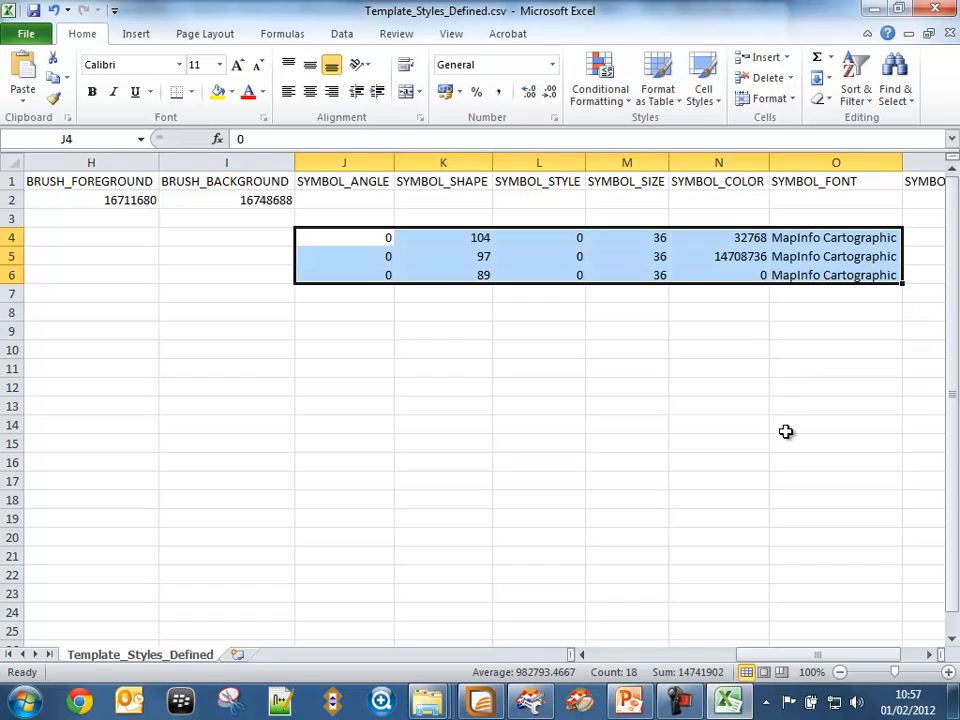
click(935, 9)
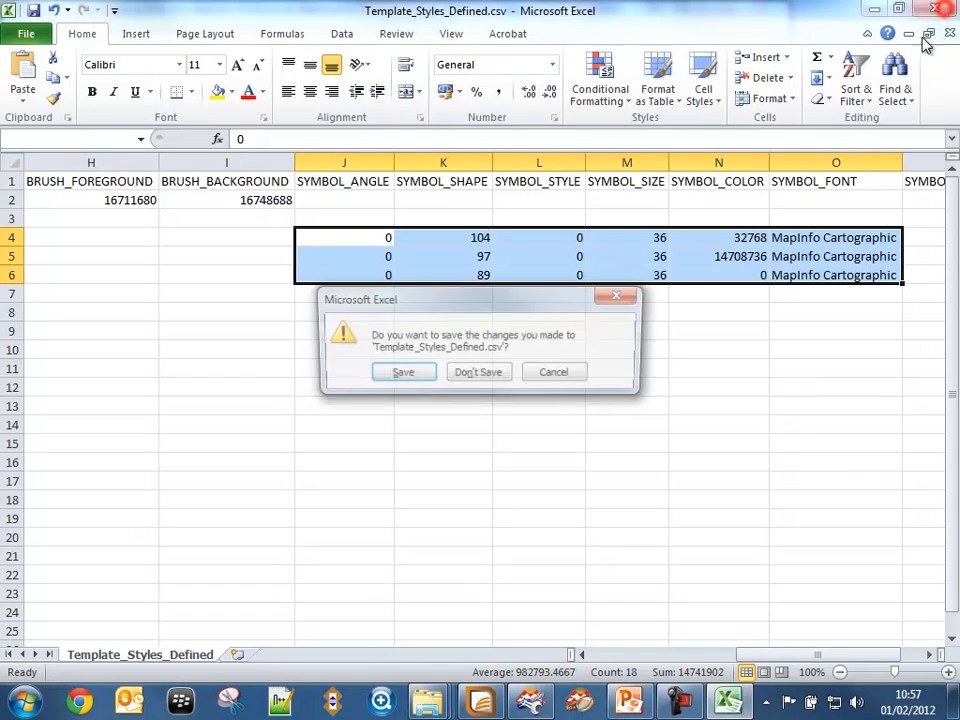
click(496, 382)
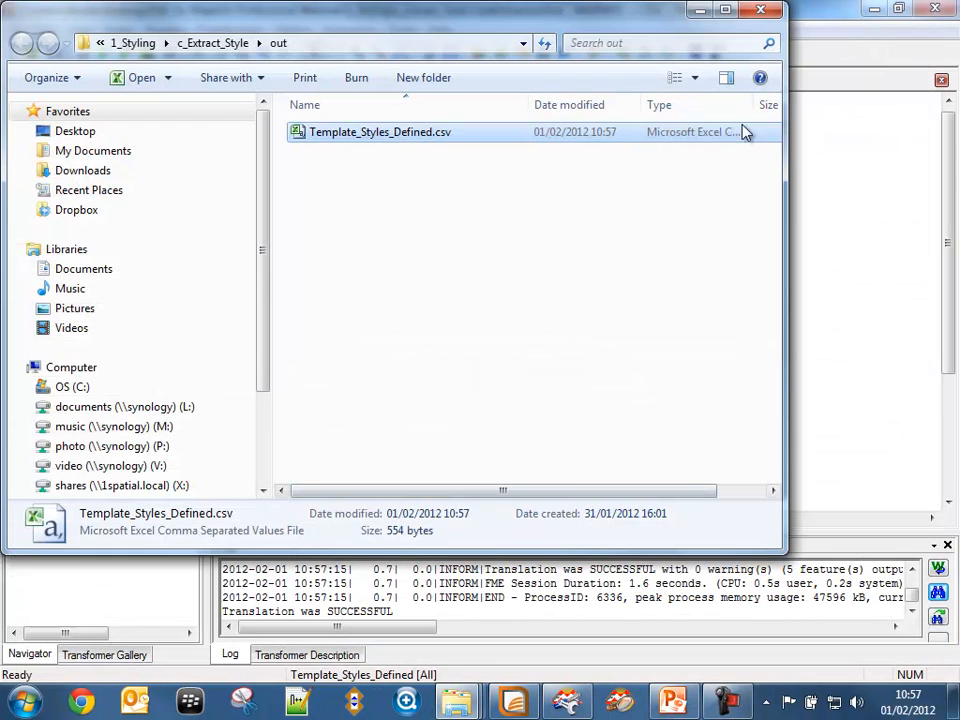
click(697, 12)
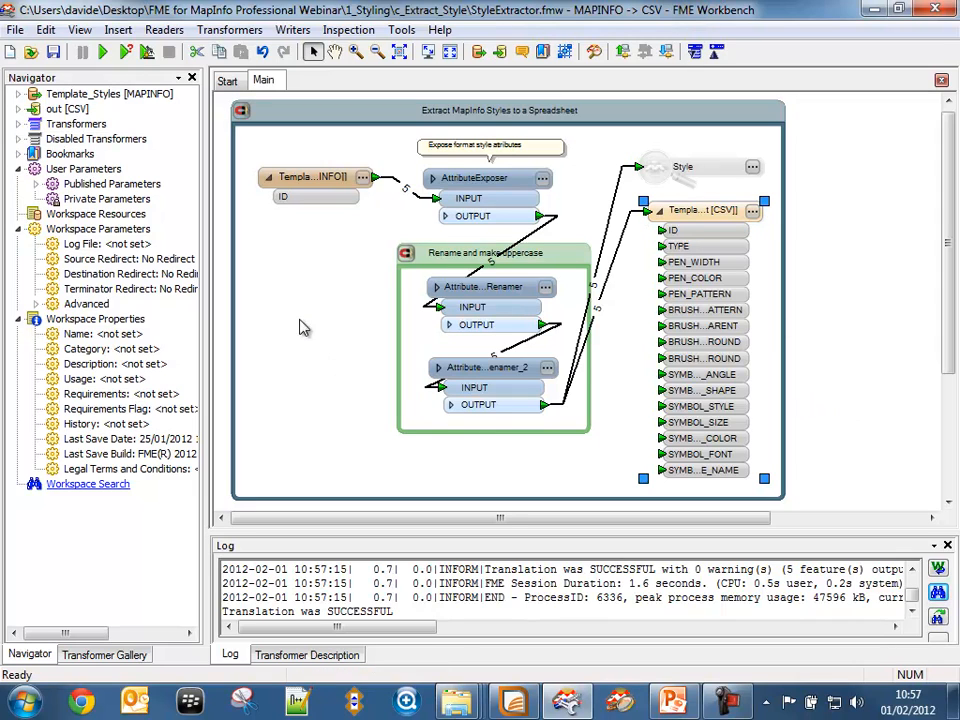
Close the StyleExtractor.fmw workspace without saving its changes
click(15, 29)
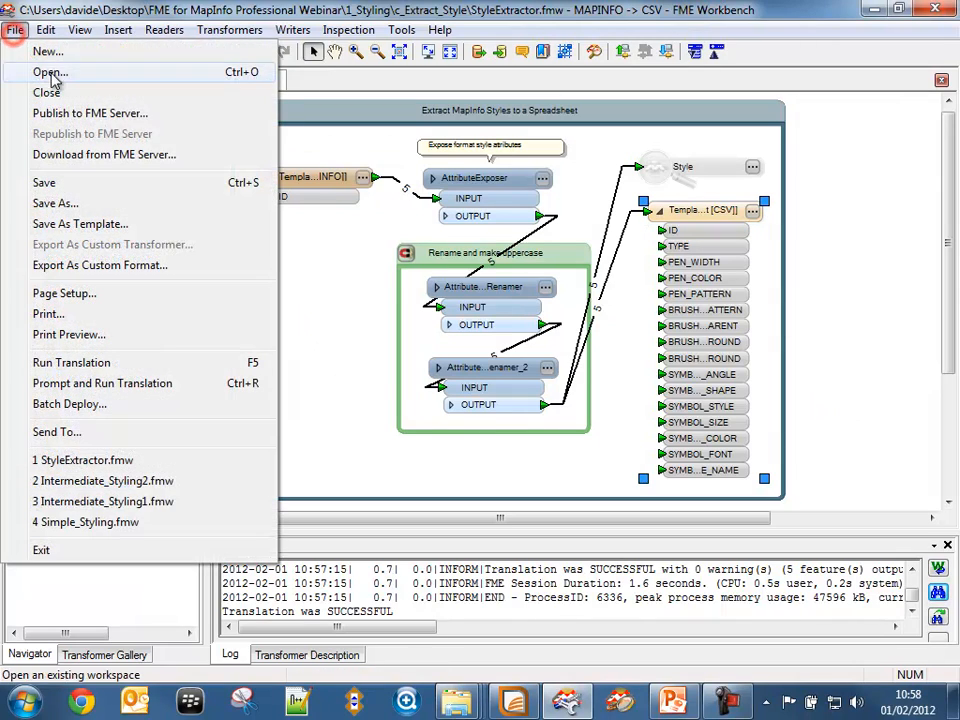
click(26, 93)
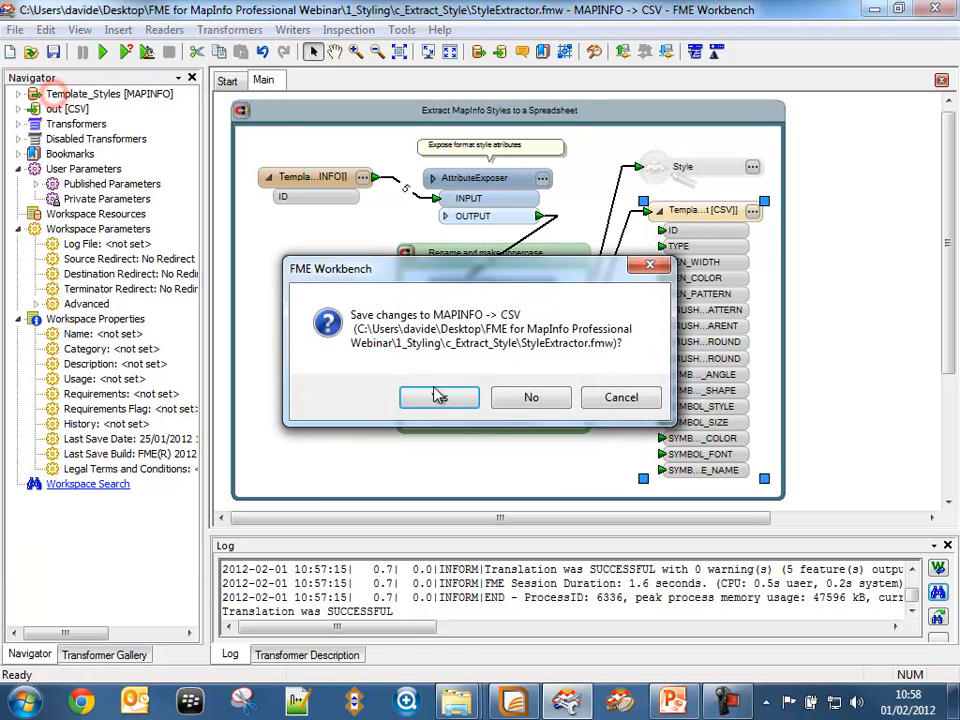
click(551, 401)
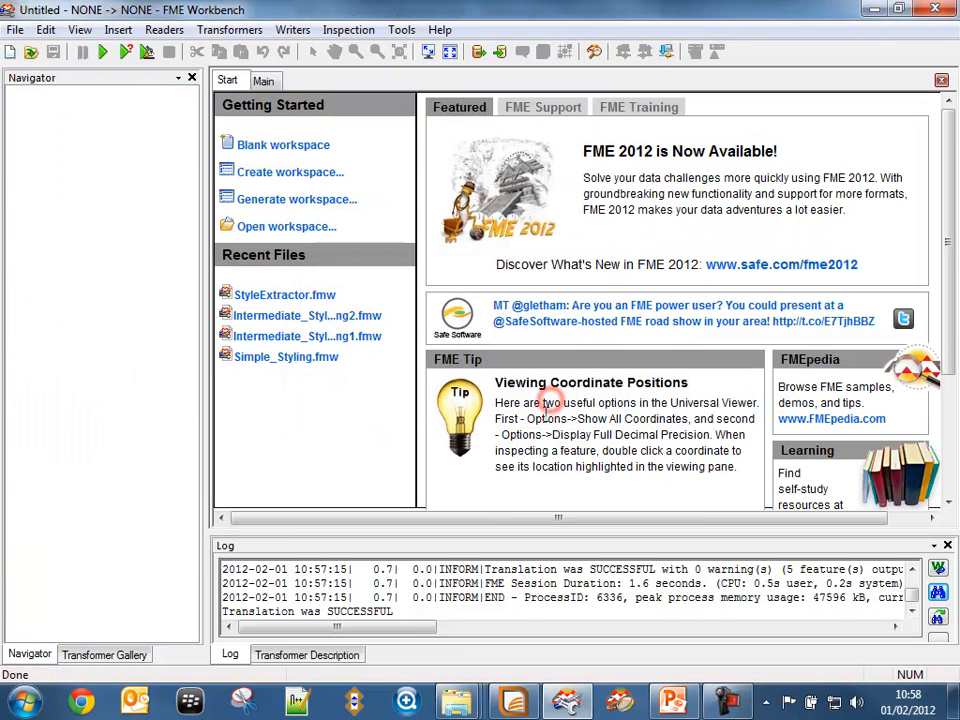
Switch to the PowerPoint presentation, start the slide show from slide 20 and advance to slide 21
click(514, 700)
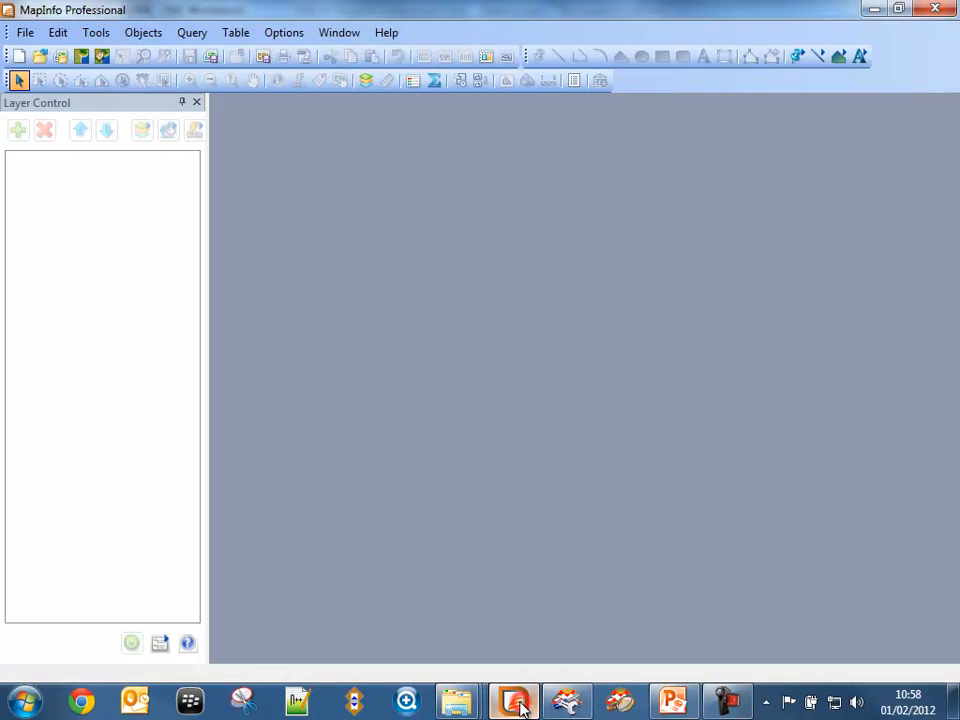
click(662, 706)
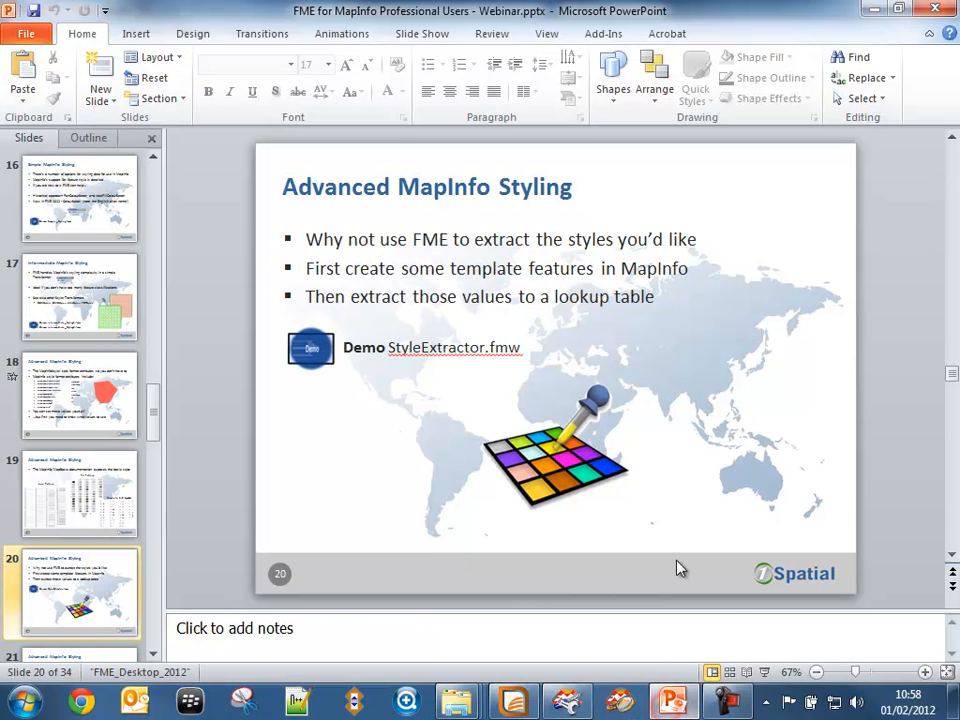
click(765, 672)
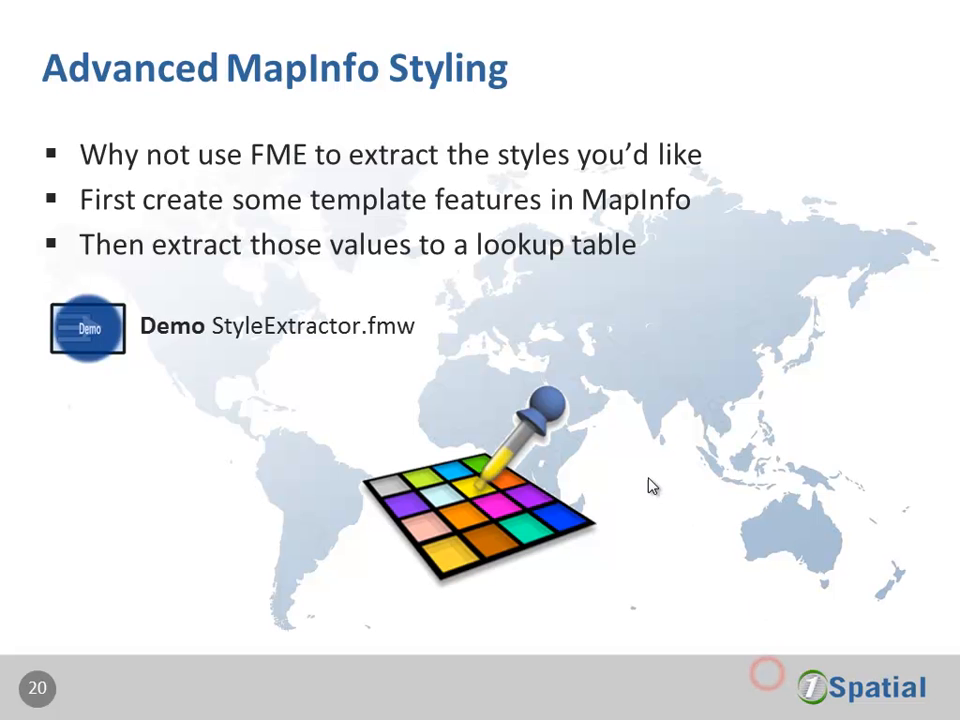
click(657, 475)
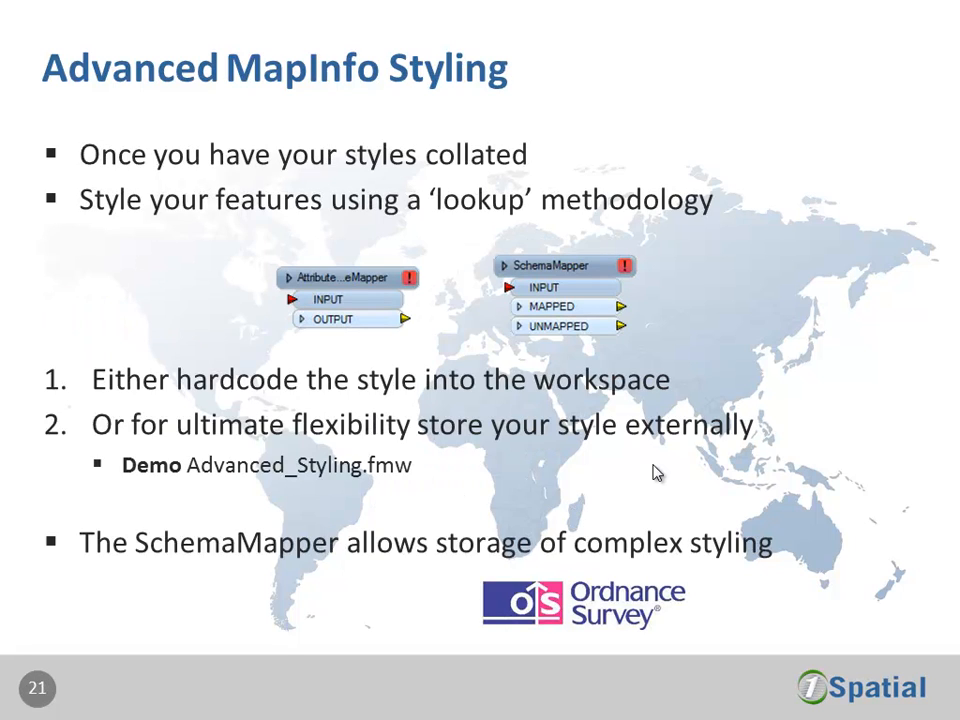
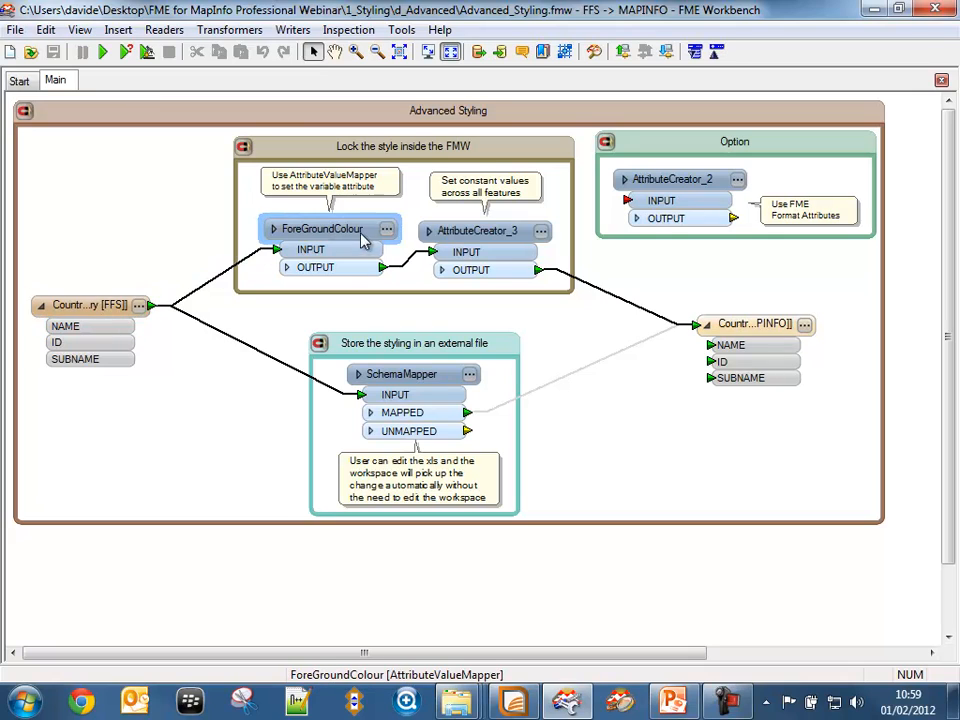
Examine the ForeGroundColour AttributeValueMapper's mapping of country IDs to mapinfo_brush_foreground values
mouse_move(387, 233)
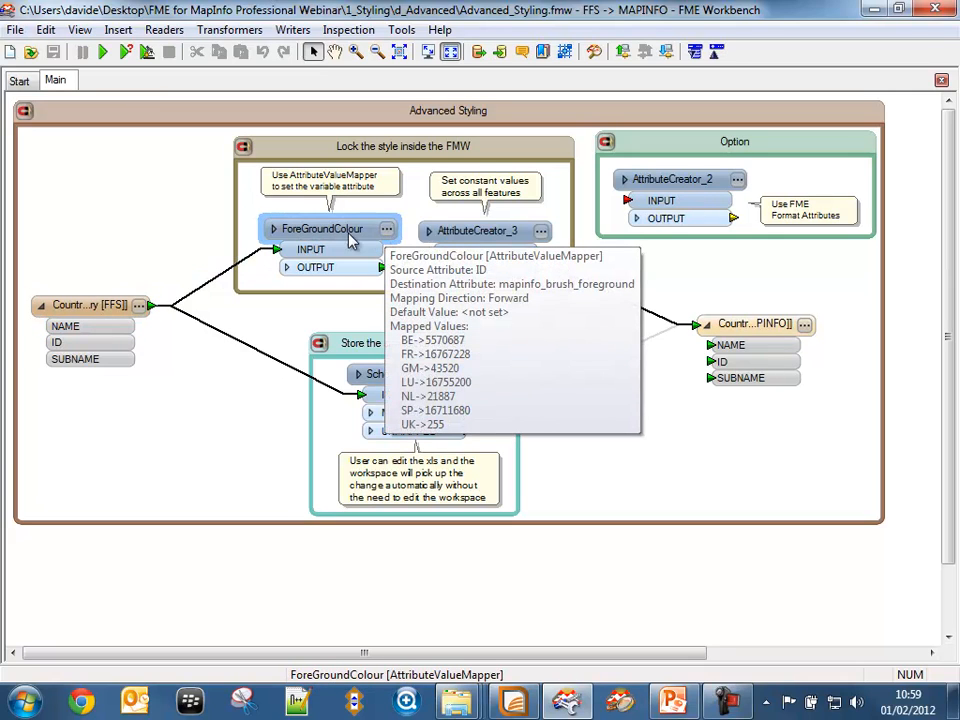
click(386, 229)
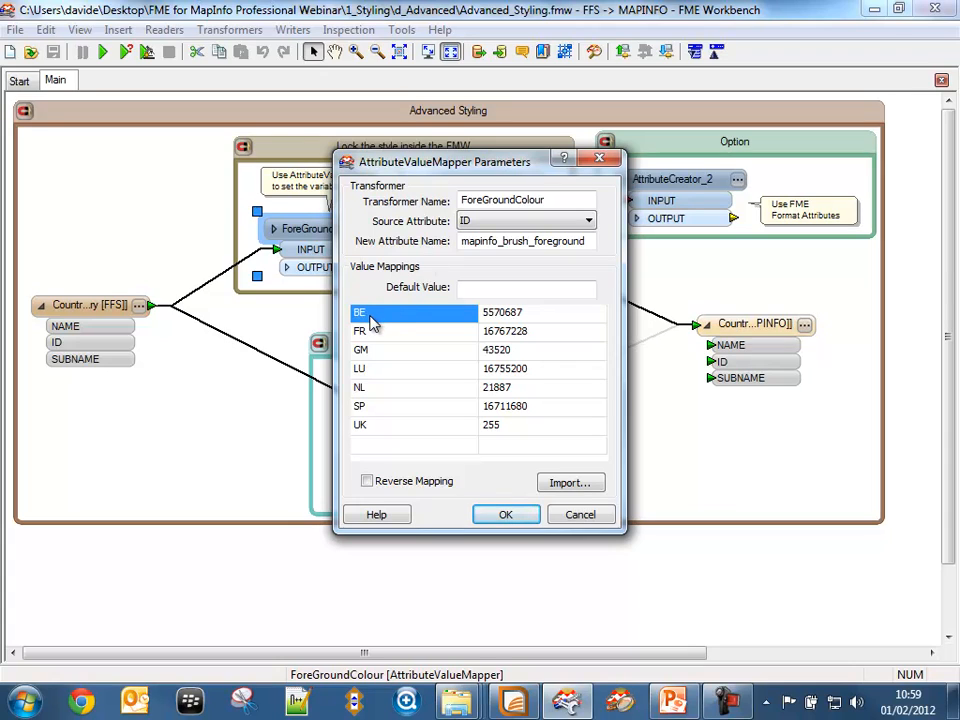
click(497, 314)
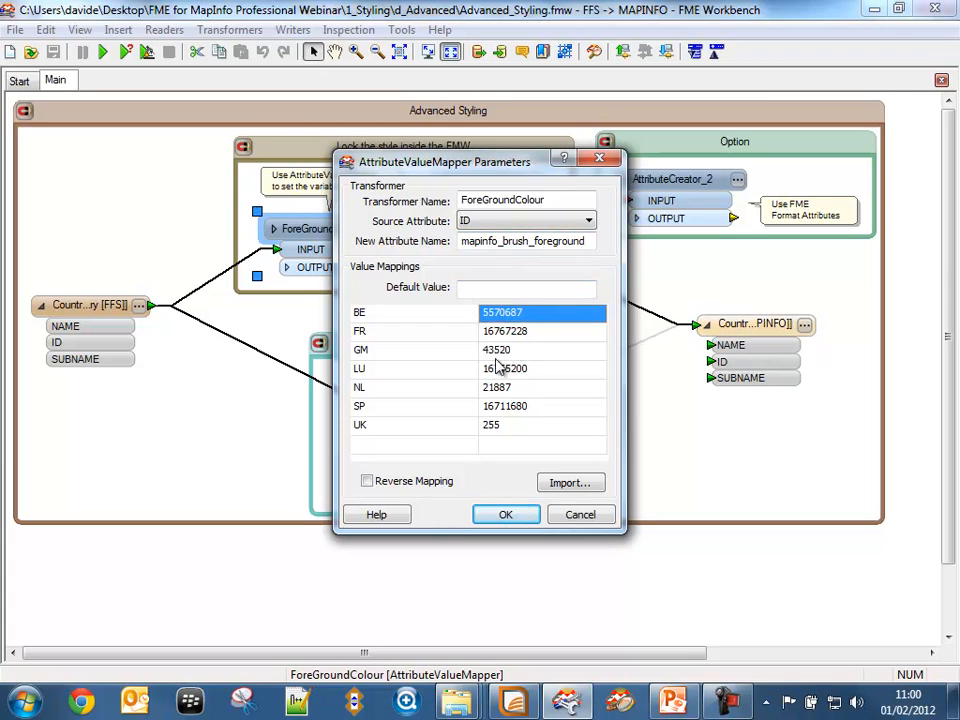
double_click(490, 351)
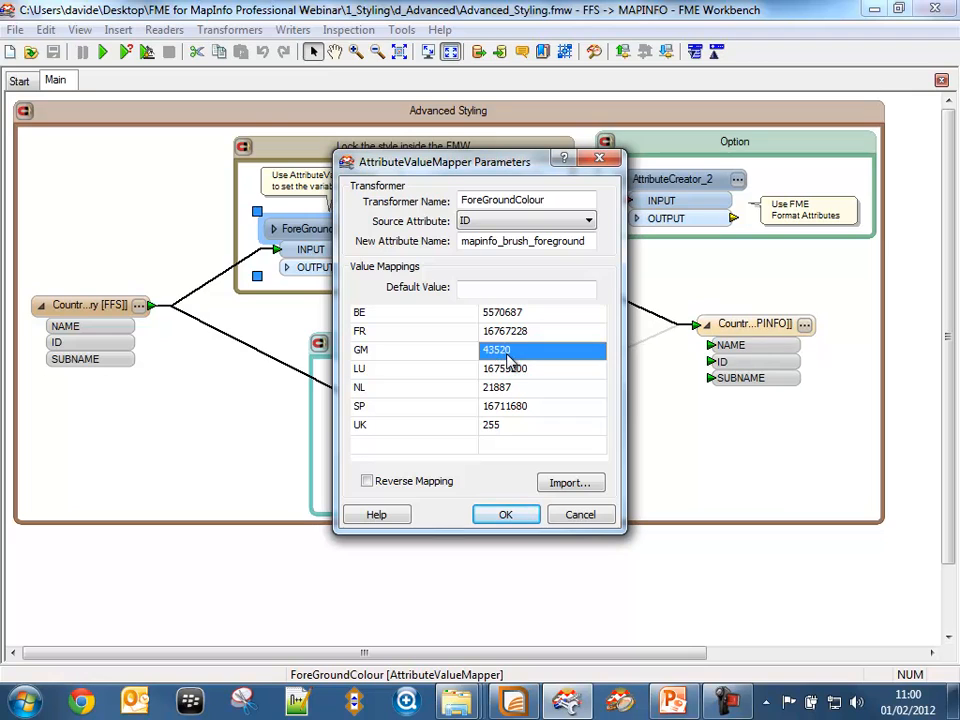
click(506, 514)
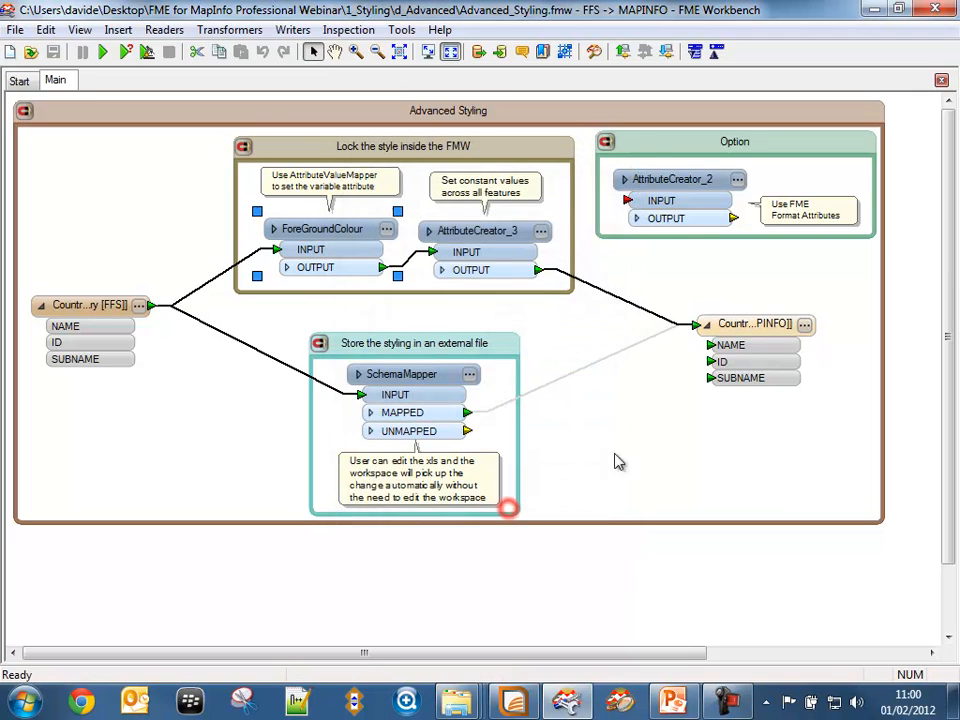
Examine the constant pen attributes set in AttributeCreator_3 and the FME colour attributes set in AttributeCreator_2
click(541, 231)
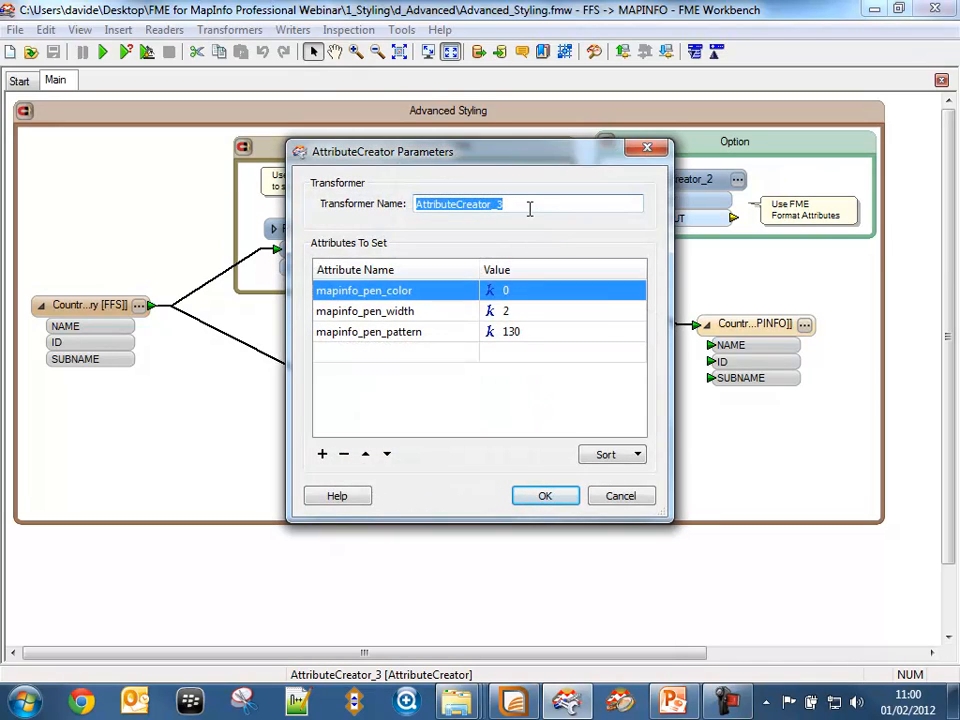
drag(493, 172, 663, 160)
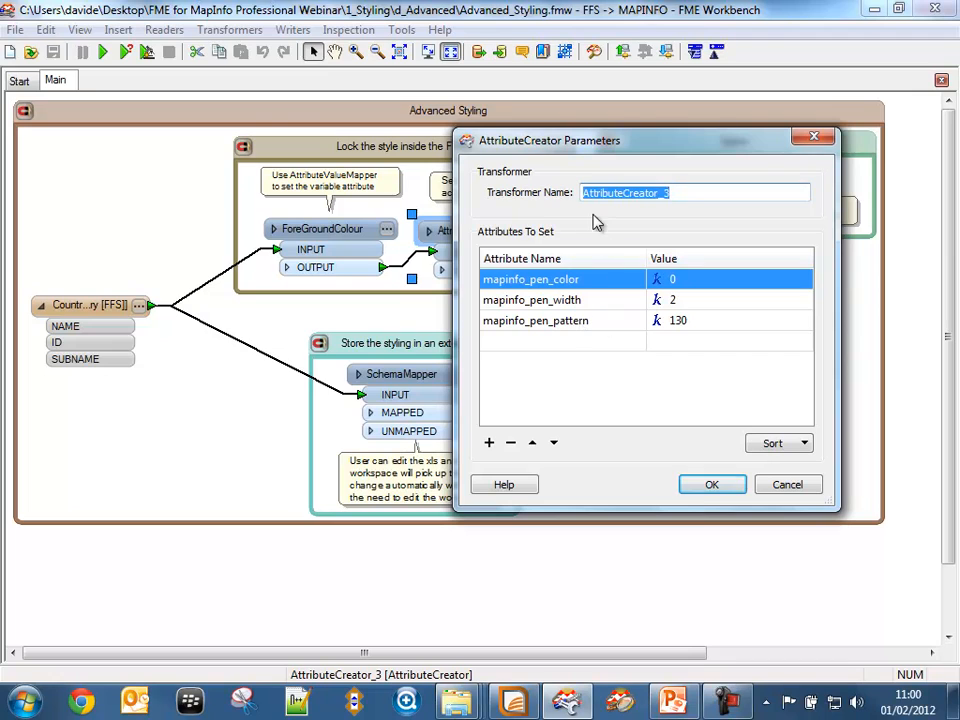
click(709, 486)
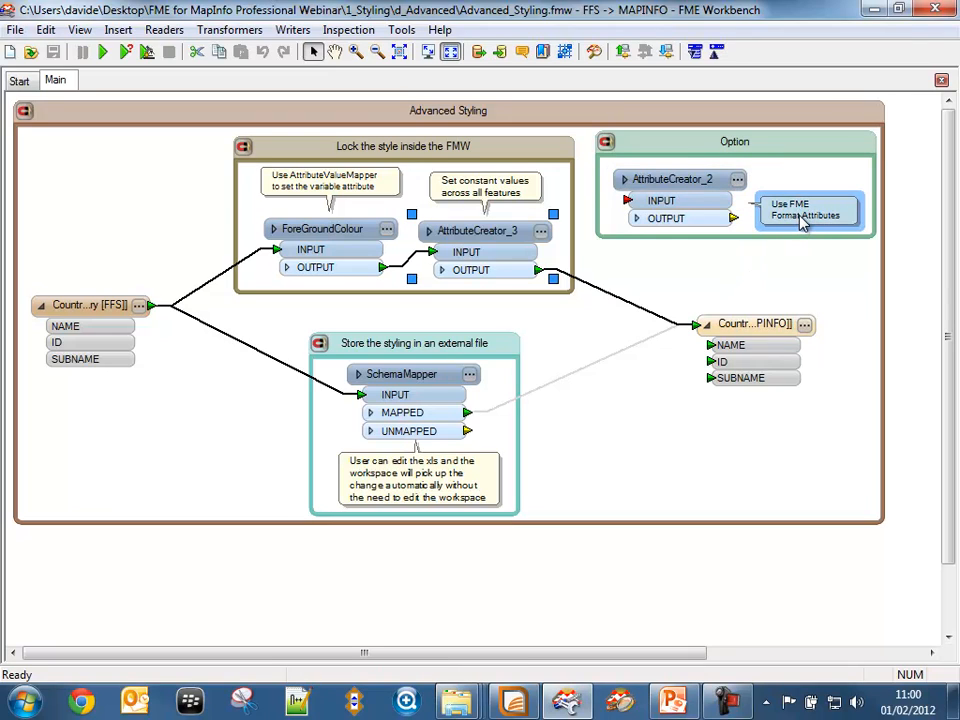
click(540, 231)
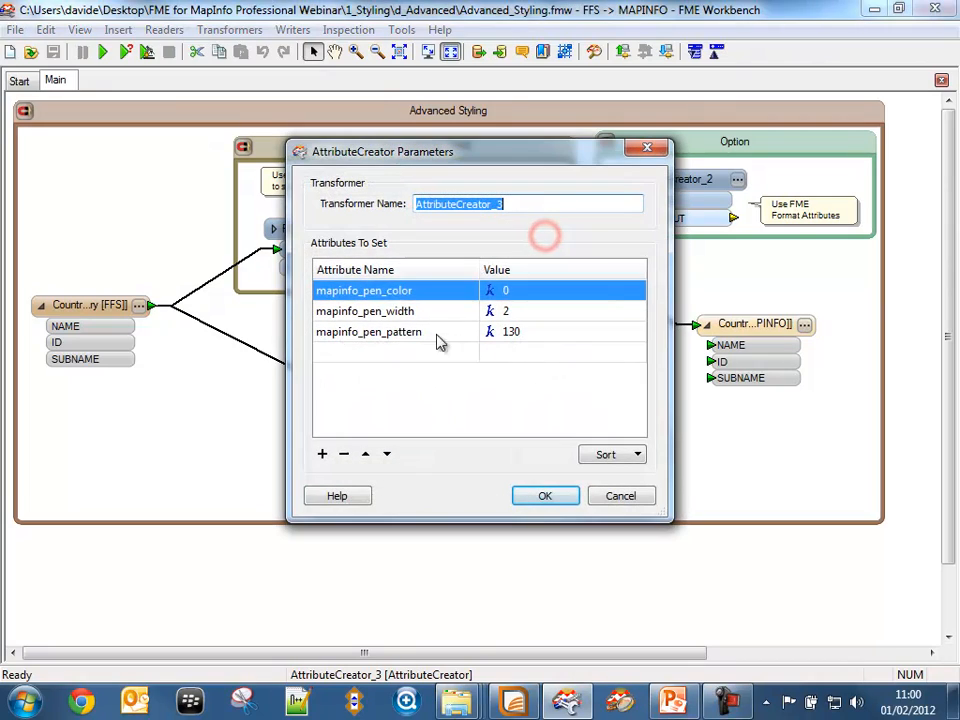
click(604, 497)
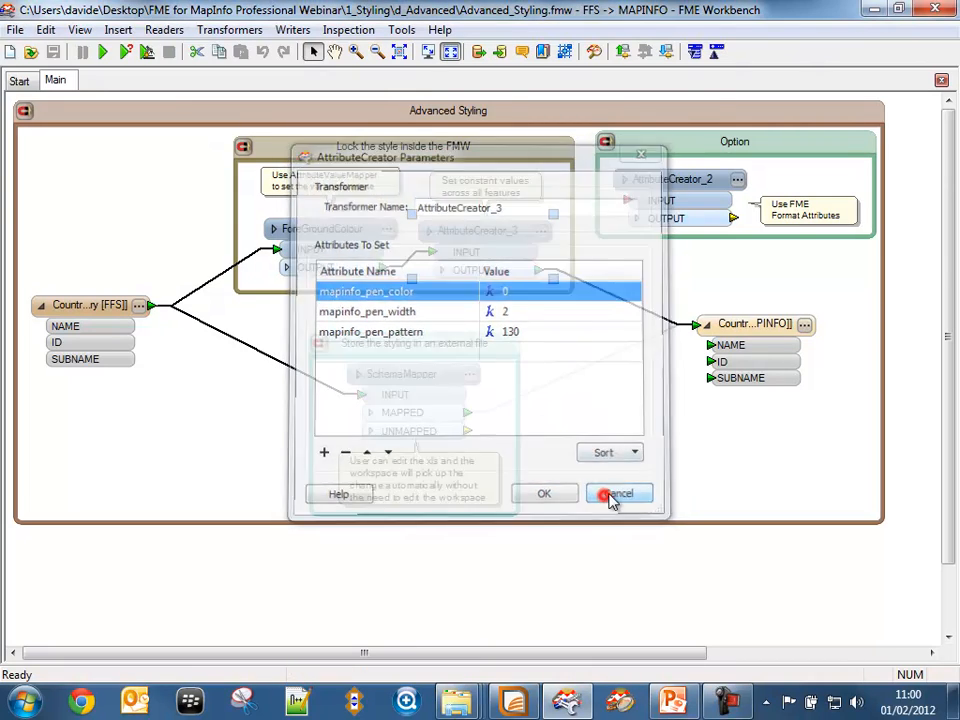
click(737, 180)
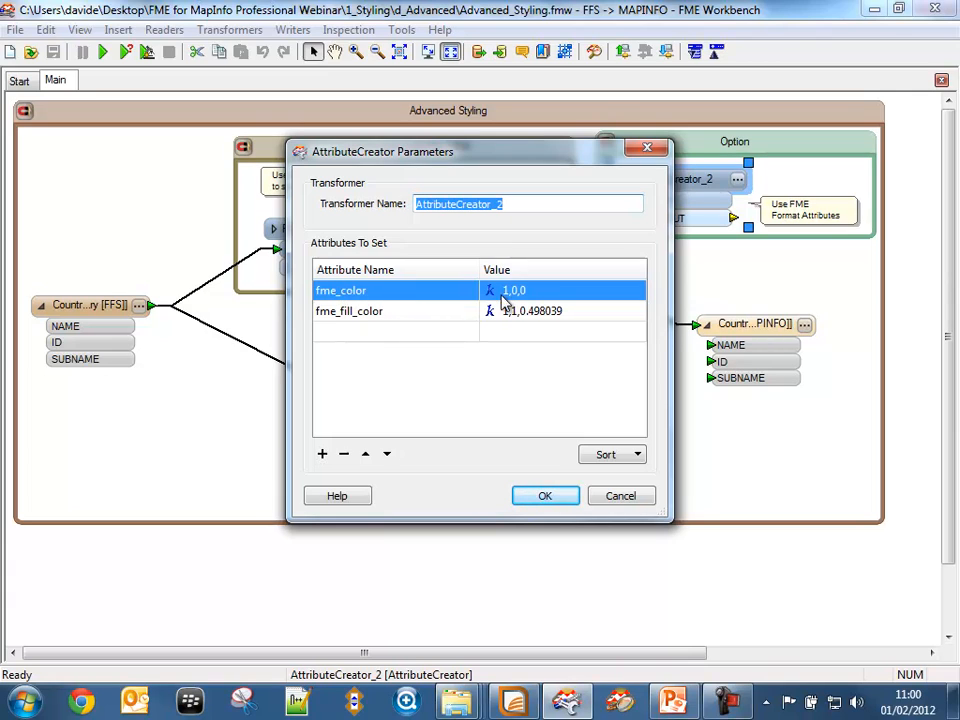
click(553, 496)
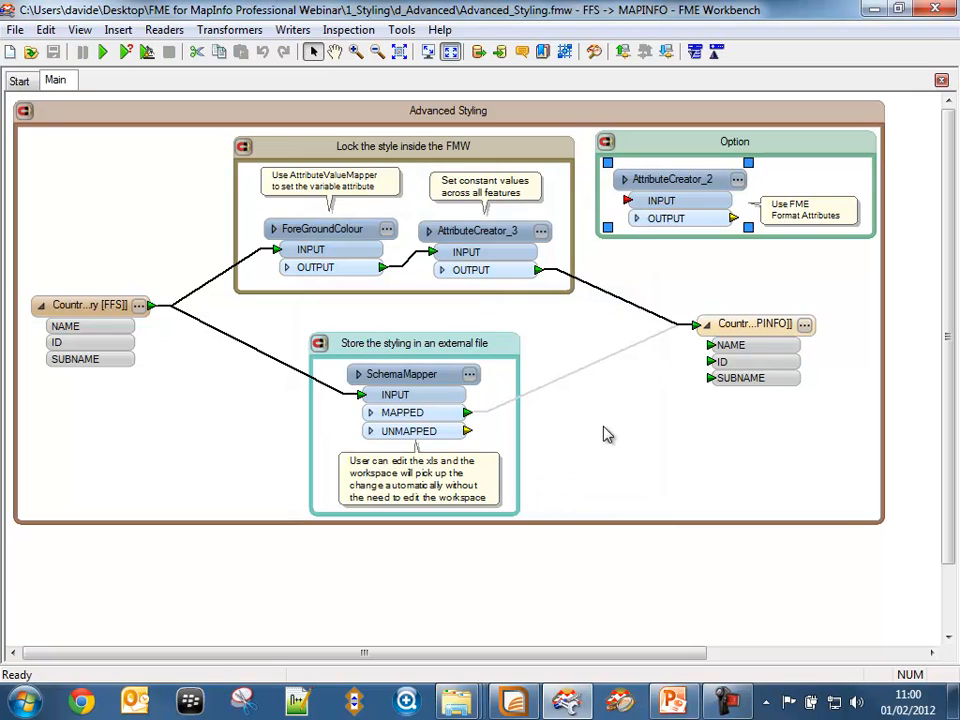
Run the Advanced_Styling workspace and open the folder containing the Country MapInfo writer feature type's output
click(101, 53)
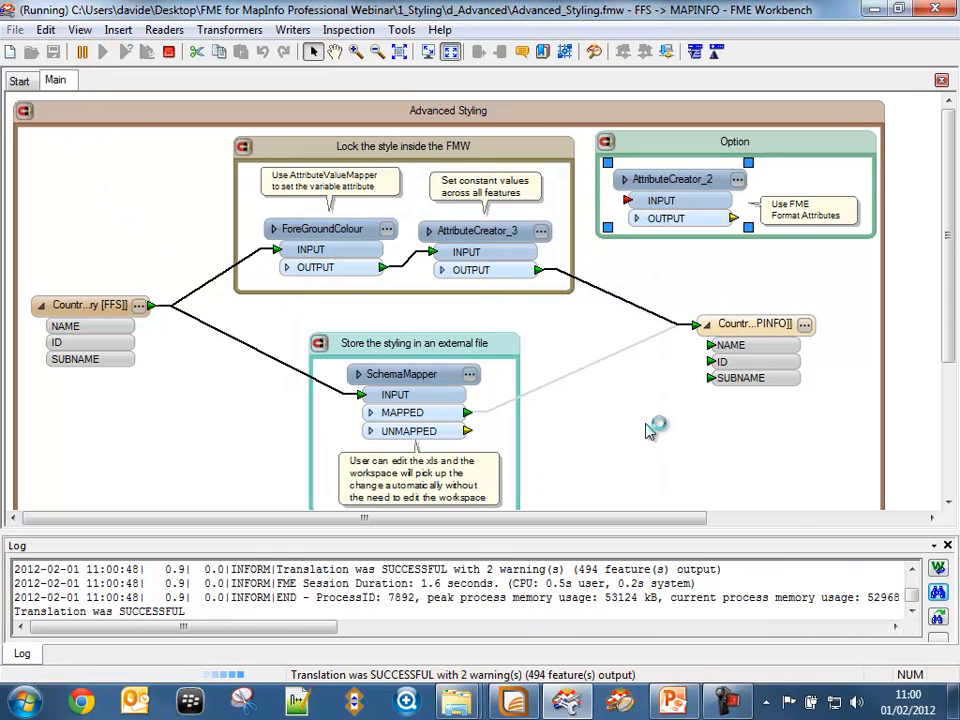
right_click(697, 323)
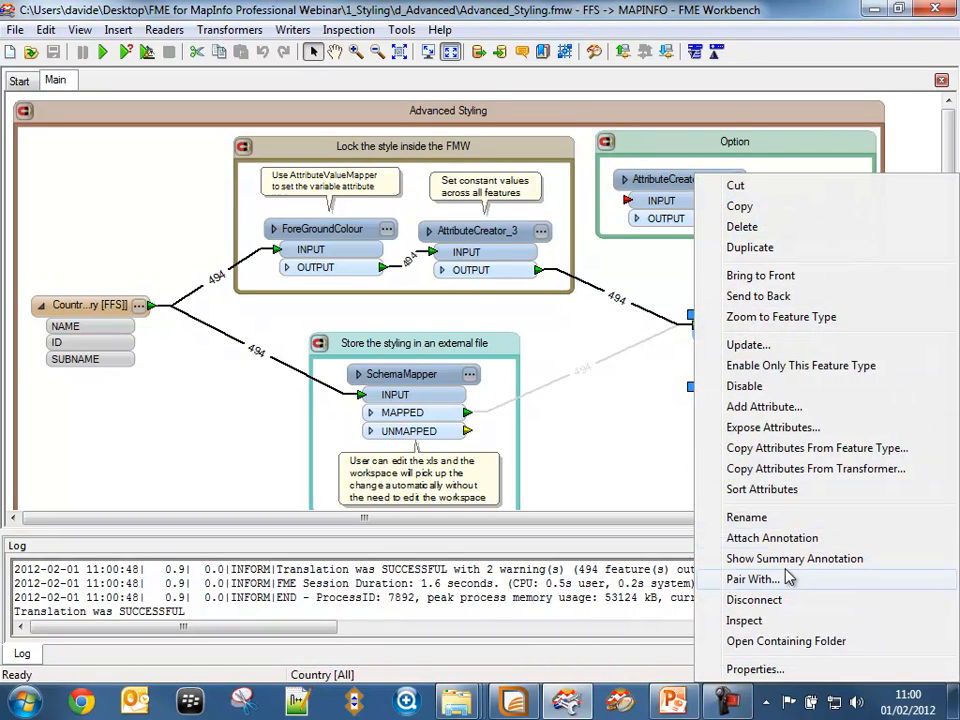
click(776, 645)
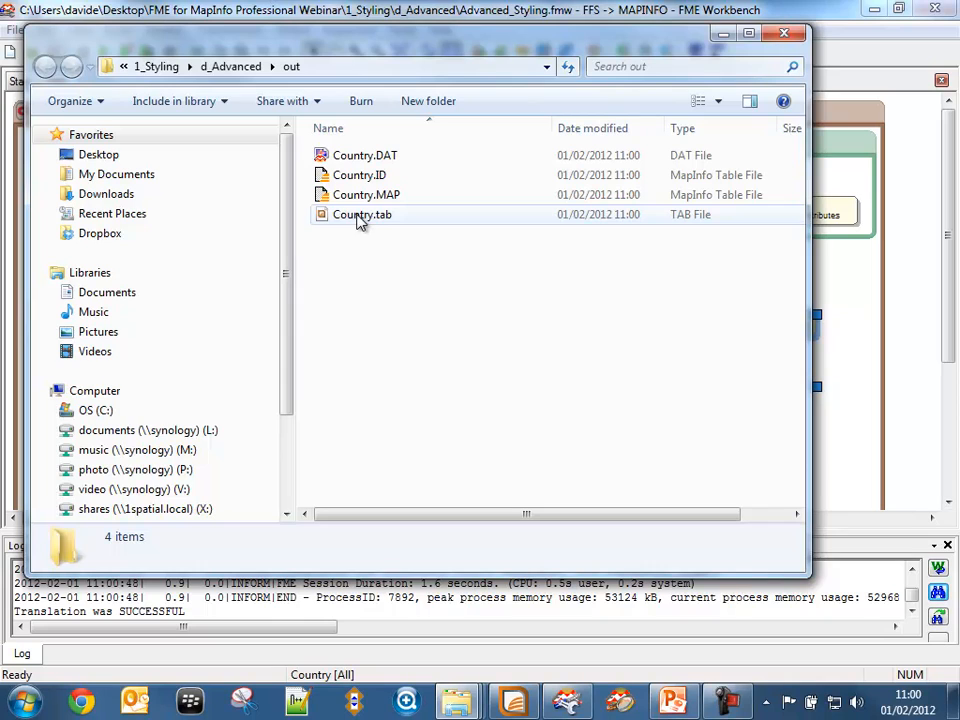
Load Country.tab into MapInfo Professional and display it in a maximized new map window
drag(360, 220, 291, 34)
click(339, 32)
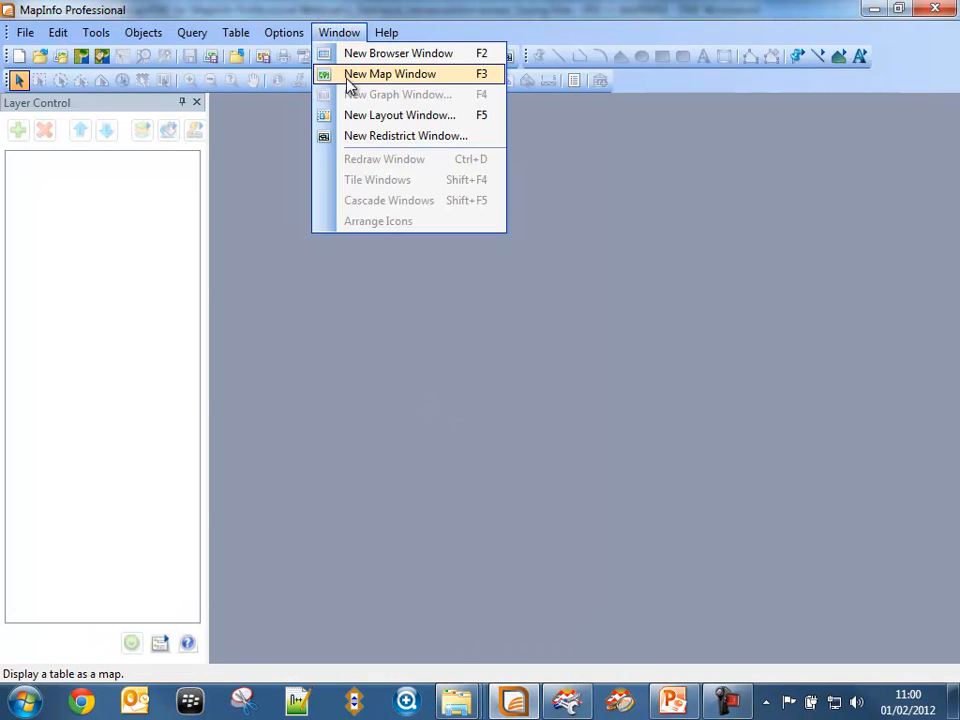
click(390, 74)
double_click(418, 117)
Examine the fill colours and borders of the countries on the map, and return to the FME Workbench workspace
scroll(517, 390, down, 3)
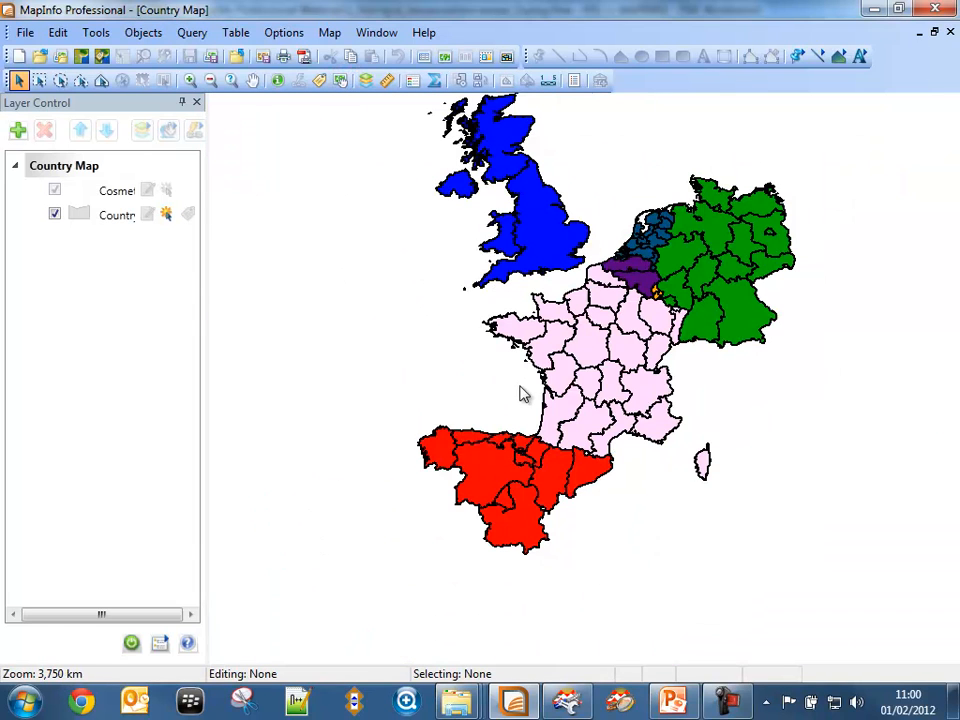
click(252, 80)
drag(611, 288, 543, 376)
scroll(552, 384, up, 2)
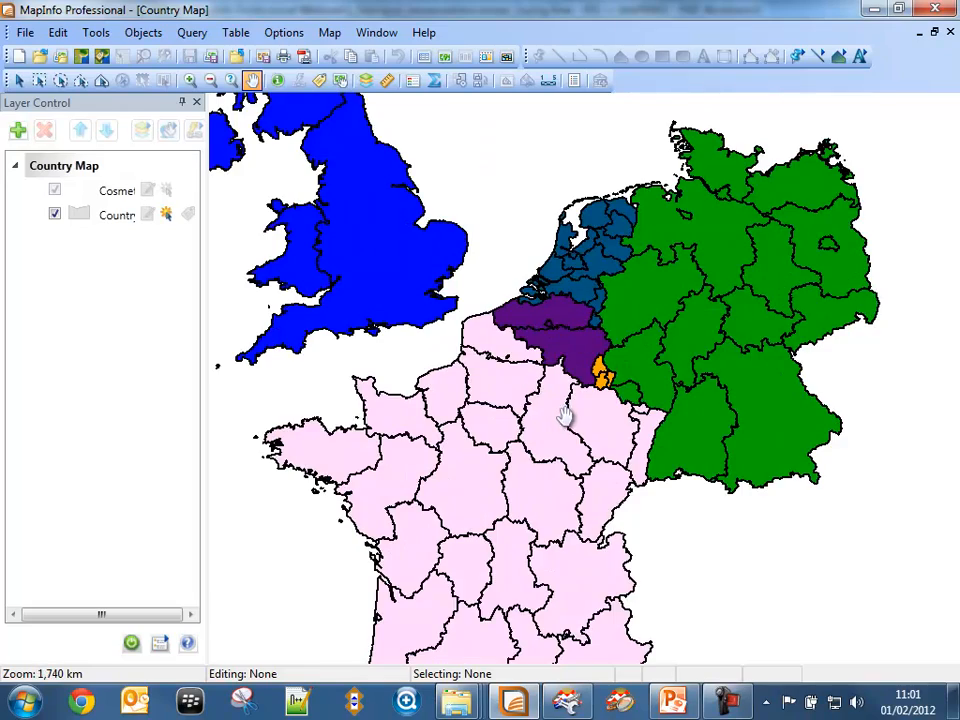
drag(527, 465, 580, 440)
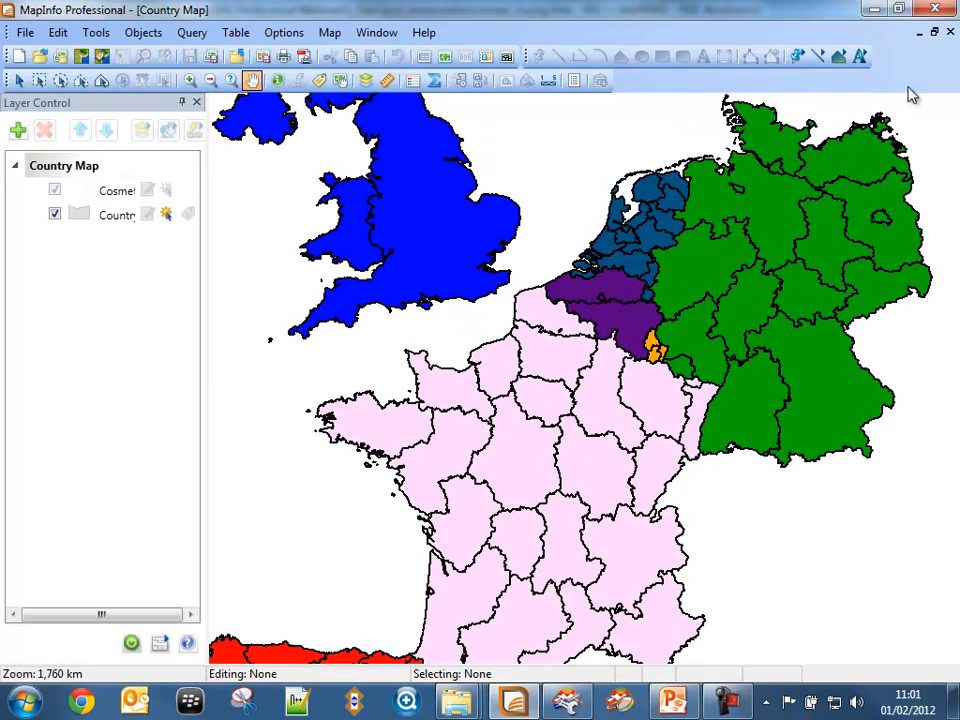
click(871, 11)
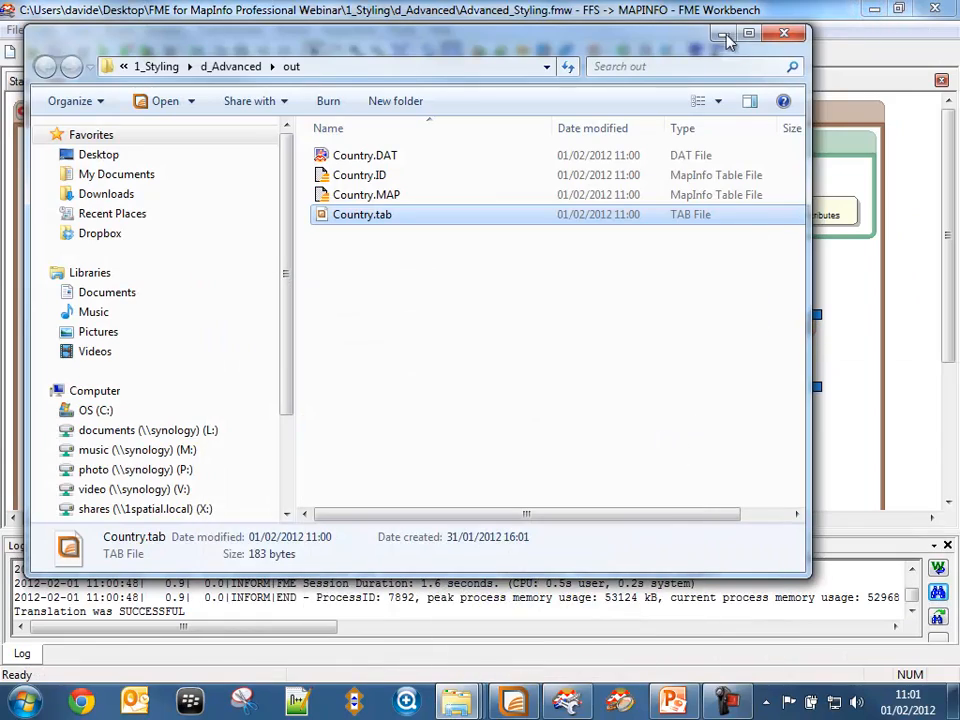
click(723, 33)
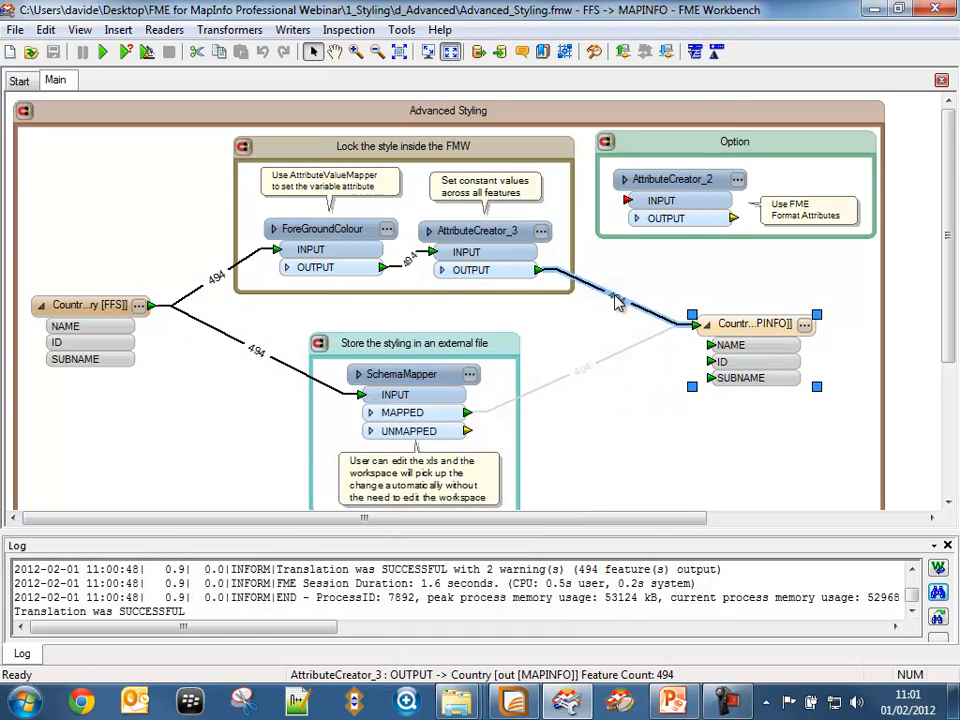
Disable the connection from AttributeCreator_3 to the Country writer and enable the one from the SchemaMapper's MAPPED port
right_click(618, 300)
click(632, 326)
right_click(604, 367)
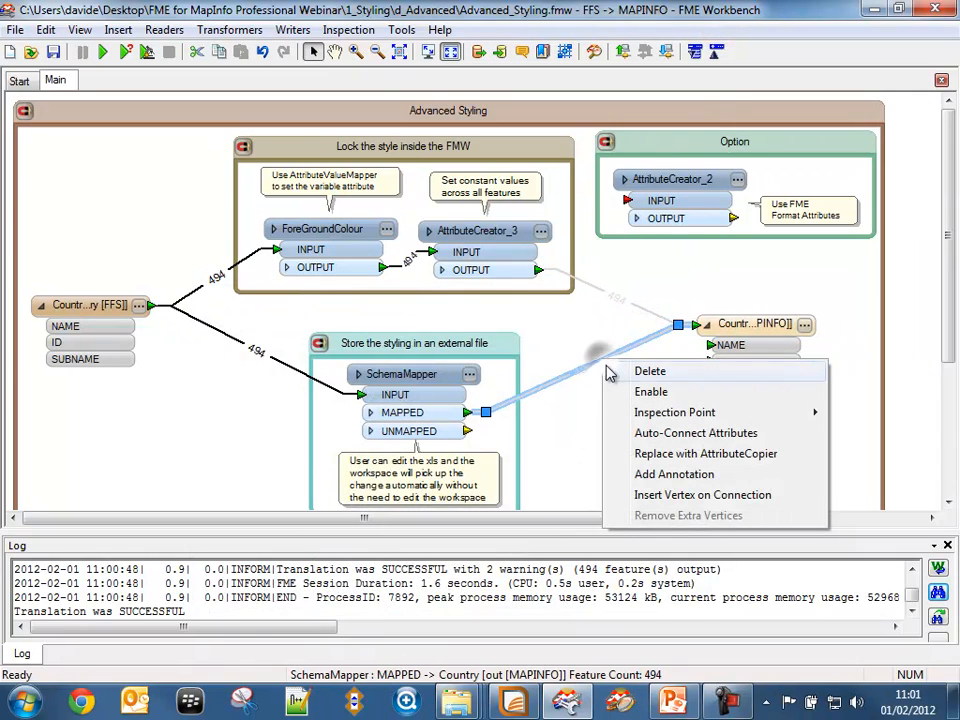
click(628, 391)
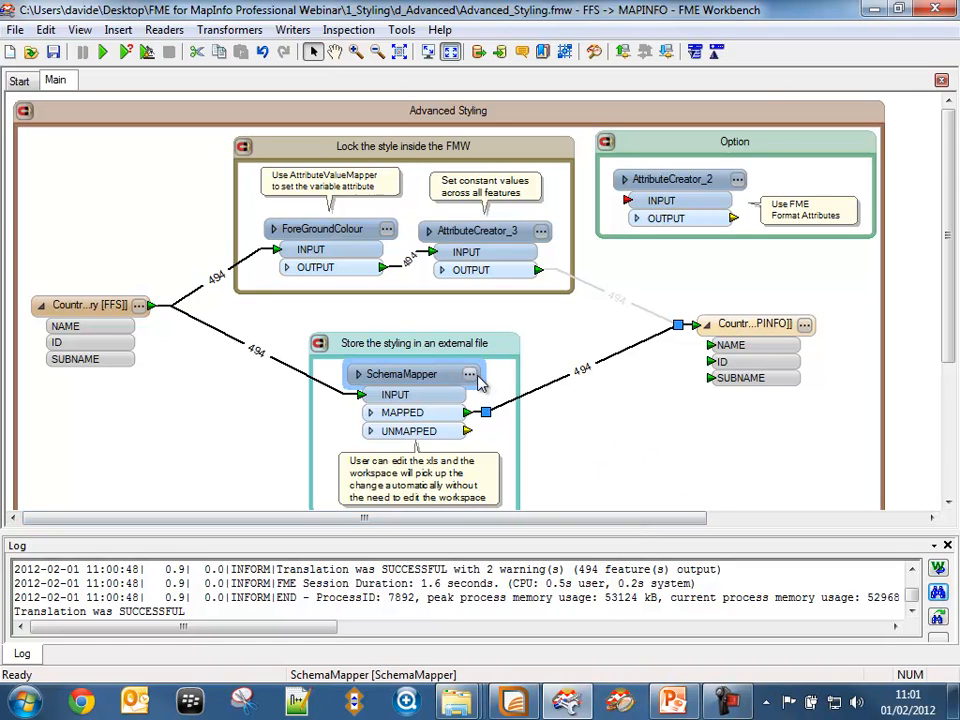
Switch to the file explorer and open Country_ID.xls from the 1_Styling\d_Advanced folder
mouse_move(455, 706)
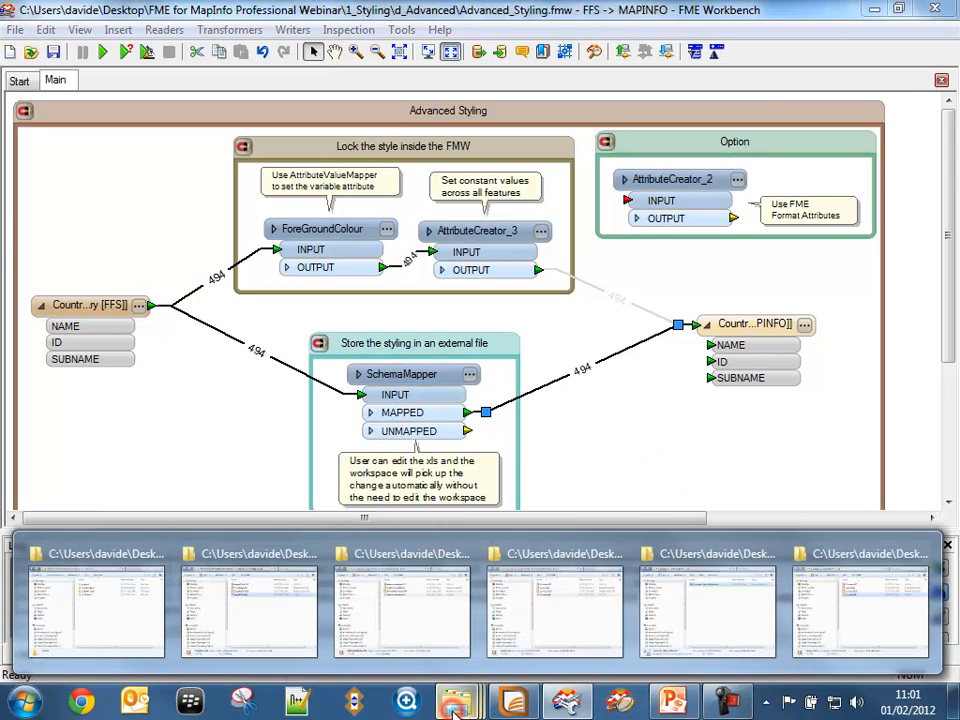
click(722, 632)
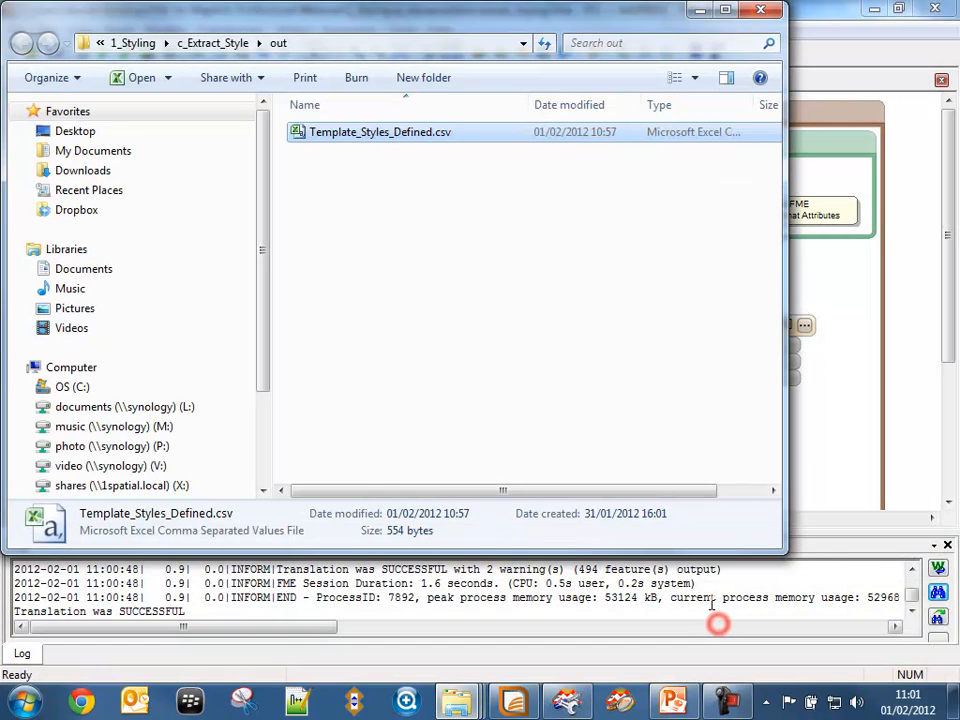
click(214, 43)
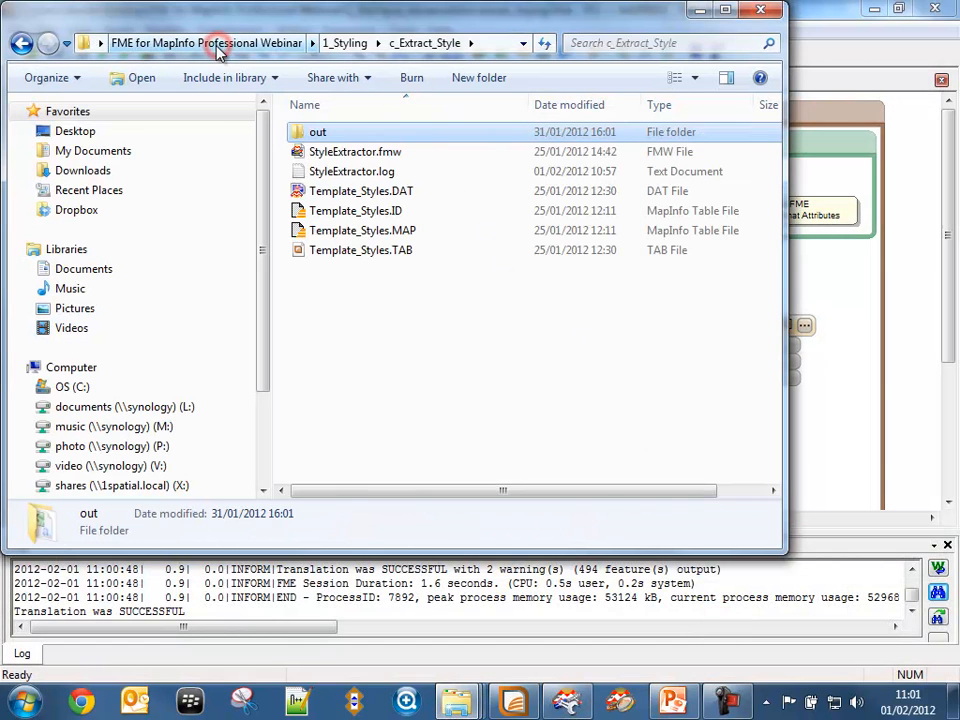
click(345, 43)
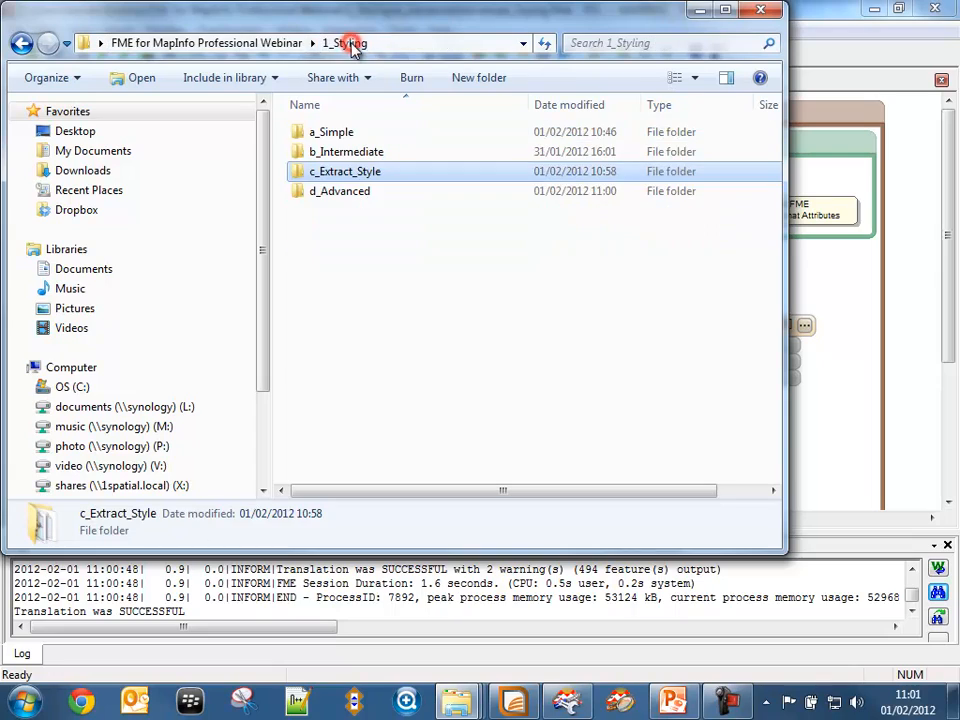
double_click(333, 195)
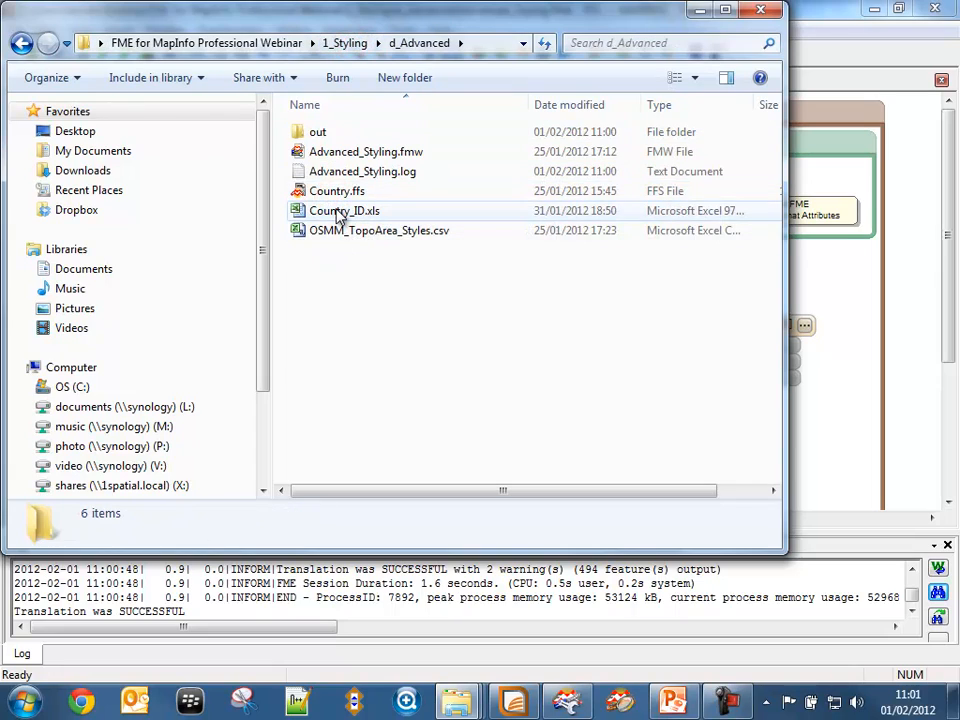
double_click(340, 214)
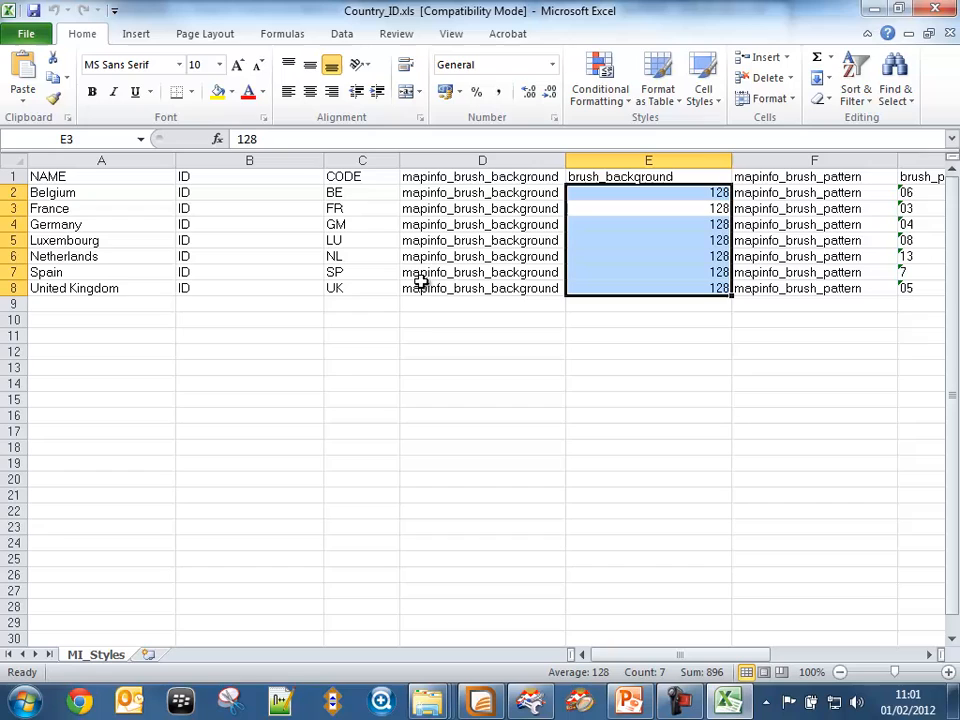
Examine the country name, ID, CODE, mapinfo_brush_background and brush_background columns of the MI_Styles sheet
click(252, 316)
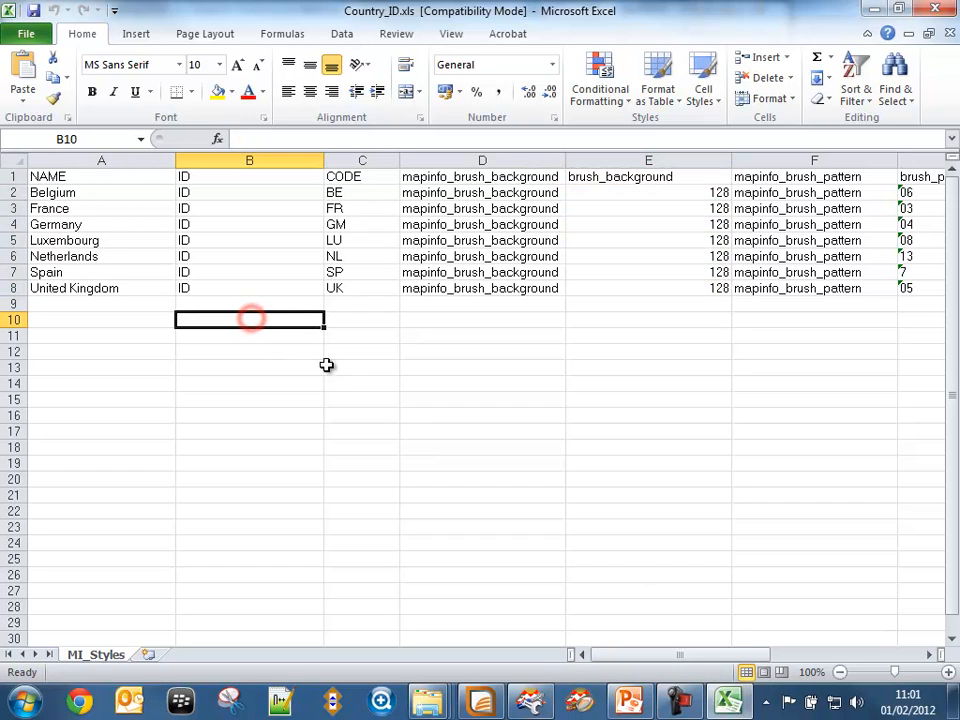
drag(84, 195, 81, 282)
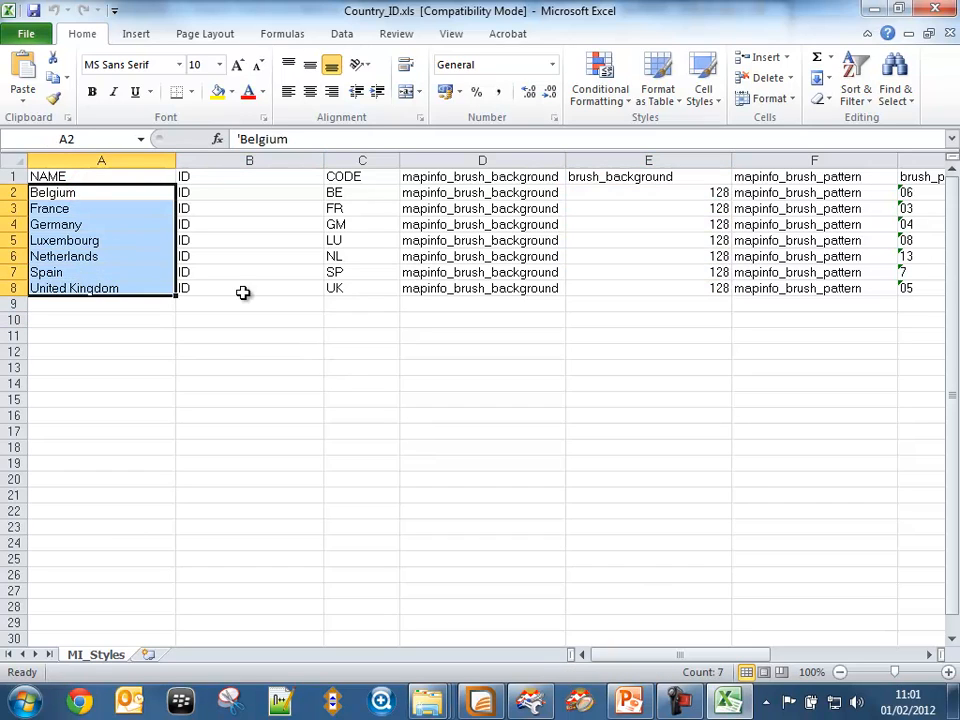
drag(217, 194, 224, 286)
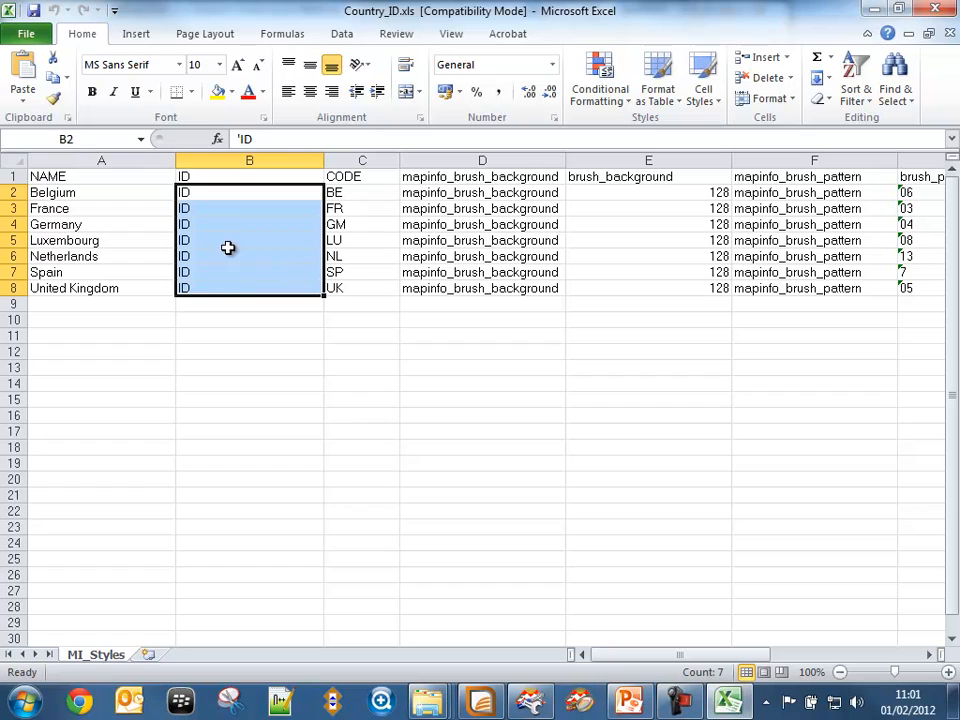
click(361, 176)
click(343, 193)
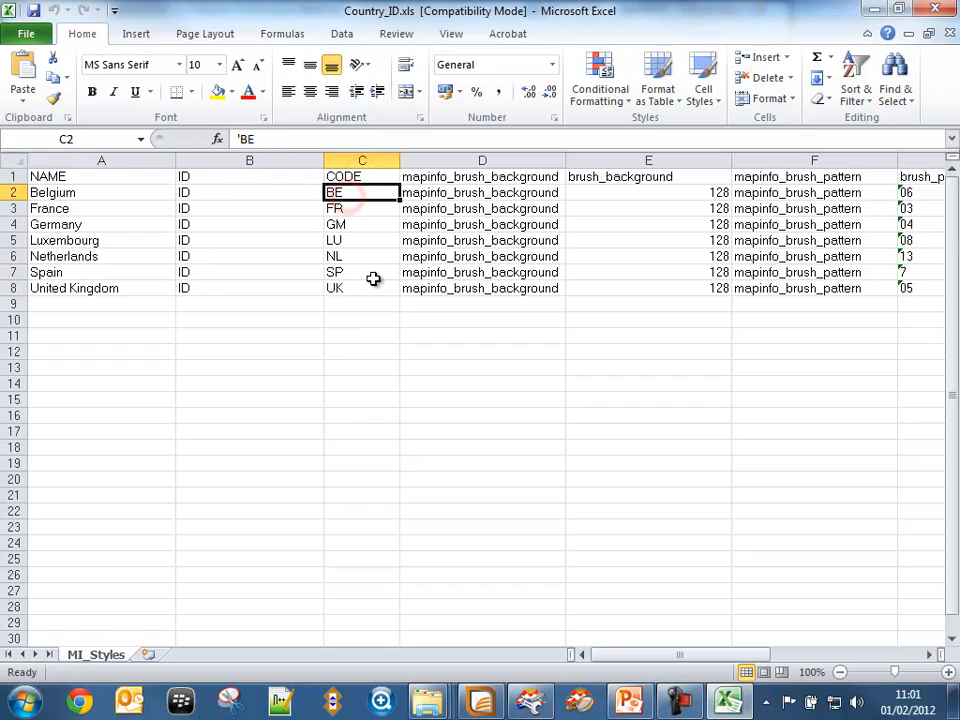
click(264, 195)
click(355, 174)
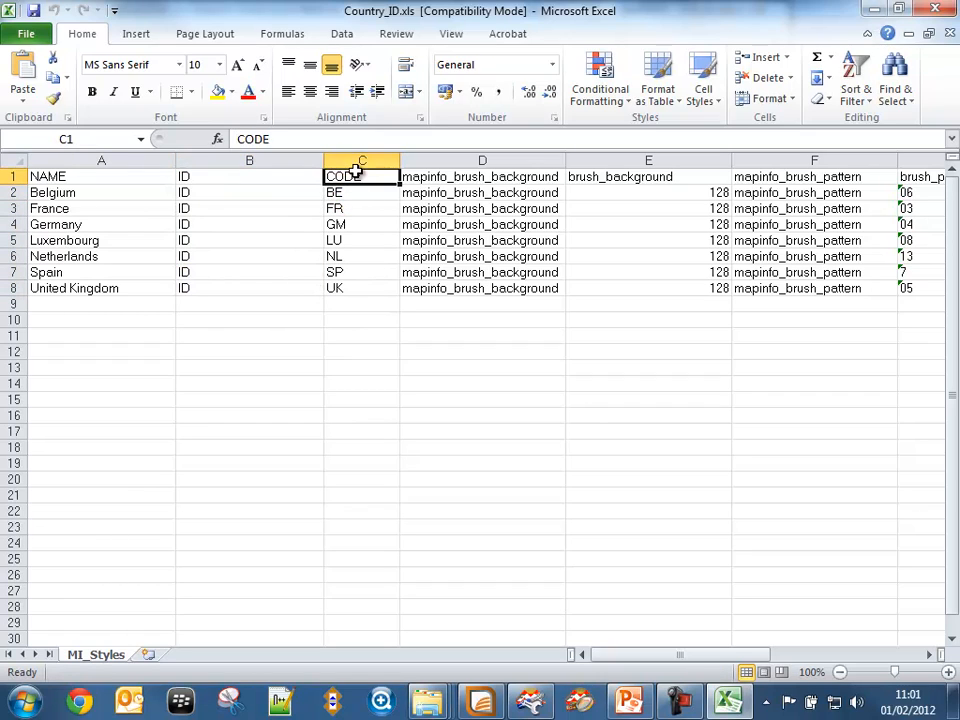
click(354, 192)
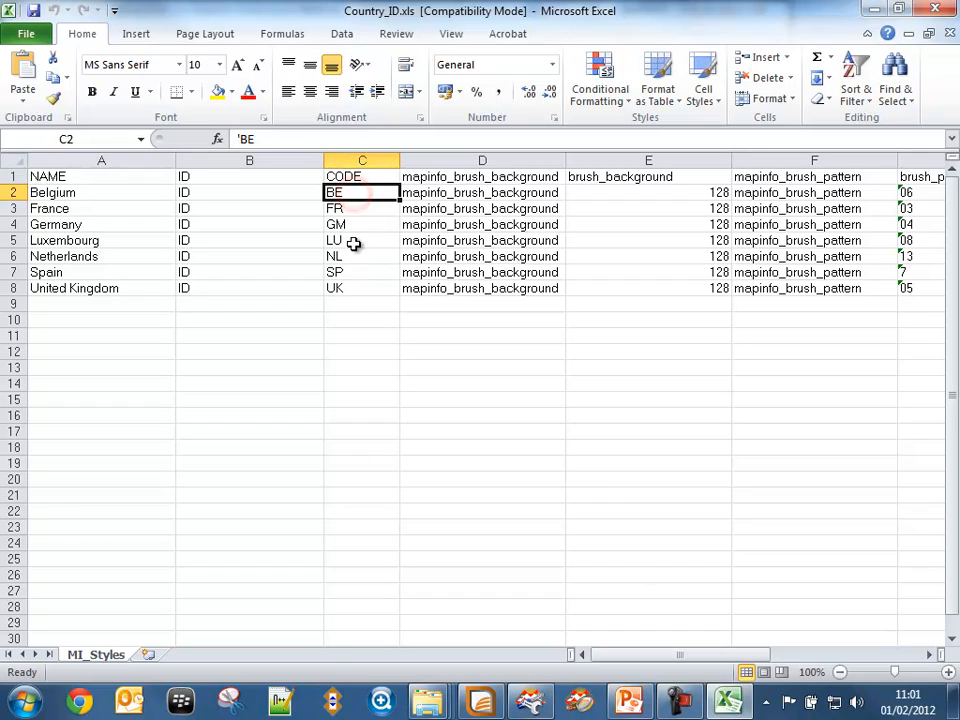
click(504, 193)
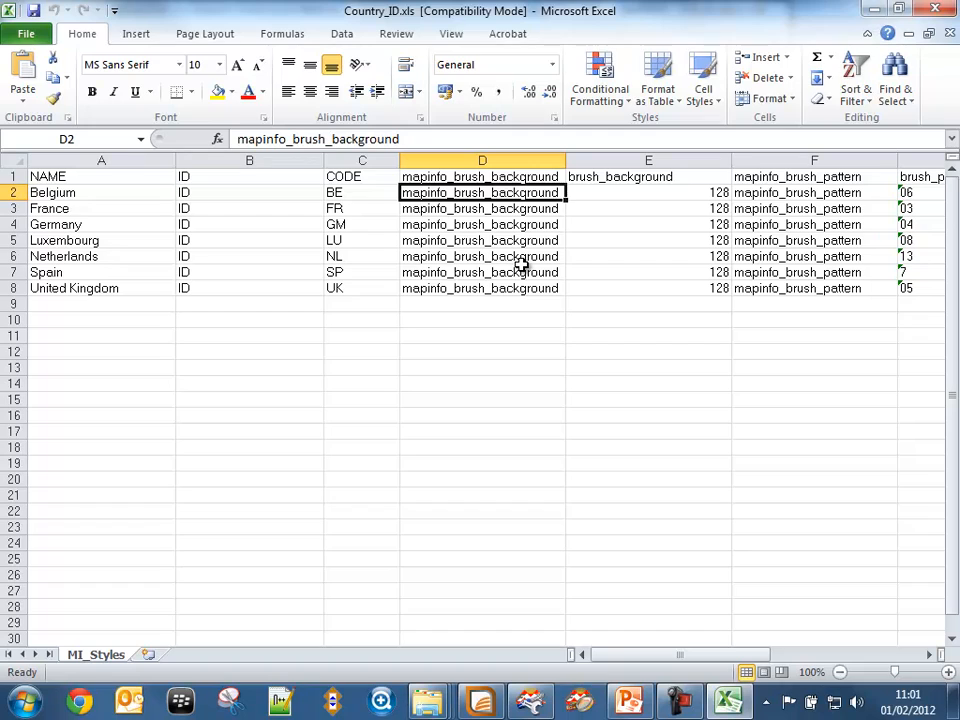
click(668, 177)
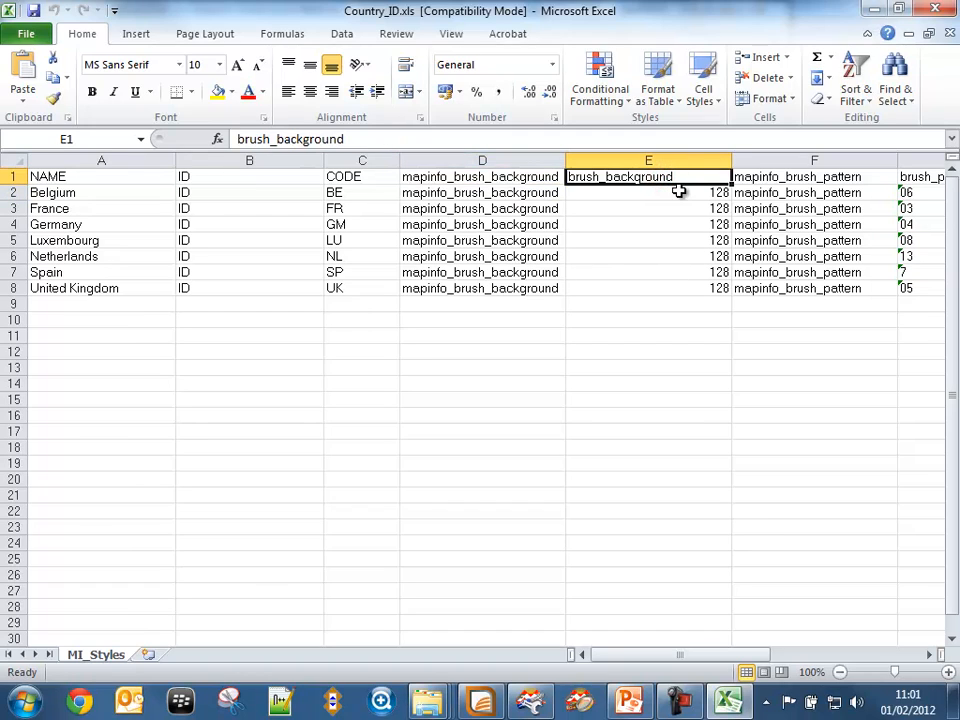
click(678, 193)
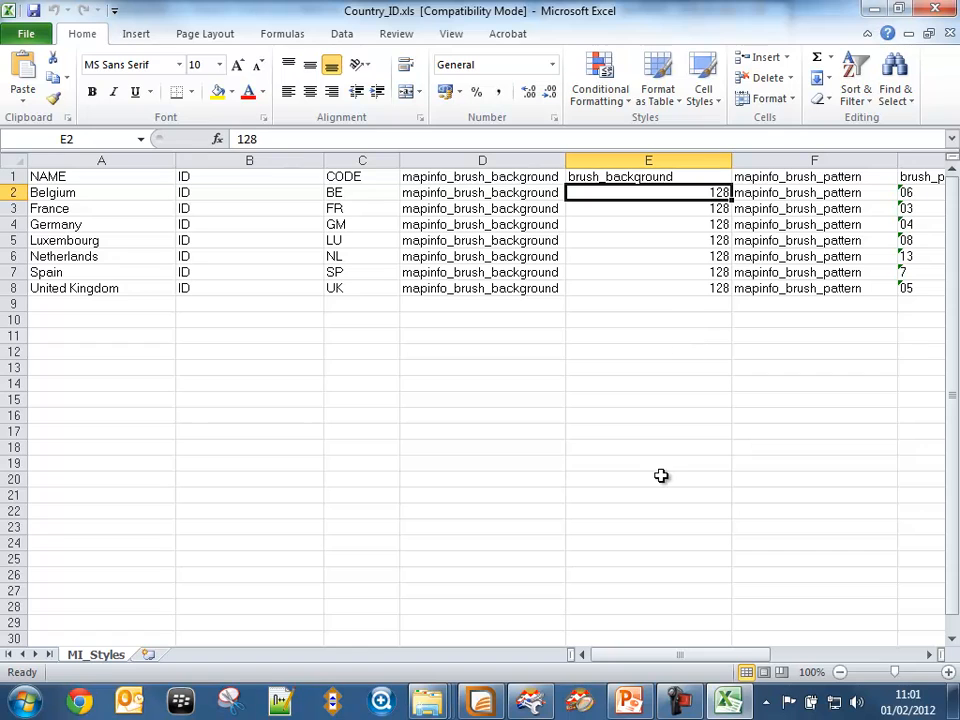
Return to FME Workbench, run the Advanced_Styling workspace, and check the resulting country map in MapInfo Professional
mouse_move(731, 708)
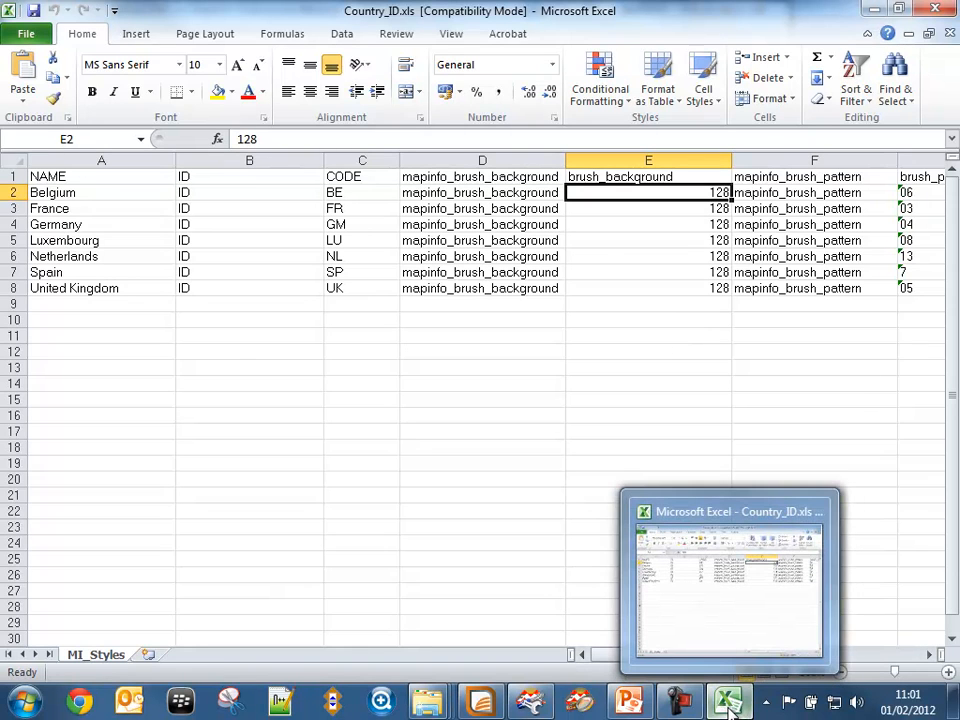
click(731, 643)
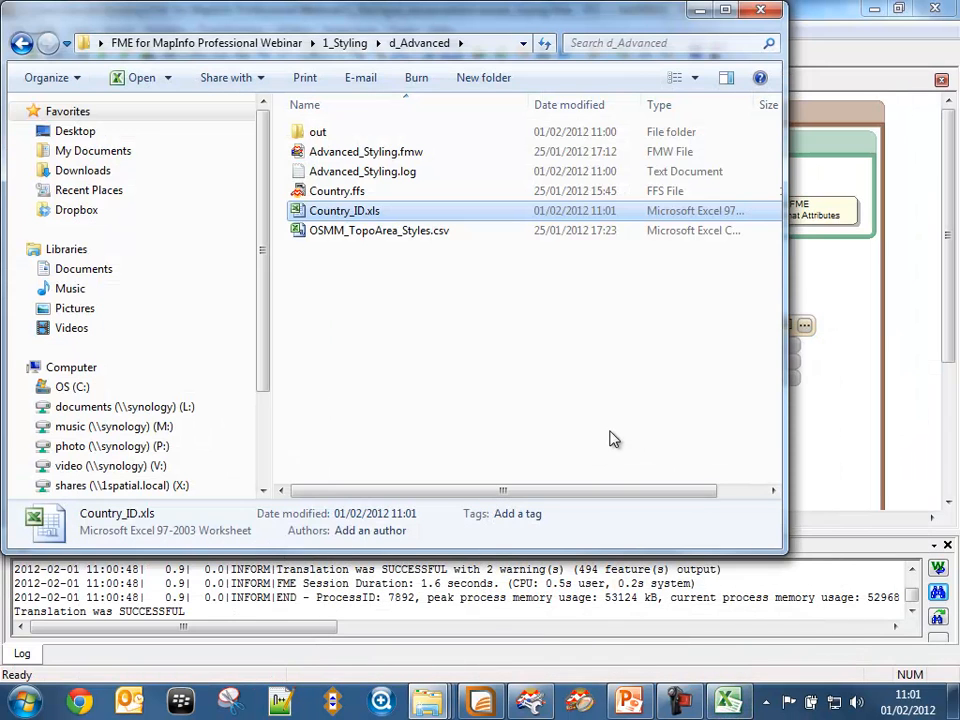
click(700, 10)
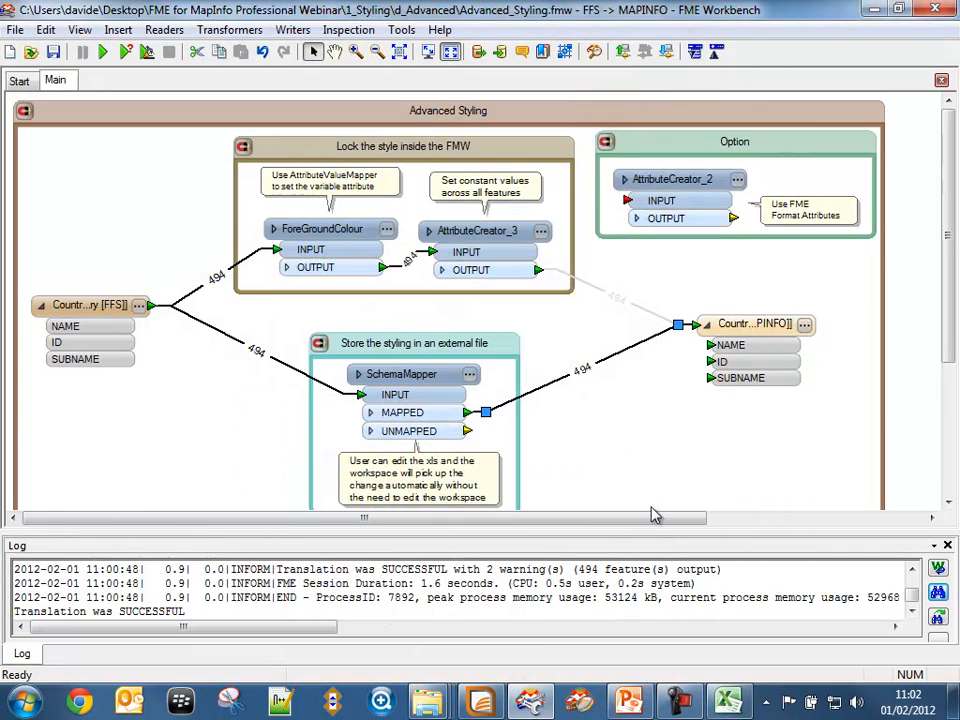
click(104, 57)
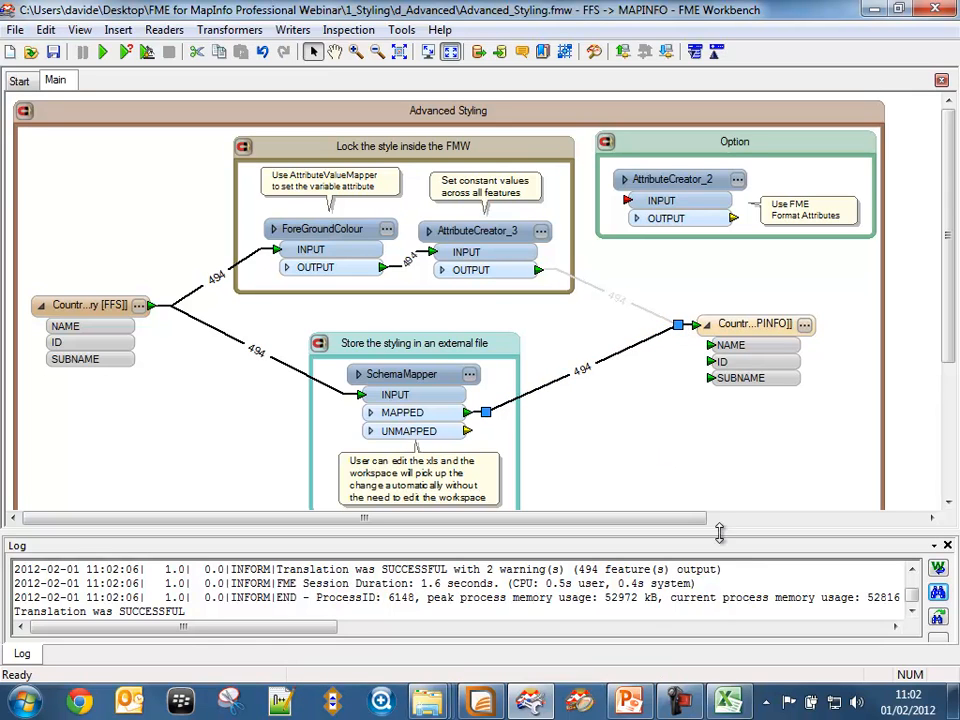
click(617, 690)
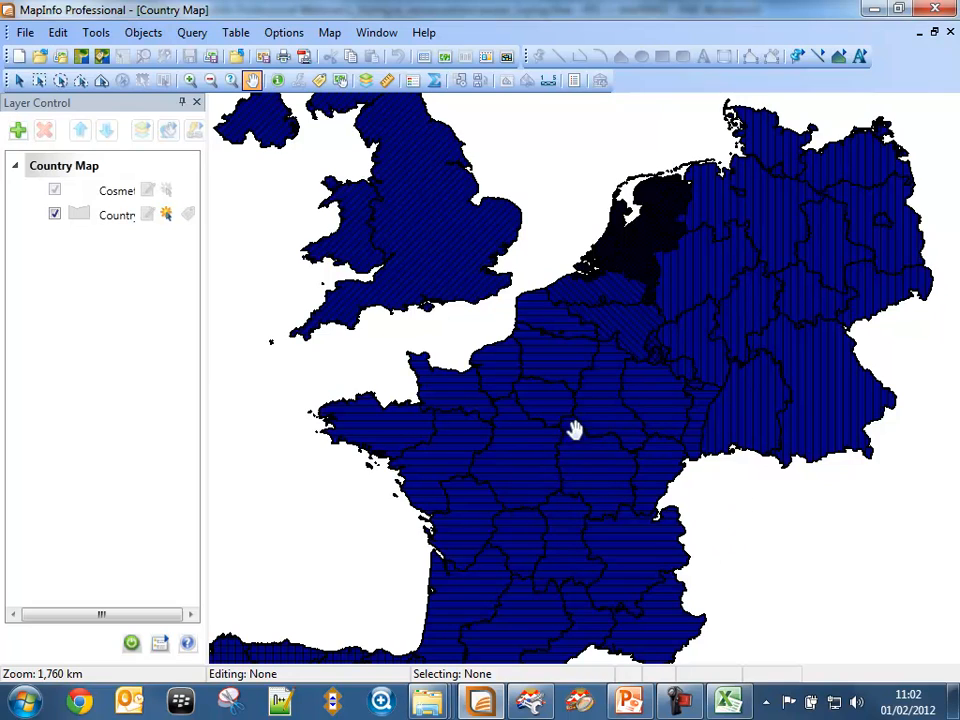
click(874, 10)
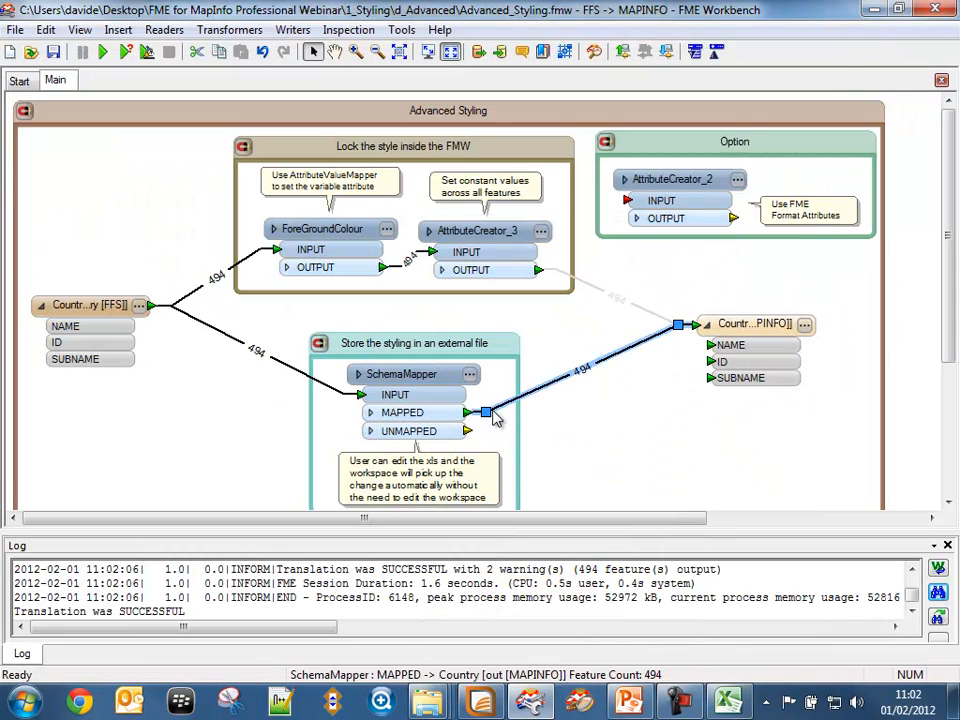
Open the SchemaMapper parameters and browse the reader formats available for the schema mapping table
click(472, 376)
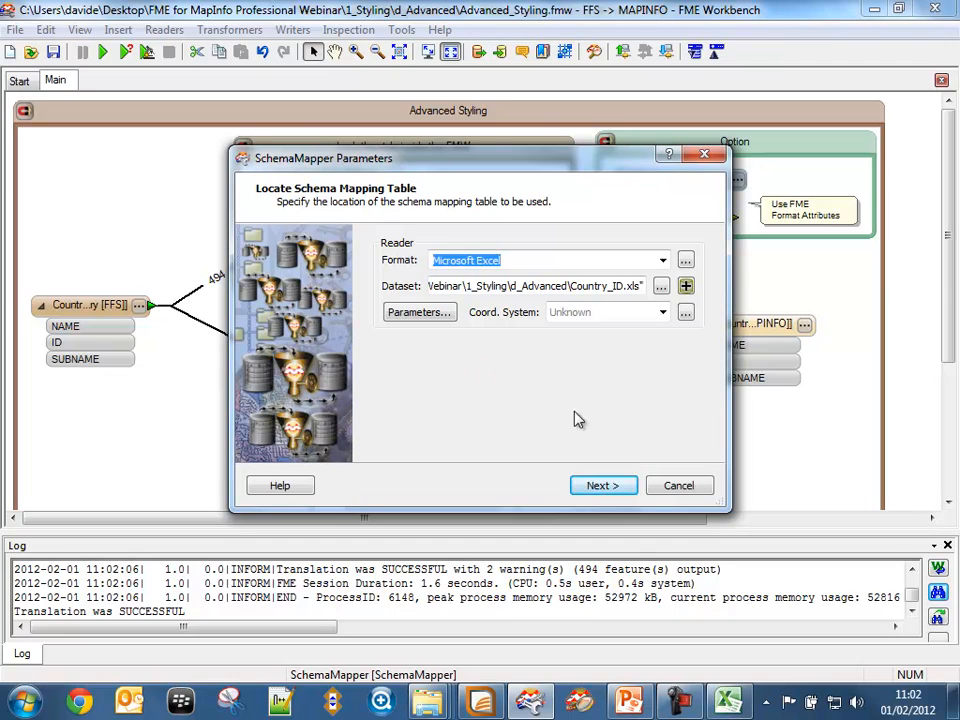
click(686, 260)
mouse_move(878, 222)
mouse_down()
mouse_move(879, 306)
mouse_move(877, 214)
mouse_up()
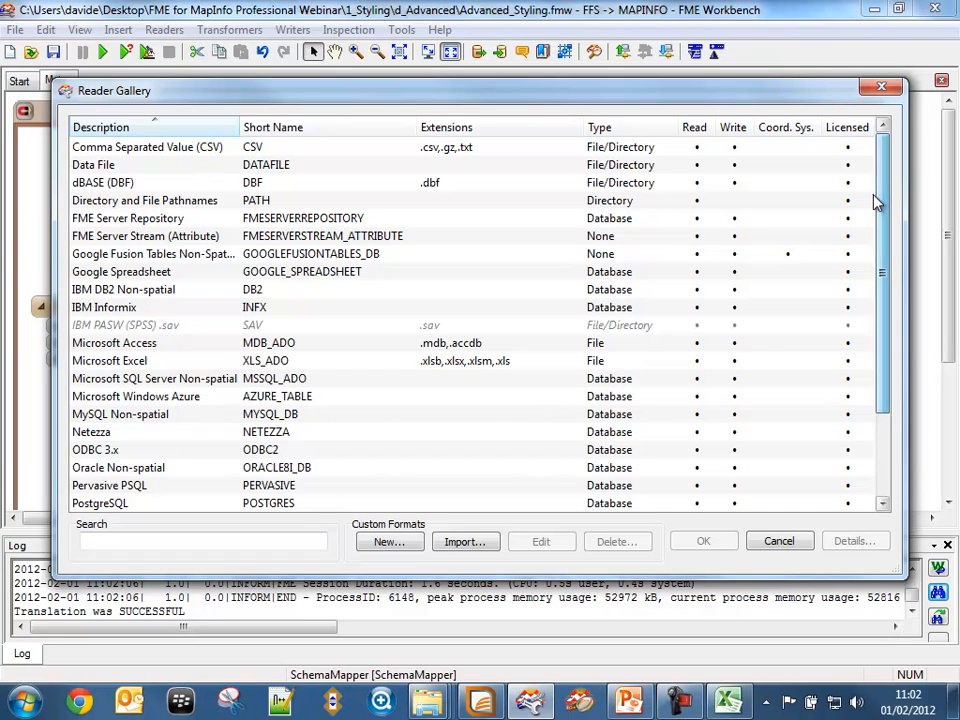
click(793, 540)
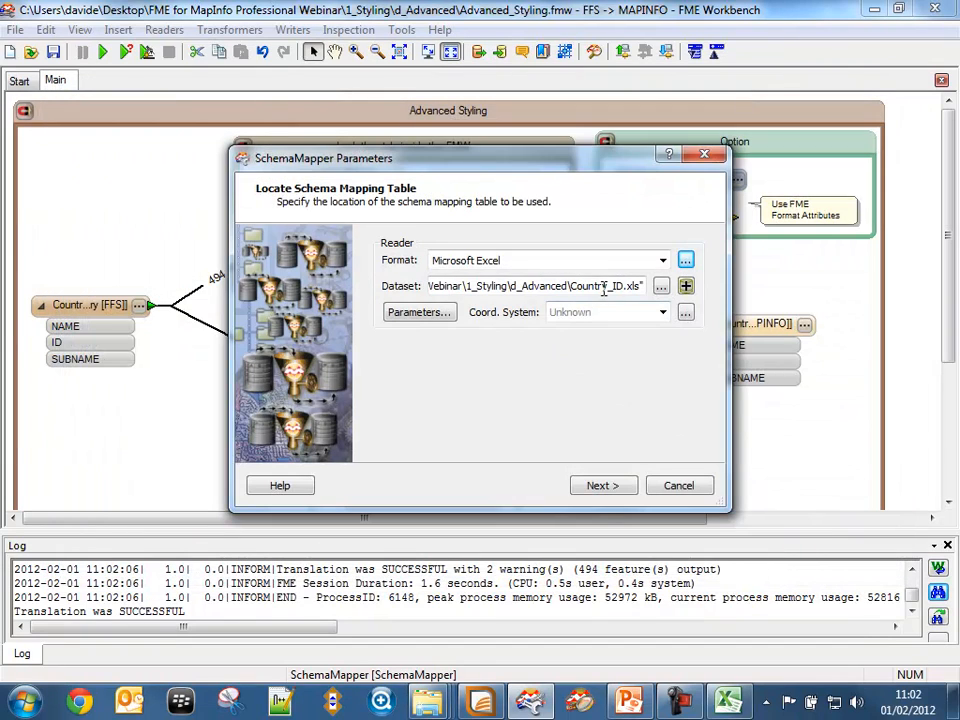
Review the SchemaMapper's dataset path and its Microsoft Excel reader parameters, including the table list
double_click(560, 283)
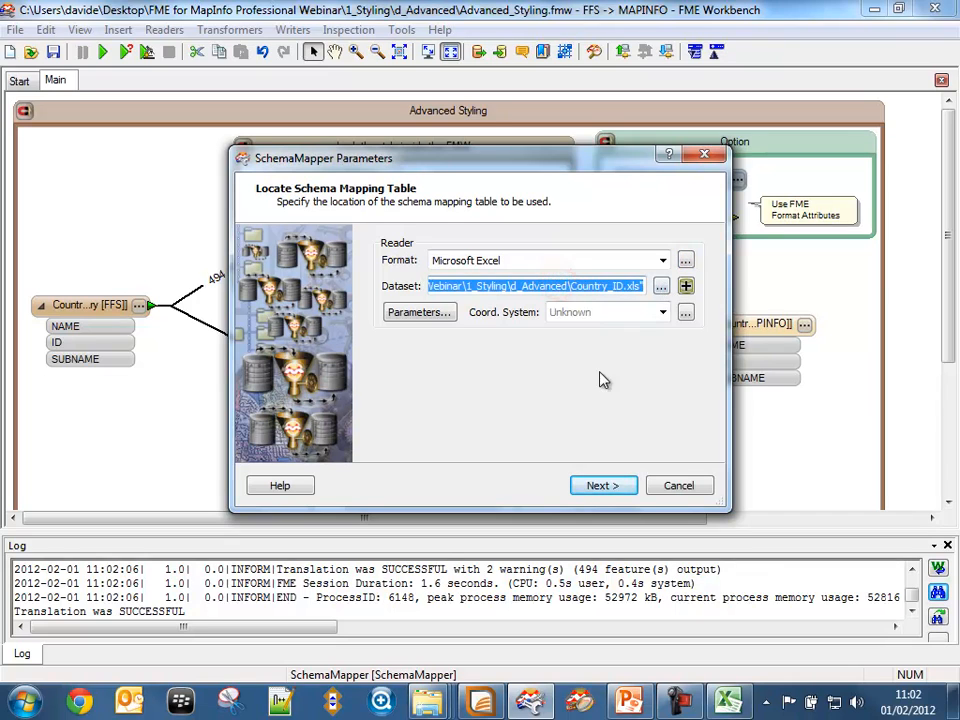
click(416, 312)
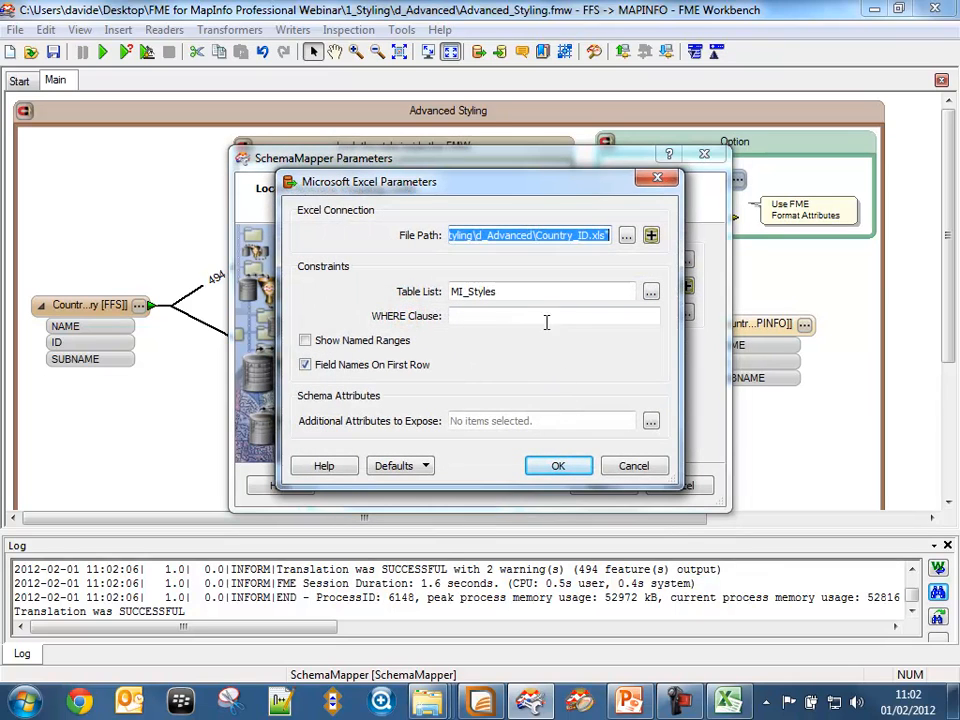
double_click(521, 291)
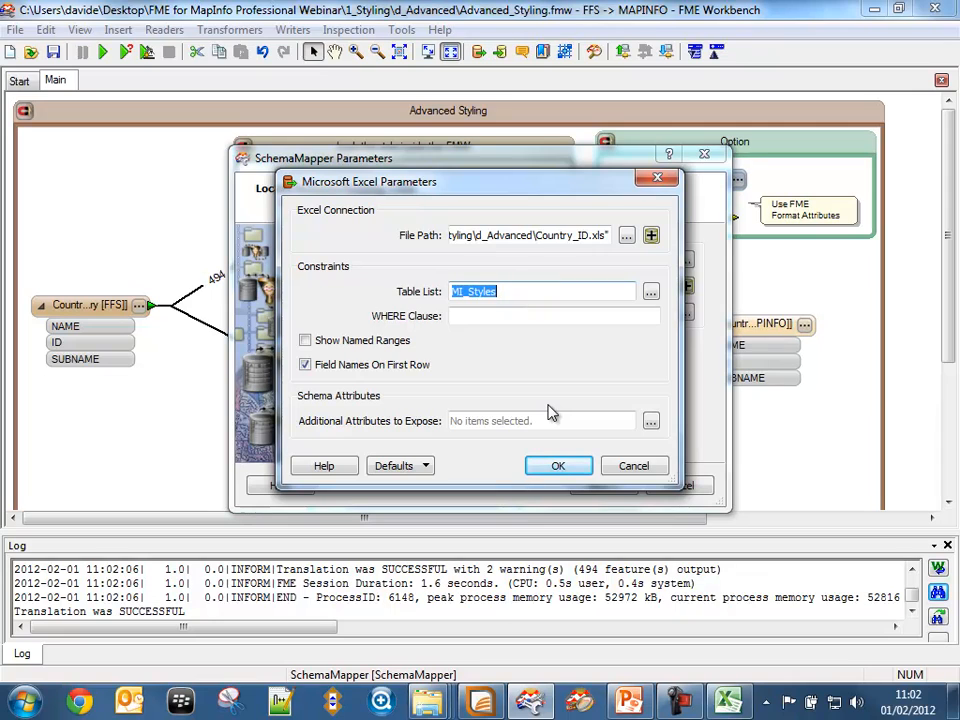
click(571, 466)
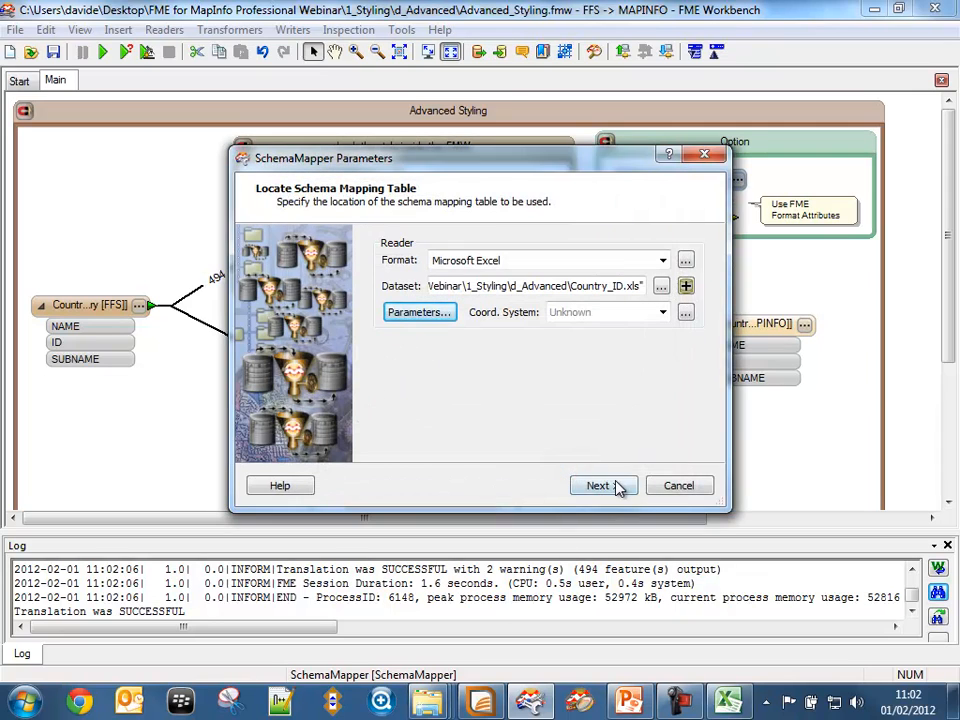
Advance to the SchemaMapper's actions and compare the Filter Features action with the CODE column in Country_ID.xls
click(615, 483)
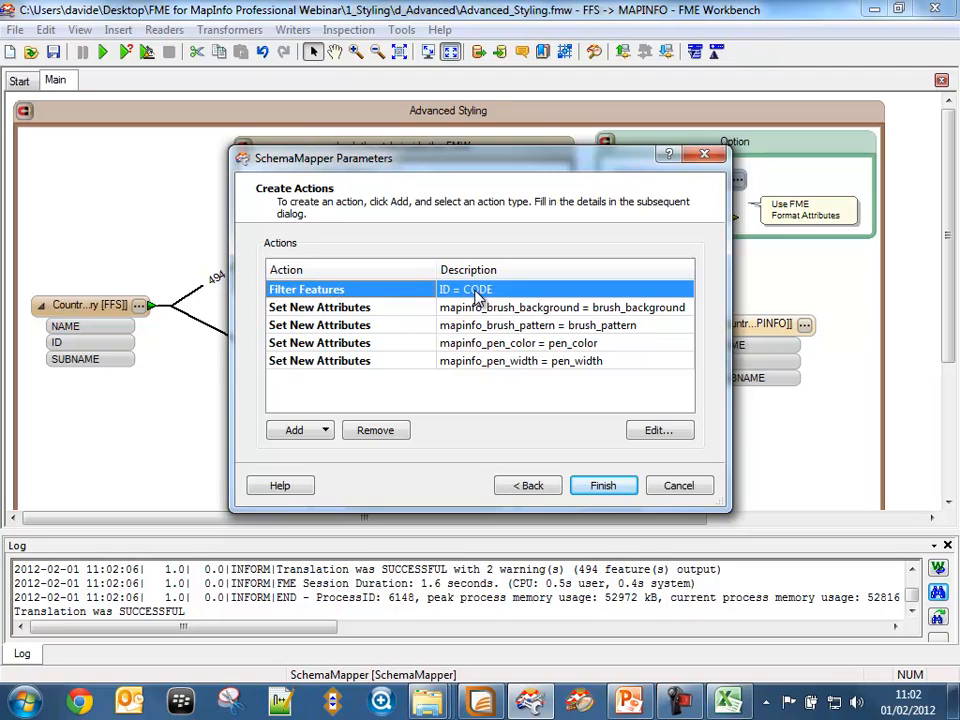
click(728, 701)
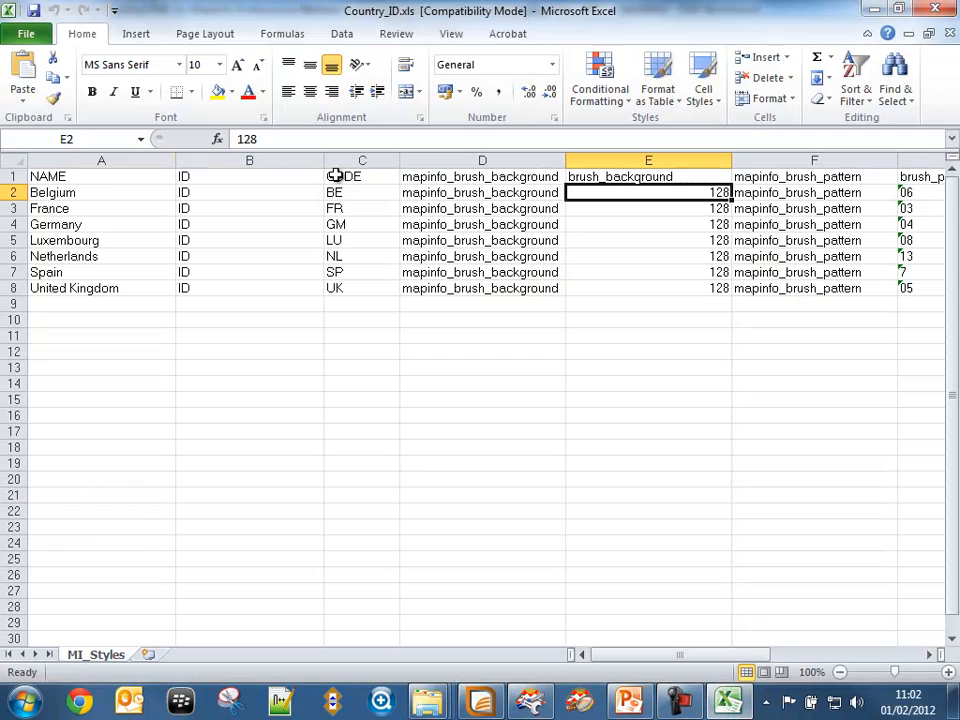
click(345, 178)
click(874, 9)
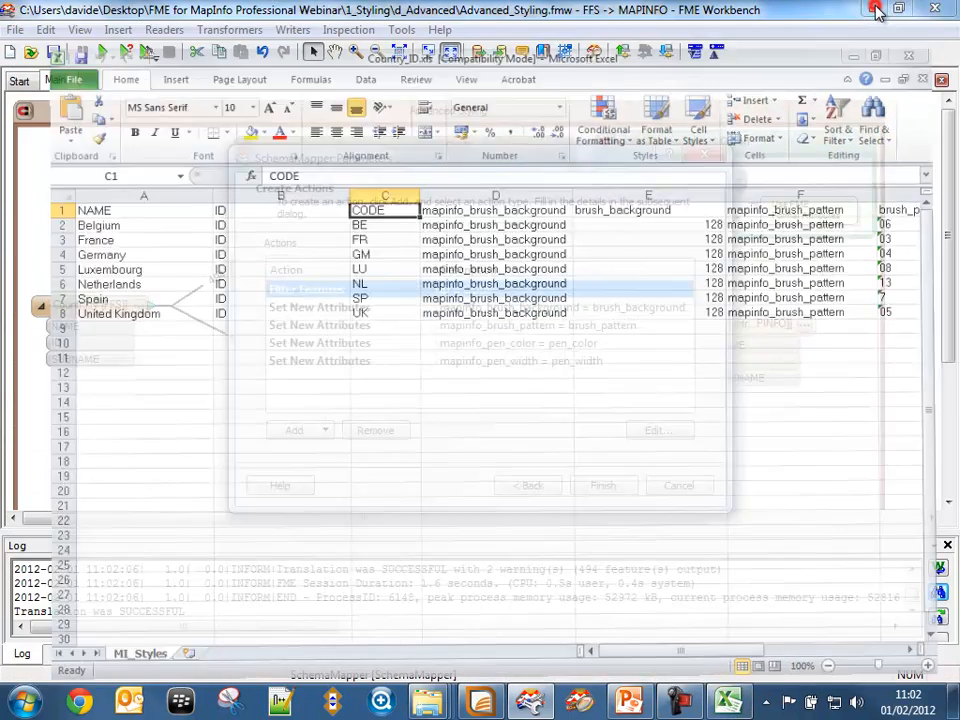
Compare the SchemaMapper's mapinfo_brush_background action with the brush_background column in Country_ID.xls
click(303, 309)
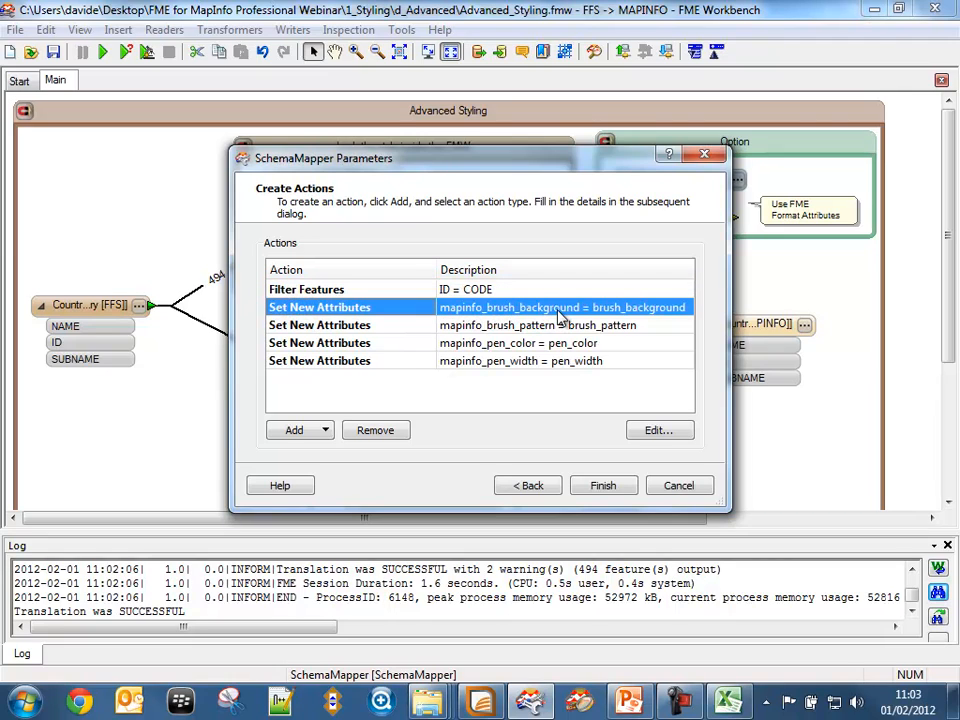
click(730, 702)
click(662, 176)
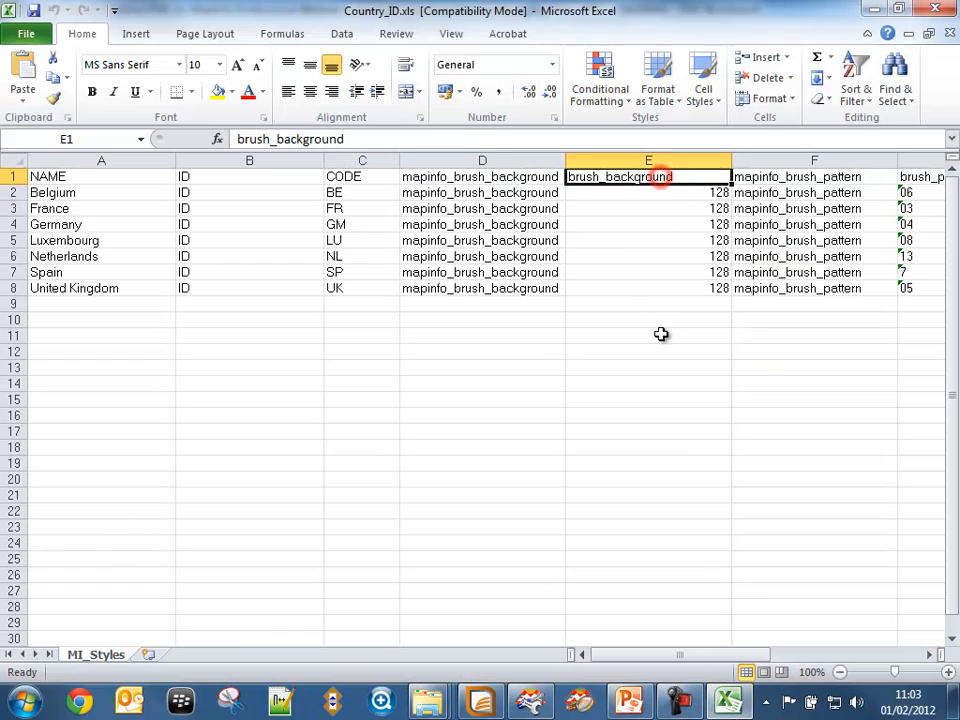
click(873, 9)
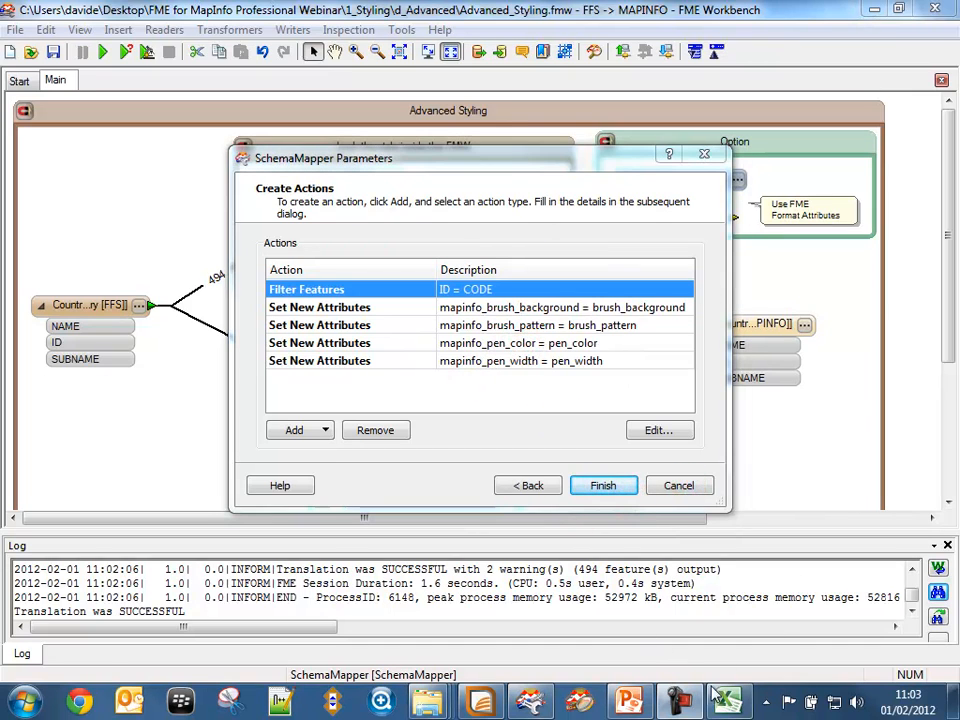
In Country_ID.xls, paste 43520 as the brush_background value for Belgium and fill it down to France and Germany
click(728, 703)
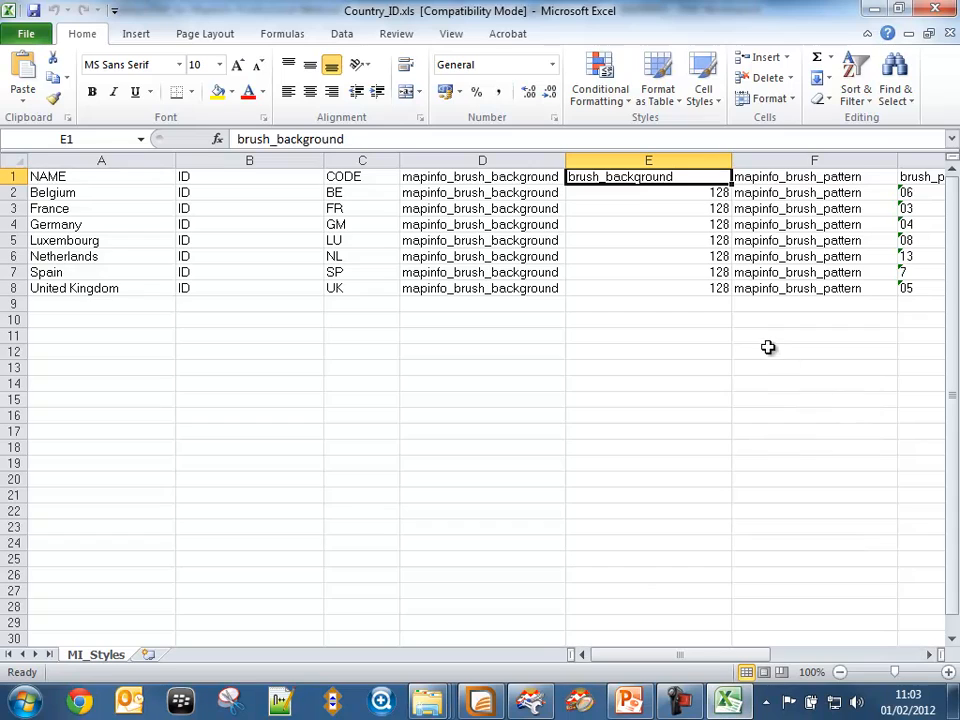
click(681, 193)
right_click(681, 193)
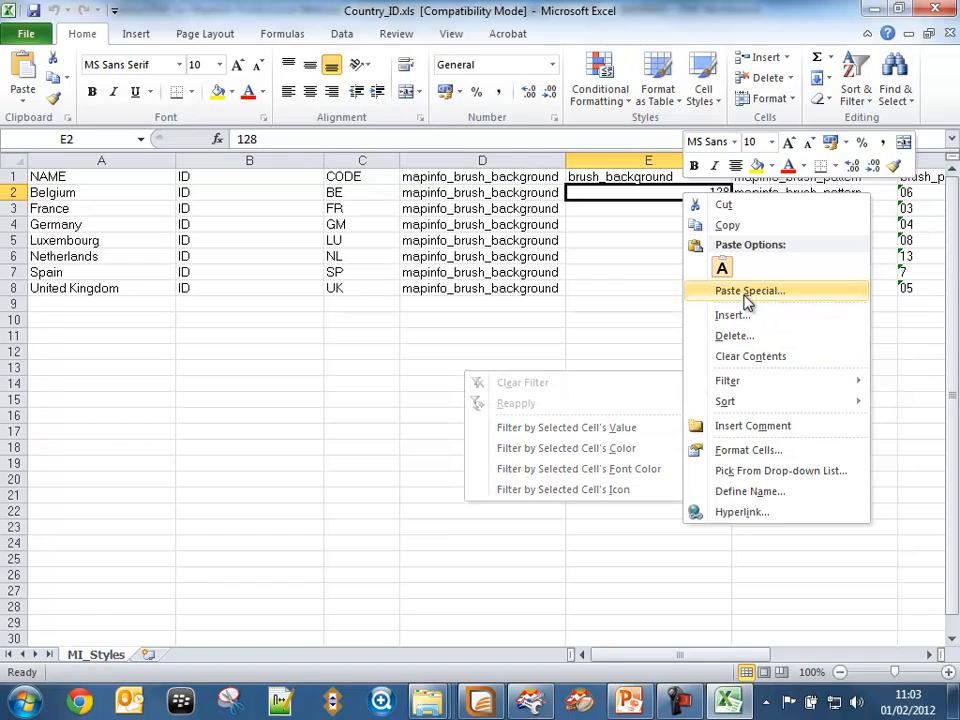
click(722, 268)
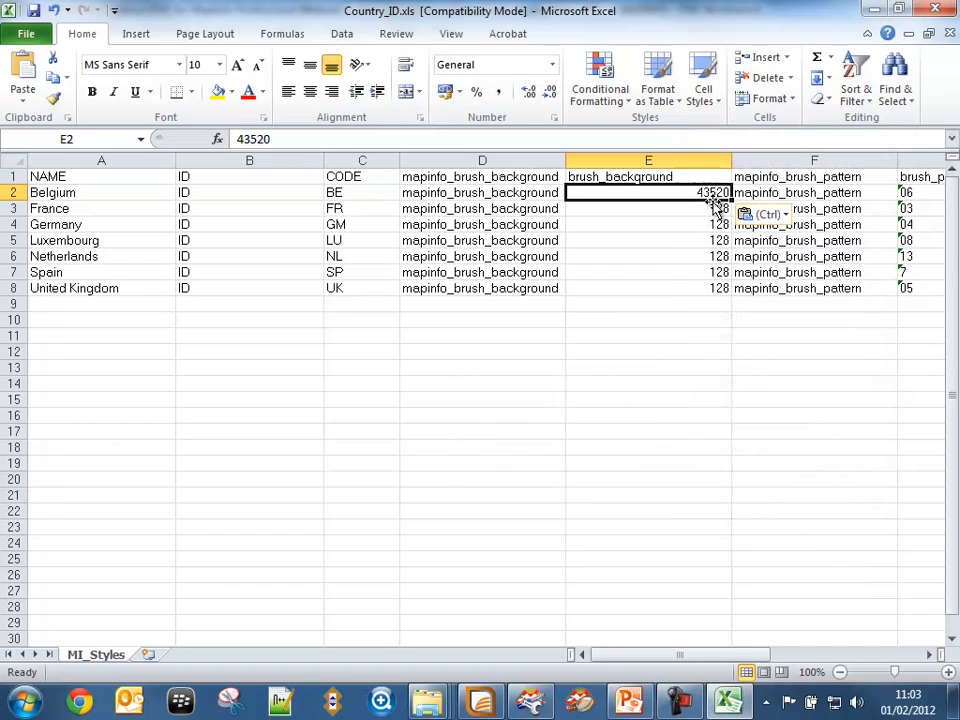
drag(731, 201, 733, 226)
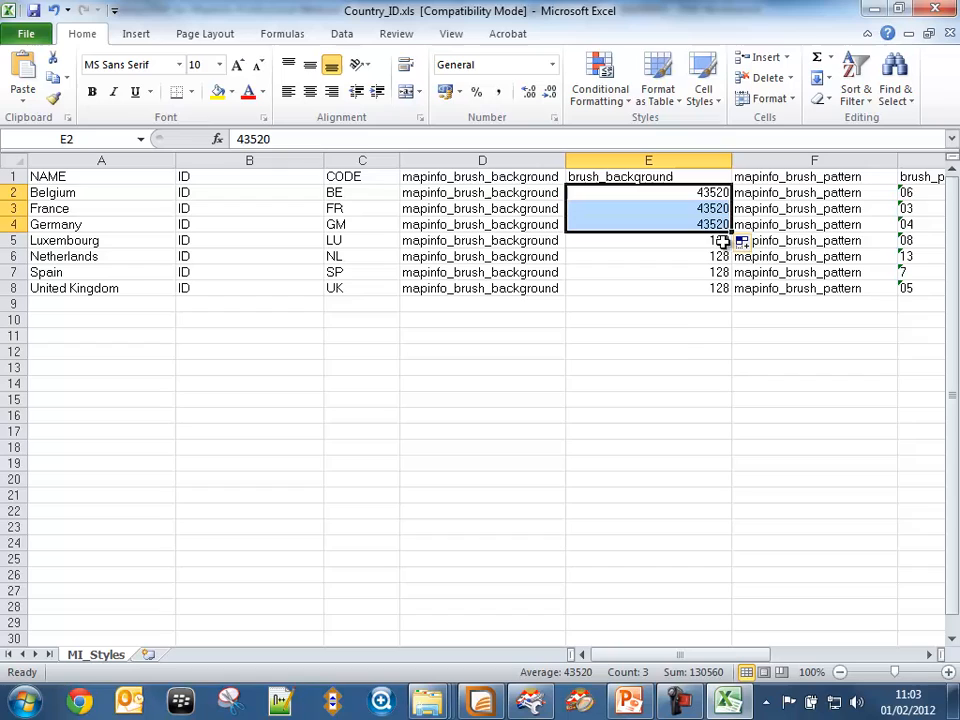
click(691, 337)
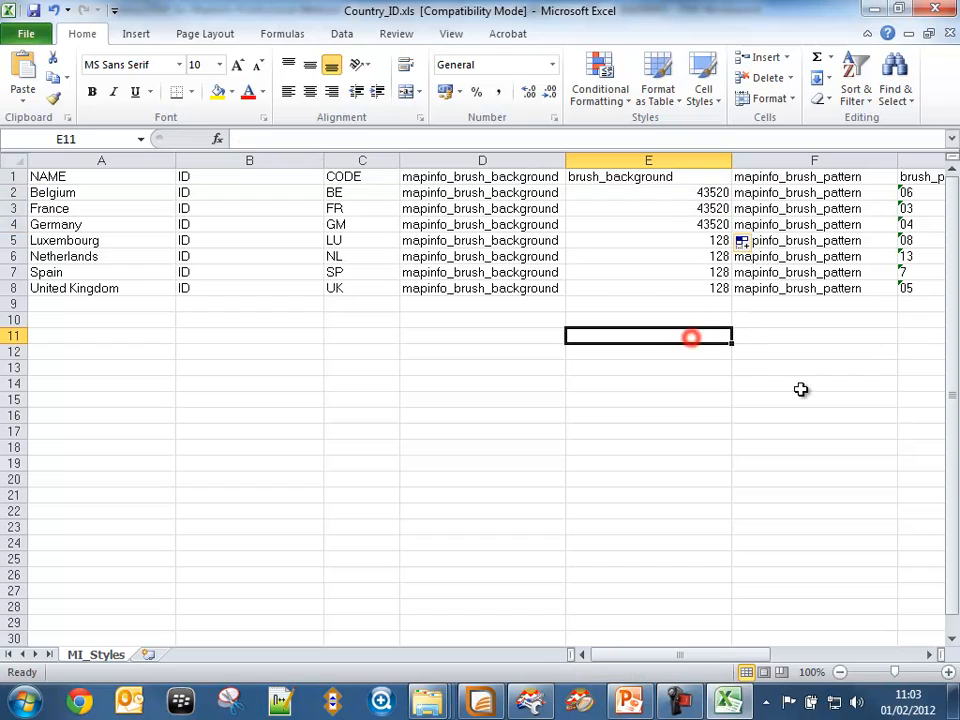
Save the Country_ID.xls workbook and close Excel
click(34, 11)
click(948, 33)
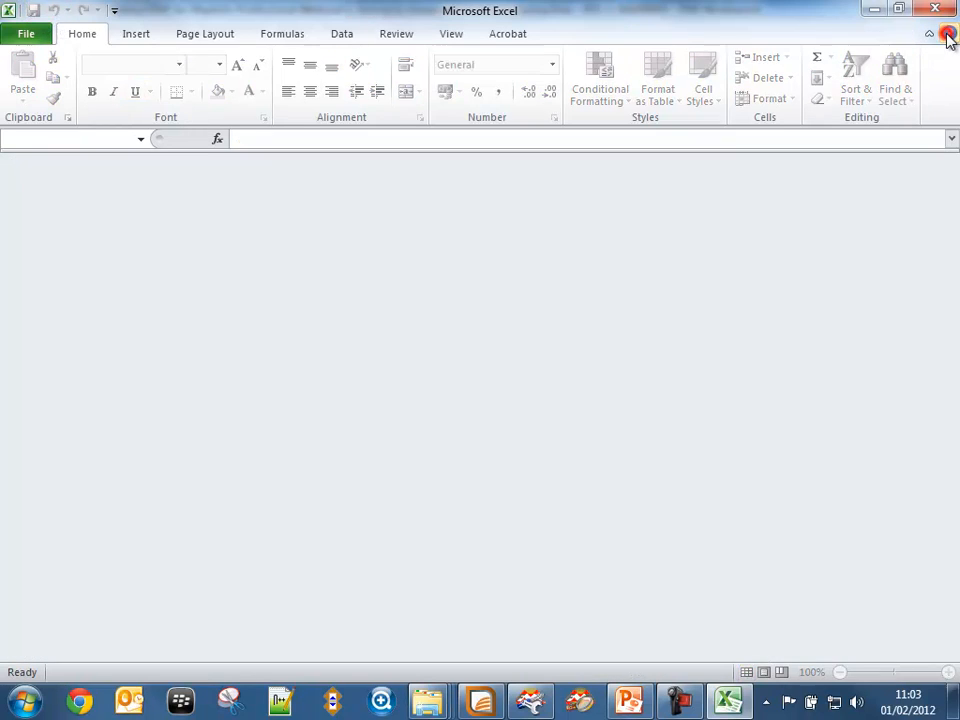
click(938, 12)
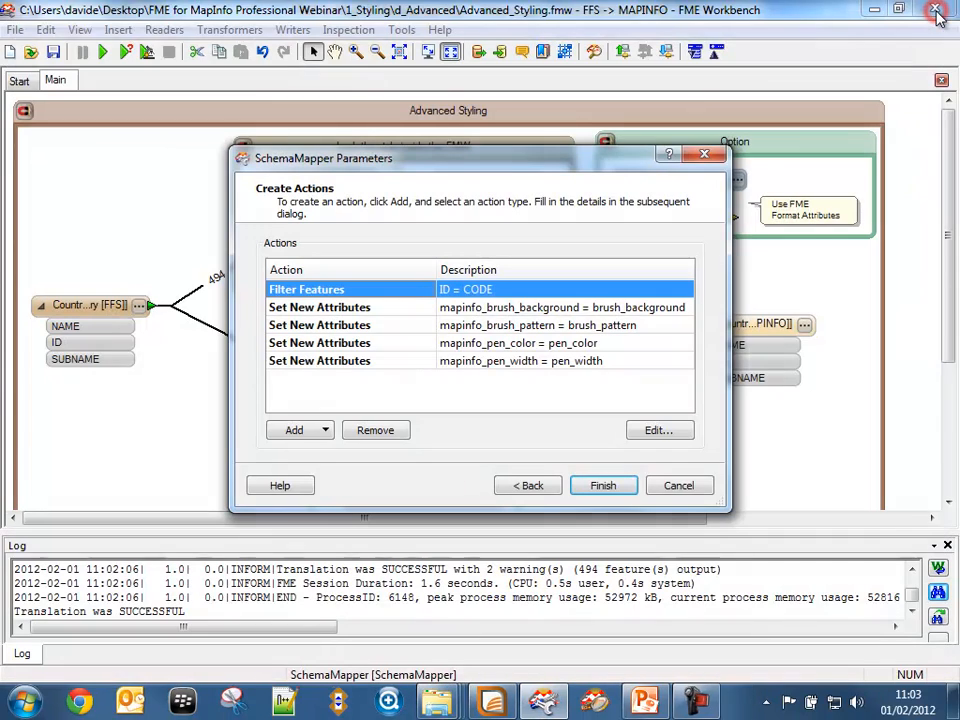
Finish the SchemaMapper parameters, rerun the Advanced_Styling workspace, and check the country map's colours in MapInfo Professional
click(607, 484)
click(102, 51)
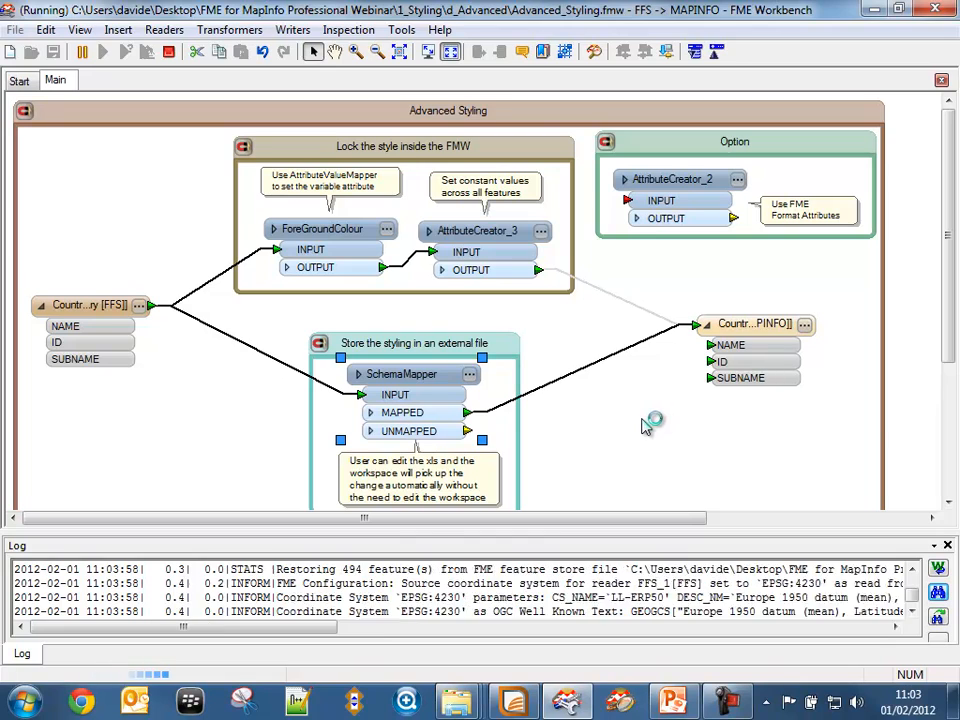
click(512, 704)
scroll(546, 454, down, 1)
scroll(546, 454, up, 1)
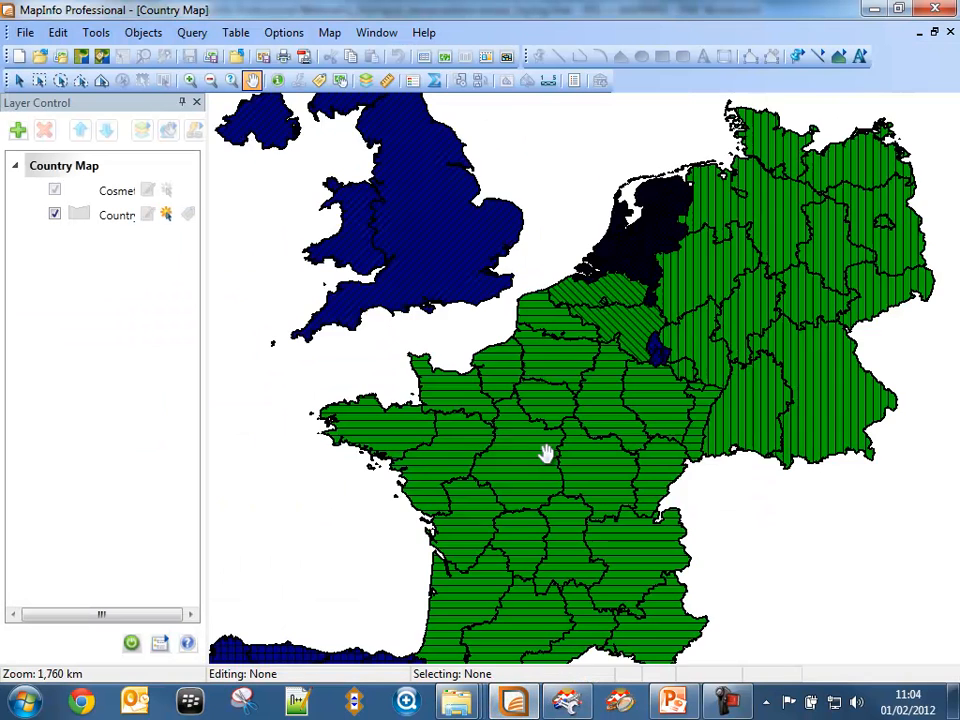
scroll(546, 454, down, 1)
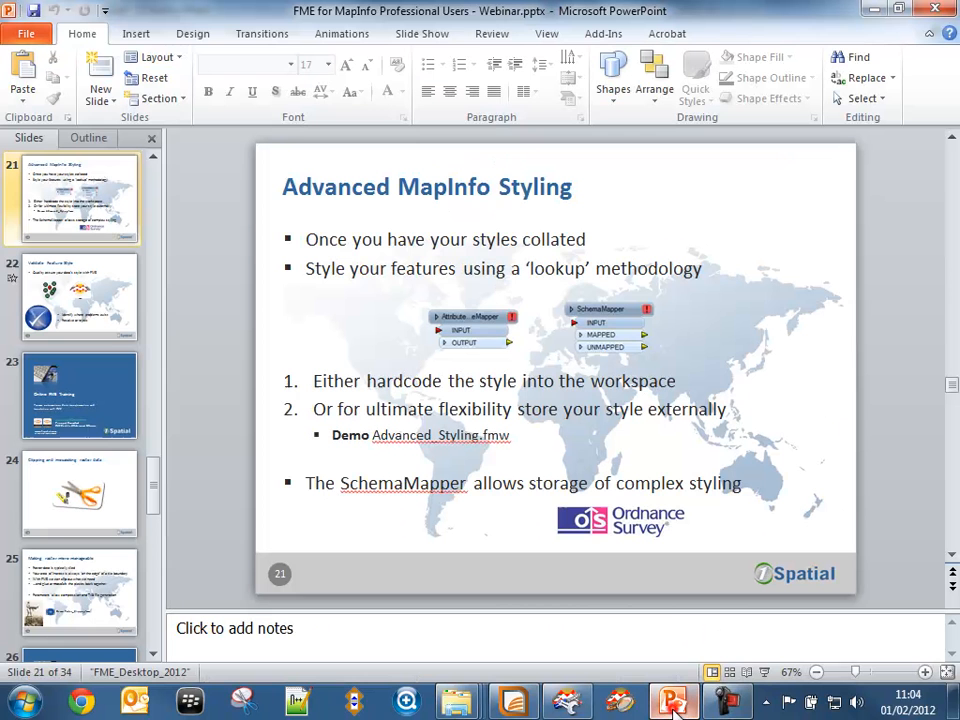
Switch to PowerPoint and present from the Advanced MapInfo Styling slide, advancing to the Validate Feature Style slide
click(672, 700)
click(764, 672)
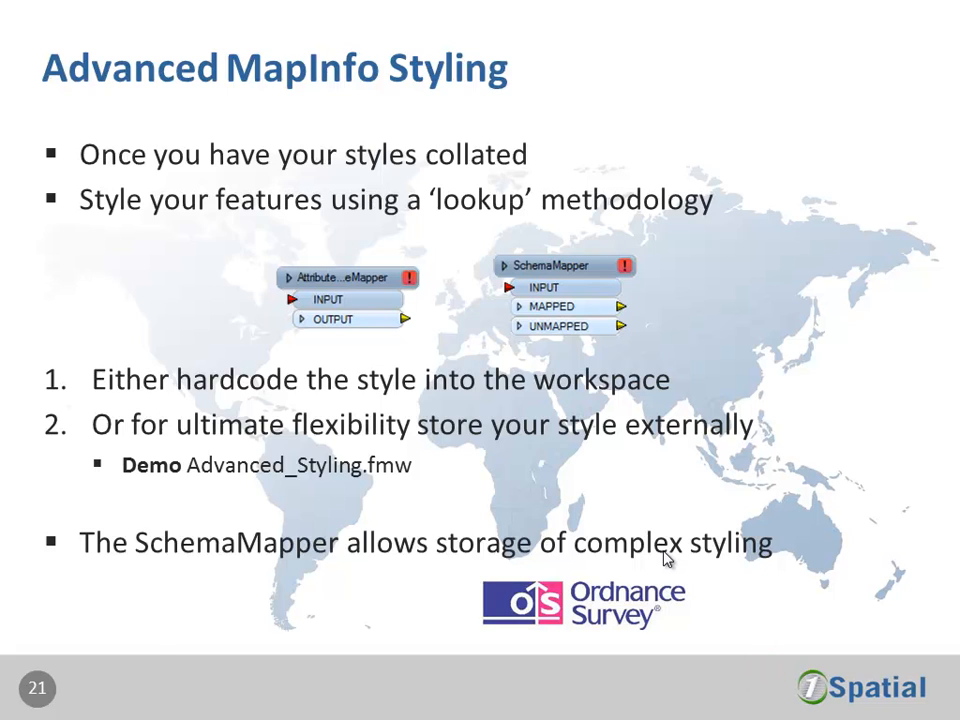
key(Right)
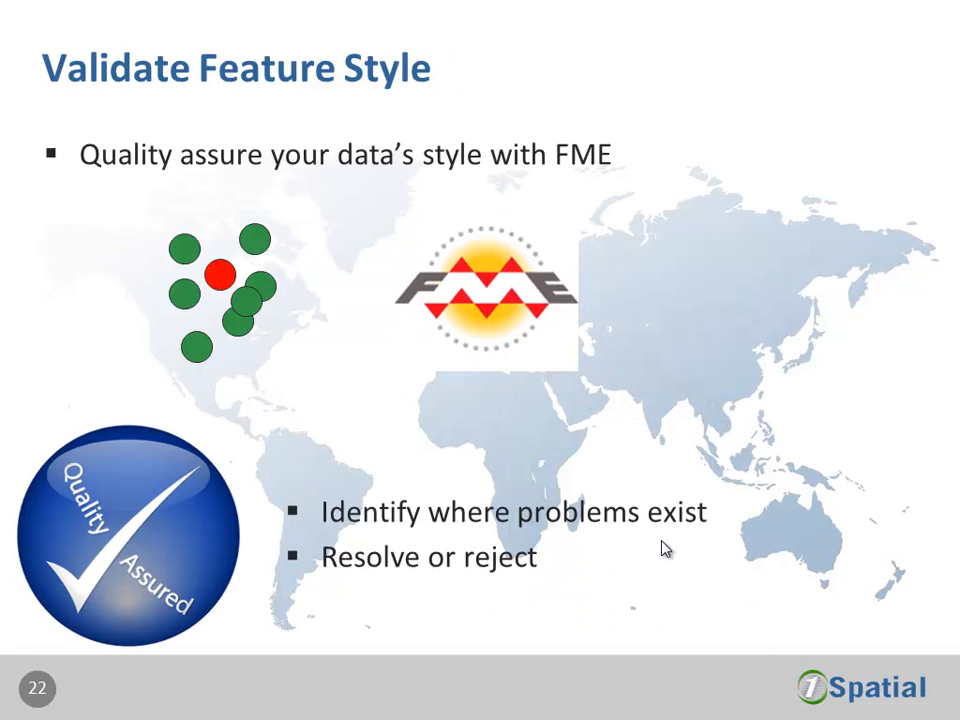
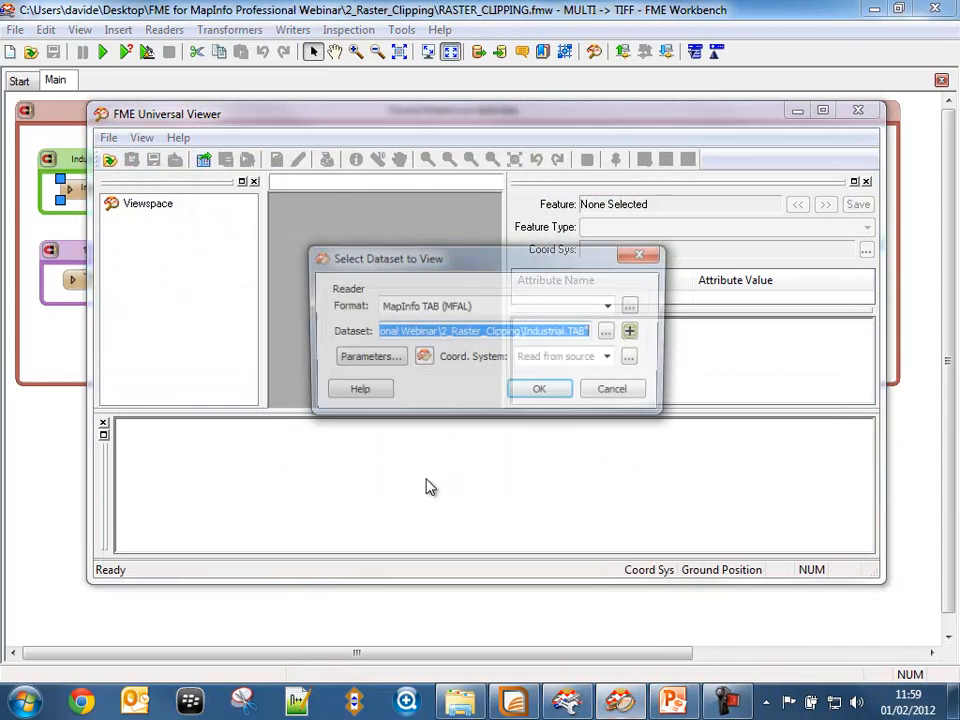
Open the Industrial.TAB MapInfo dataset in FME Universal Viewer and add the tq94se.tif raster to the same view, using the TIFF format
click(542, 391)
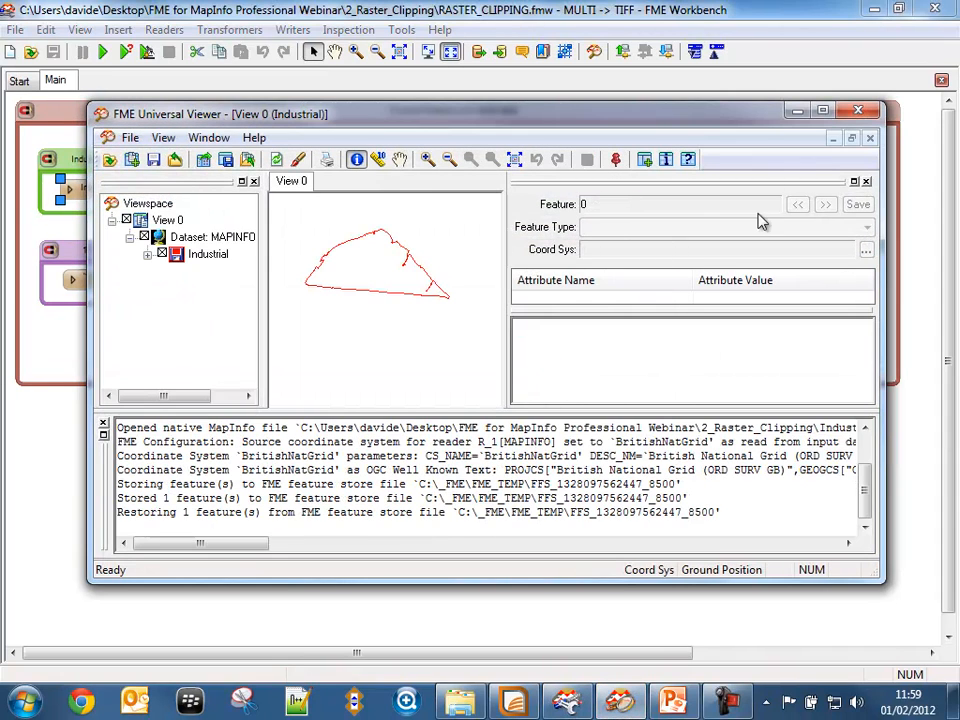
click(132, 160)
click(538, 303)
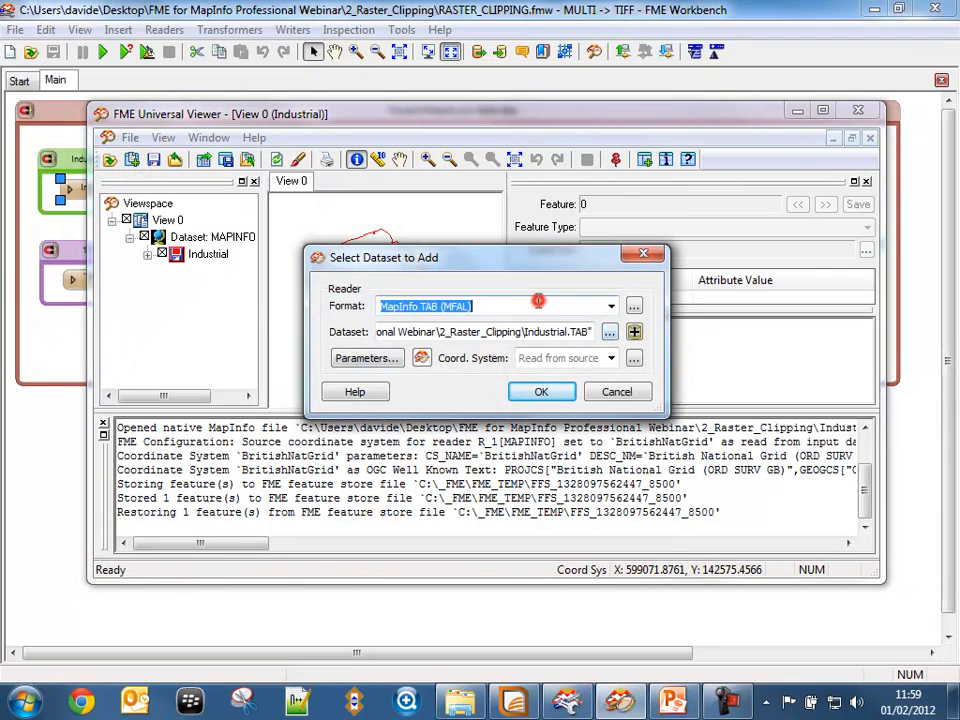
text(tif)
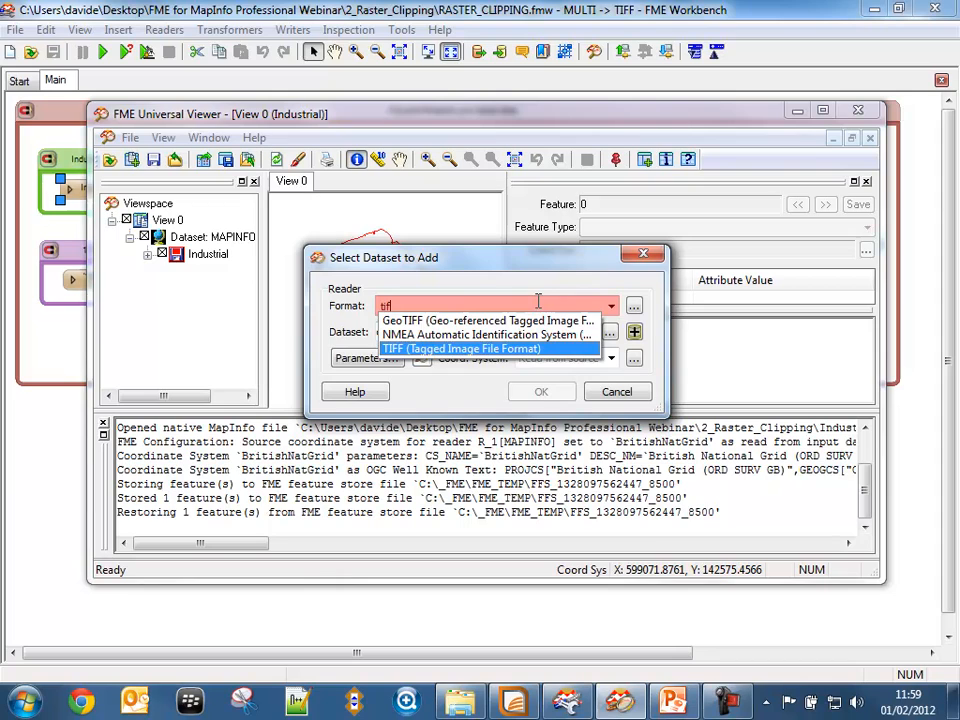
key(Tab)
click(609, 333)
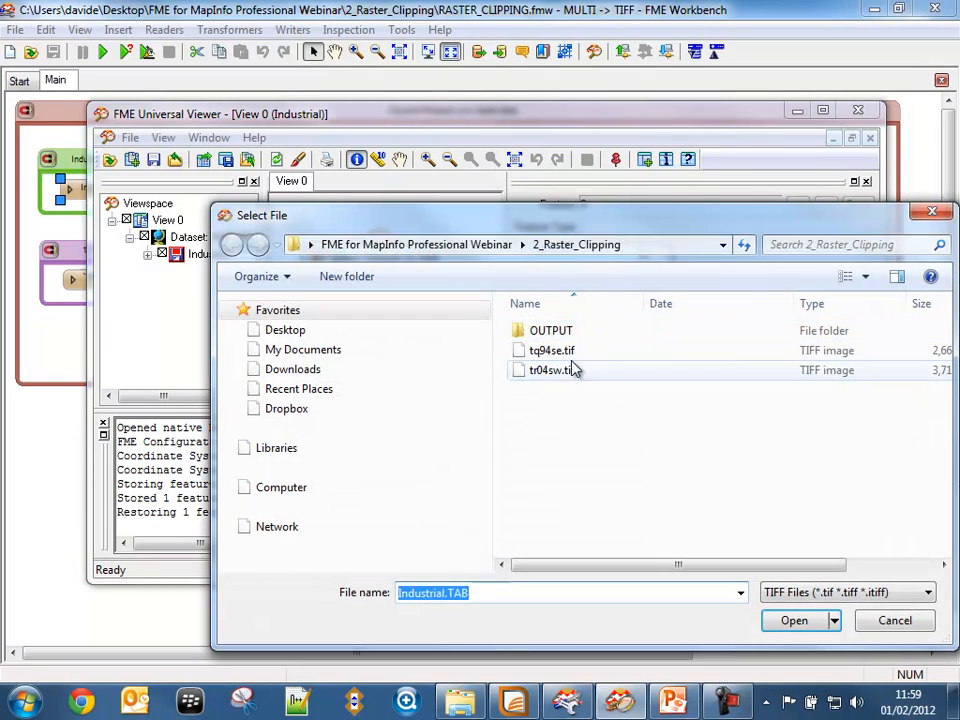
click(546, 347)
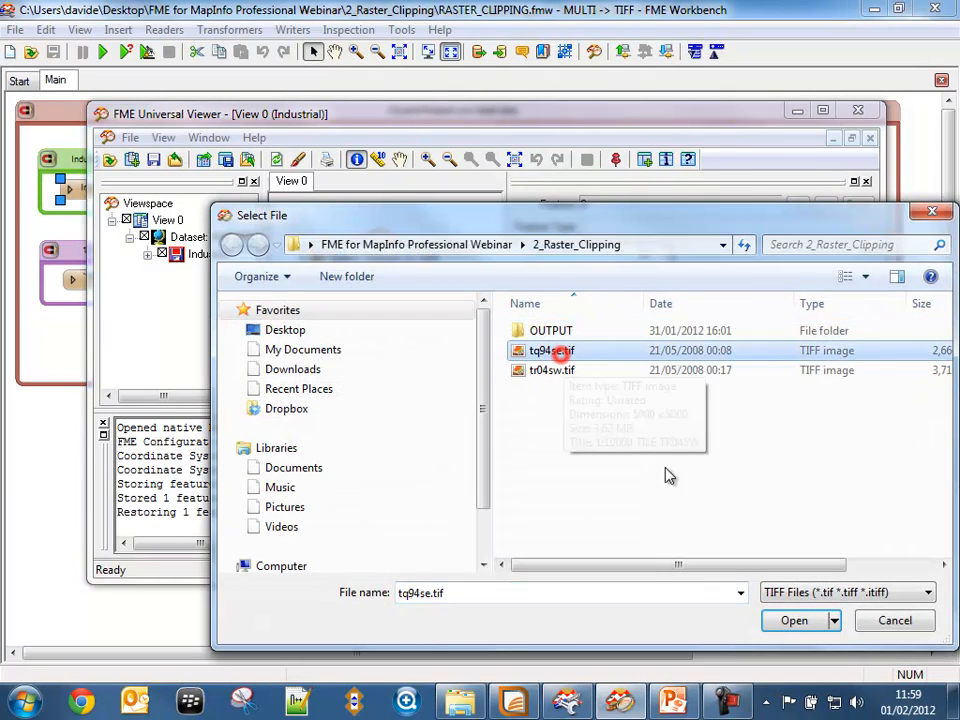
click(793, 626)
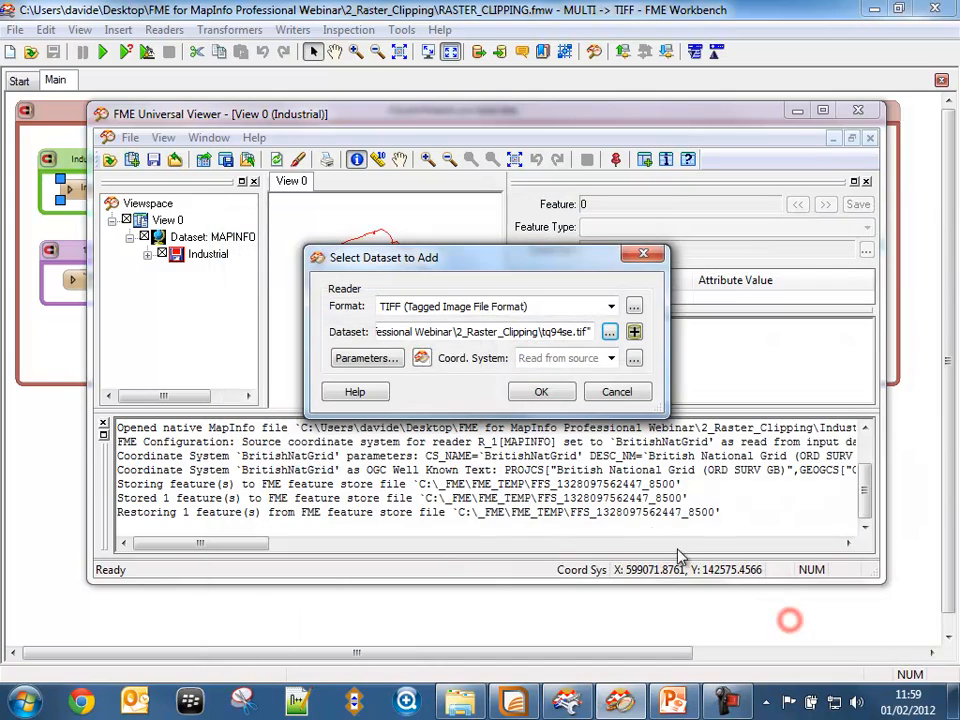
click(552, 392)
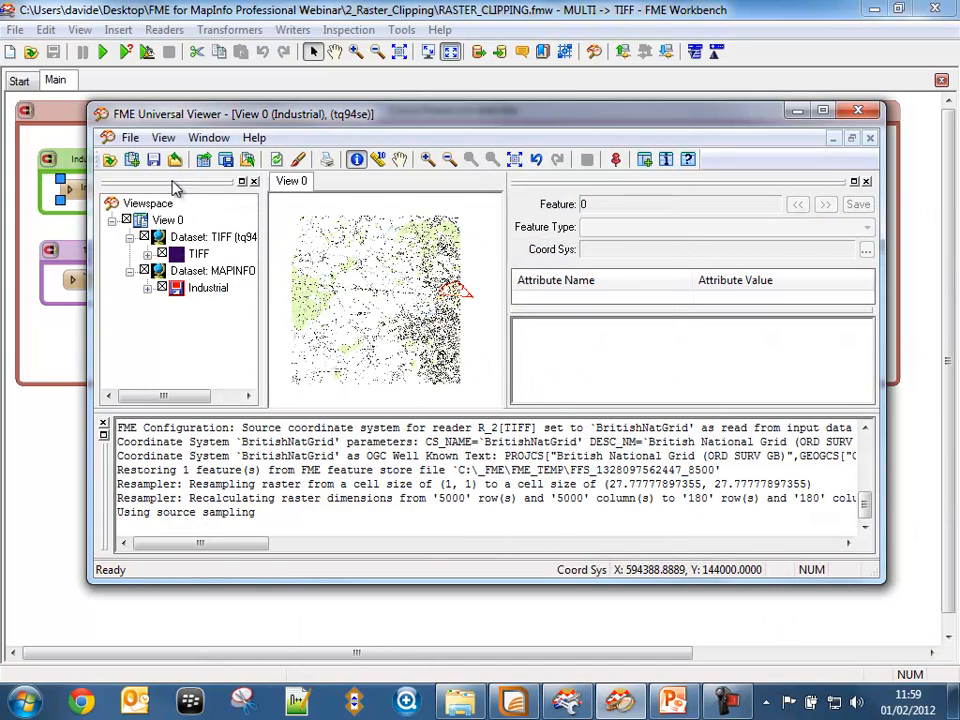
Add the second TIFF raster tile, tr04sw.tif, to the current view
click(133, 163)
click(611, 330)
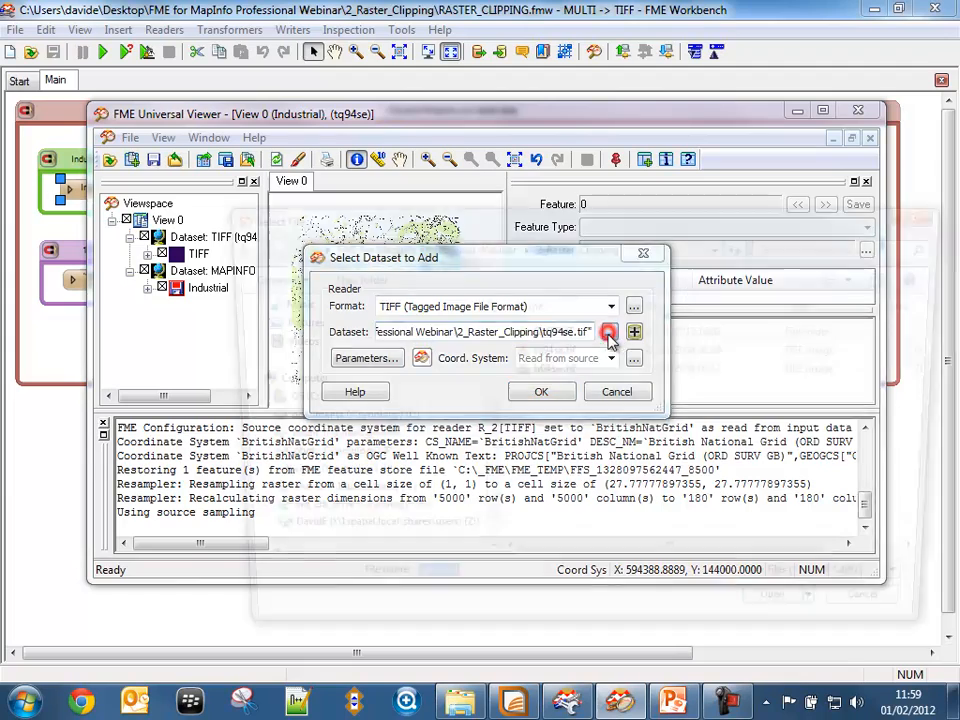
click(550, 370)
click(790, 619)
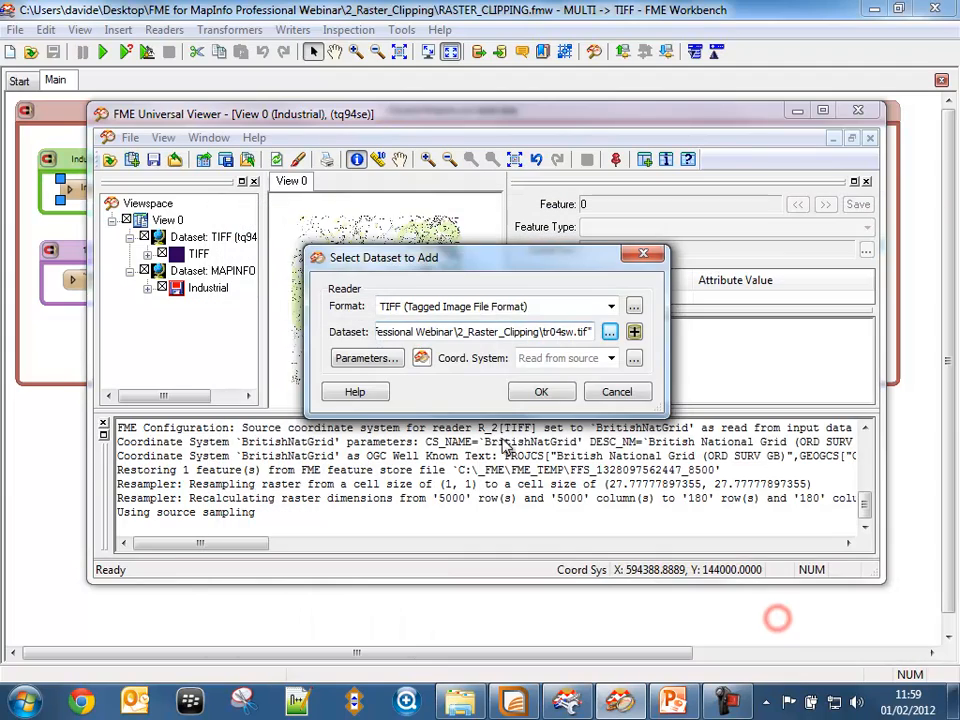
click(522, 392)
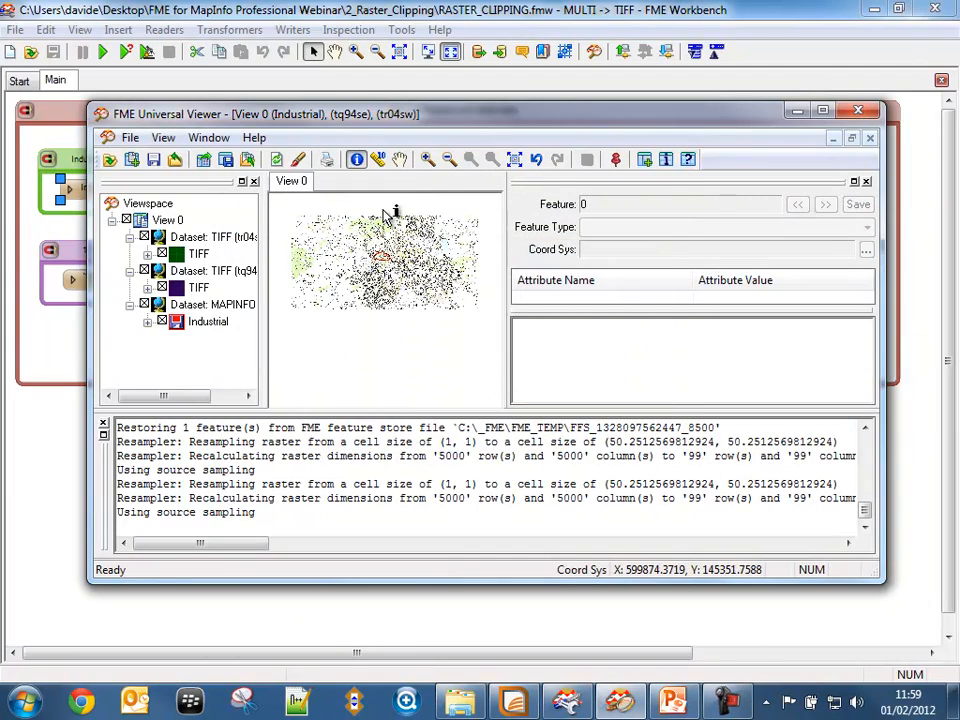
Maximize the viewer, zoom in on the industrial area polygon, and move the MapInfo dataset above both TIFF tiles
double_click(484, 125)
click(420, 51)
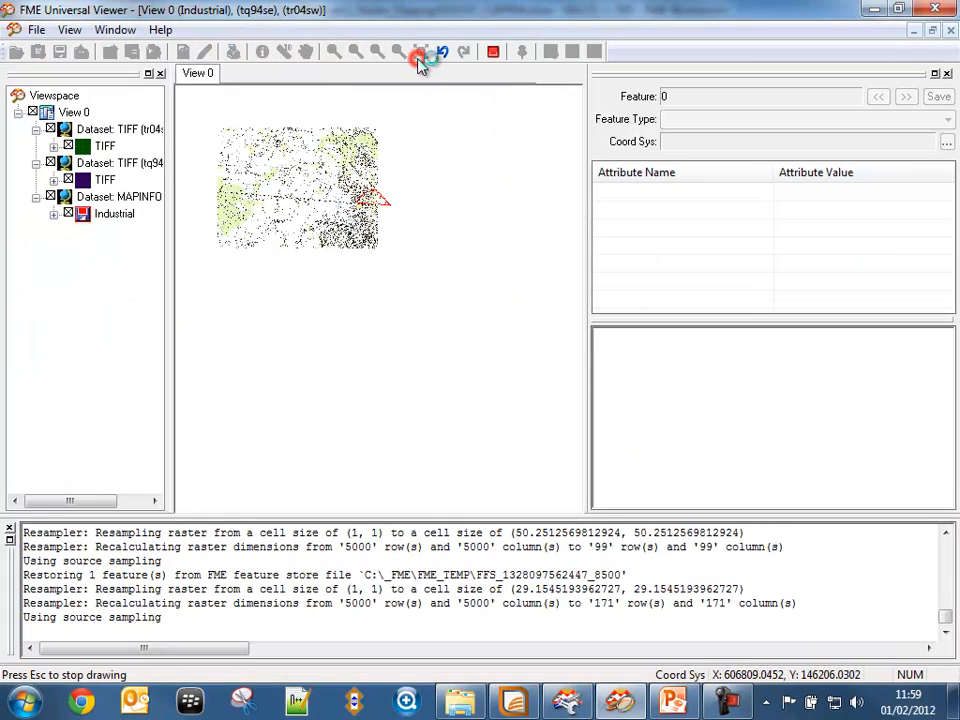
click(334, 51)
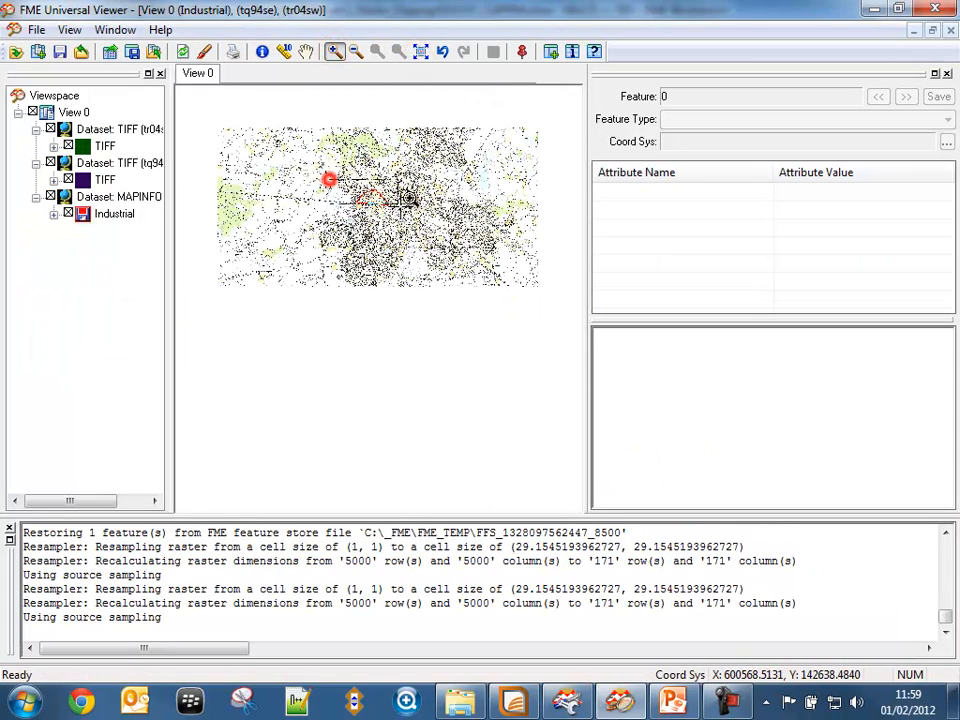
drag(330, 180, 411, 219)
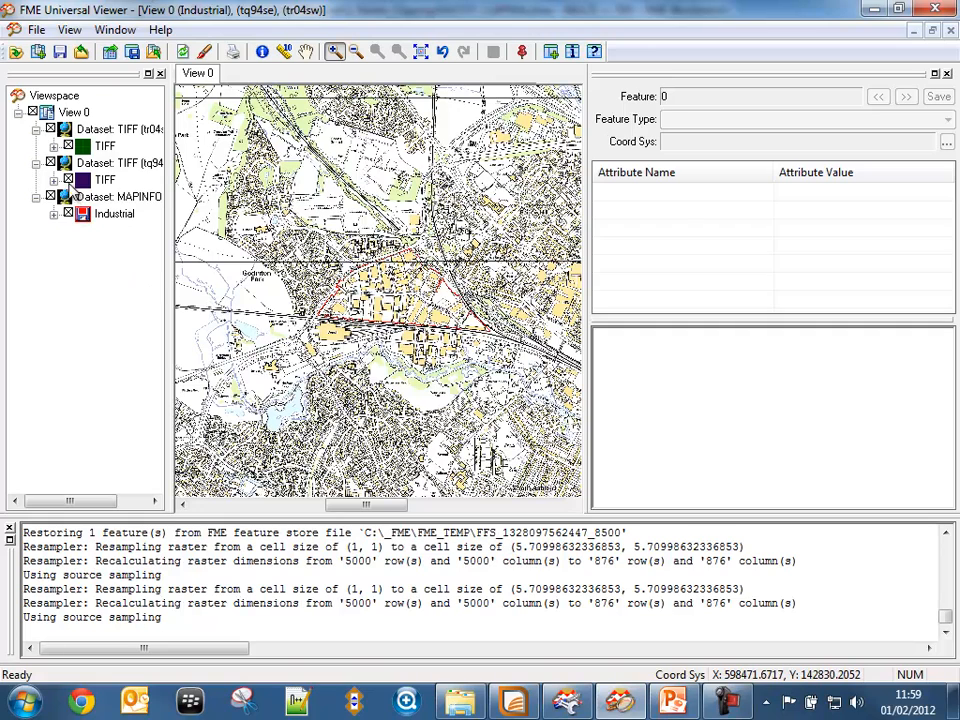
drag(72, 194, 84, 110)
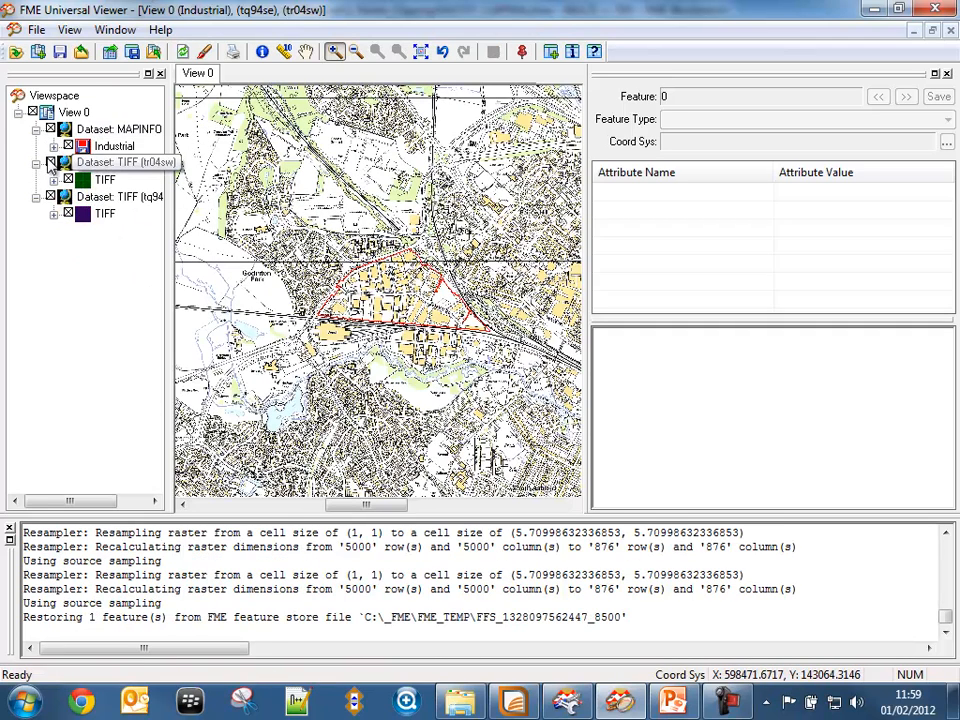
Hide and show the tr04sw and tq94se tiles in turn to examine the polygon's overlap, and close the viewer
click(50, 163)
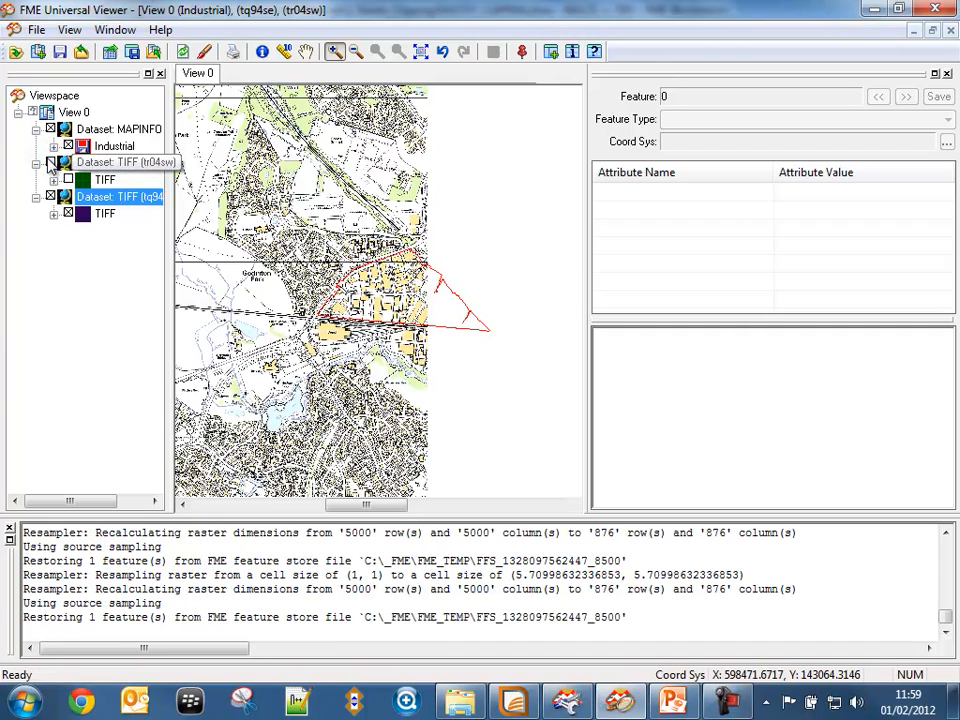
click(50, 163)
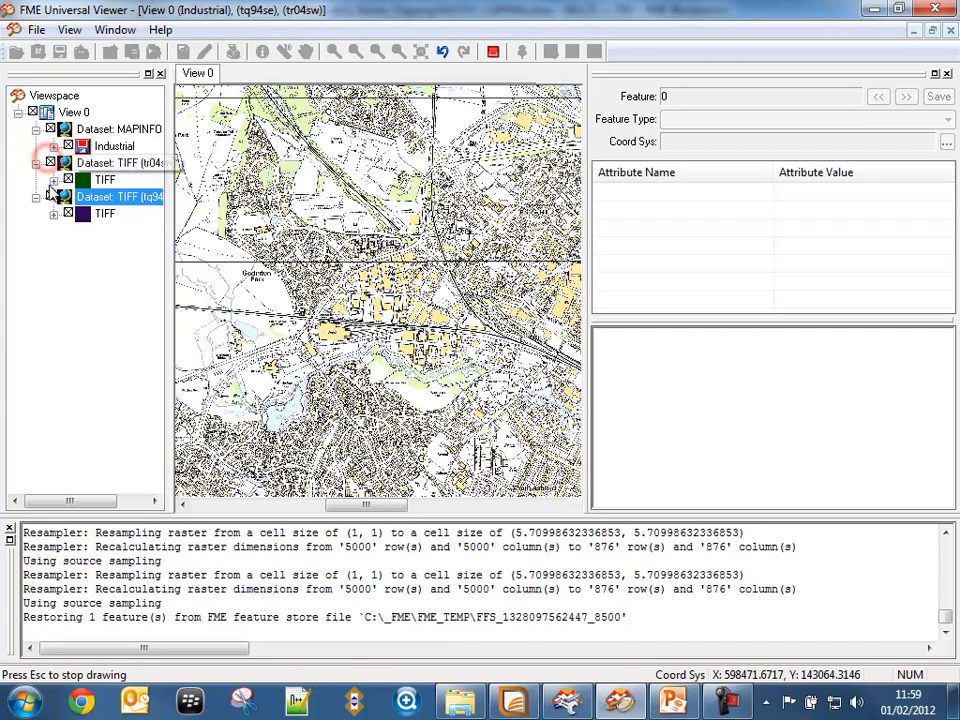
click(50, 197)
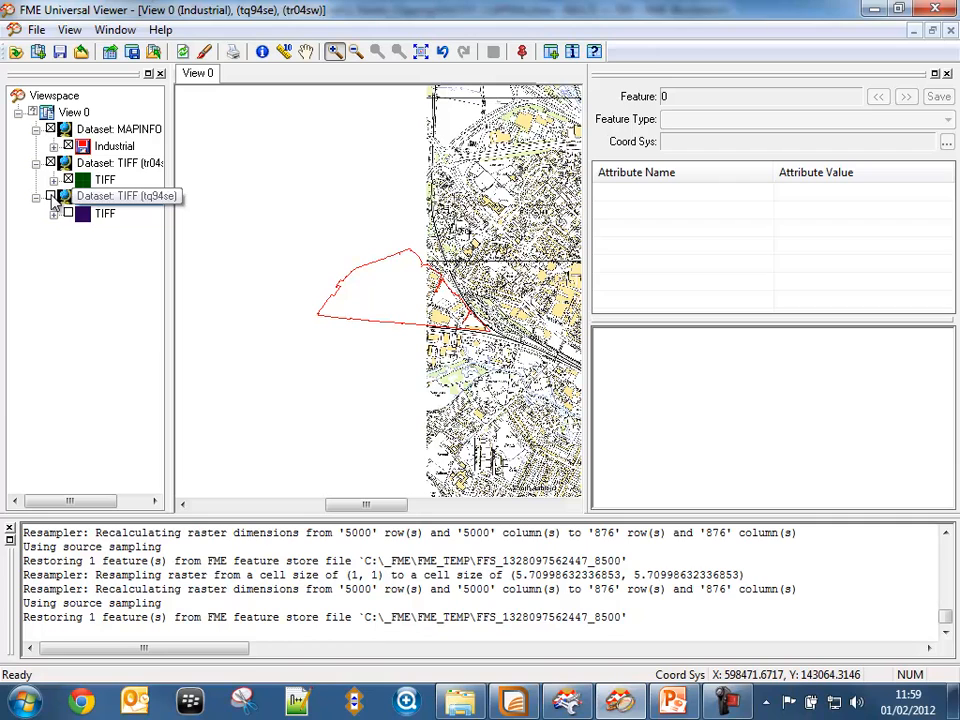
click(50, 197)
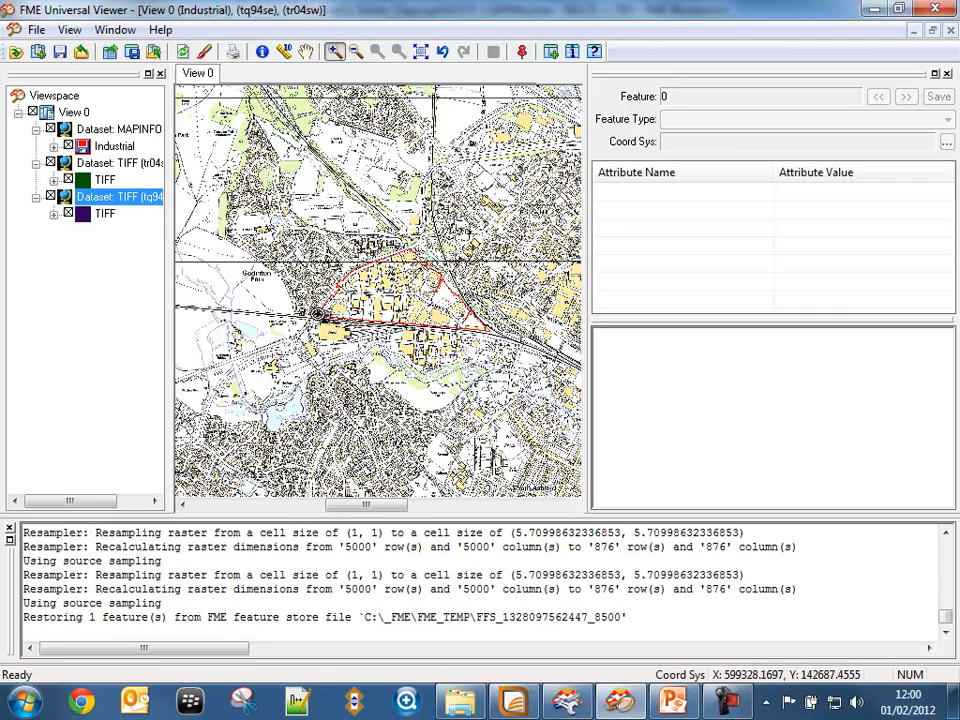
click(933, 10)
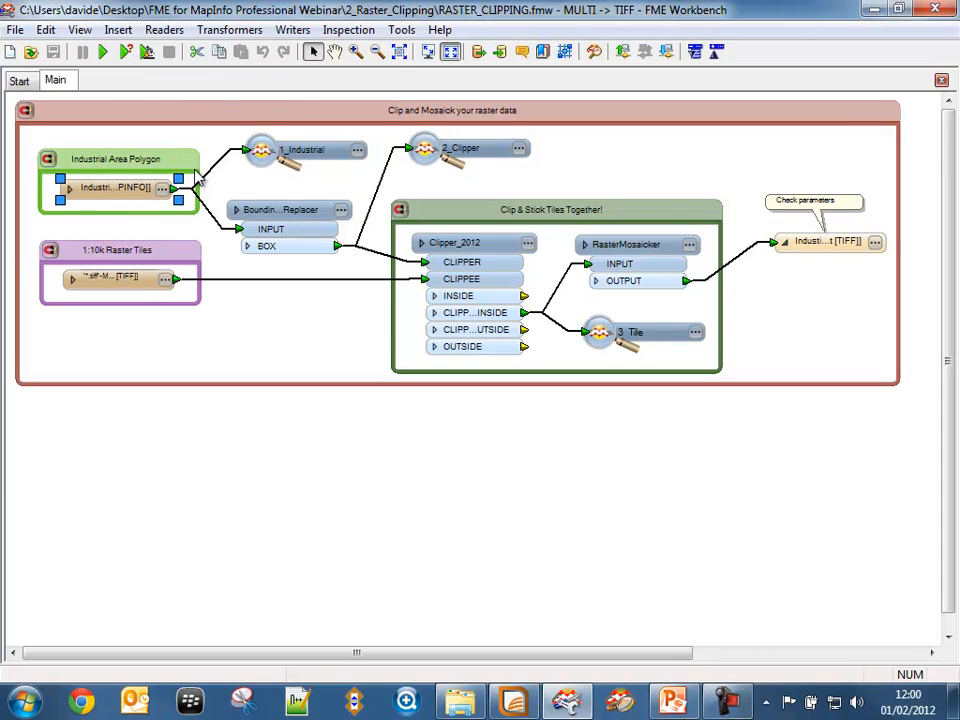
Review the Clipper_2012 transformer's parameters and its parallel processing level options, keeping No Parallelism
mouse_move(297, 222)
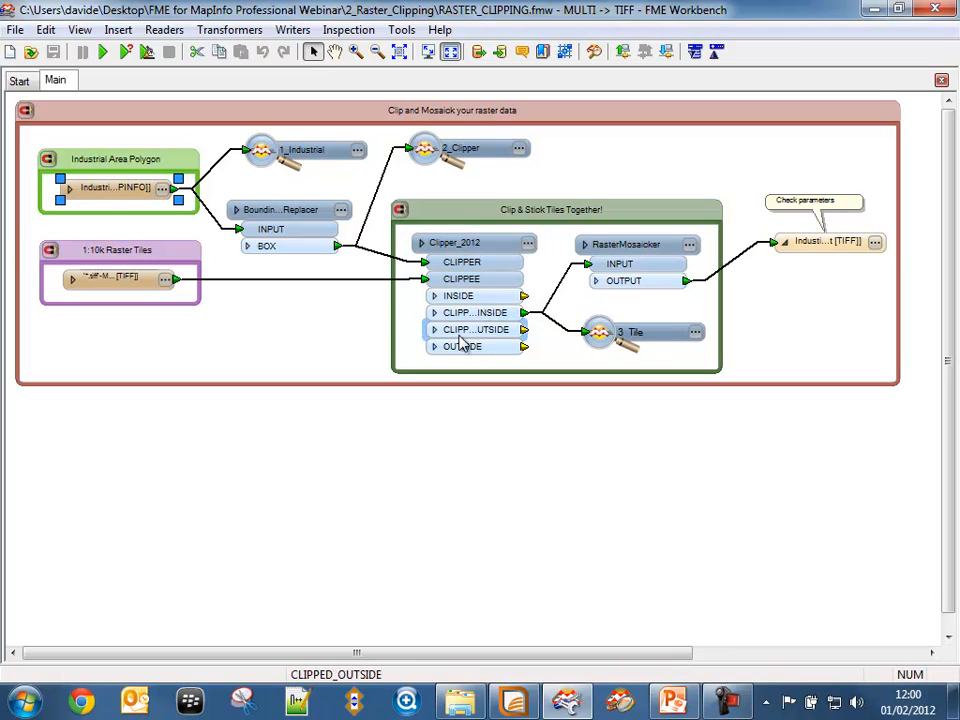
click(528, 246)
click(530, 181)
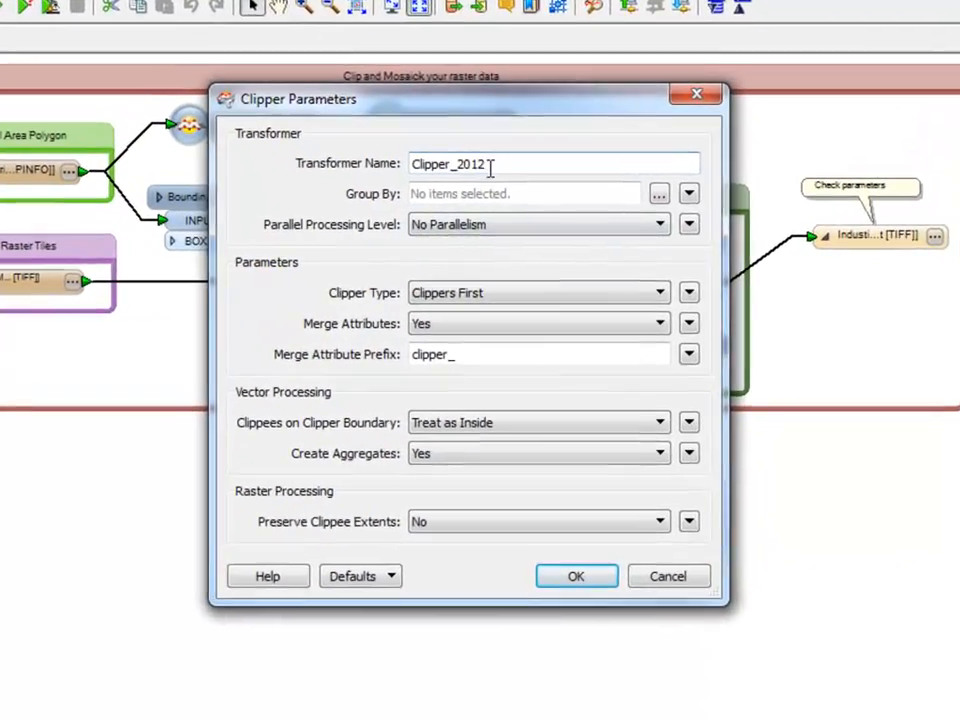
drag(506, 183, 478, 182)
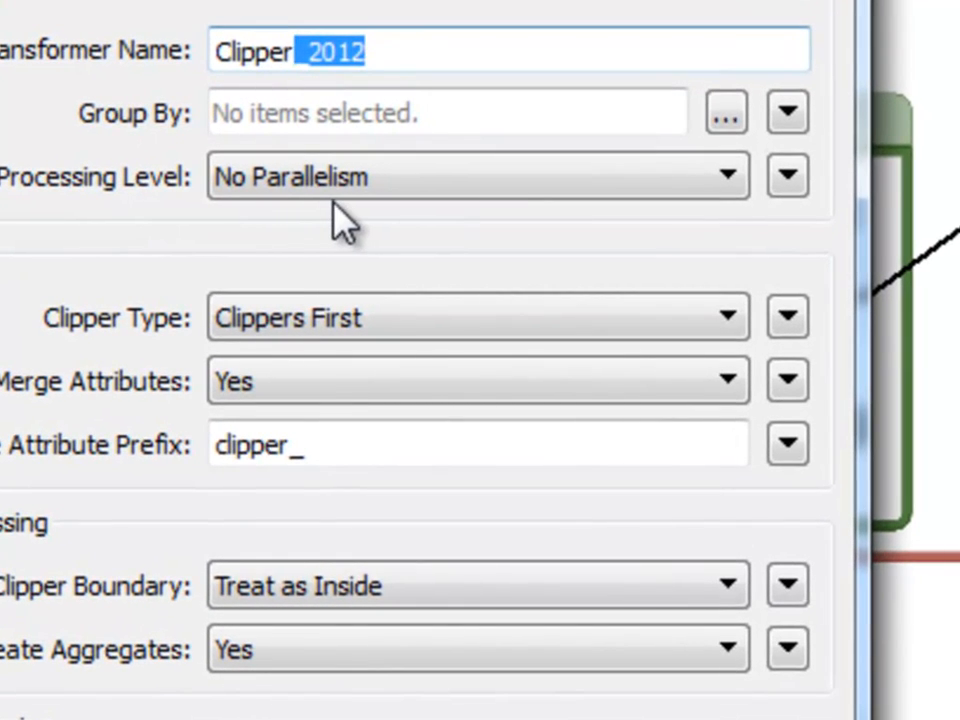
click(335, 190)
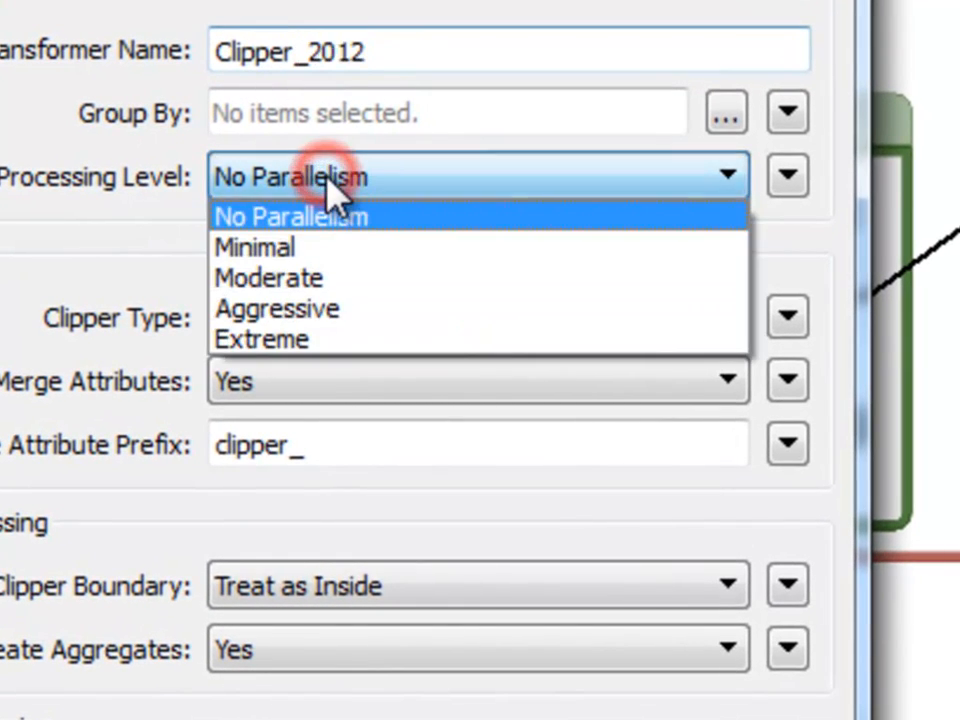
click(332, 190)
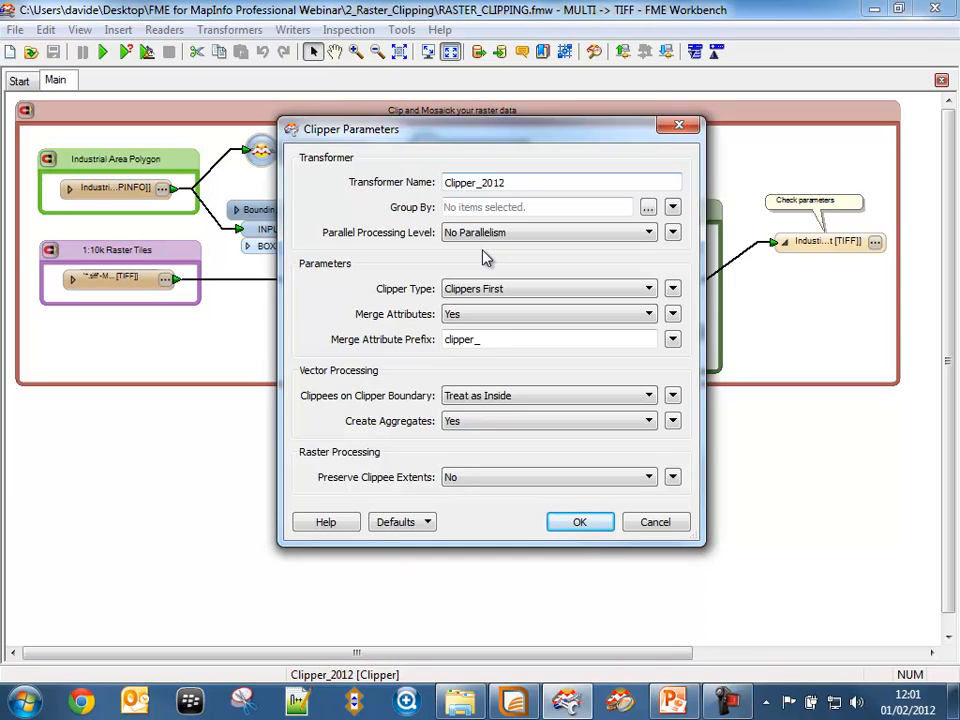
click(583, 527)
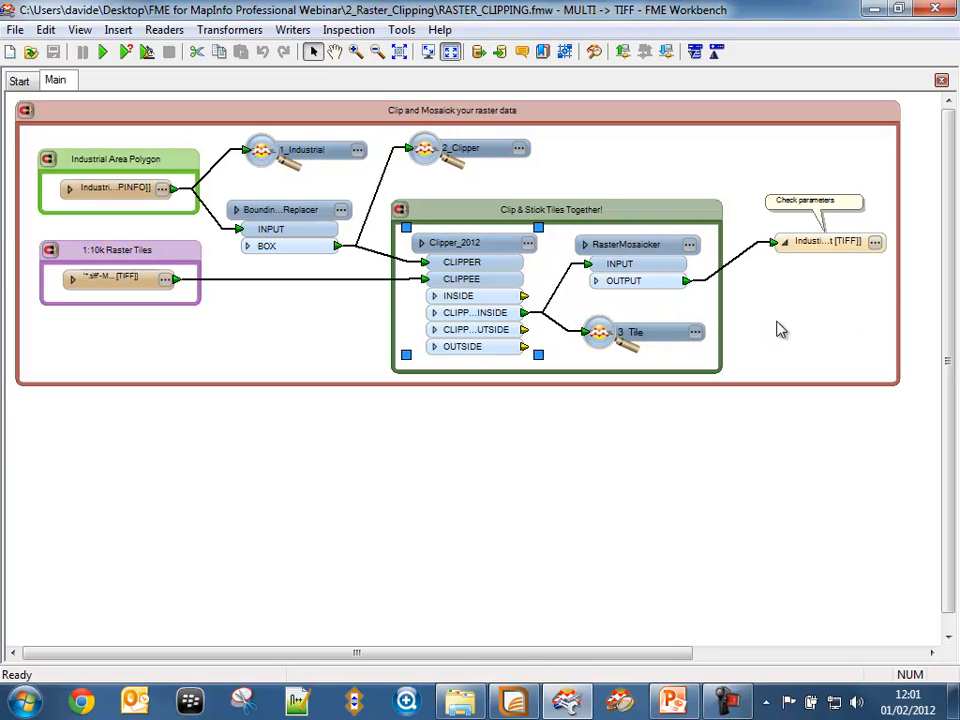
Review the TIFF writer's feature type properties, including its attributes and format parameters, keeping lzw compression and TAB file generation
click(876, 247)
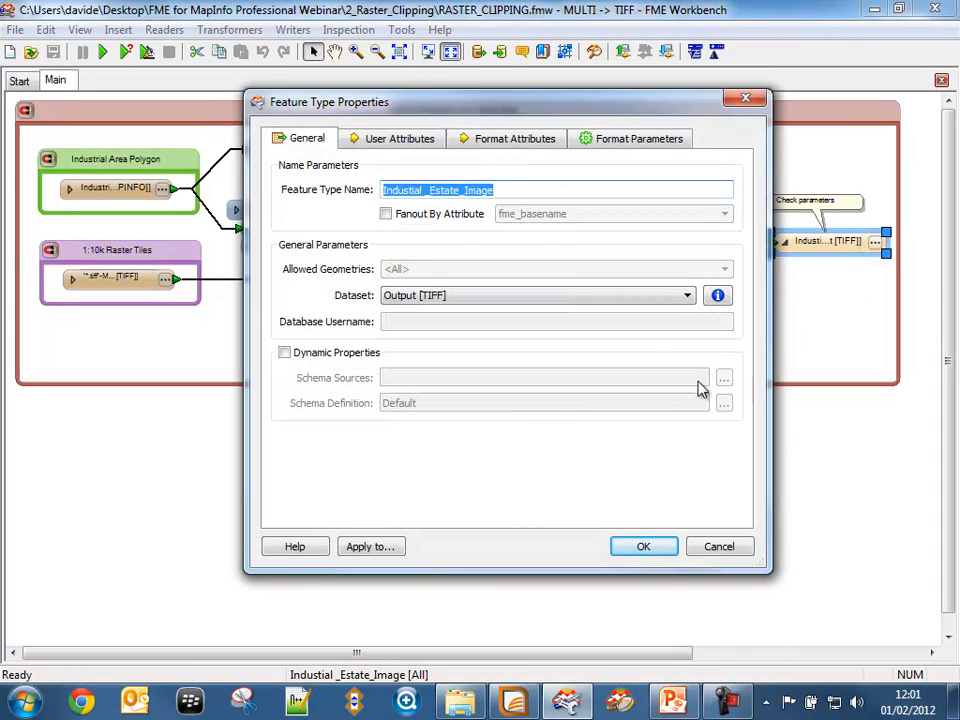
click(399, 141)
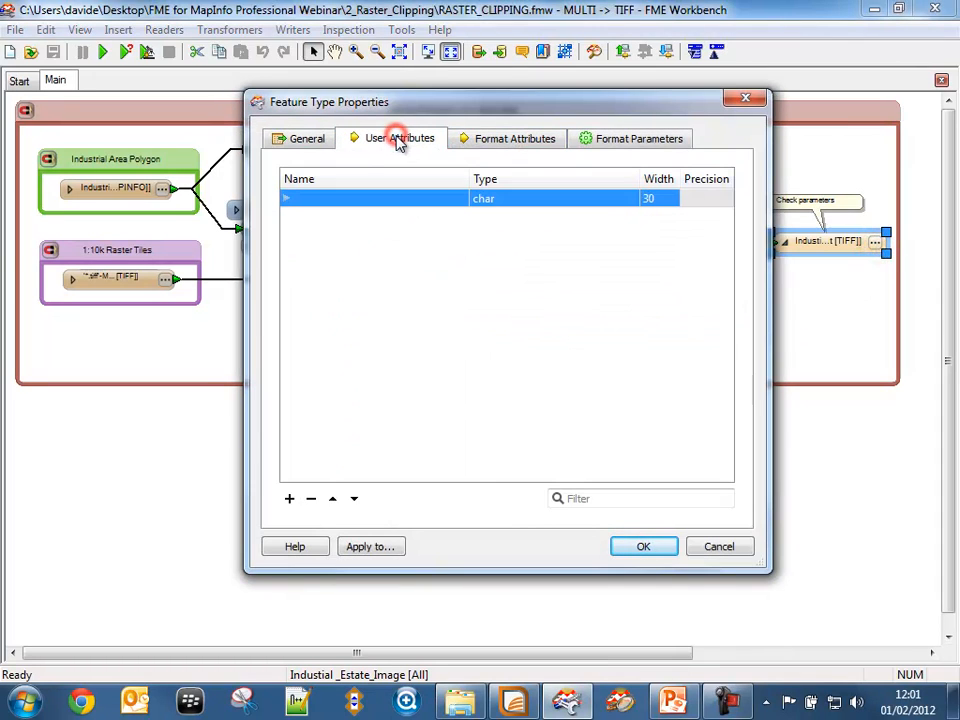
click(484, 141)
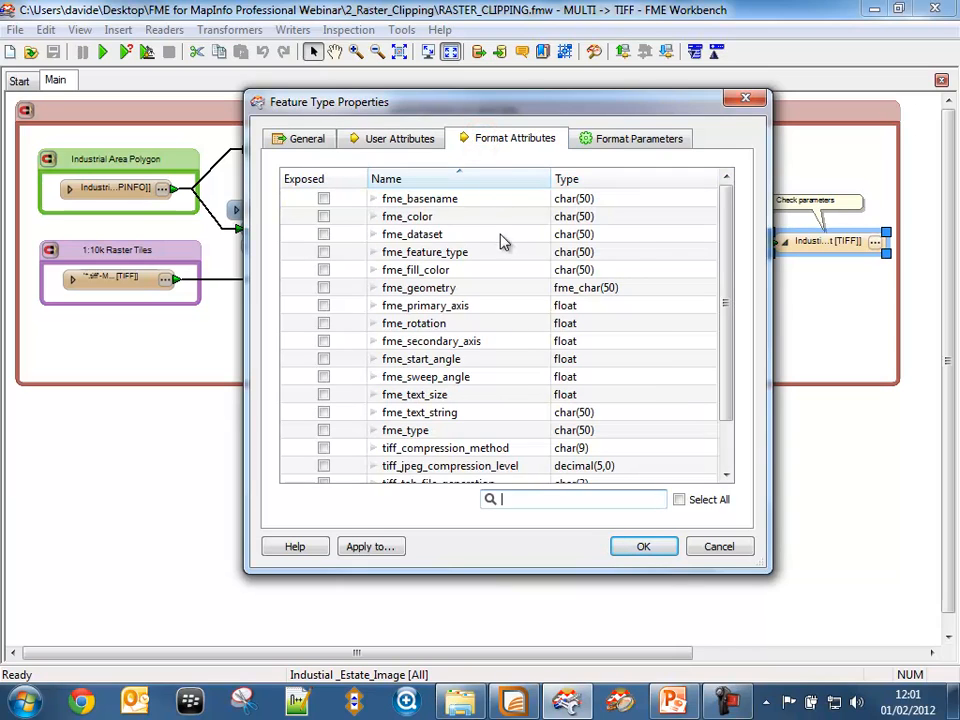
click(603, 146)
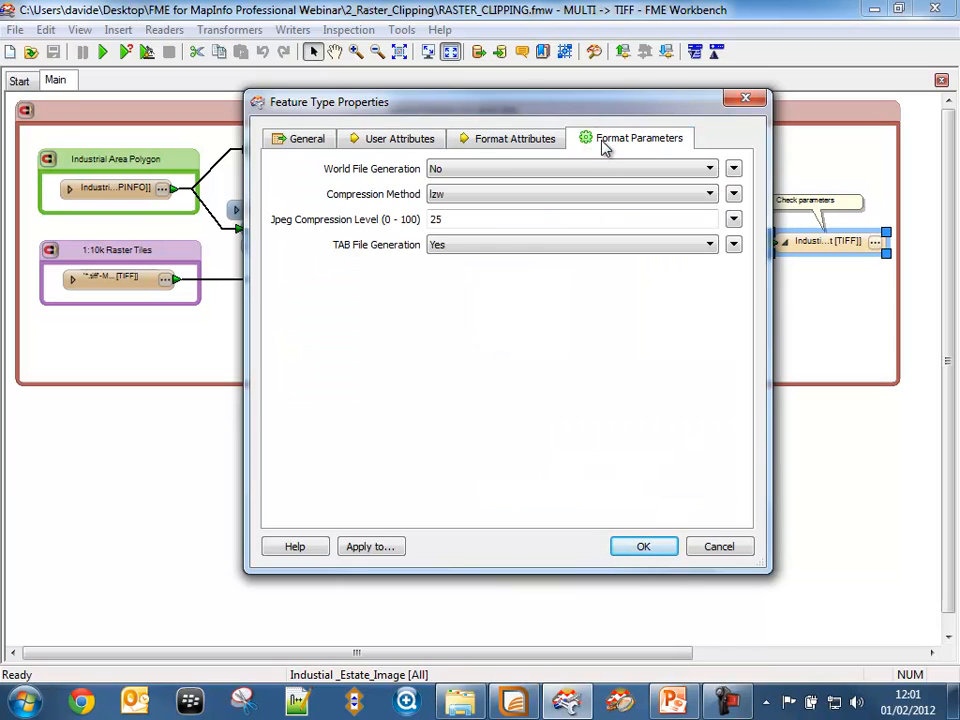
click(465, 194)
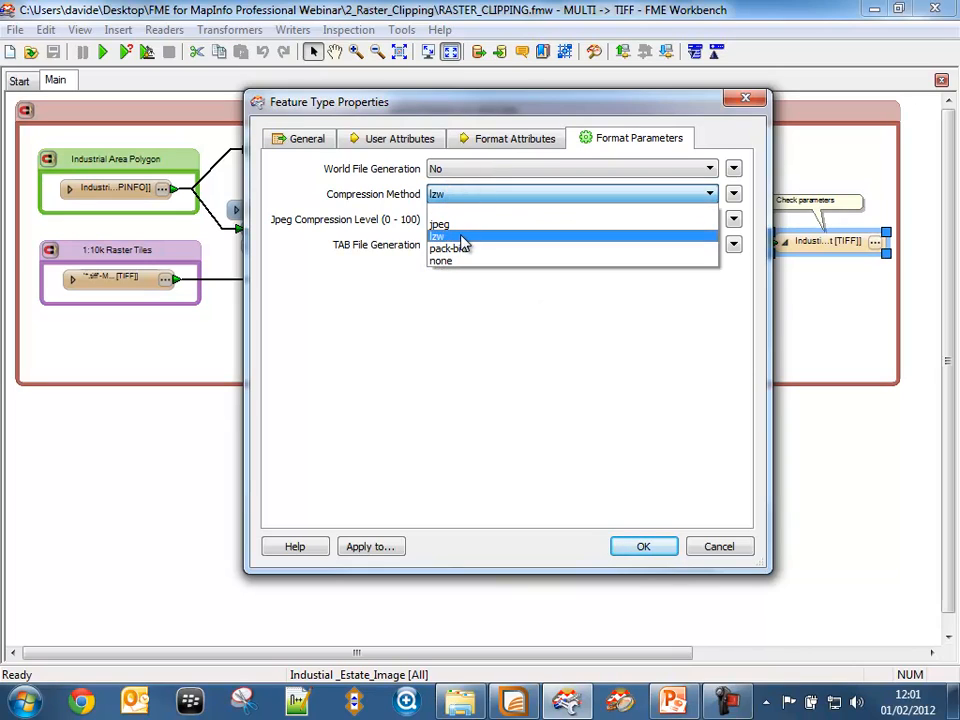
click(457, 237)
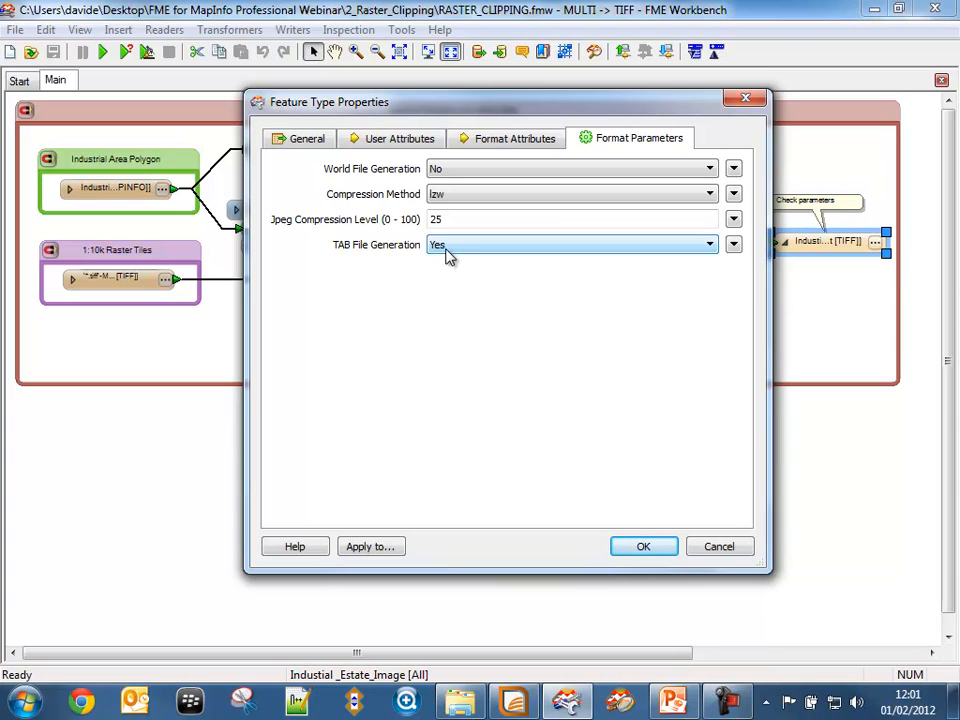
click(641, 550)
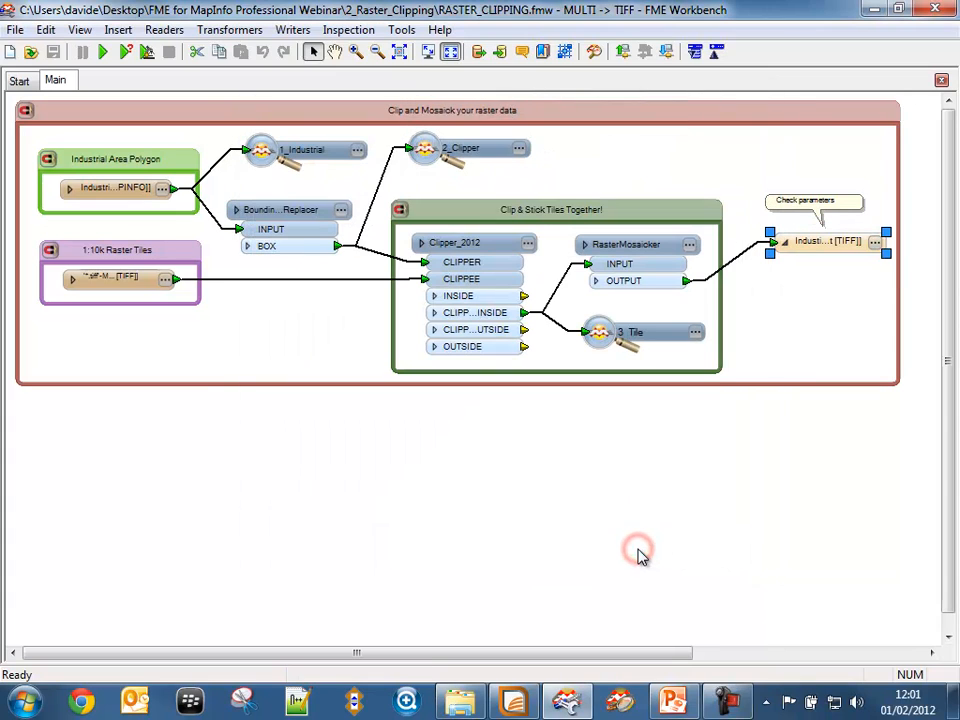
Run the raster clipping workspace, maximize the FME Universal Viewer holding the inspection results, and fit all data in the view
click(102, 51)
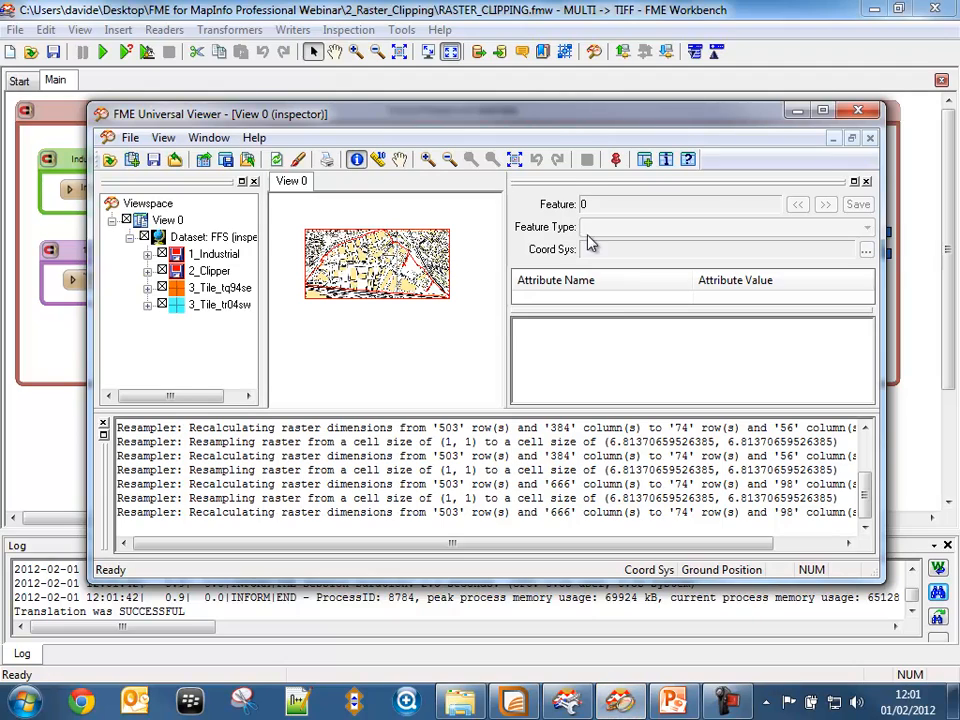
drag(561, 137, 549, 371)
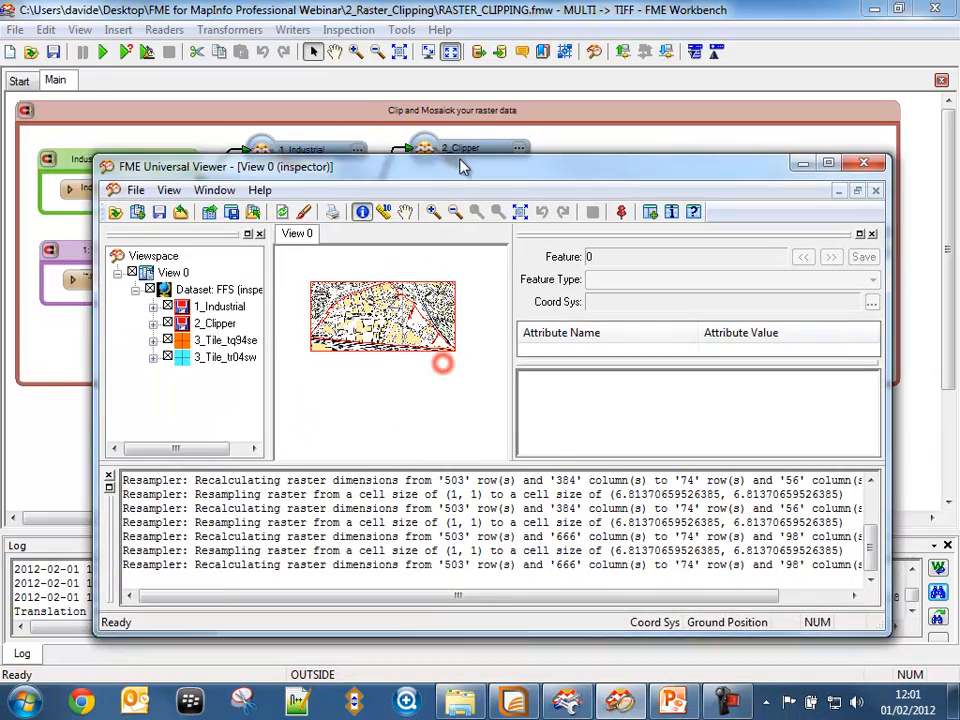
drag(443, 366, 449, 120)
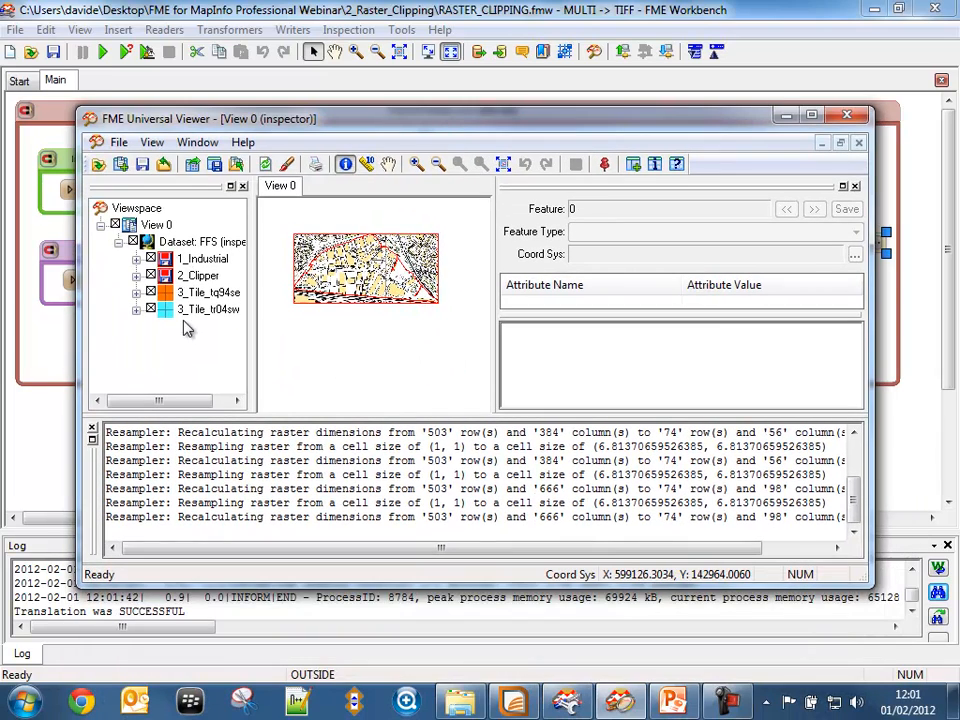
double_click(427, 131)
click(420, 51)
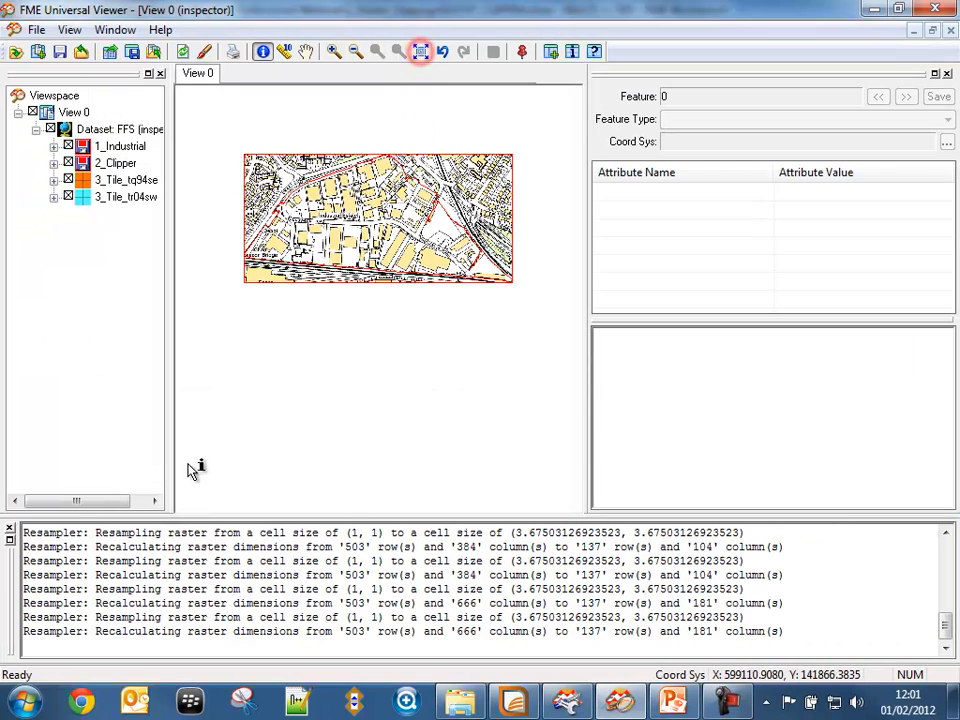
Hide all layers, examine 1_Industrial, 2_Clipper and the two 3_Tile layers by toggling them in turn, and return to FME Workbench
click(33, 112)
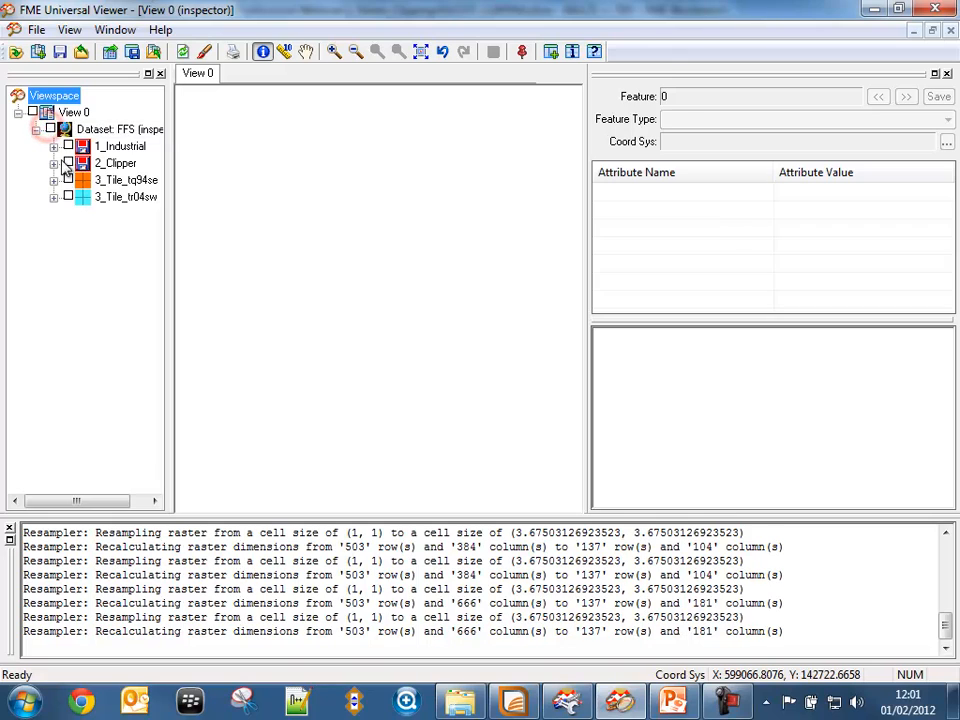
click(68, 146)
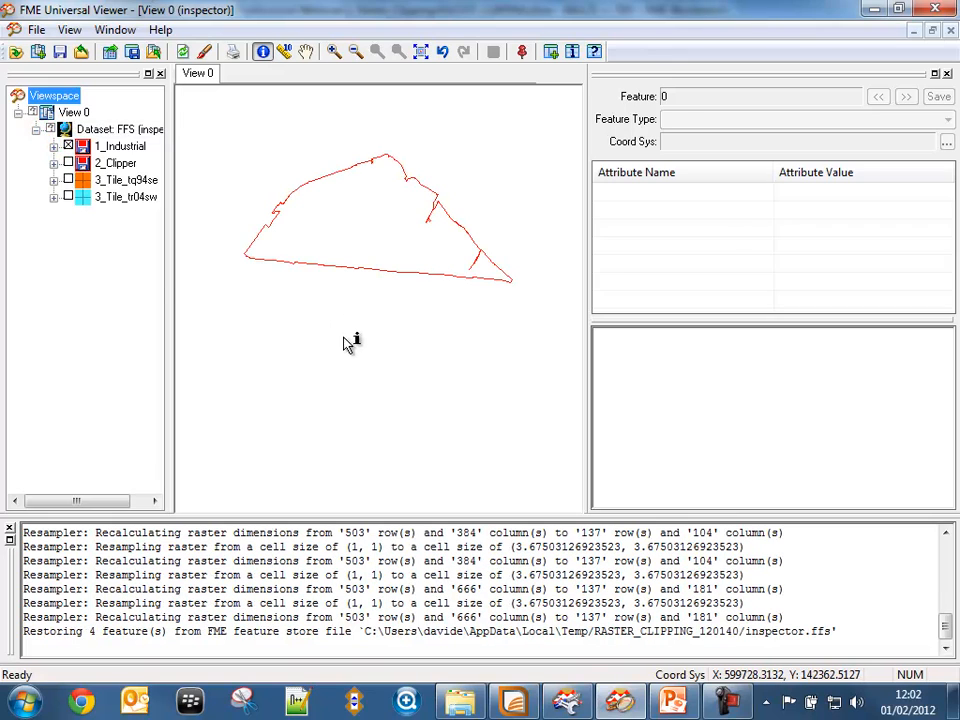
click(68, 163)
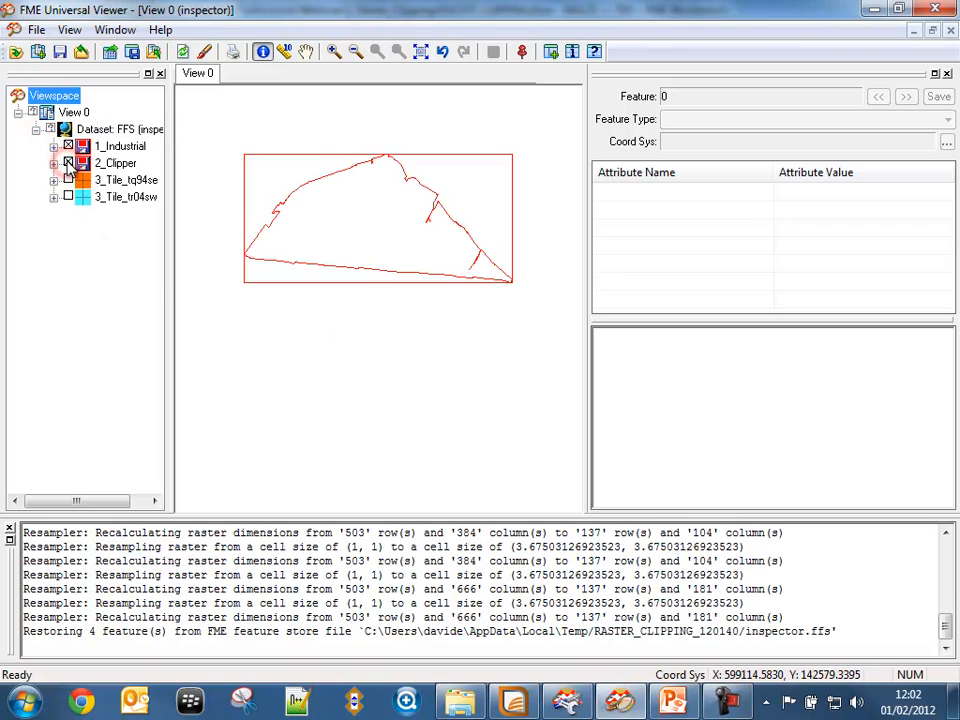
click(67, 146)
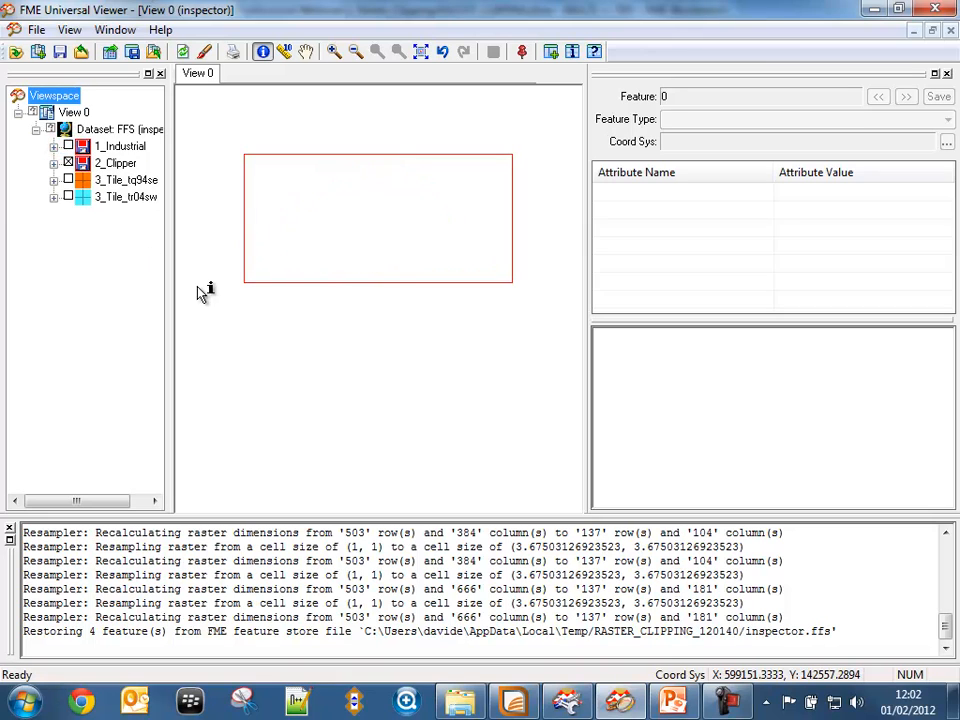
click(69, 181)
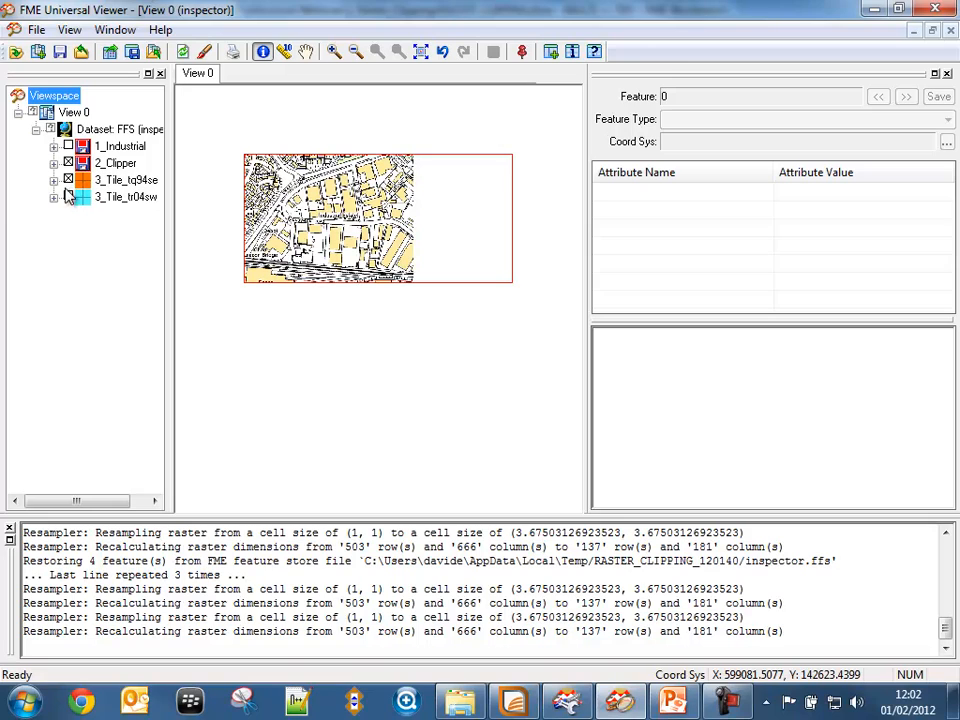
click(68, 197)
click(68, 180)
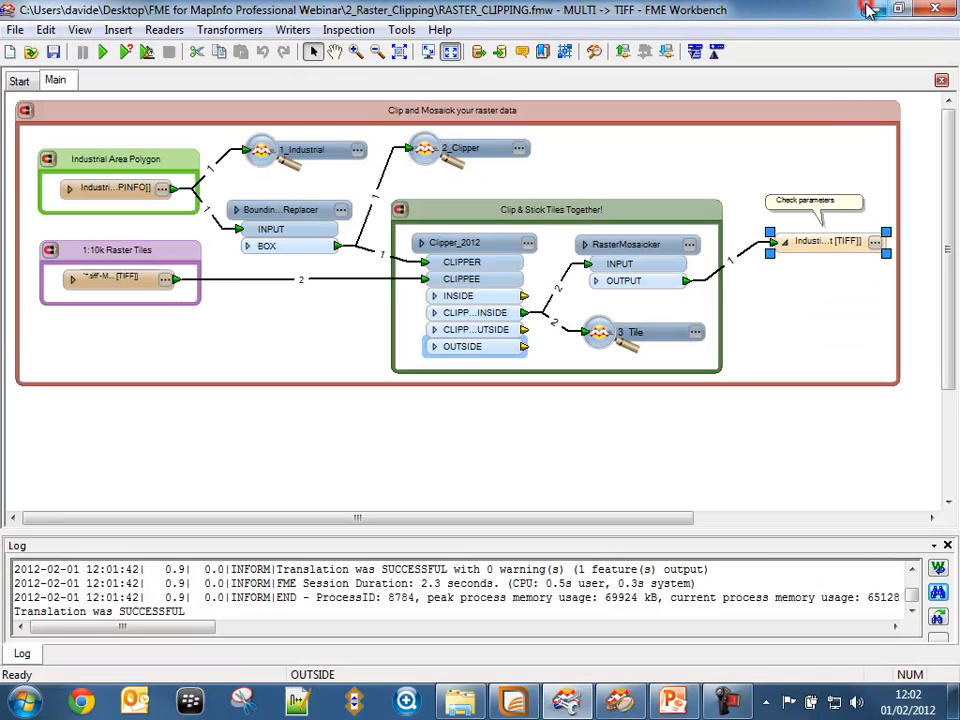
click(935, 8)
Open the TIFF writer's output folder, view Industial _Estate_Image.tif in Windows Photo Viewer, and close the image
right_click(825, 242)
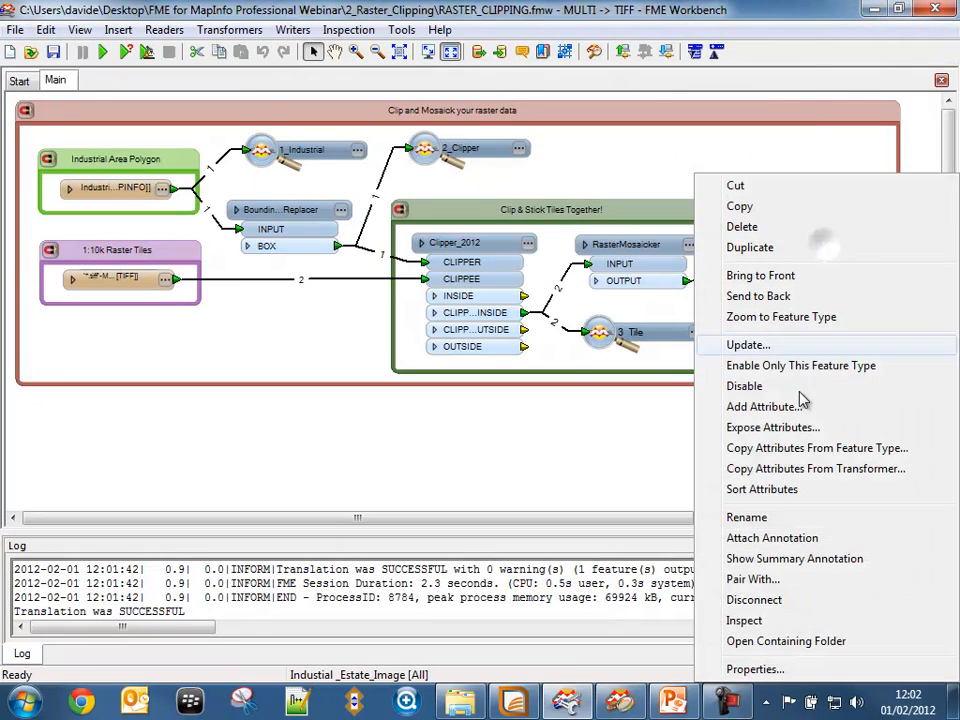
click(789, 638)
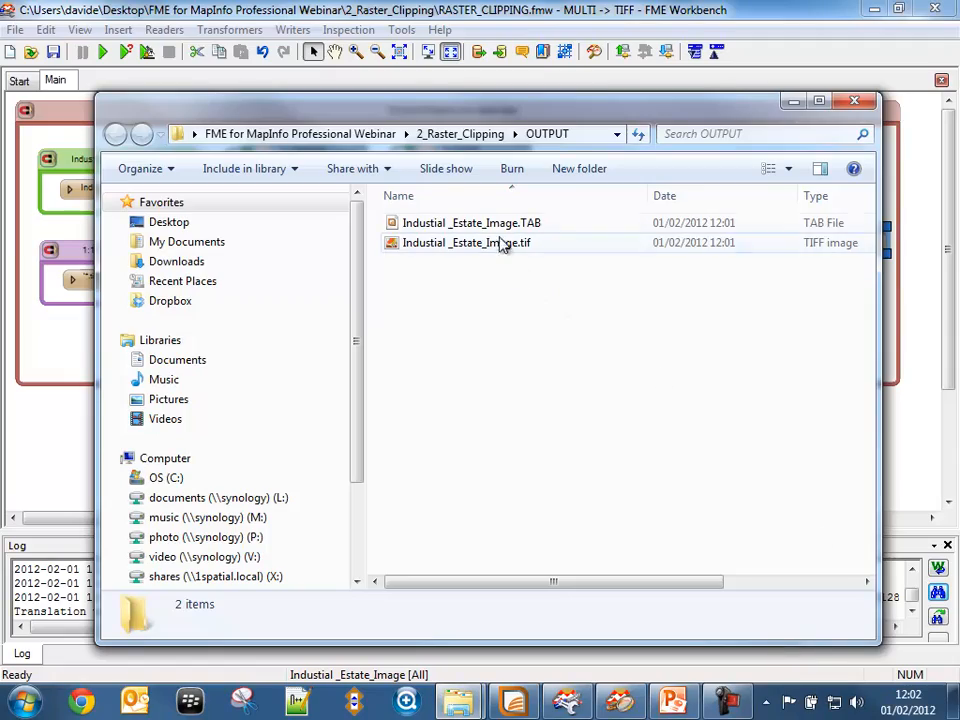
double_click(490, 245)
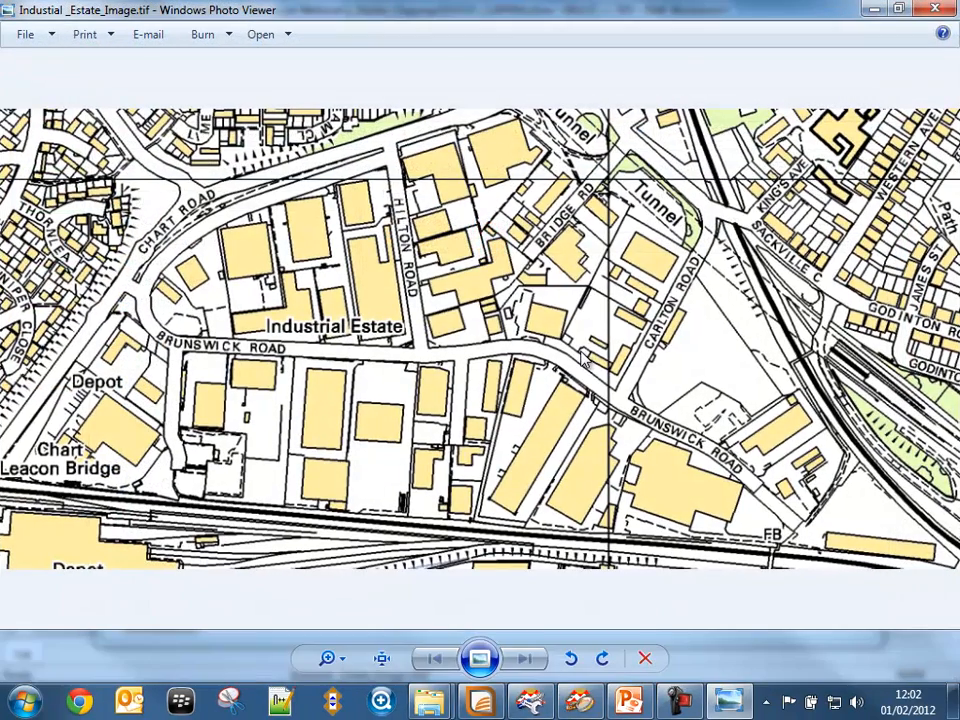
click(935, 12)
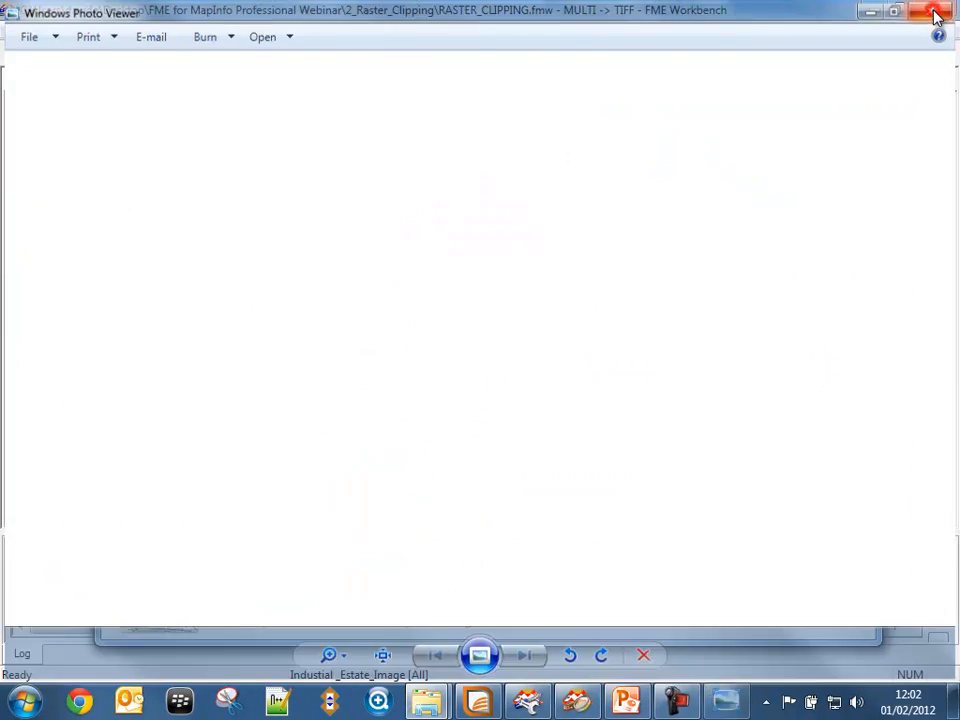
Add Industial _Estate_Image.tif to the current view in FME Universal Viewer as TIFF, and hide the 2_Clipper and 3_Tile_tr04sw layers
drag(480, 248, 505, 506)
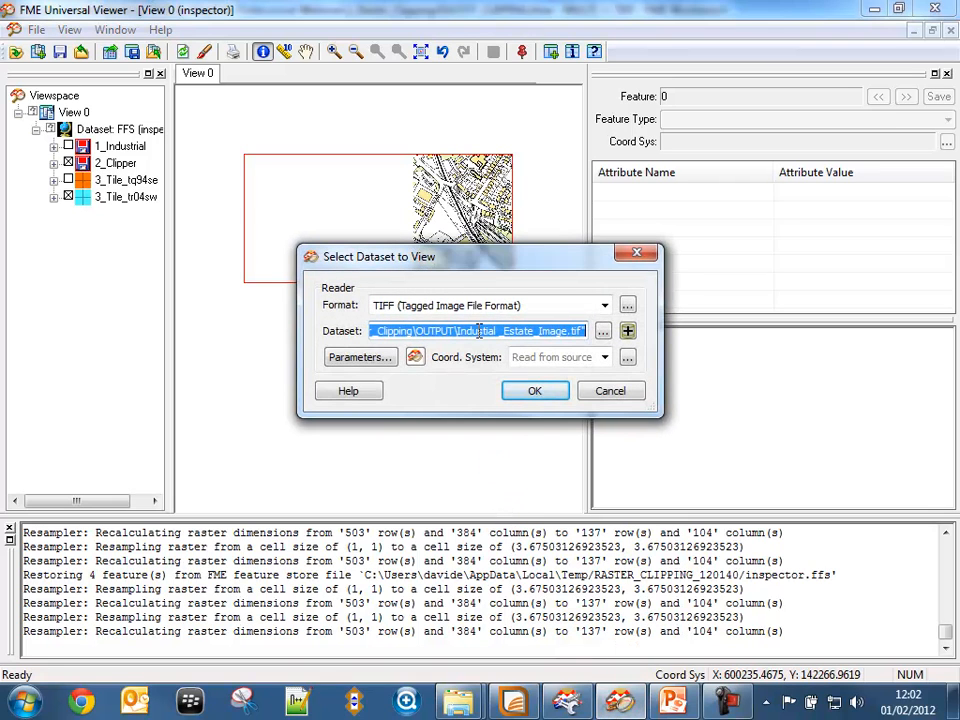
click(536, 391)
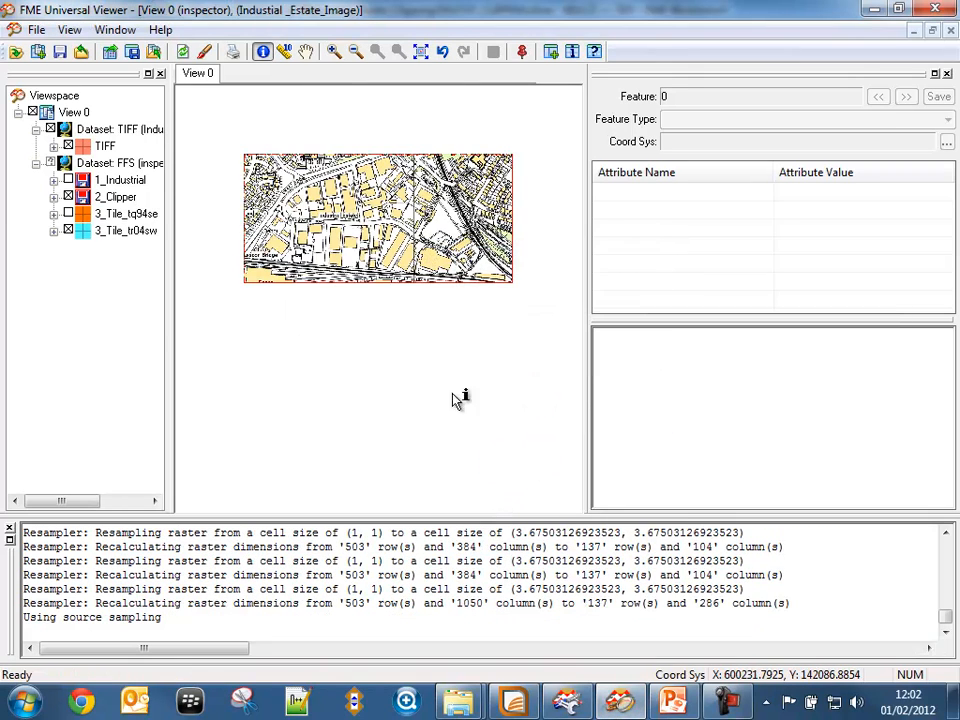
click(68, 196)
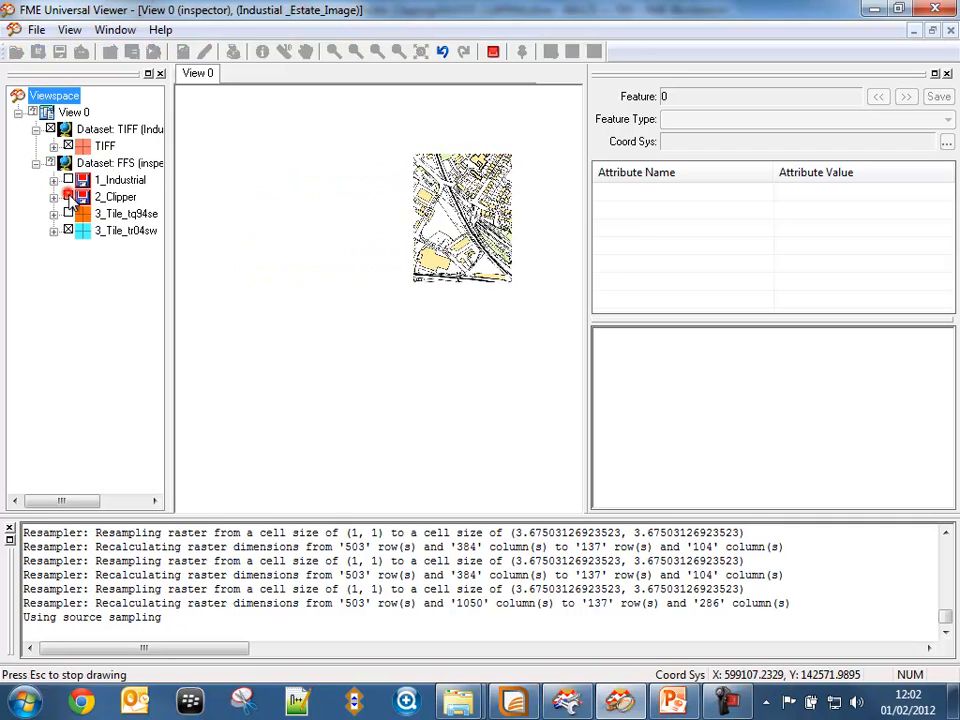
click(68, 231)
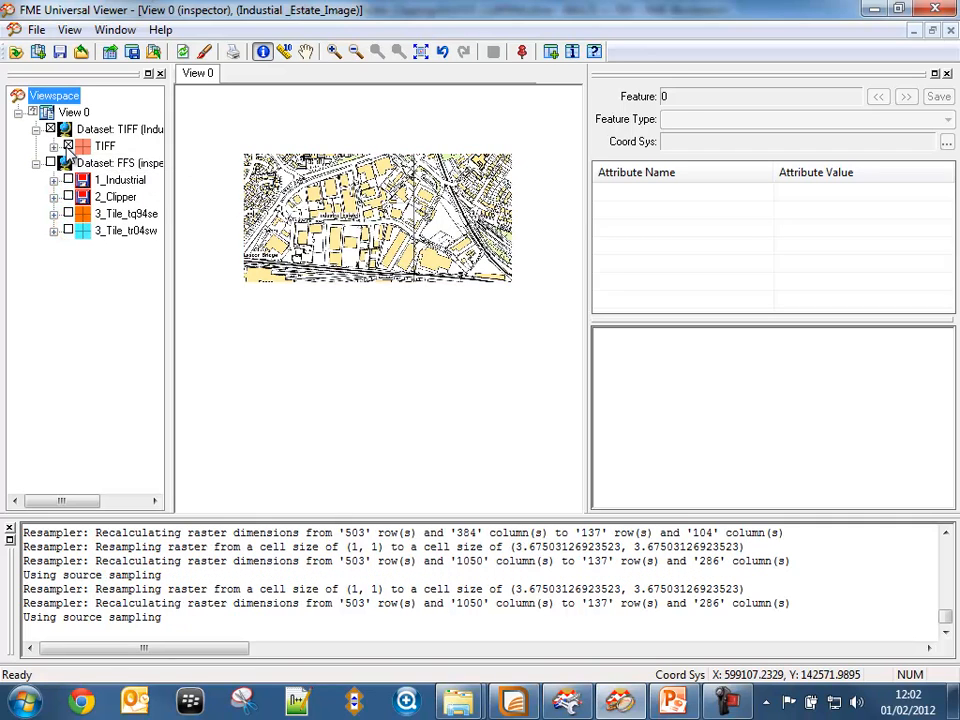
Compare the mosaicked TIFF with the two clipped tiles by toggling their visibility, and return to the workspace, minimizing the output folder
click(68, 146)
click(68, 146)
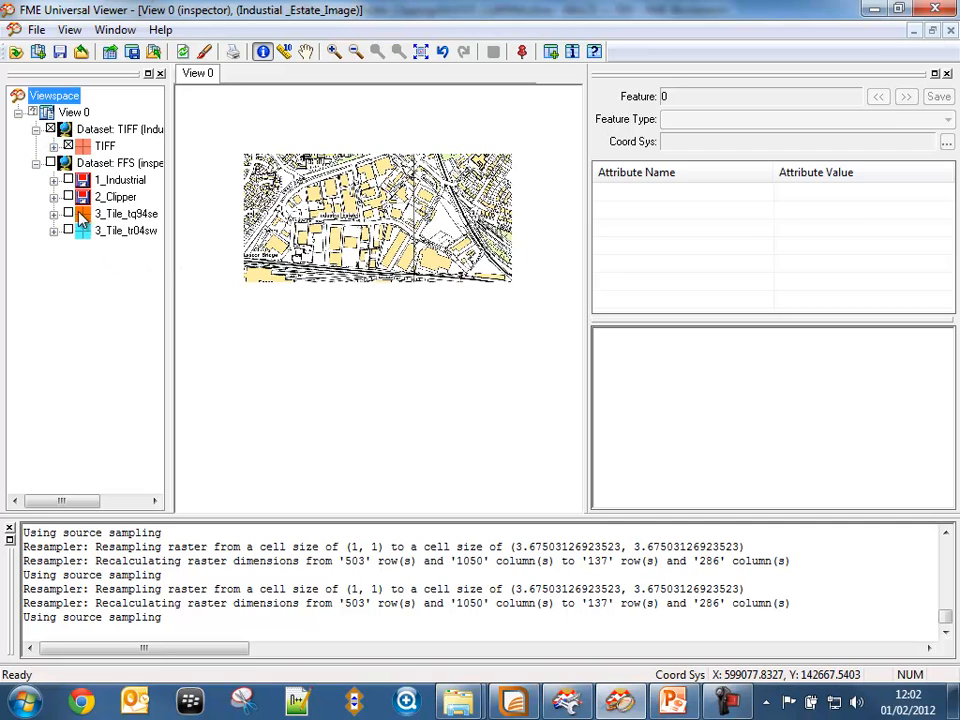
click(50, 129)
click(68, 213)
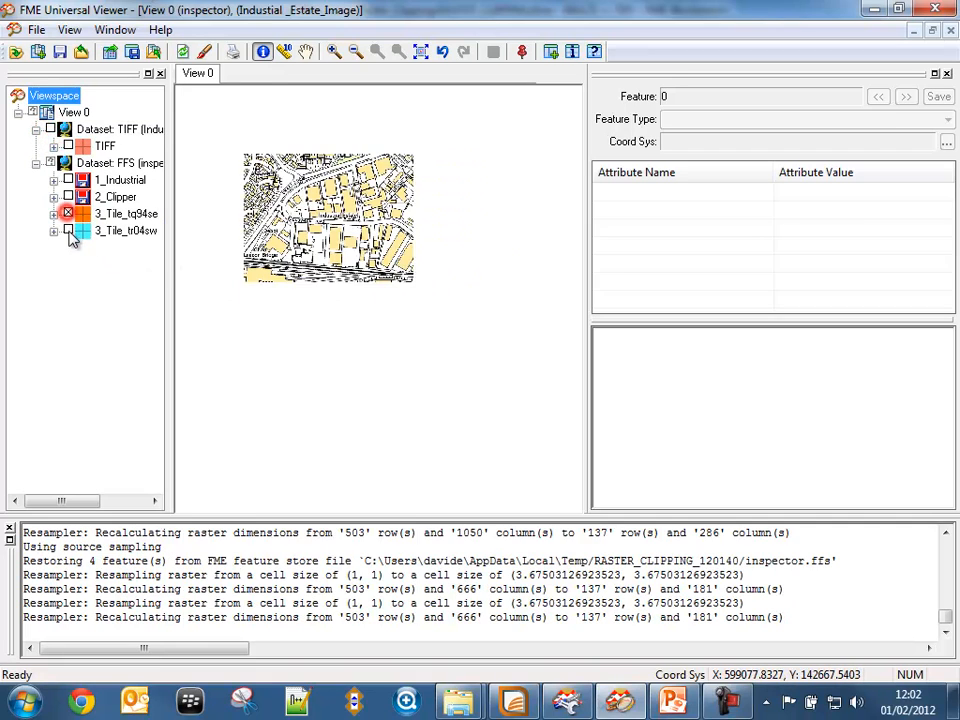
click(68, 230)
click(68, 213)
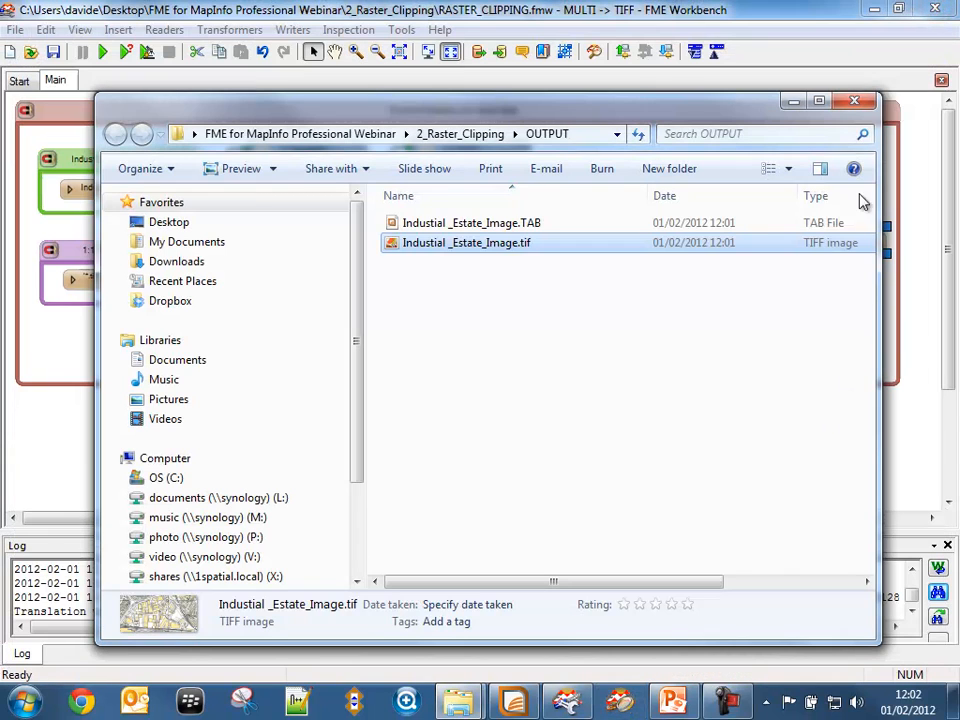
click(795, 101)
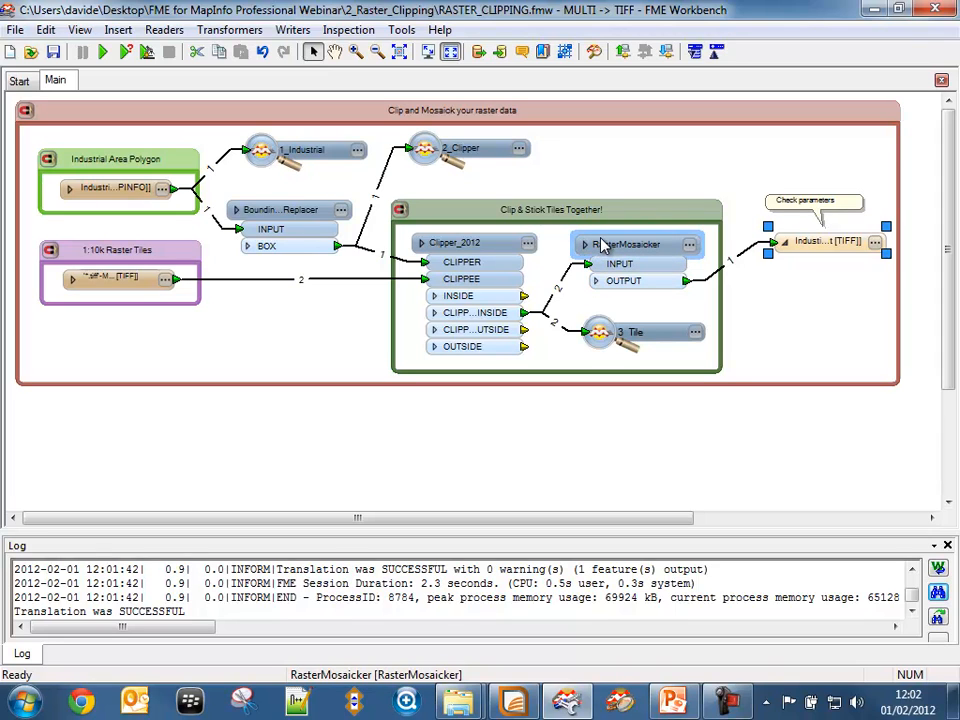
Review the format parameters of the Industial _Estate_Image TIFF writer, including TAB file generation, and close the properties without changes
click(875, 241)
click(655, 141)
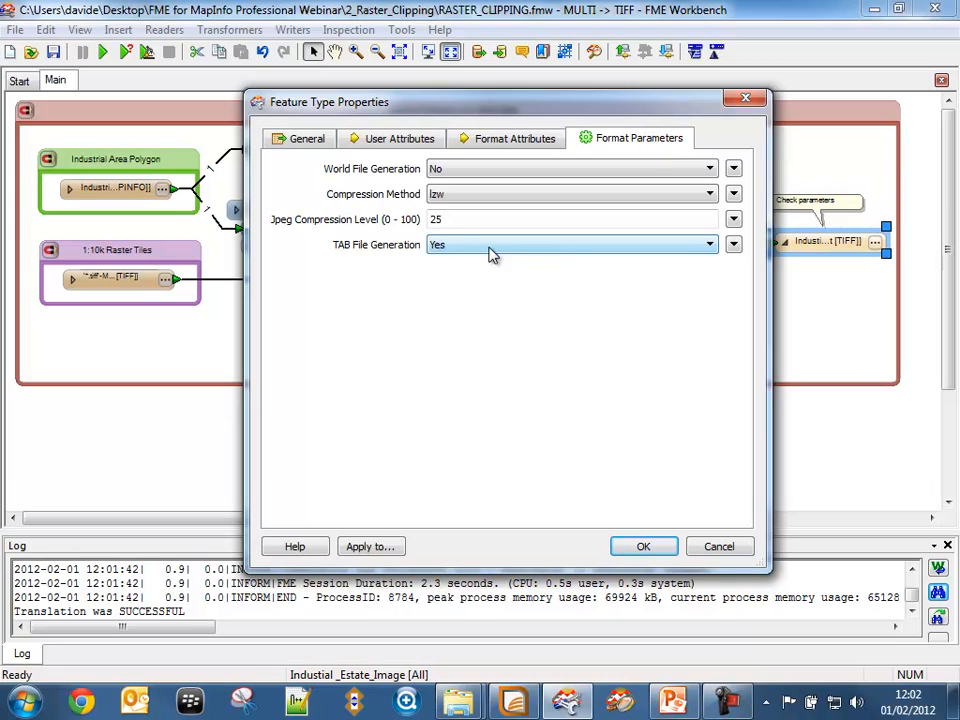
click(719, 546)
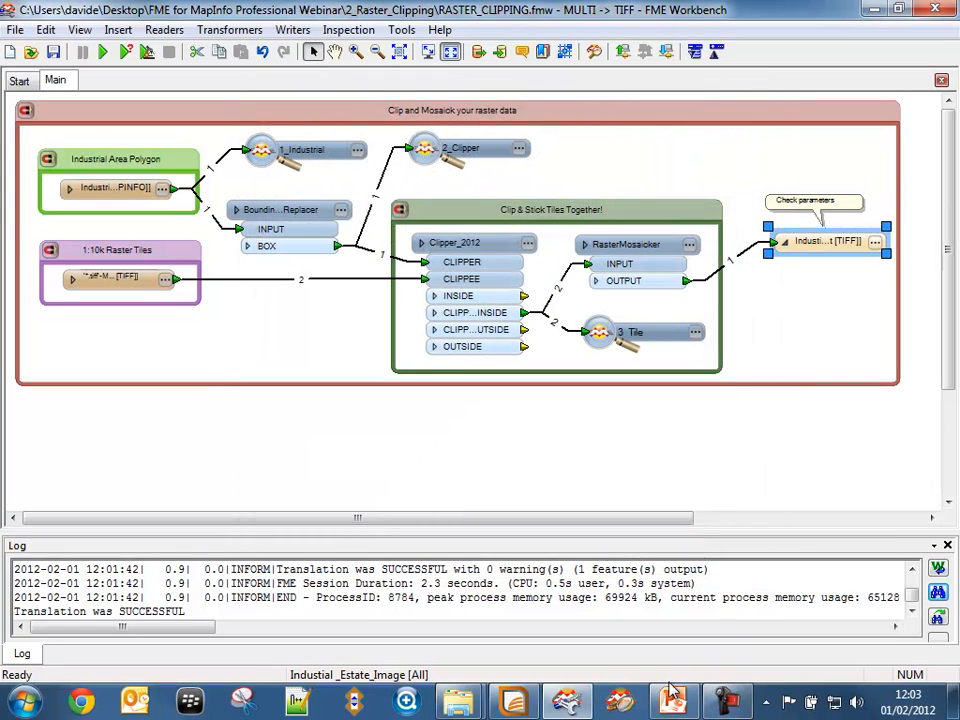
Open the TIFF writer's containing folder and open Industial _Estate_Image.TAB as a map in MapInfo Professional
right_click(826, 241)
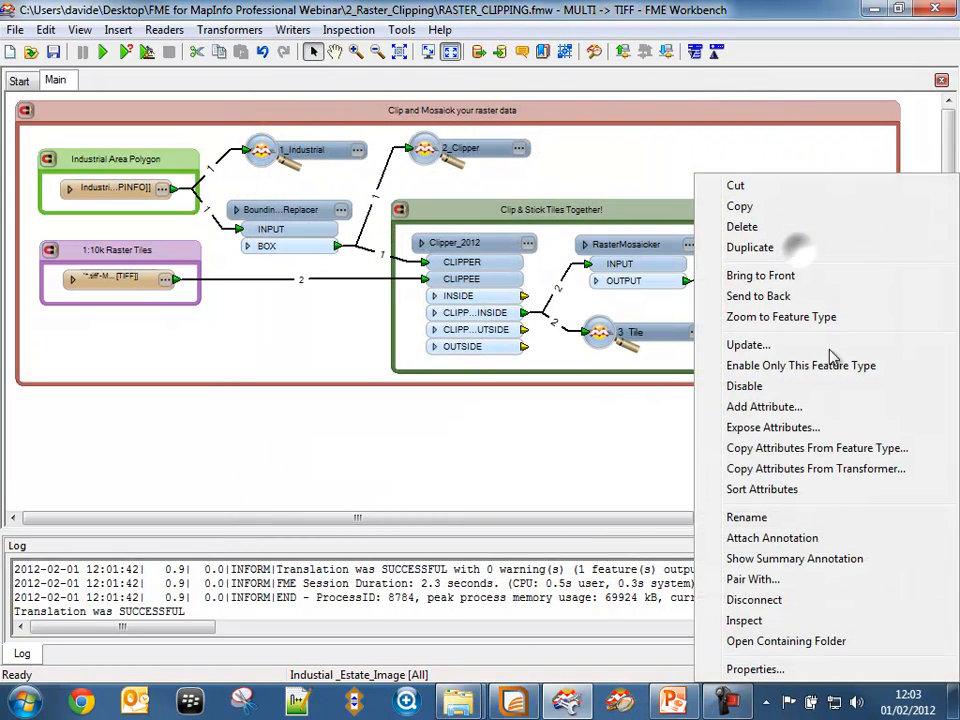
click(791, 651)
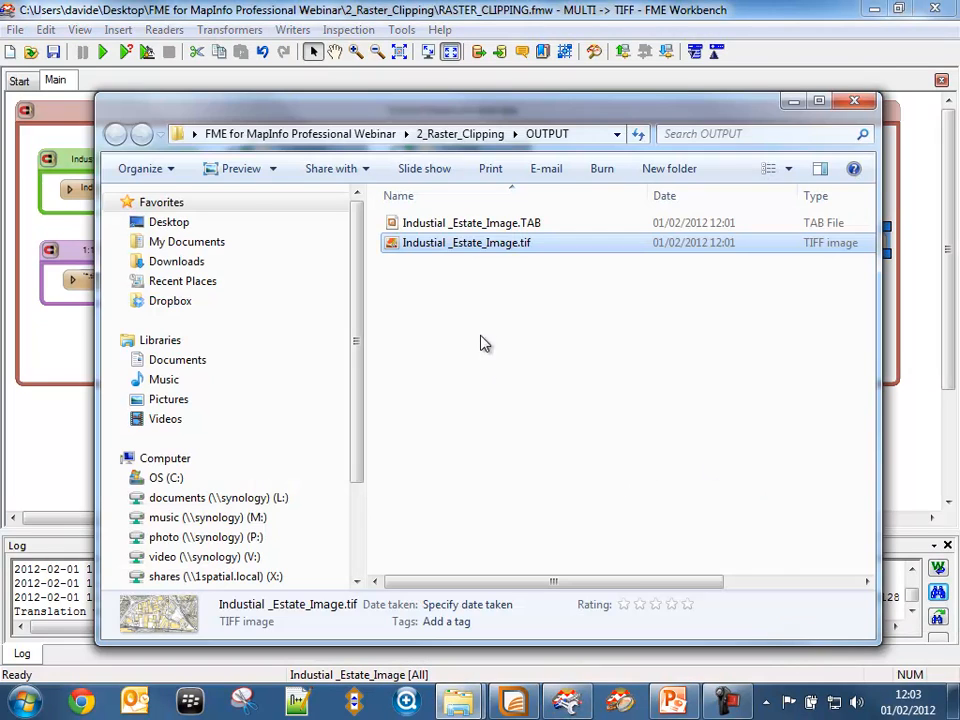
click(478, 222)
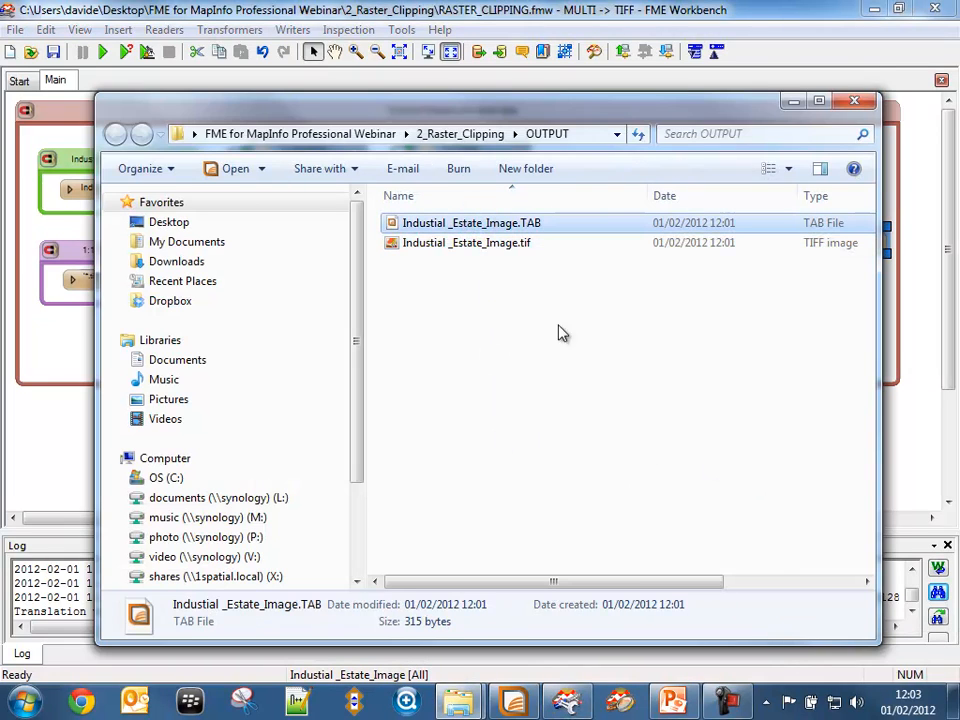
click(499, 224)
double_click(499, 224)
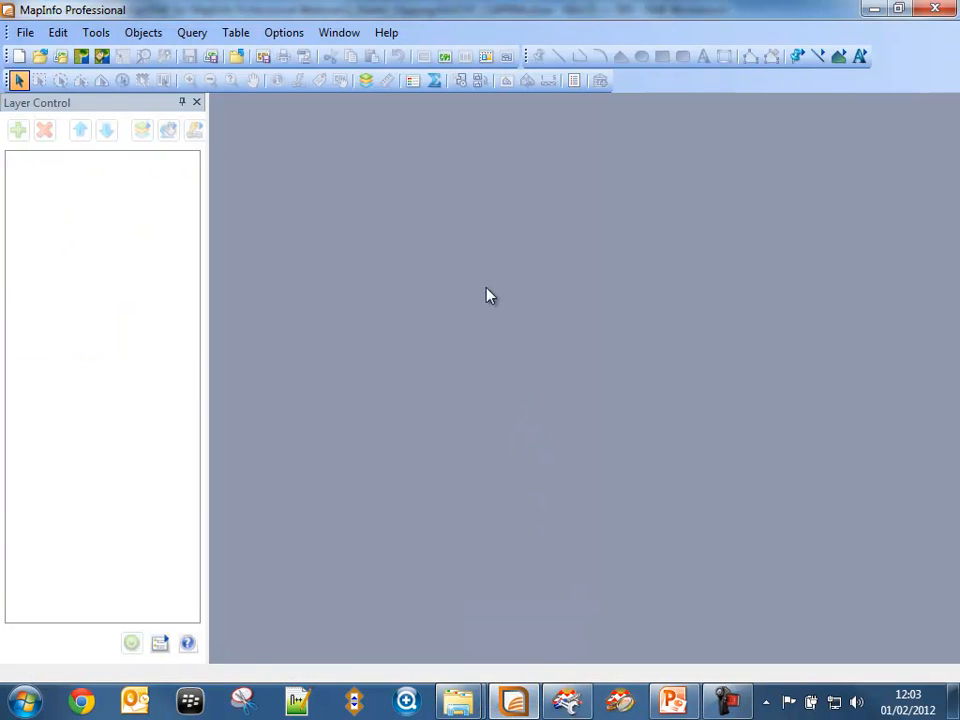
click(339, 32)
click(377, 73)
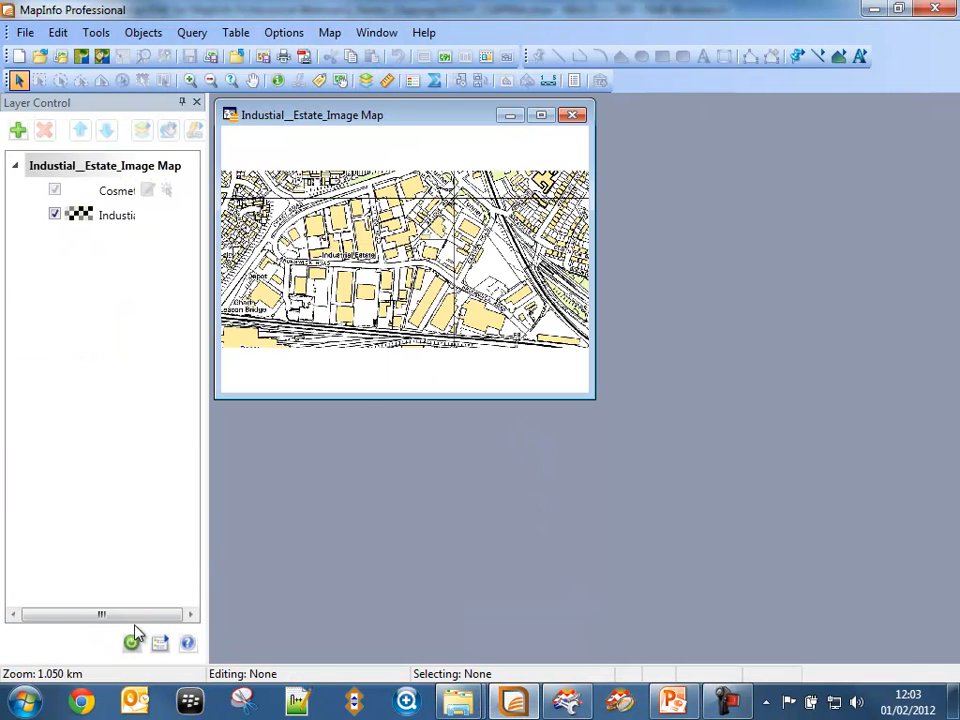
Set the map's status read-out to Cursor Location to check the image's georeferencing, and close MapInfo Professional and the output folder
click(75, 673)
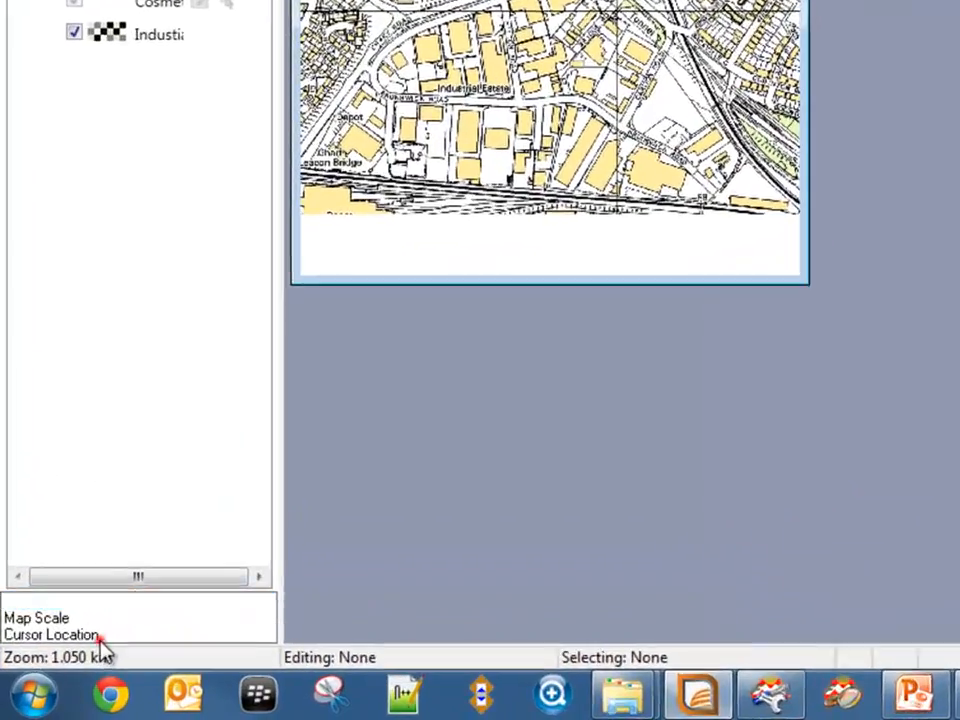
click(99, 636)
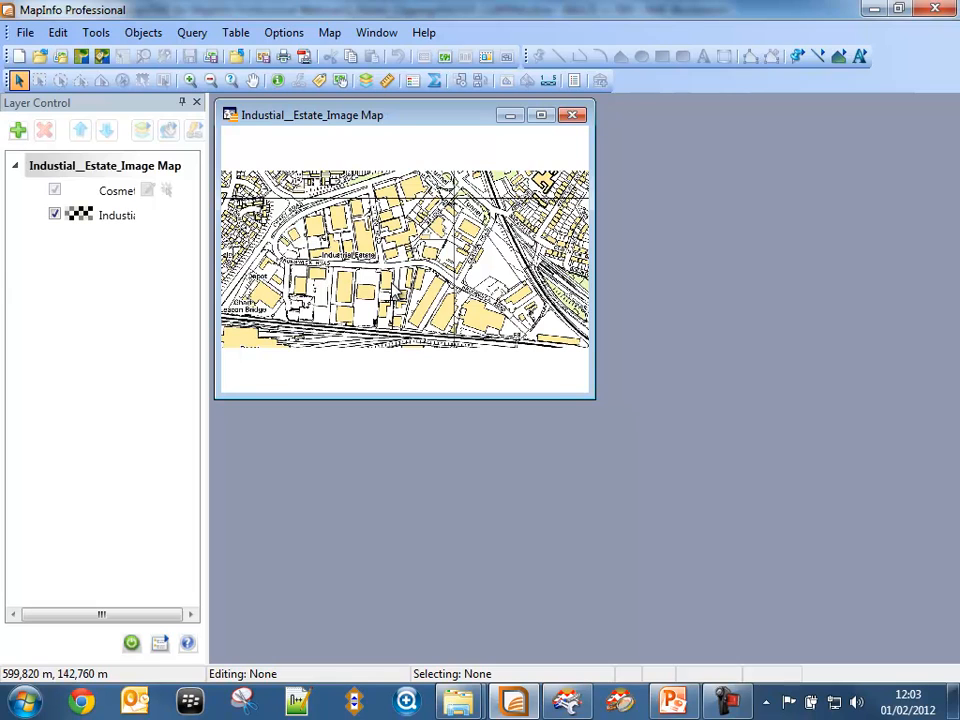
click(935, 9)
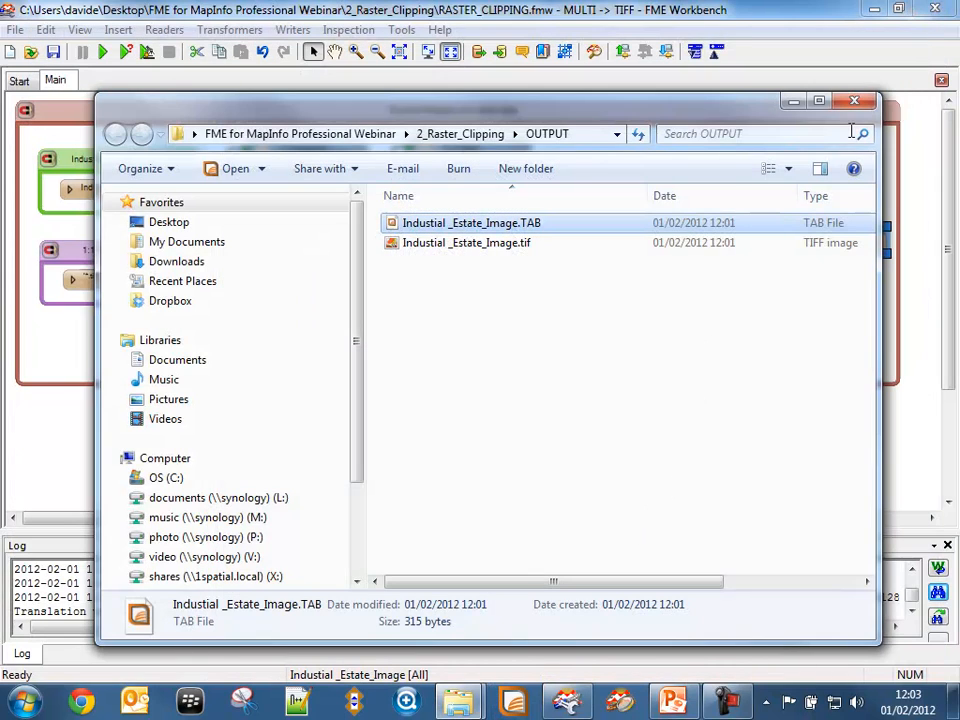
click(854, 100)
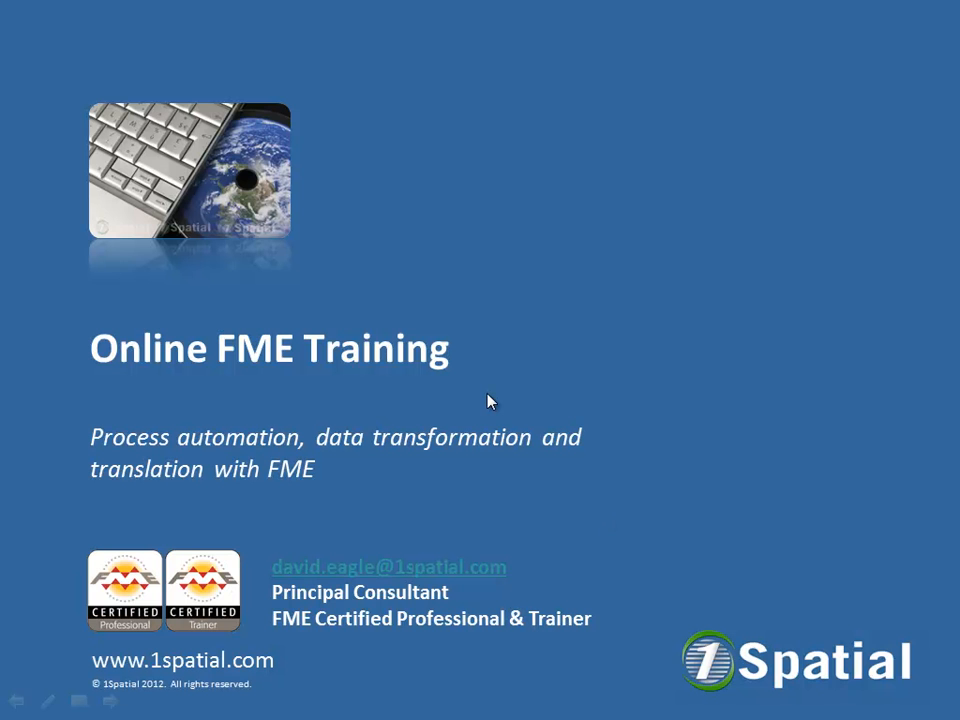
click(486, 394)
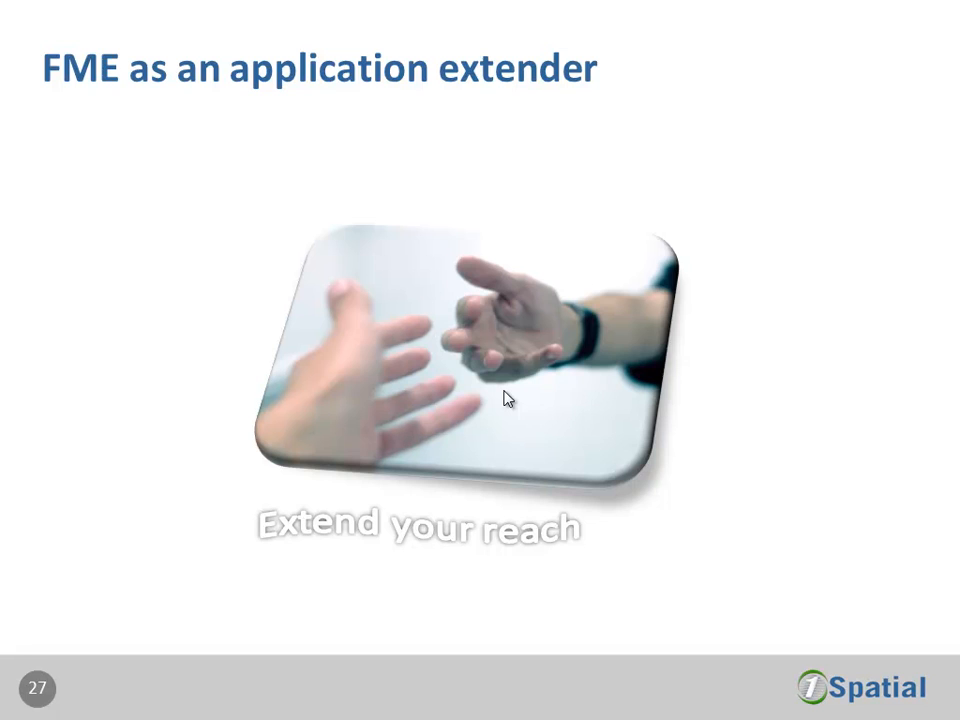
click(504, 391)
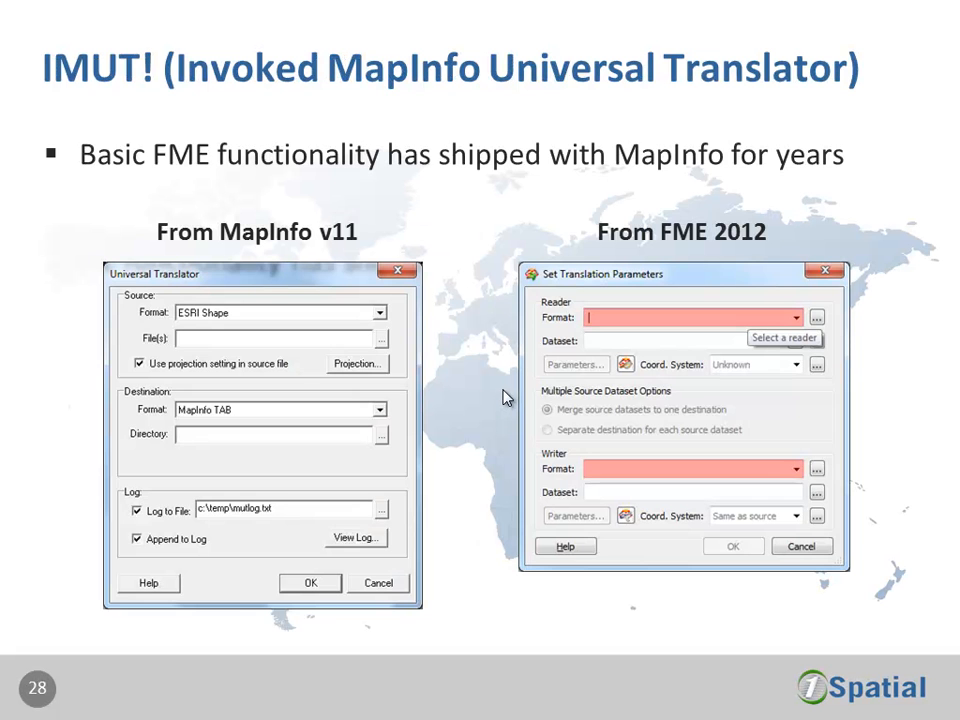
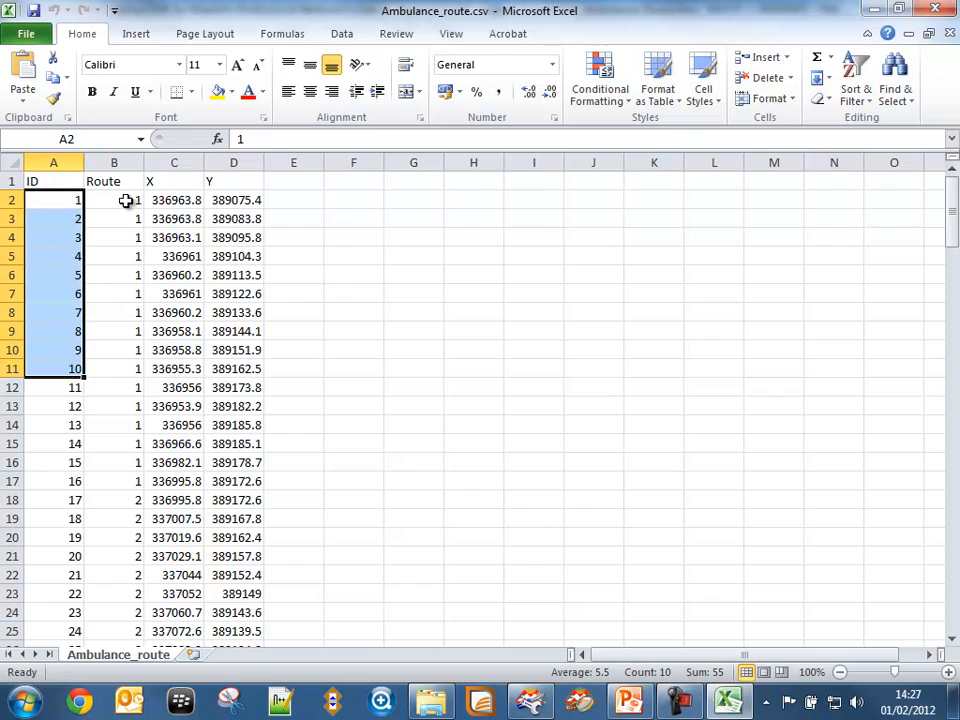
Examine the Route, X and Y columns of Ambulance_route.csv, close Excel, and return to the GPS_Ambulance_Route workspace in FME Workbench
drag(128, 199, 118, 518)
click(172, 201)
drag(172, 201, 235, 556)
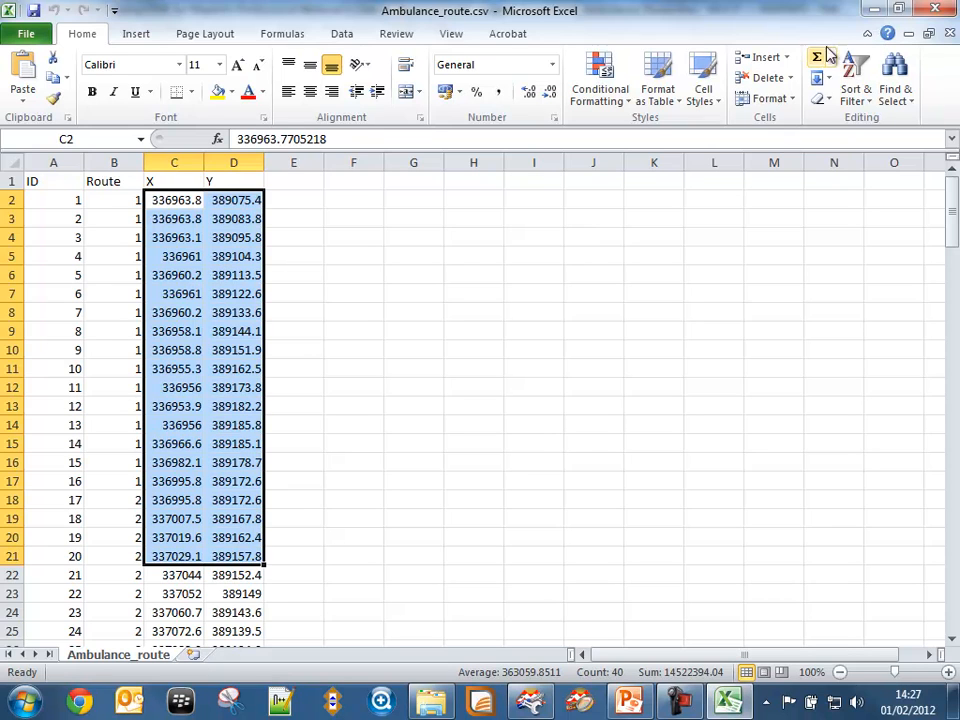
click(935, 9)
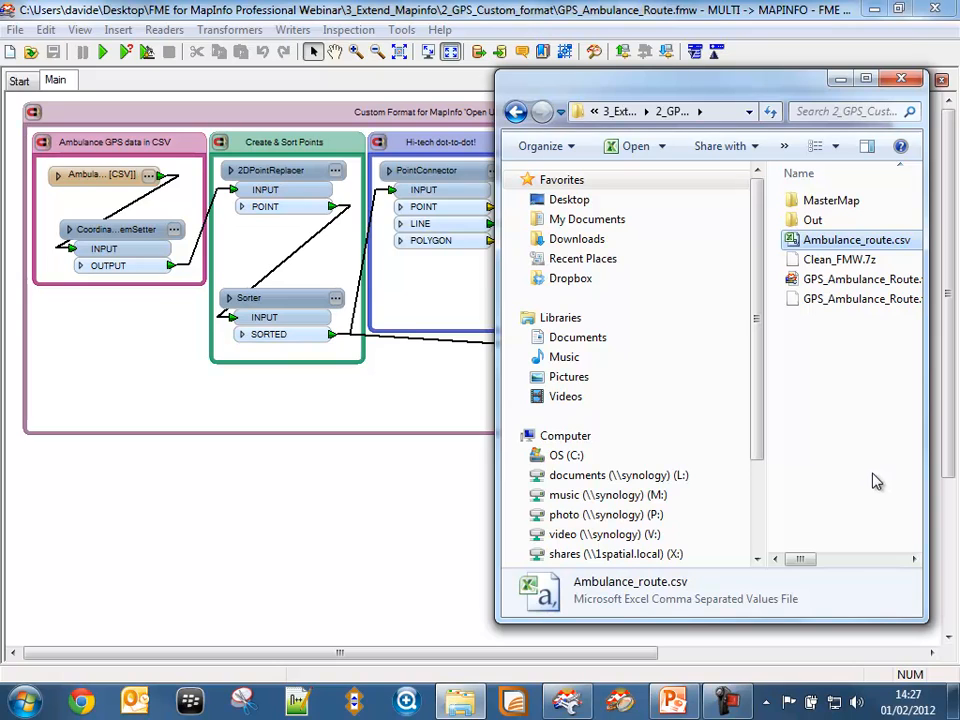
click(575, 17)
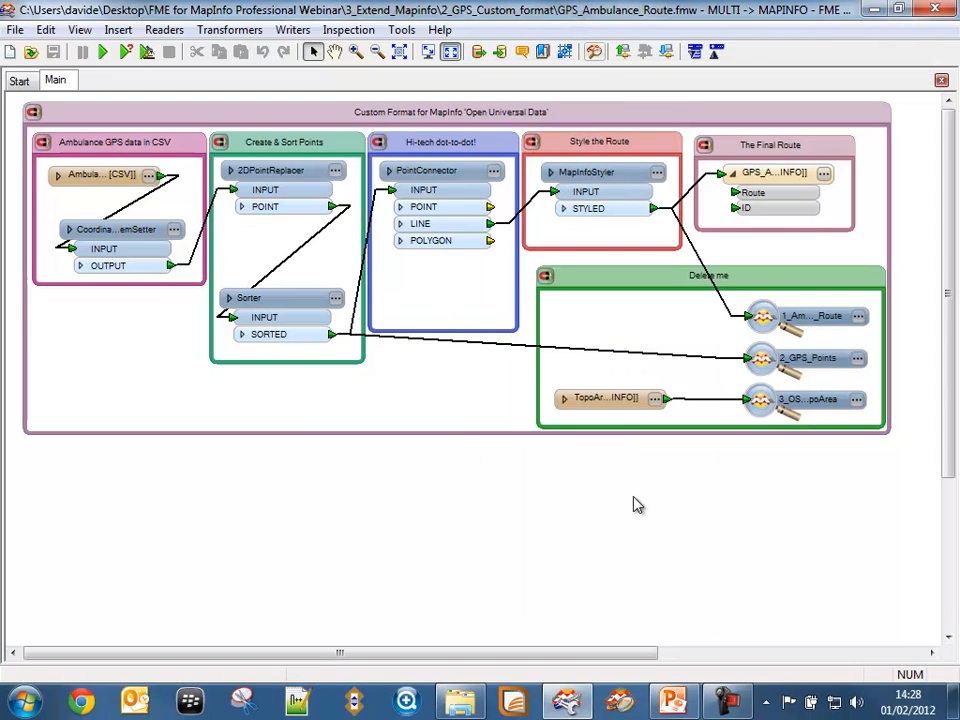
Review the coordinate system parameter of the CoordinateSystemSetter and accept the dialog
click(174, 230)
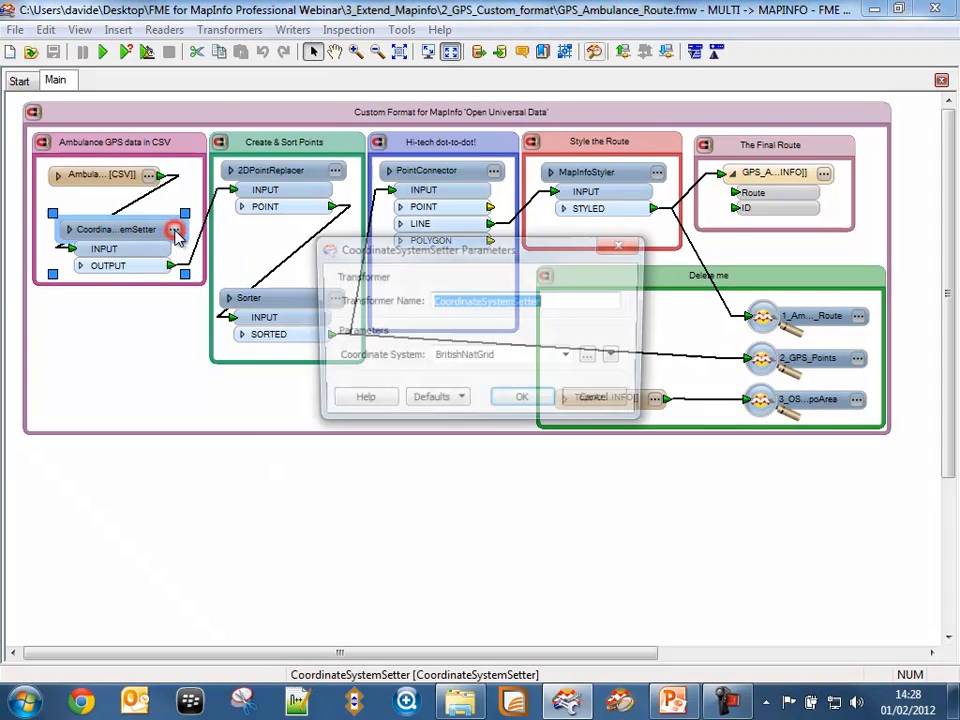
click(480, 357)
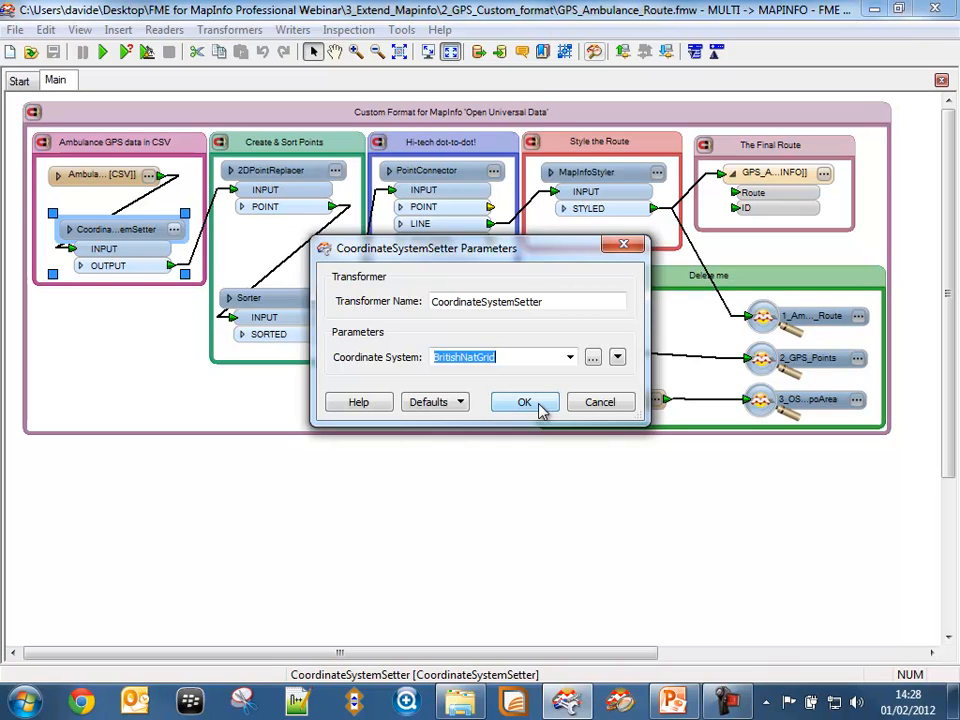
click(524, 402)
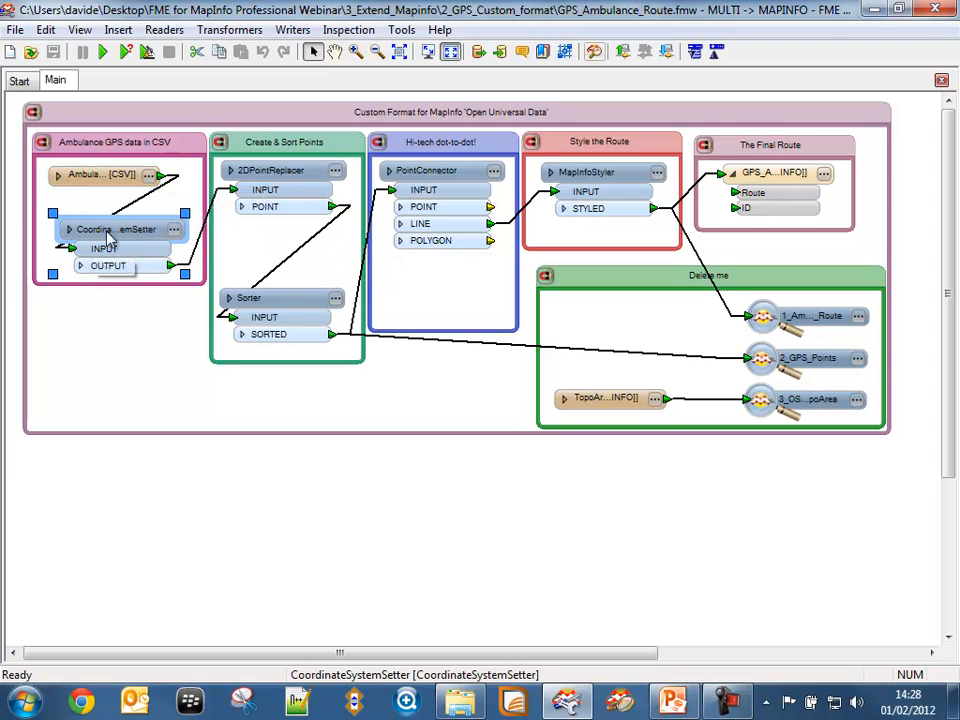
Review the 2DPointReplacer's X and Y value parameters and the Sorter's sorting attributes, accepting both dialogs
click(336, 174)
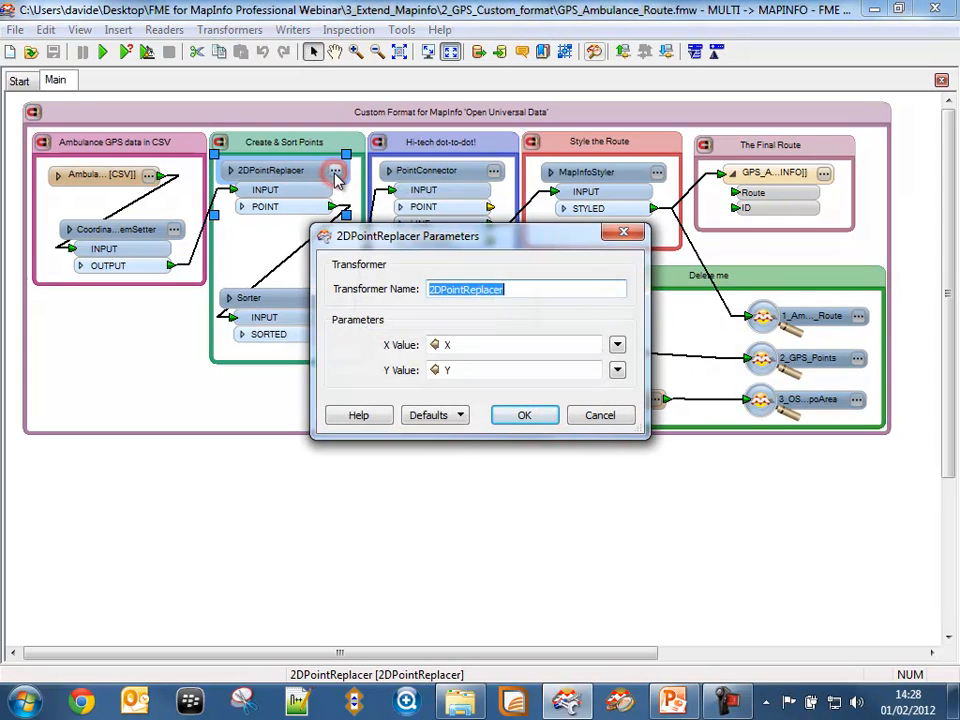
click(465, 345)
click(472, 369)
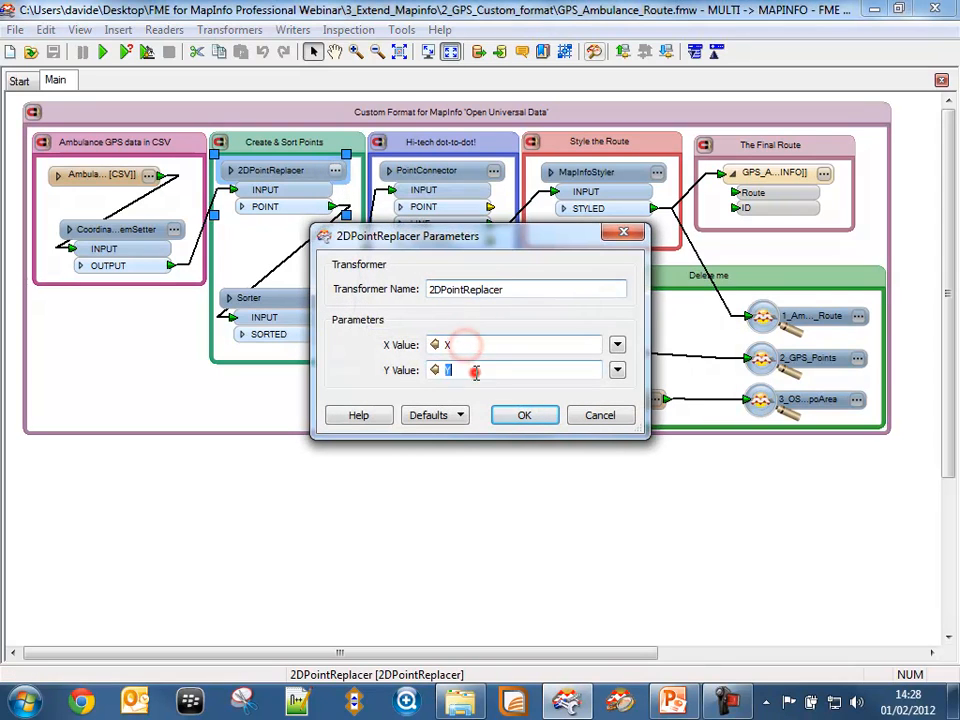
click(516, 414)
click(284, 262)
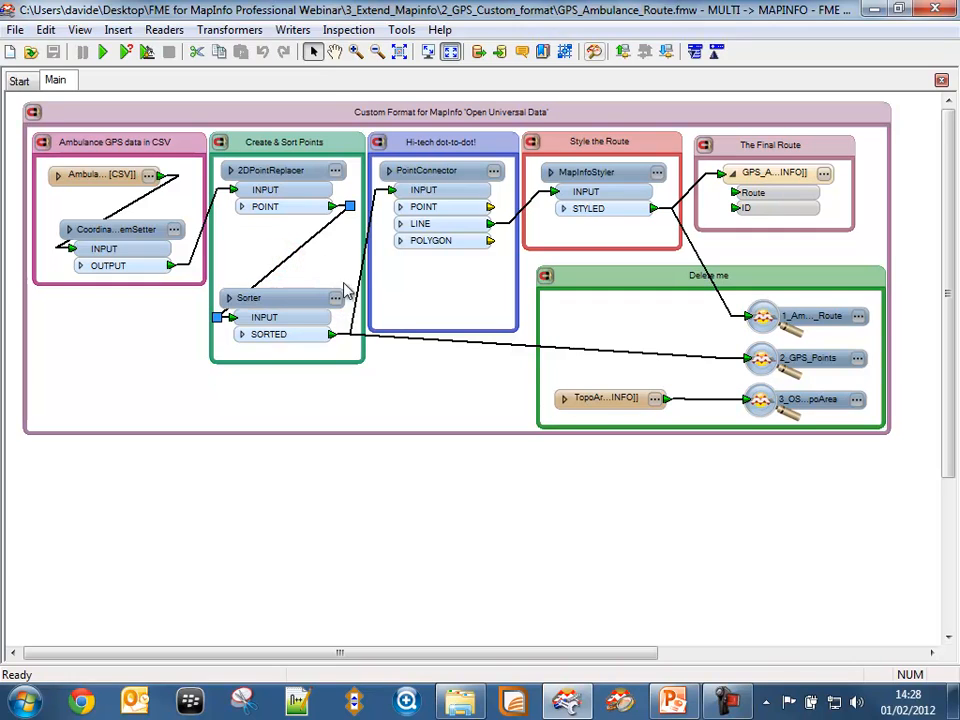
click(336, 298)
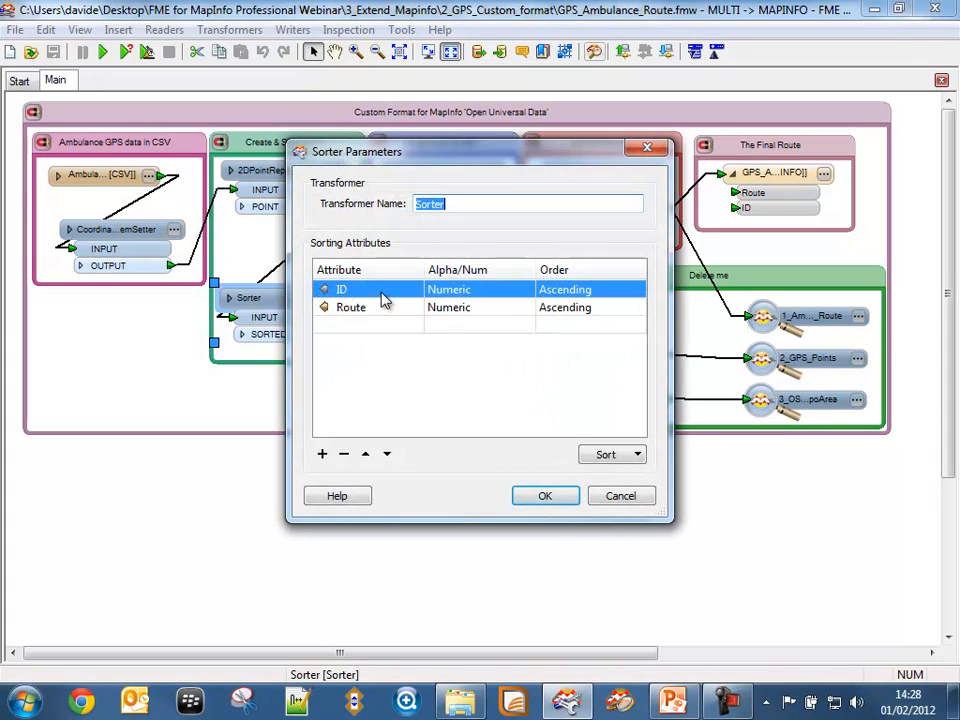
click(544, 495)
Review the PointConnector's connection break attribute, and highlight its line output connection and the MapInfoStyler
click(494, 174)
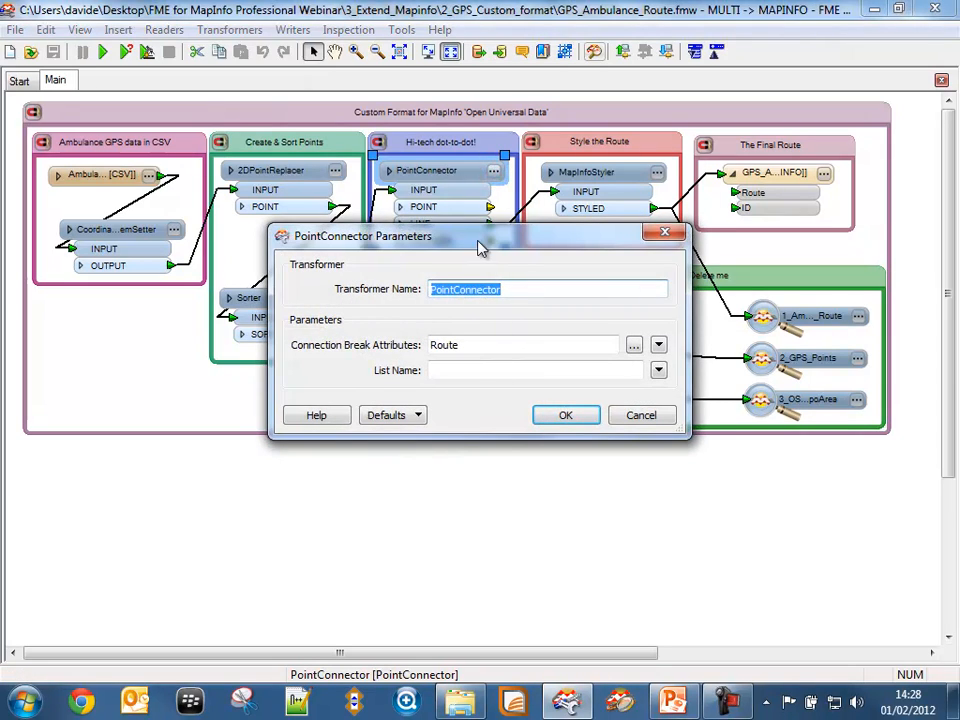
drag(480, 248, 471, 400)
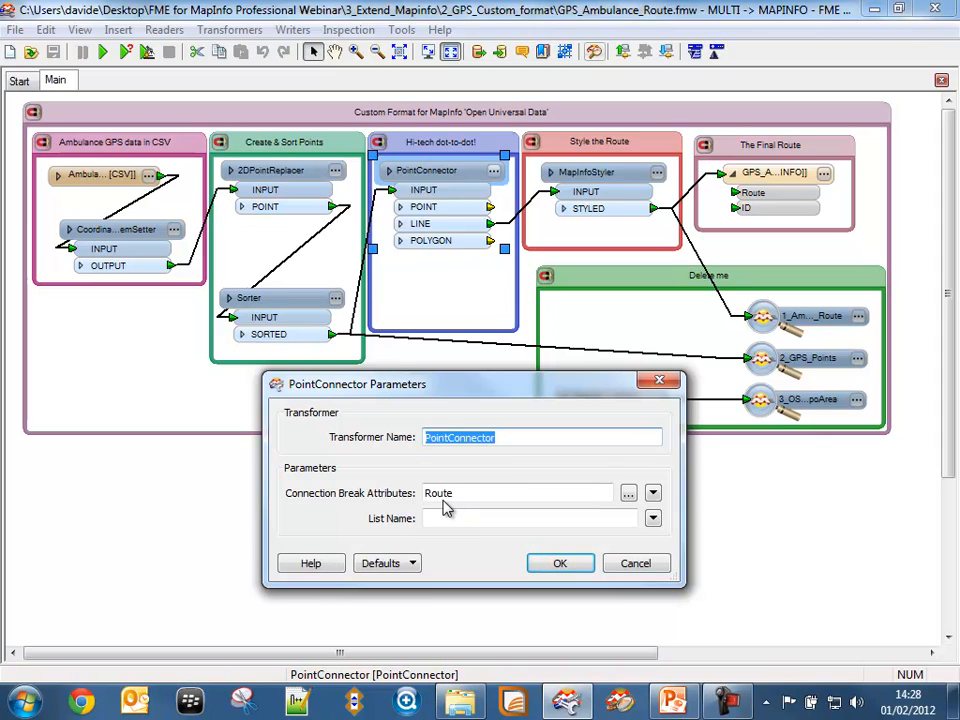
click(551, 563)
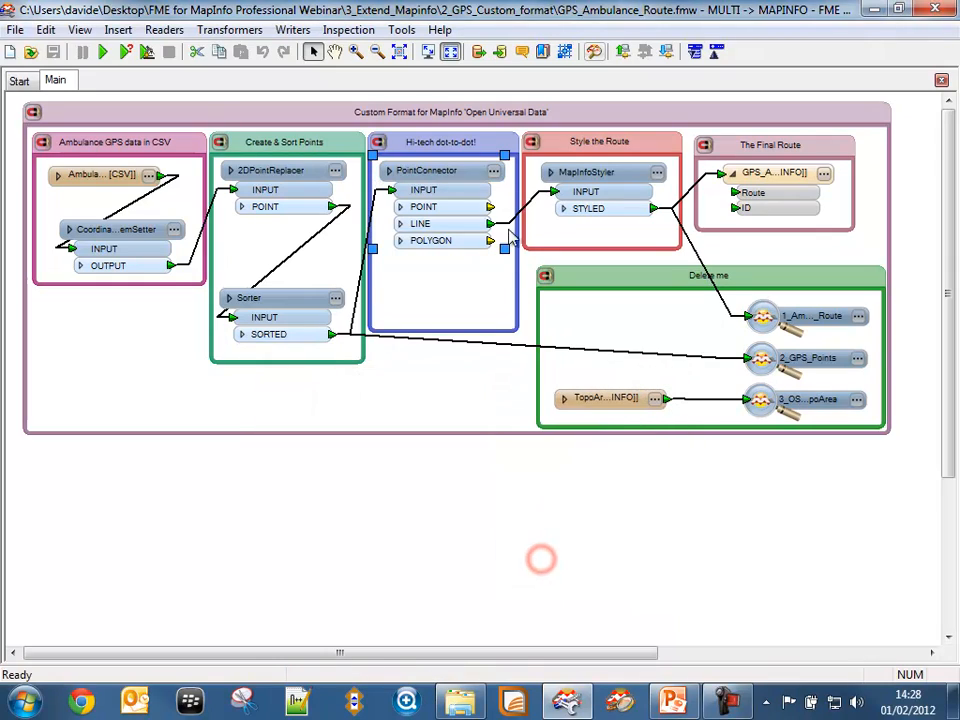
click(520, 219)
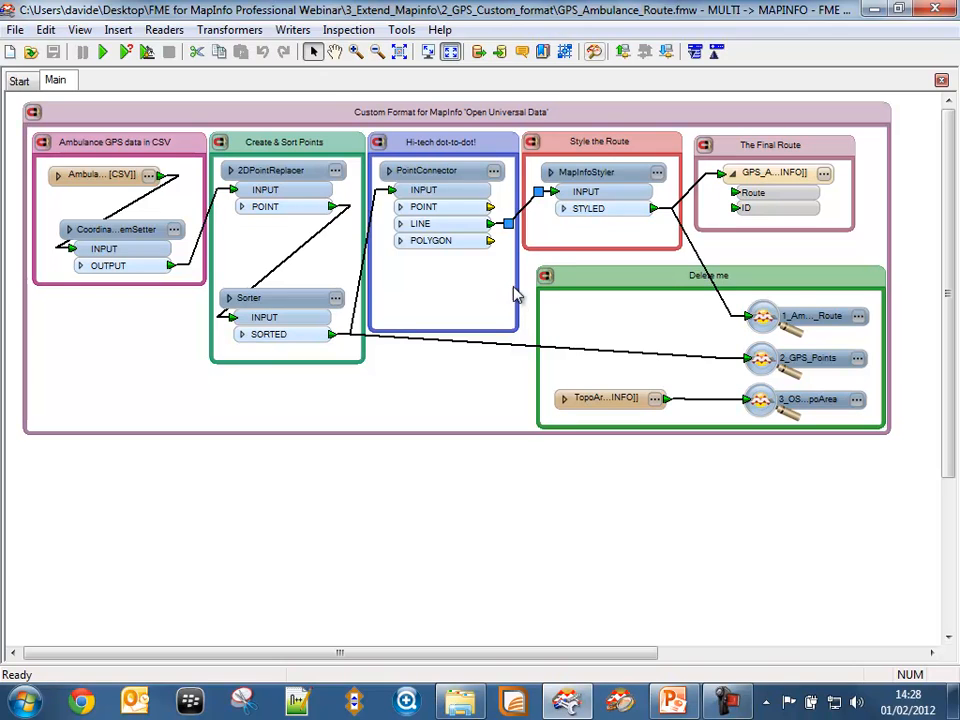
click(612, 178)
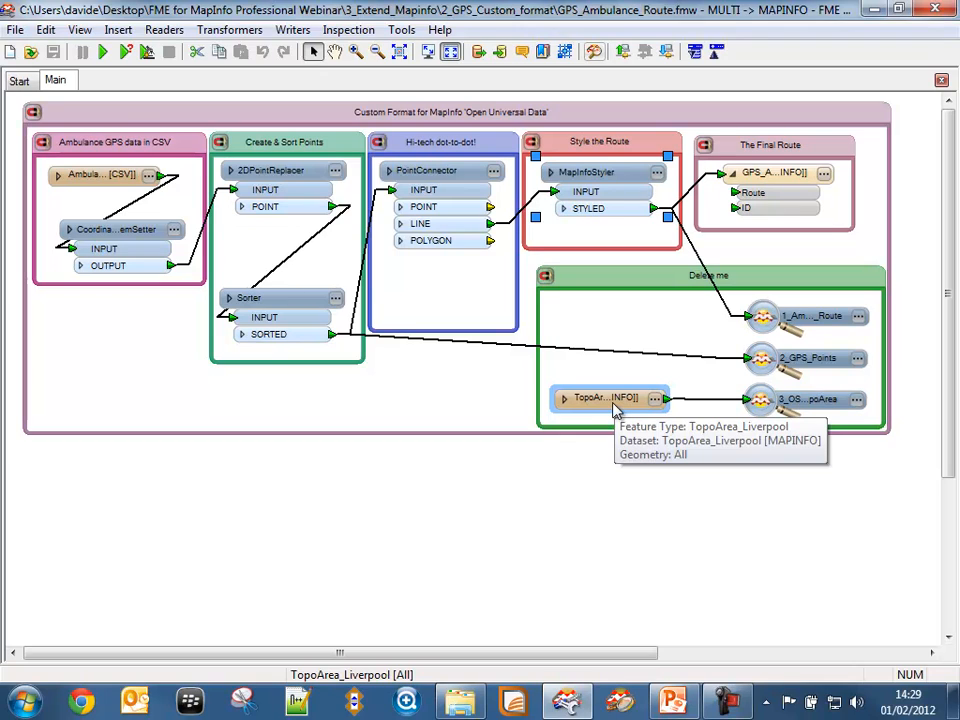
Run the GPS_Ambulance_Route workspace, enlarge the log pane, and maximize the FME Universal Viewer showing the results
click(102, 51)
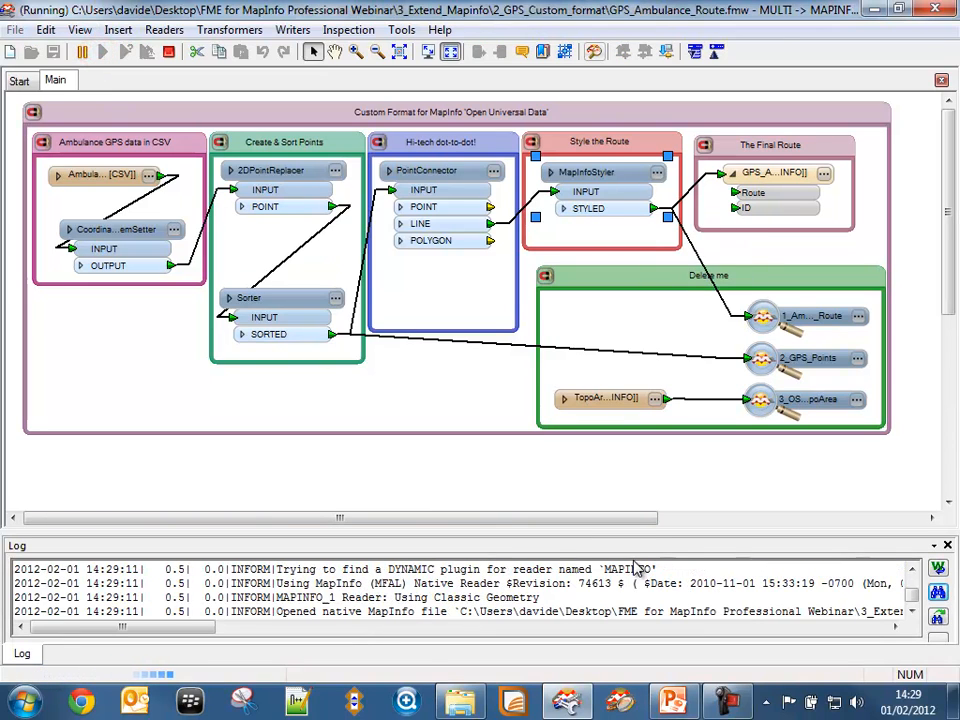
drag(635, 535, 633, 482)
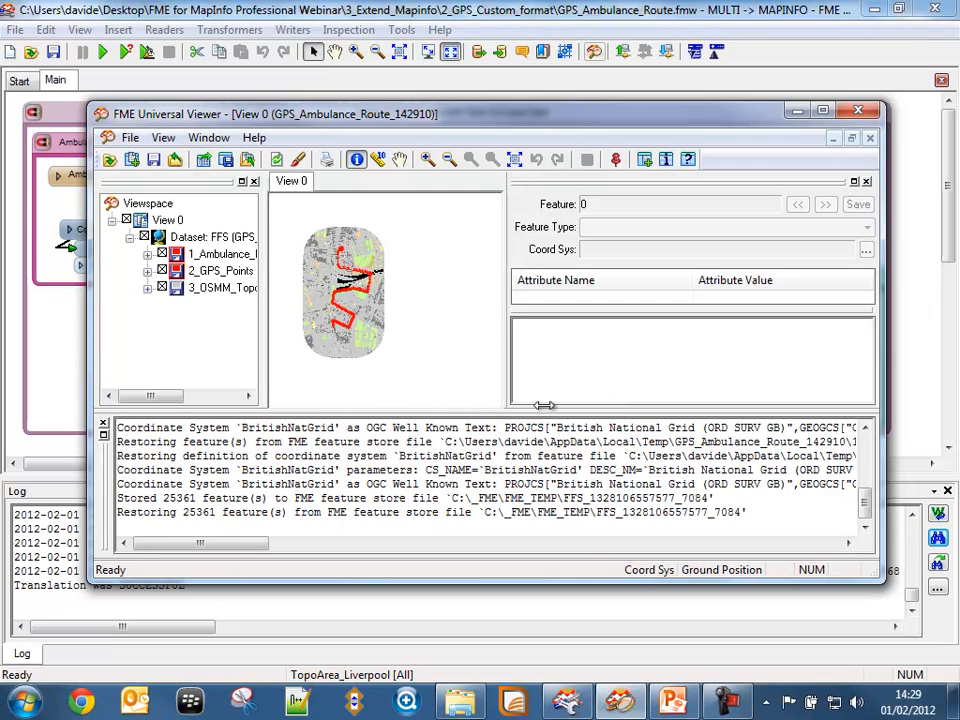
double_click(358, 121)
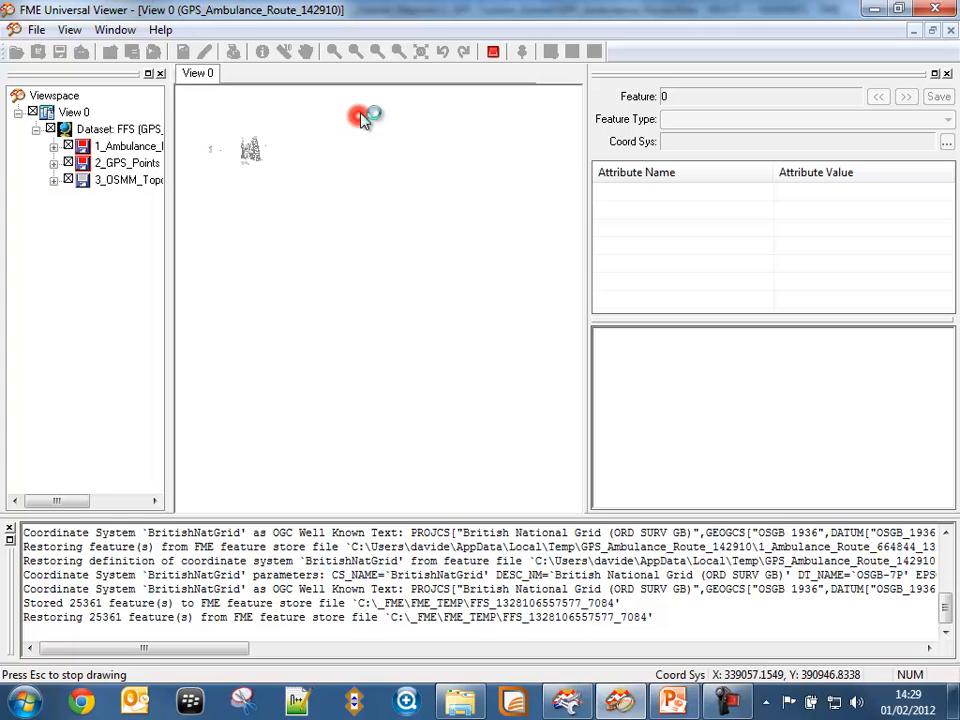
Hide the 3_OSMM_TopoArea and 1_Ambulance_Route layers and inspect the attributes of the first two GPS points at the route's southern end
click(68, 180)
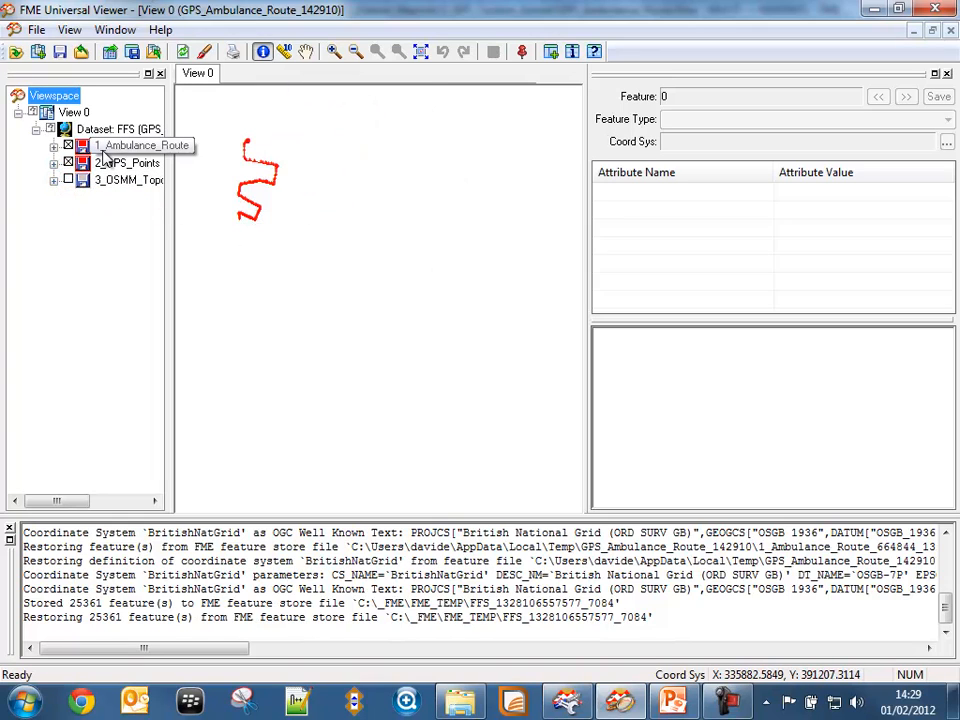
click(68, 146)
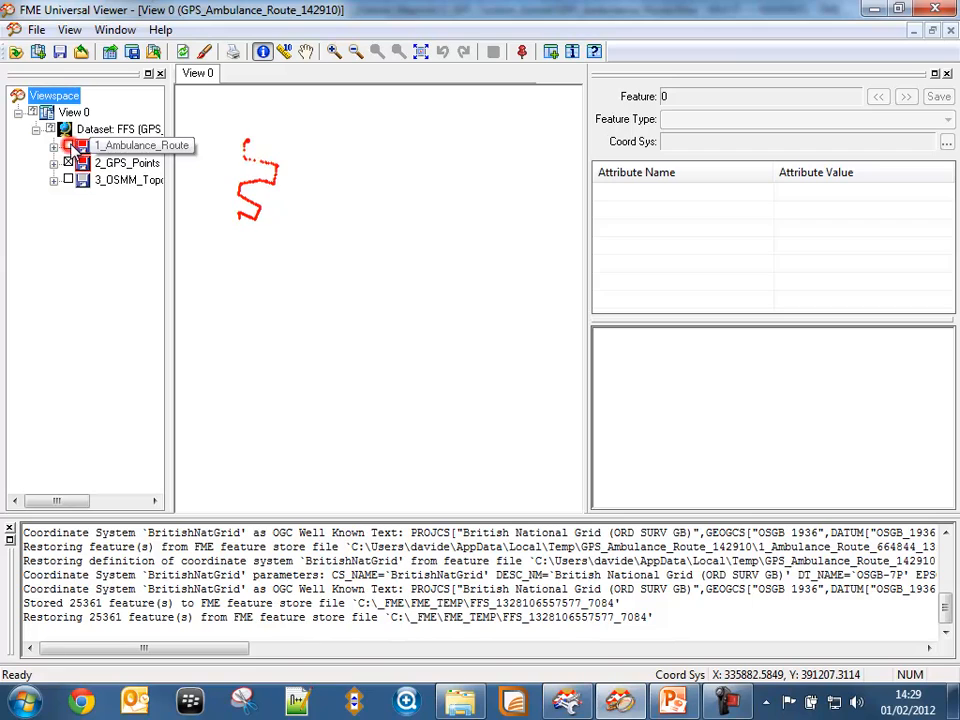
click(335, 51)
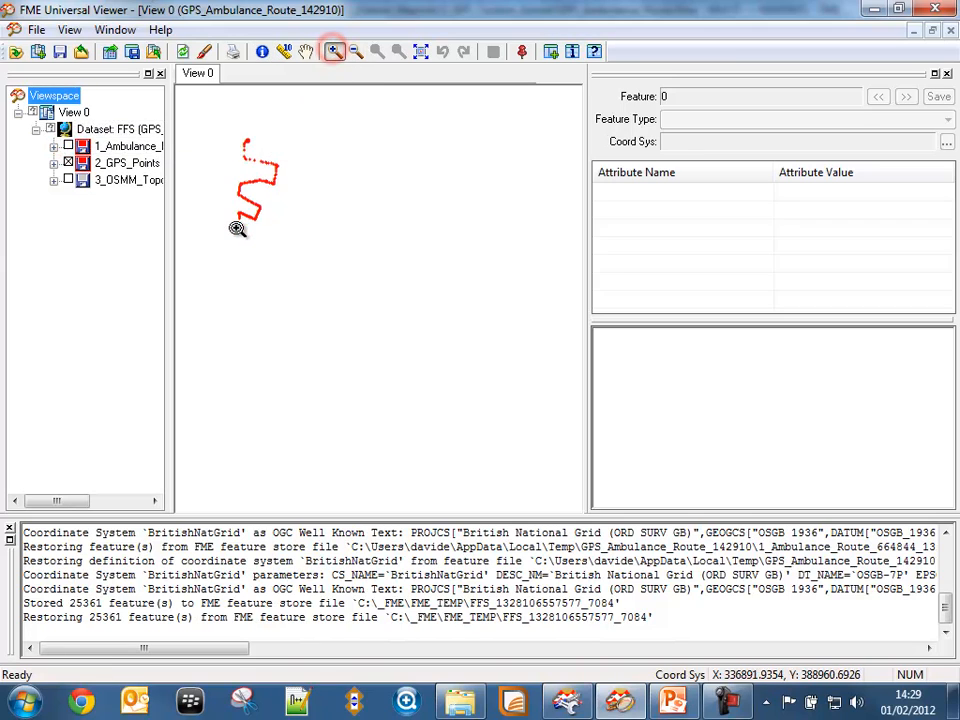
drag(233, 227, 257, 208)
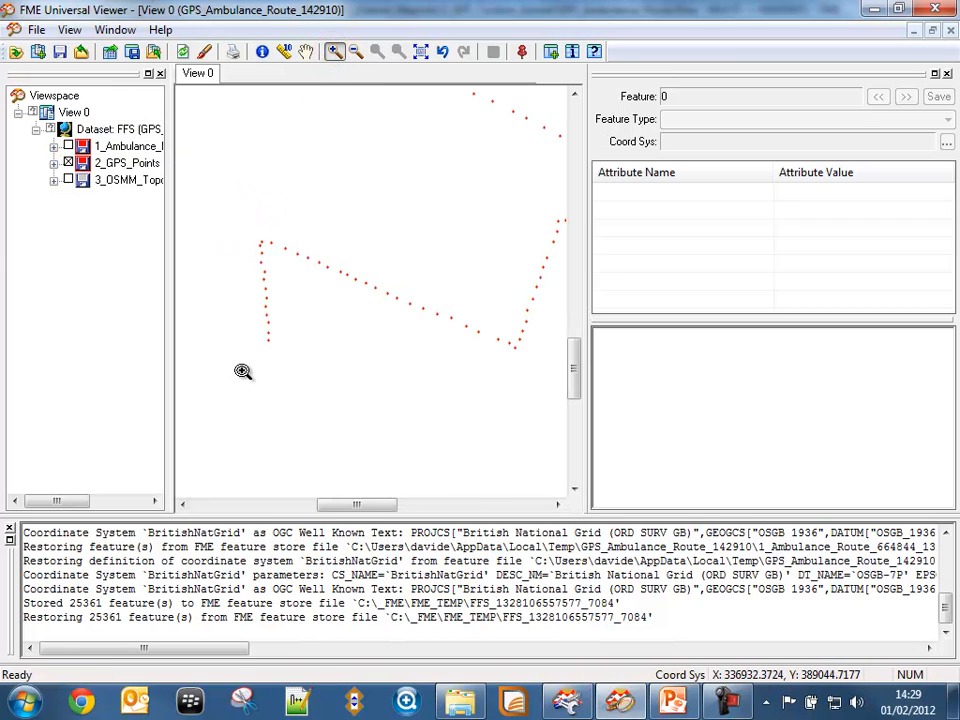
drag(240, 369, 384, 210)
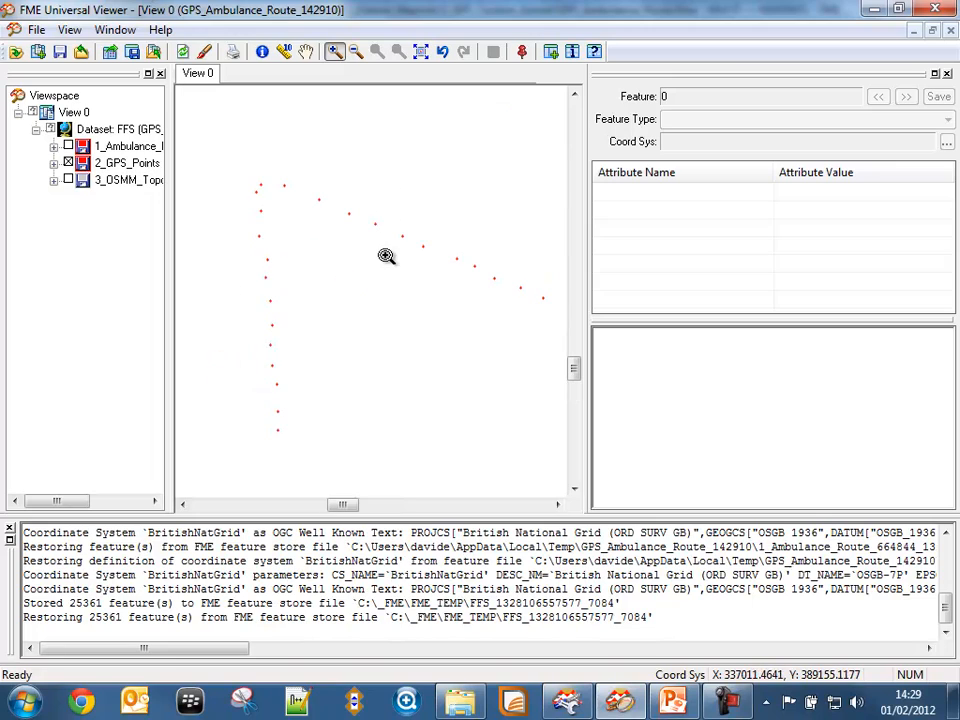
click(262, 51)
click(277, 412)
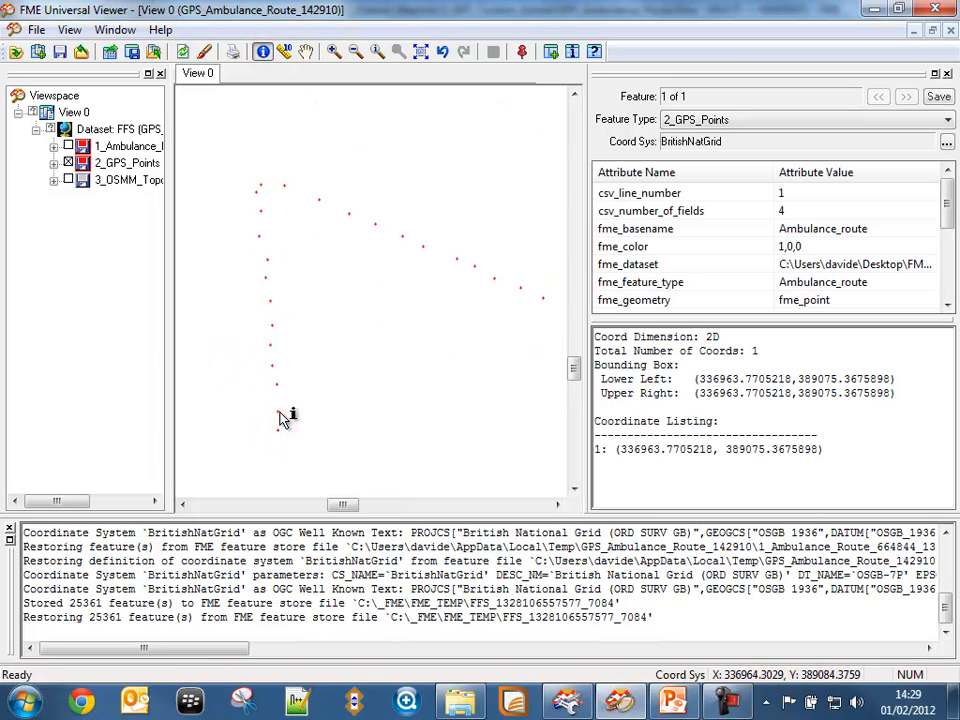
click(280, 413)
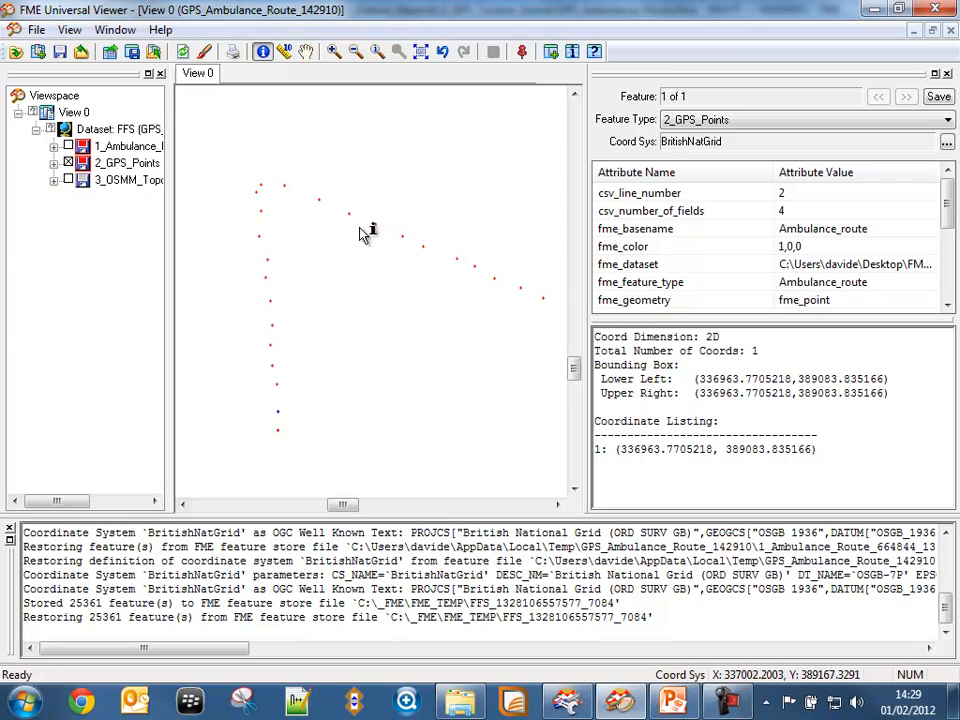
Display 1_Ambulance_Route instead of 2_GPS_Points and query individual line sections near the start and along the full route
click(68, 146)
click(68, 162)
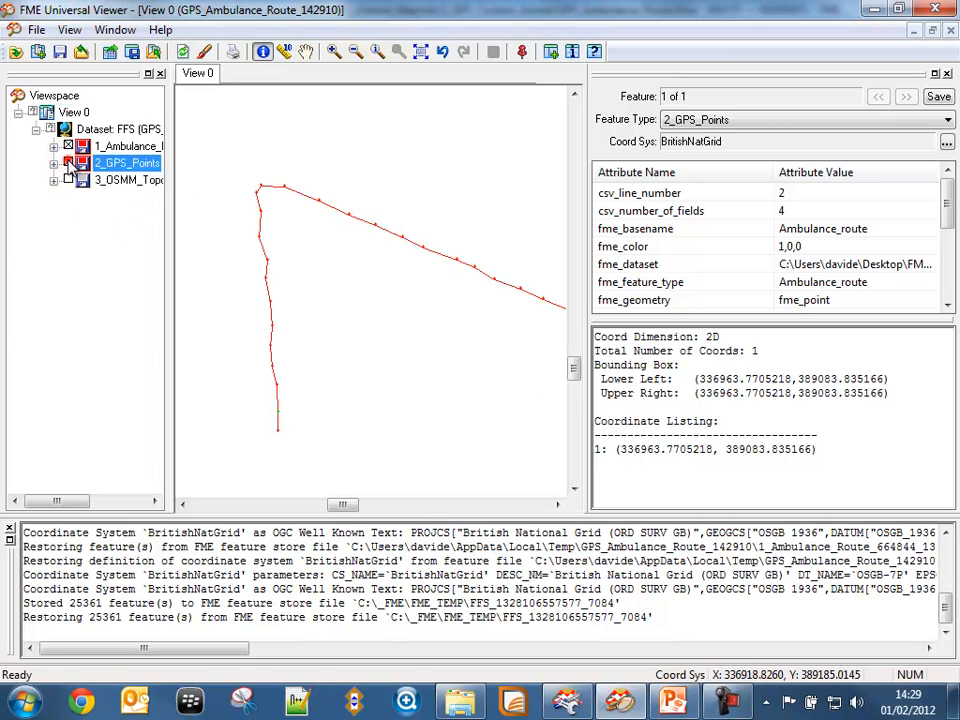
click(270, 300)
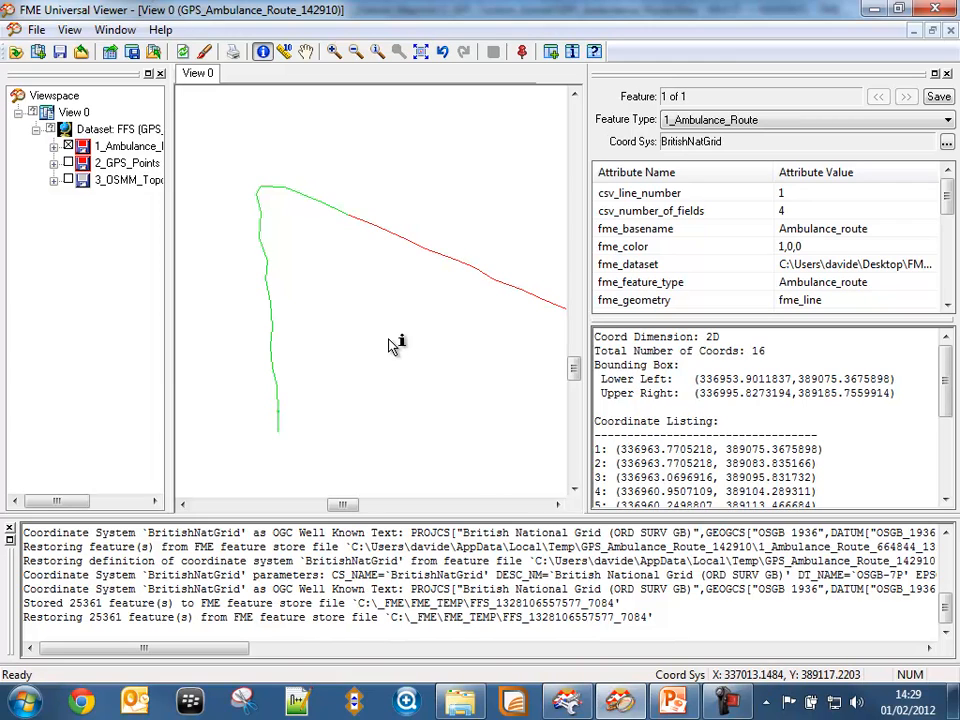
click(368, 225)
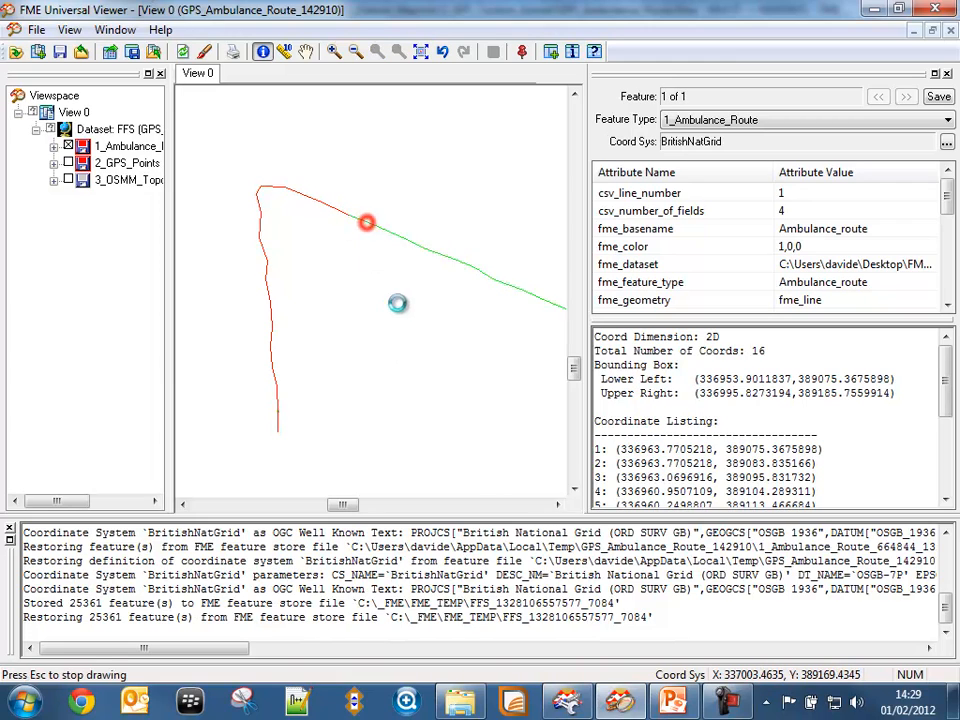
click(340, 209)
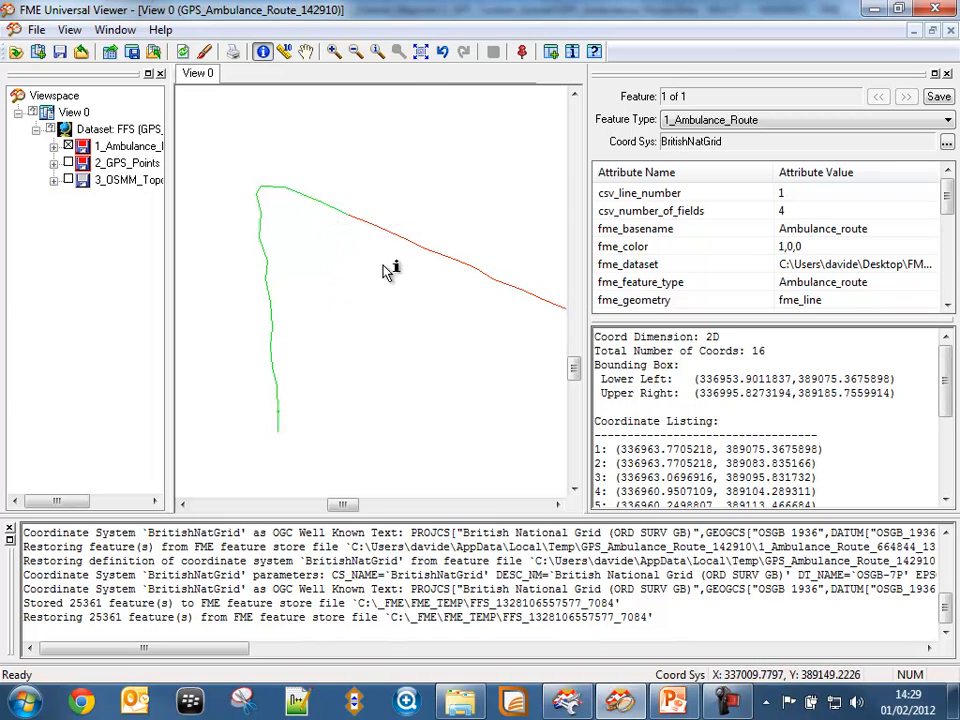
click(420, 51)
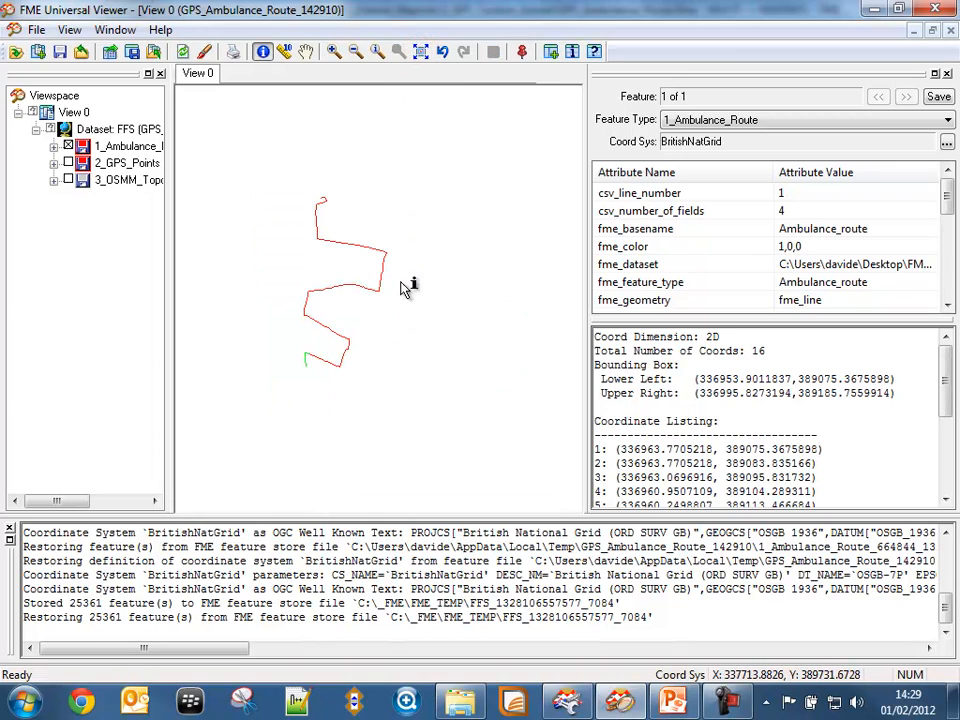
click(321, 285)
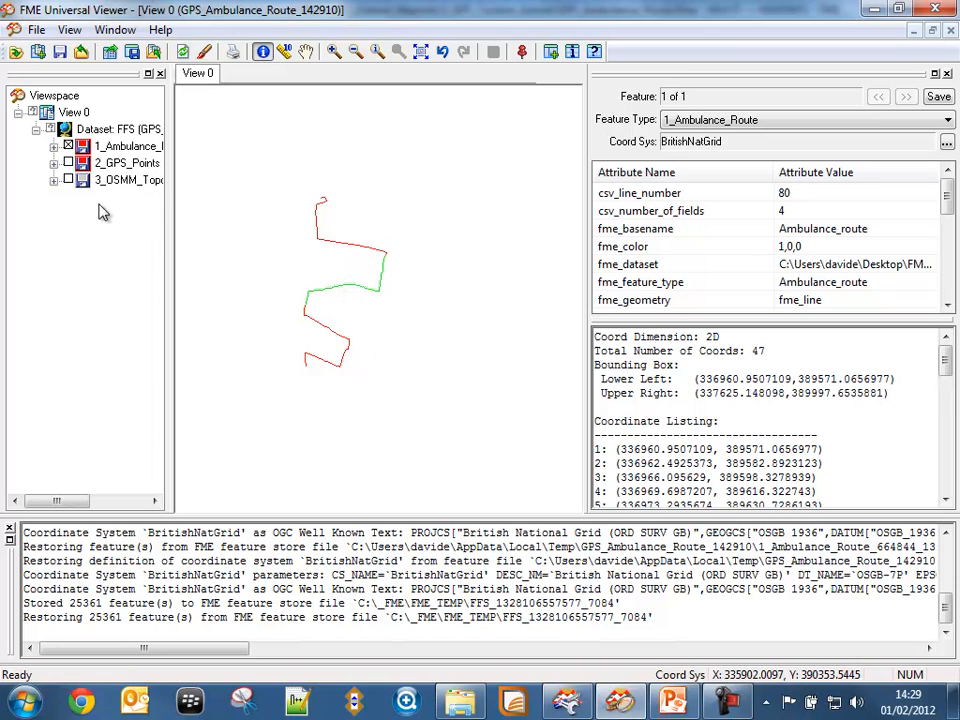
Display 1_Ambulance_Route together with the 3_OSMM_TopoArea layer and examine the southern start of the route against the street map
click(68, 146)
click(68, 179)
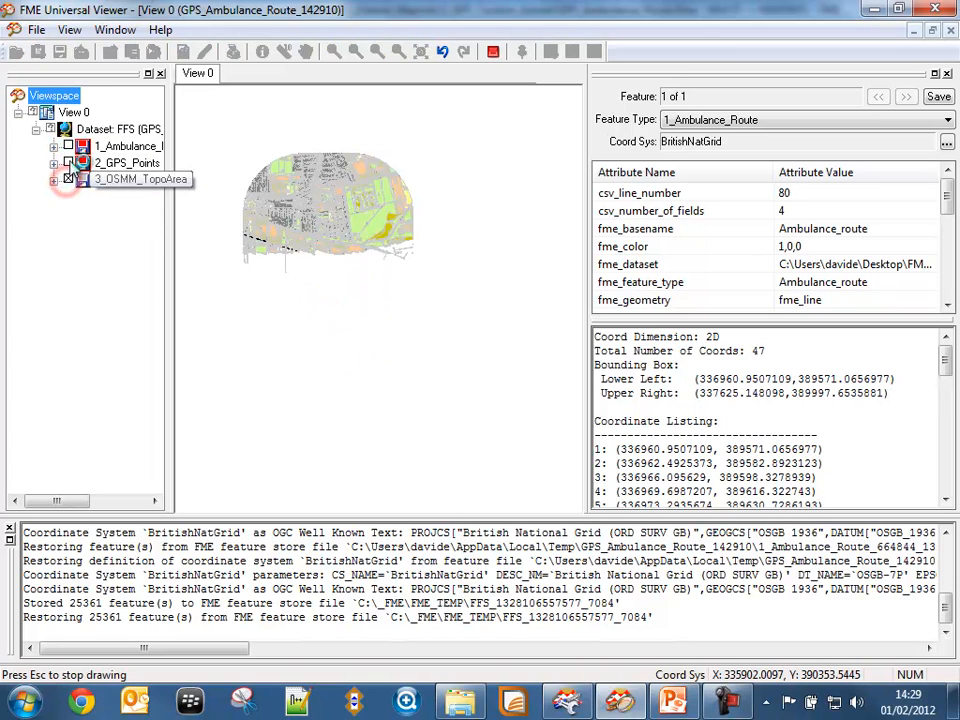
click(68, 146)
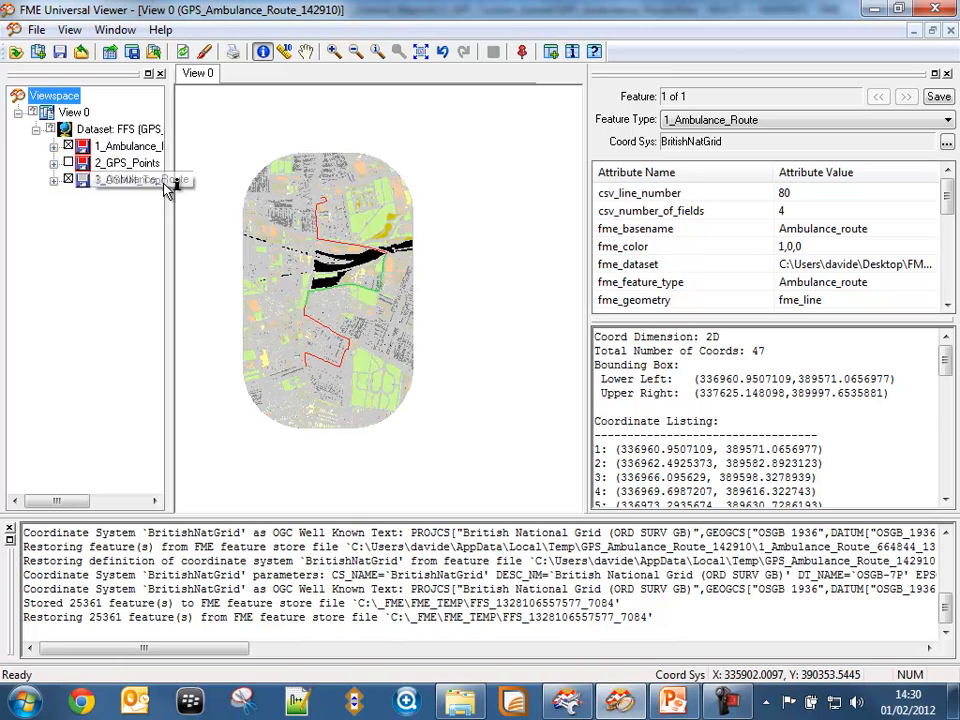
click(332, 51)
click(320, 362)
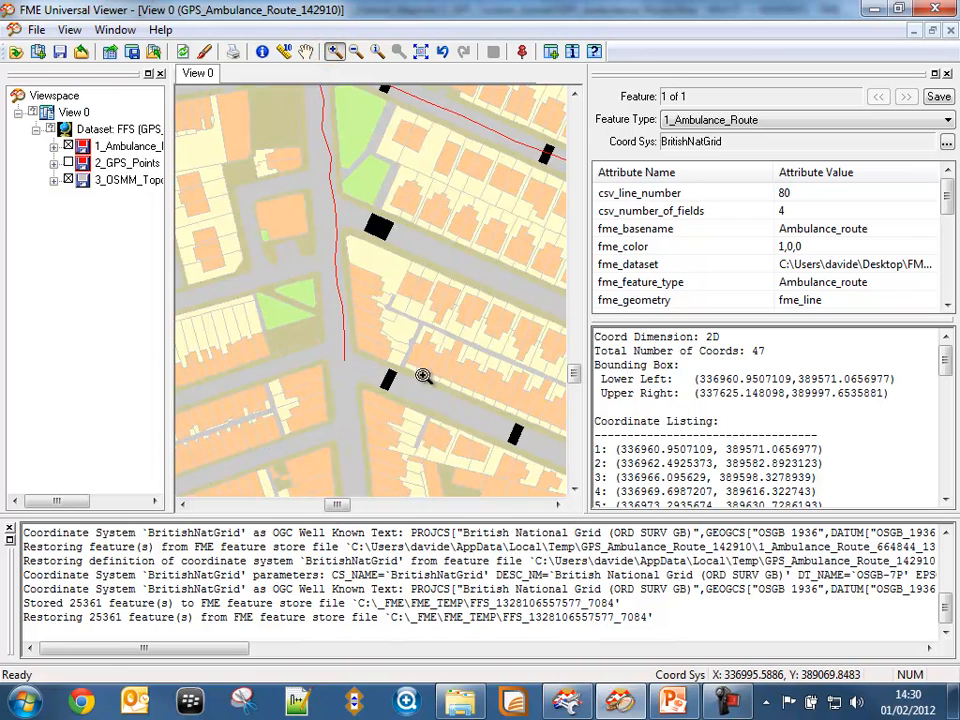
Close the current view in the FME Universal Viewer and minimize the viewer to return to the workspace
click(34, 31)
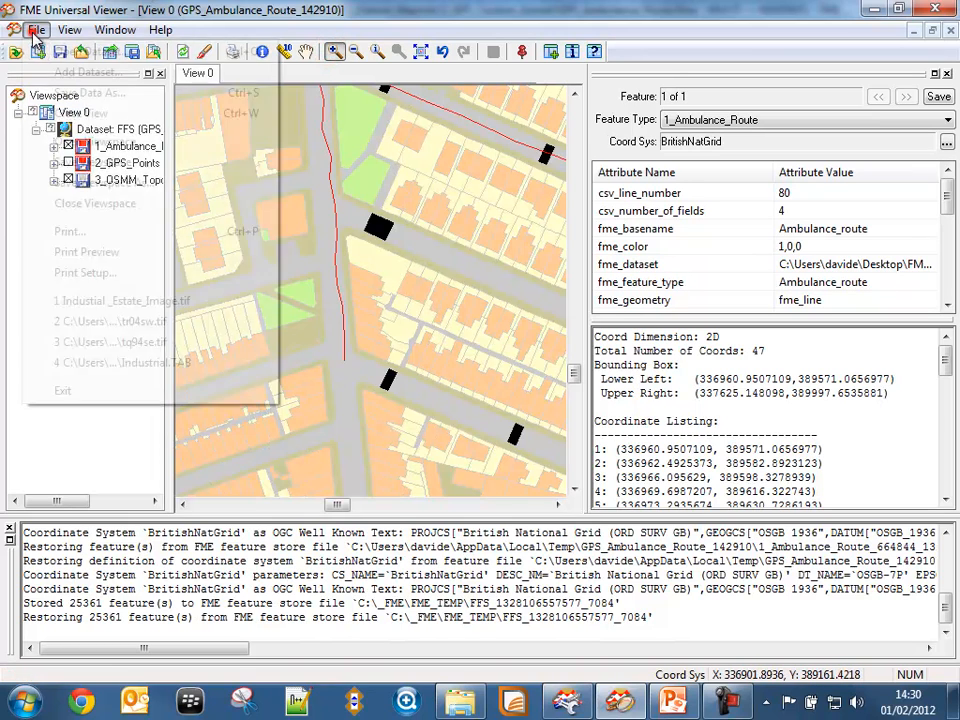
click(90, 113)
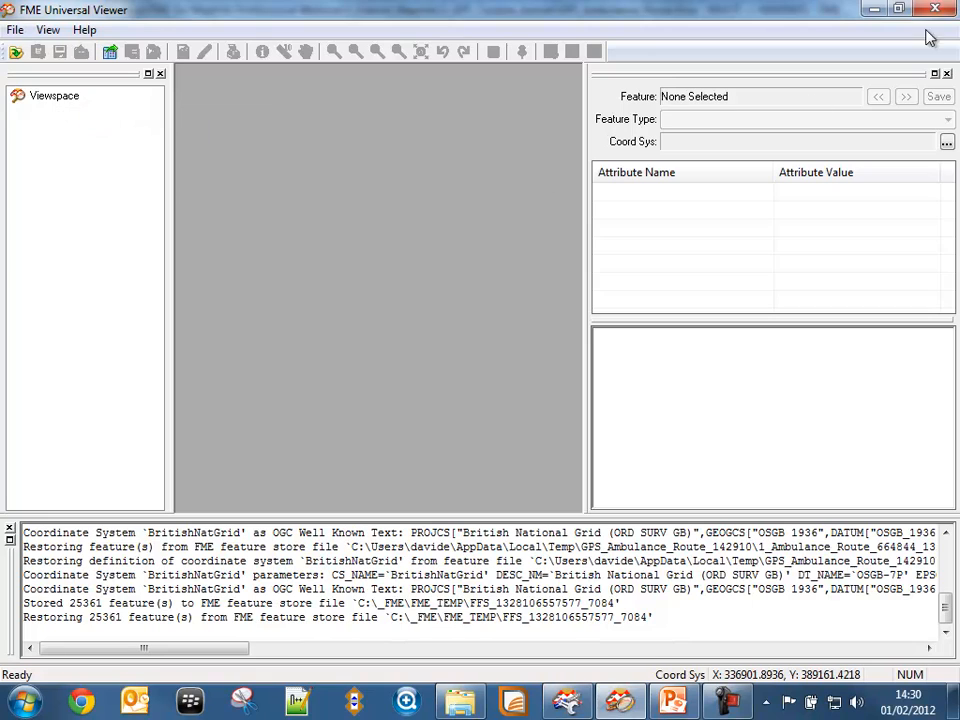
click(874, 9)
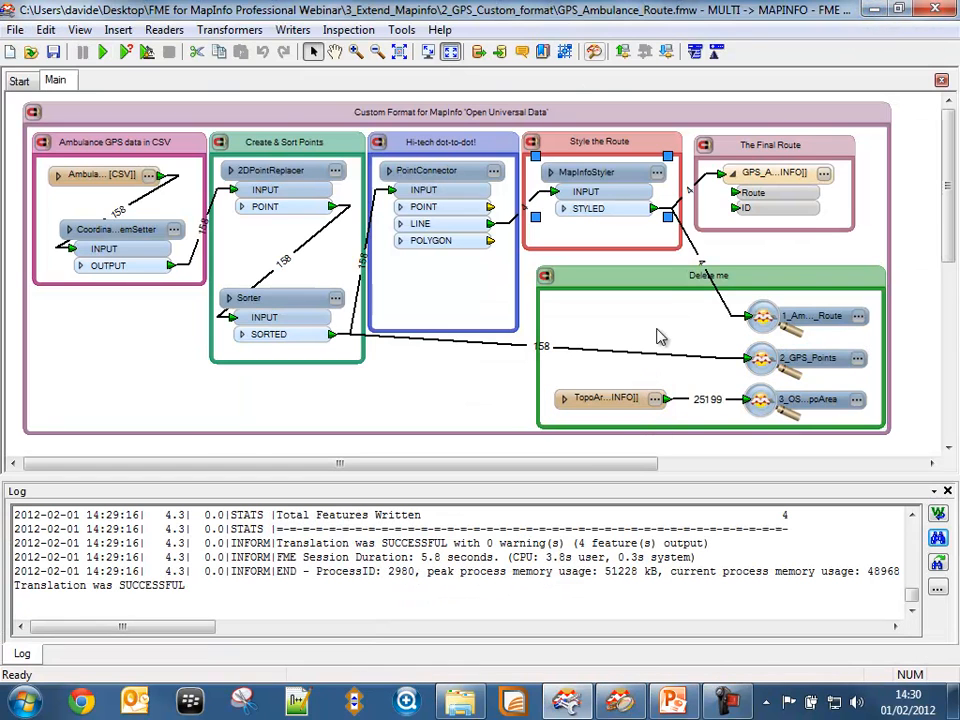
Disable all objects in the "Delete me" bookmark and save the GPS_Ambulance_Route workspace
right_click(664, 285)
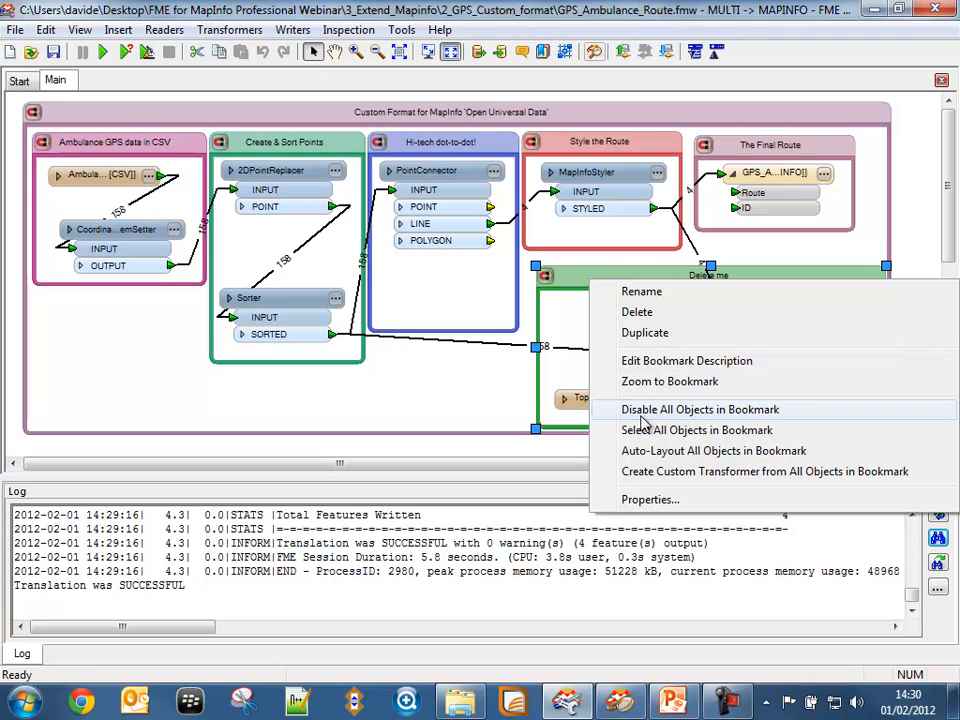
click(688, 412)
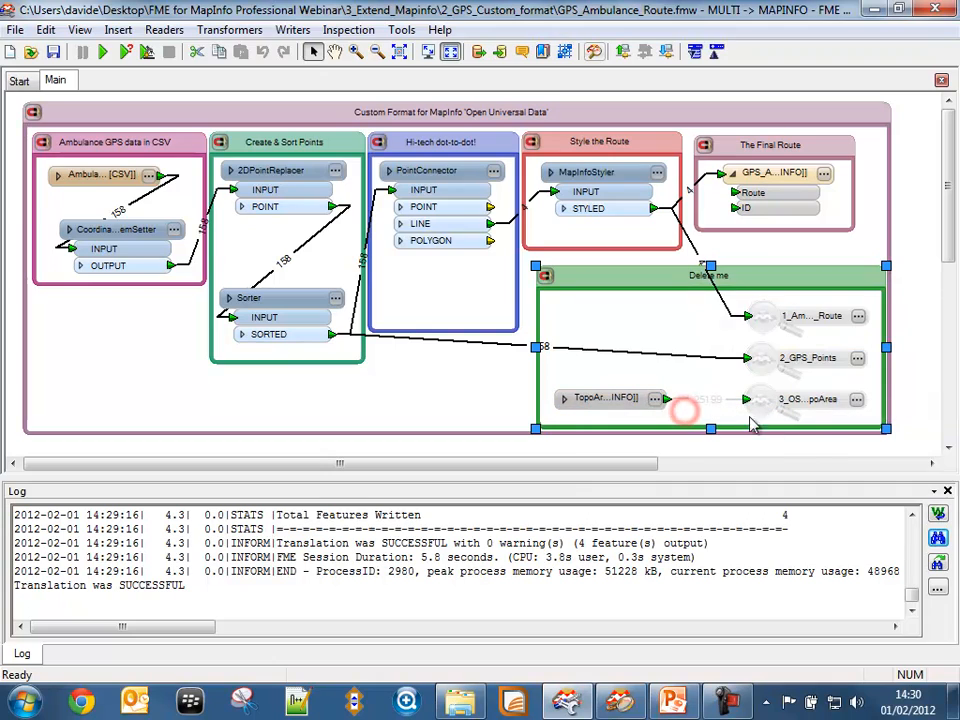
click(447, 391)
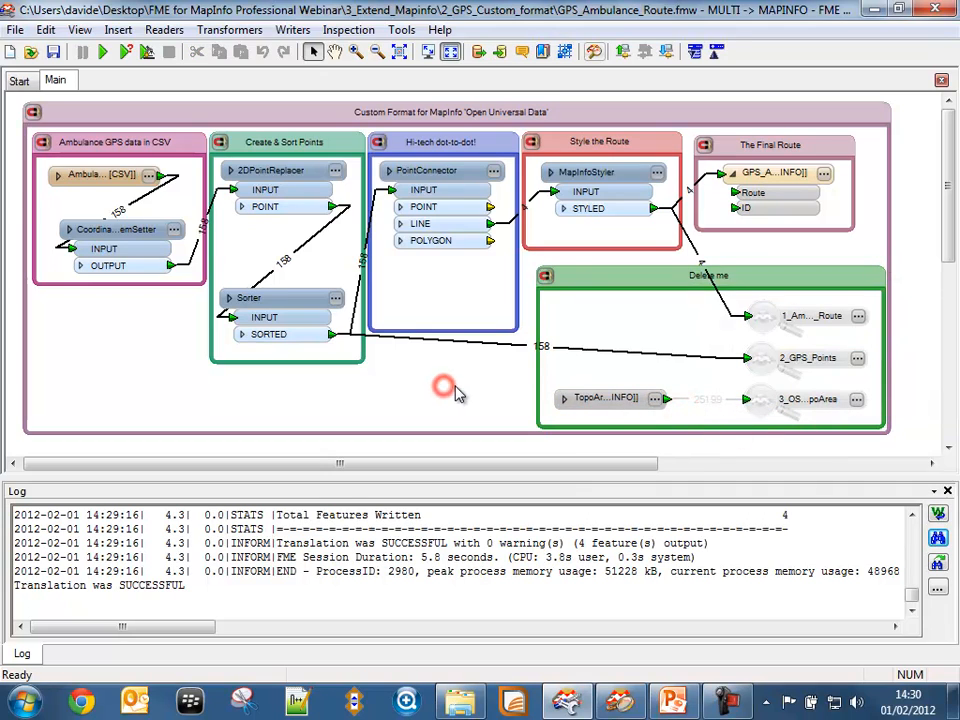
click(53, 51)
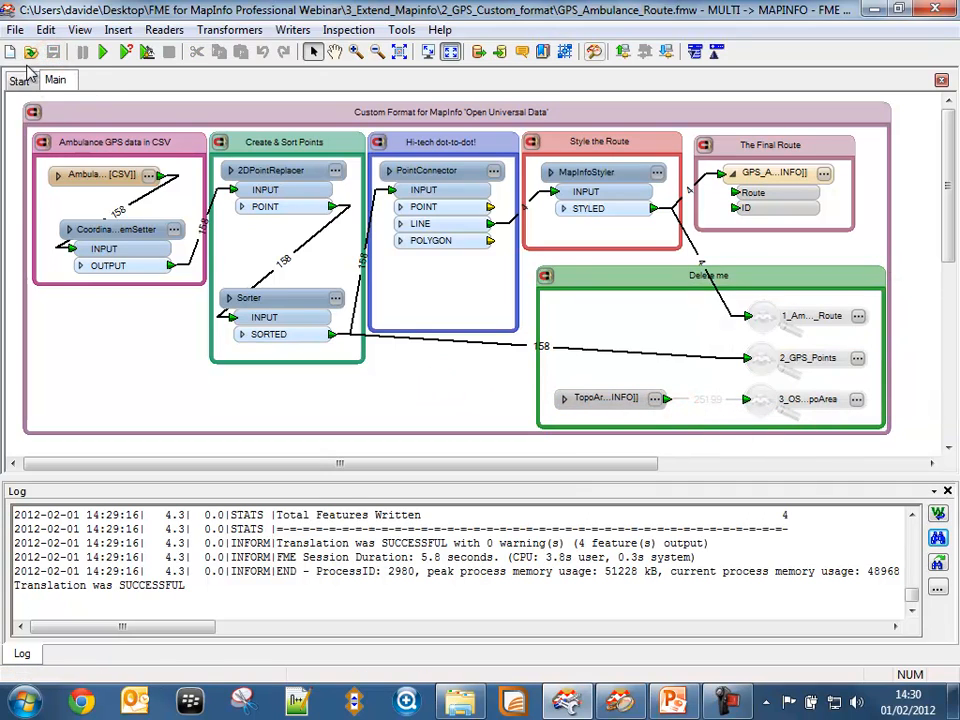
Export the workspace as a custom format named "GPS CSV" with the description "GPS CSV Process"
click(15, 32)
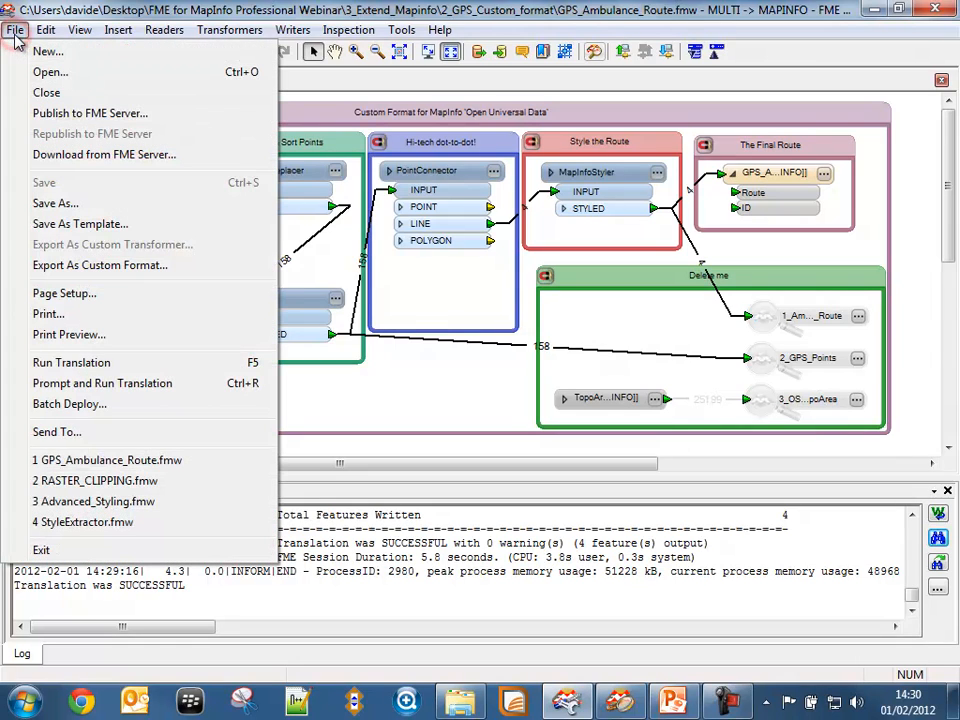
click(93, 271)
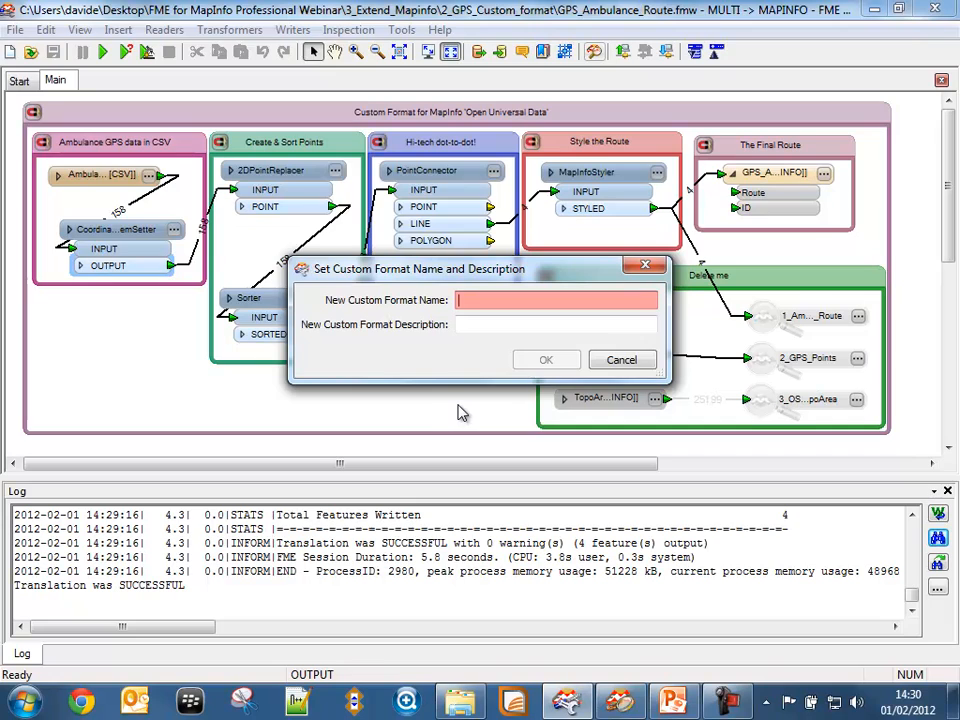
text(GPS CSV)
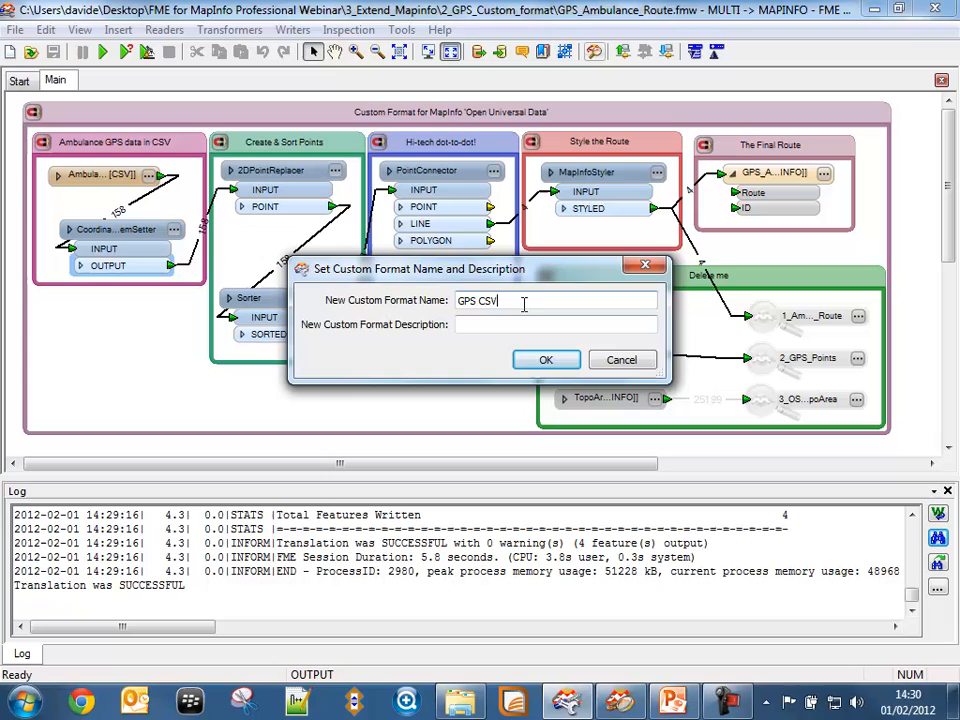
drag(523, 303, 394, 313)
key(ctrl+c)
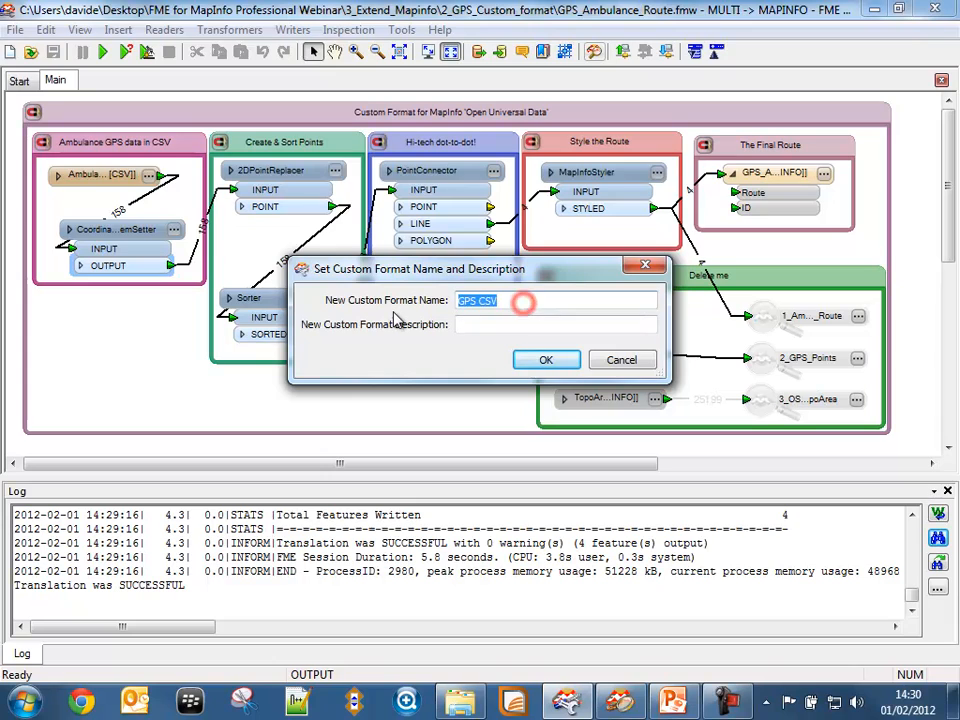
click(485, 321)
key(ctrl+v)
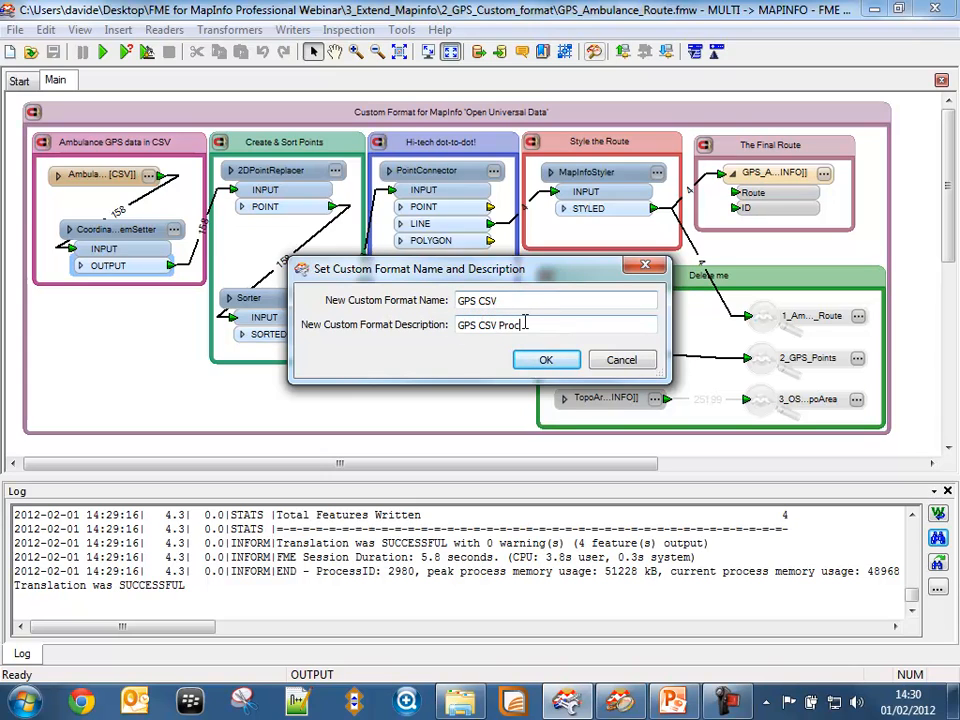
text(Process)
click(546, 360)
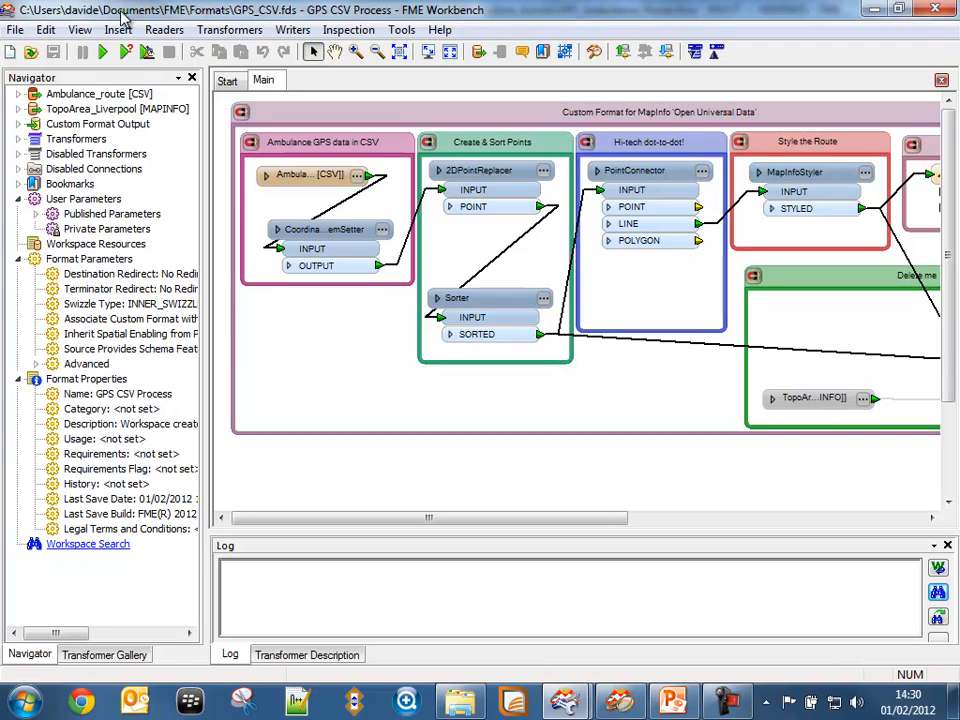
Locate the exported GPS_CSV.fds in the FME\Formats folder of My Documents using Windows Explorer, and close the Explorer window
click(467, 709)
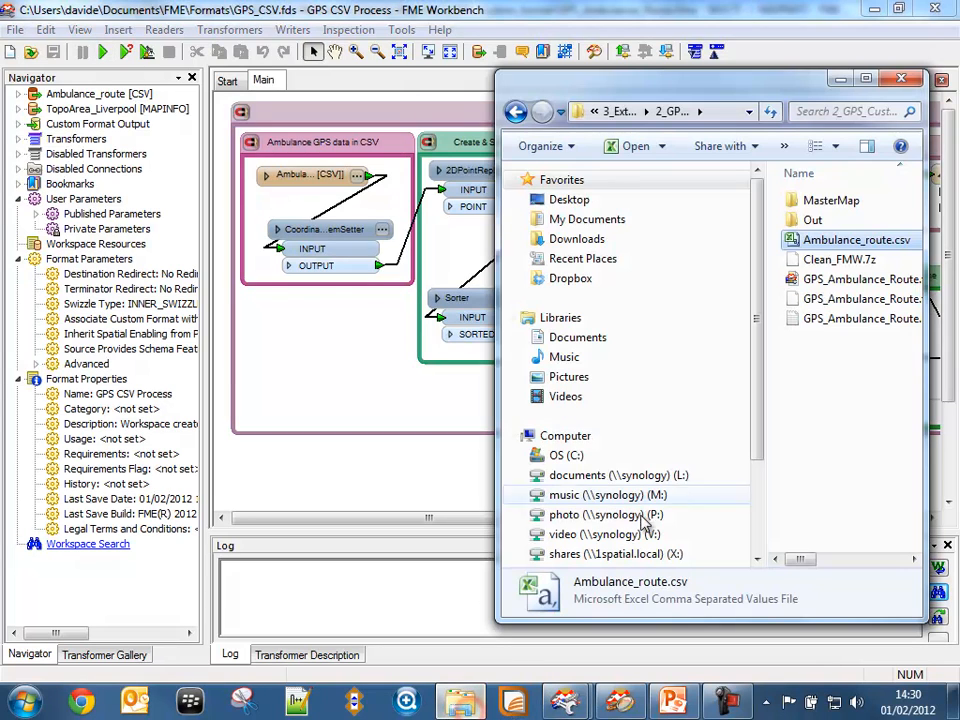
click(580, 220)
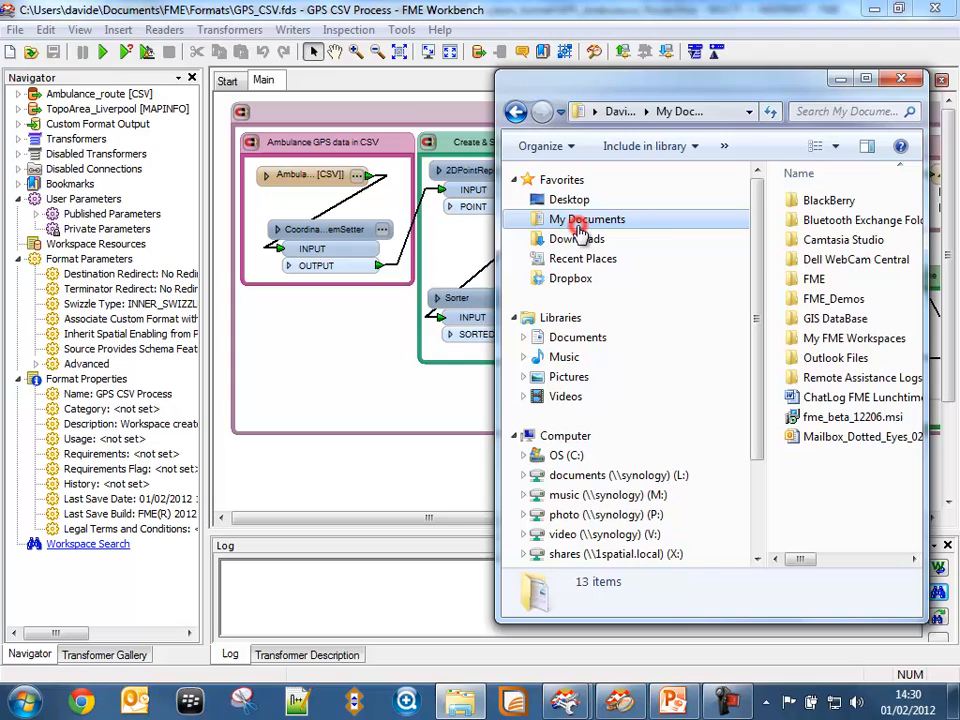
double_click(806, 277)
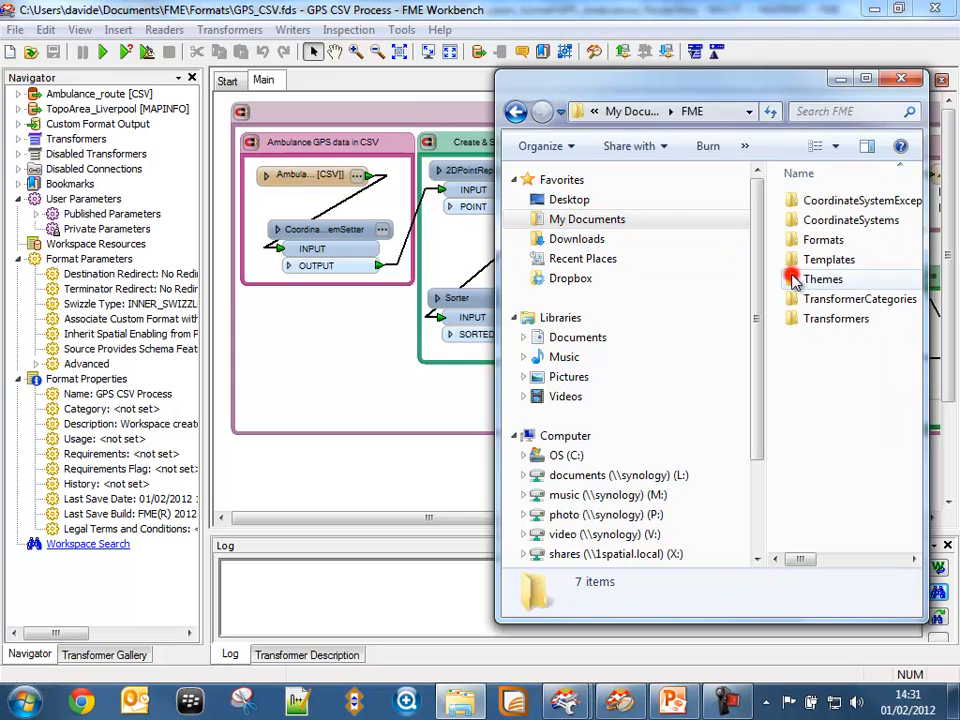
double_click(830, 241)
click(828, 203)
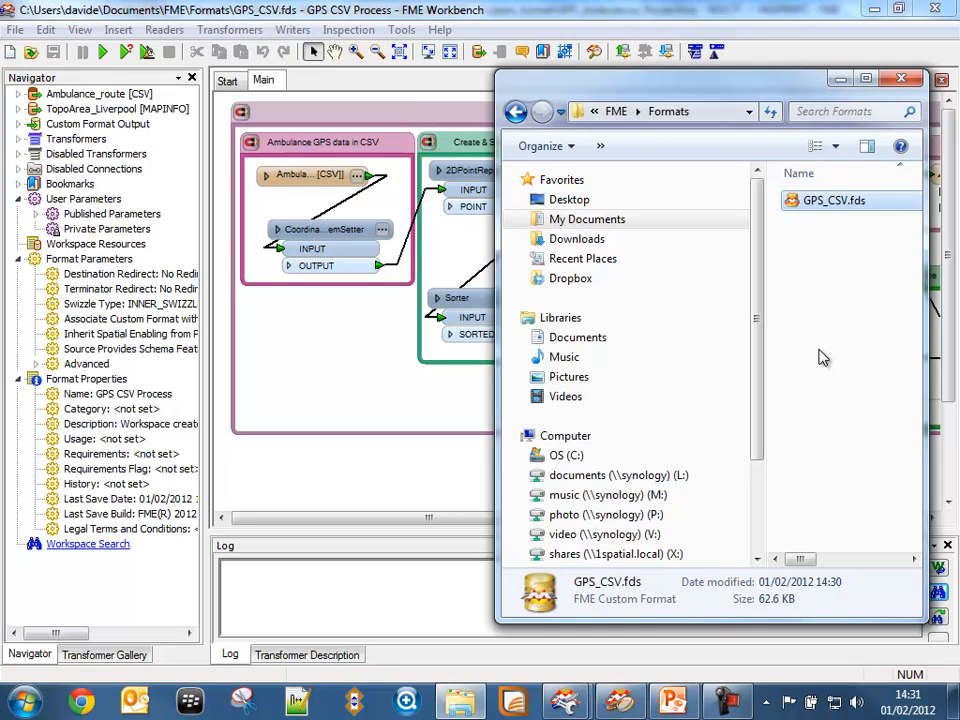
click(902, 79)
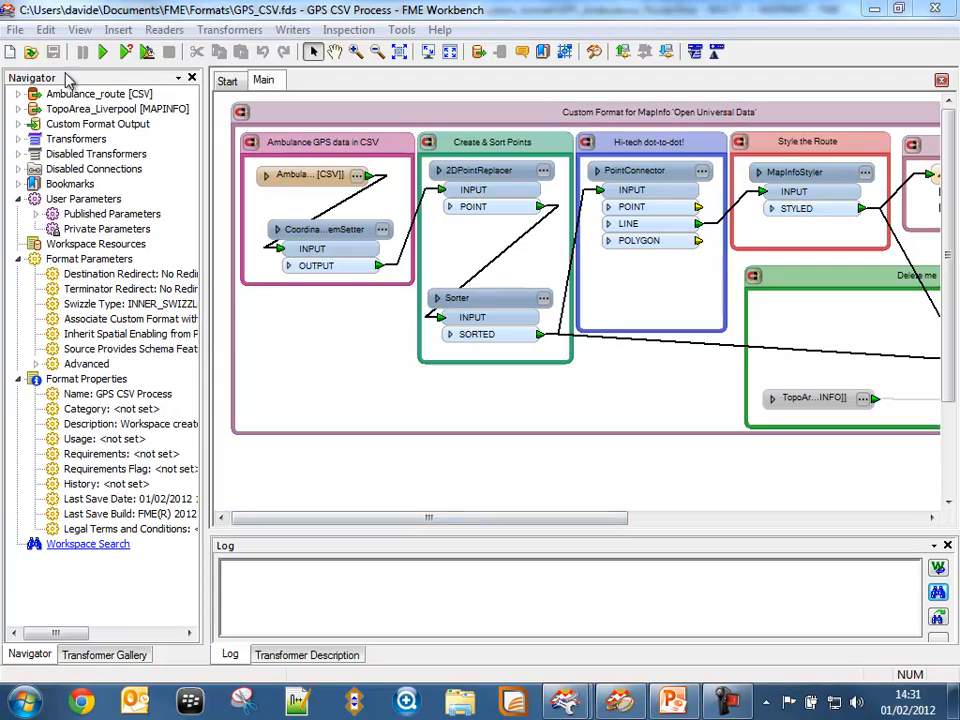
Close the GPS_CSV.fds custom format in FME Workbench
click(15, 29)
click(55, 100)
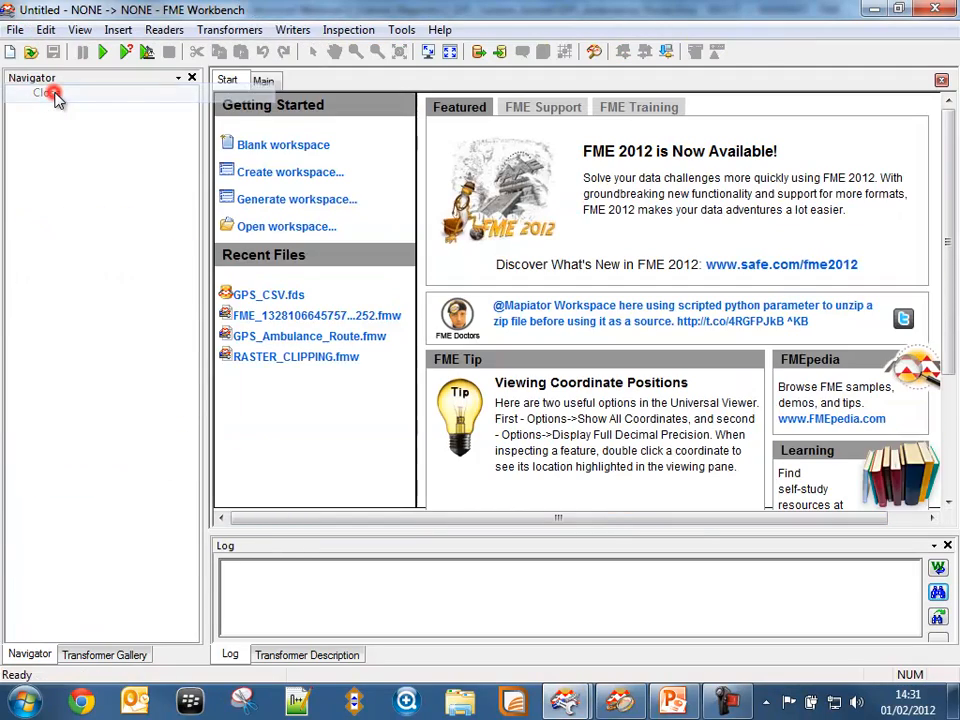
Close both FME Workbench windows and relaunch FME Workbench with an empty main canvas
click(935, 12)
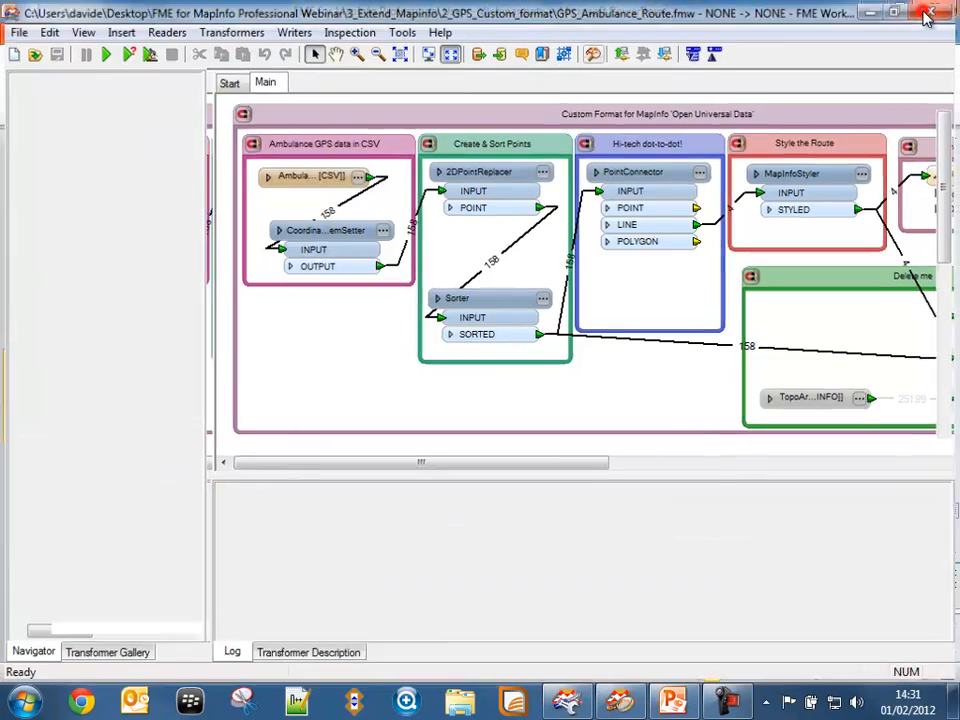
click(928, 14)
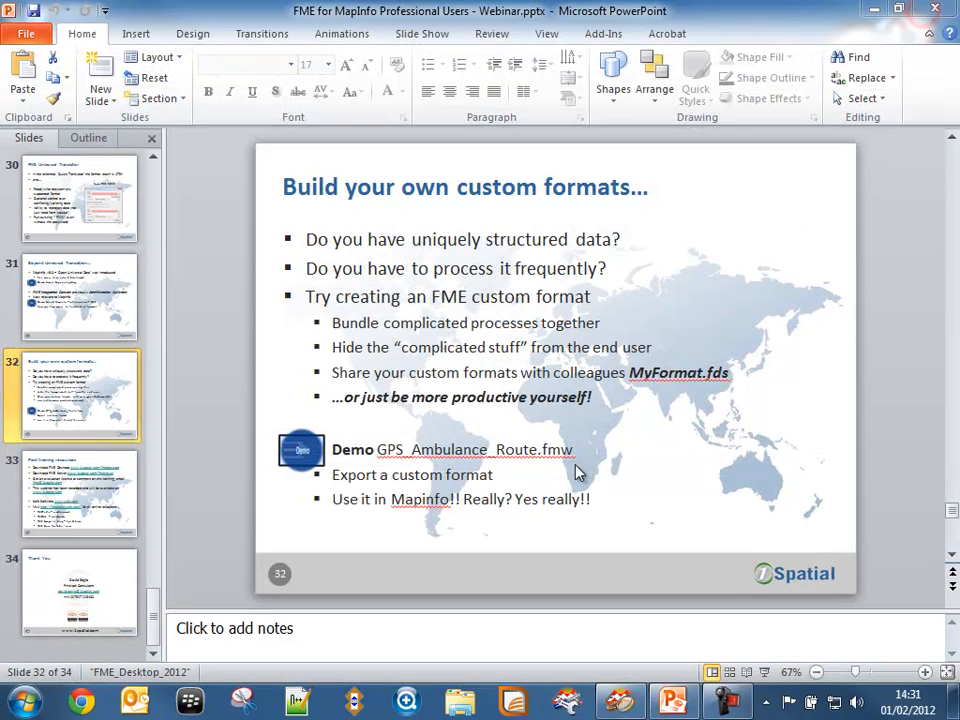
click(567, 707)
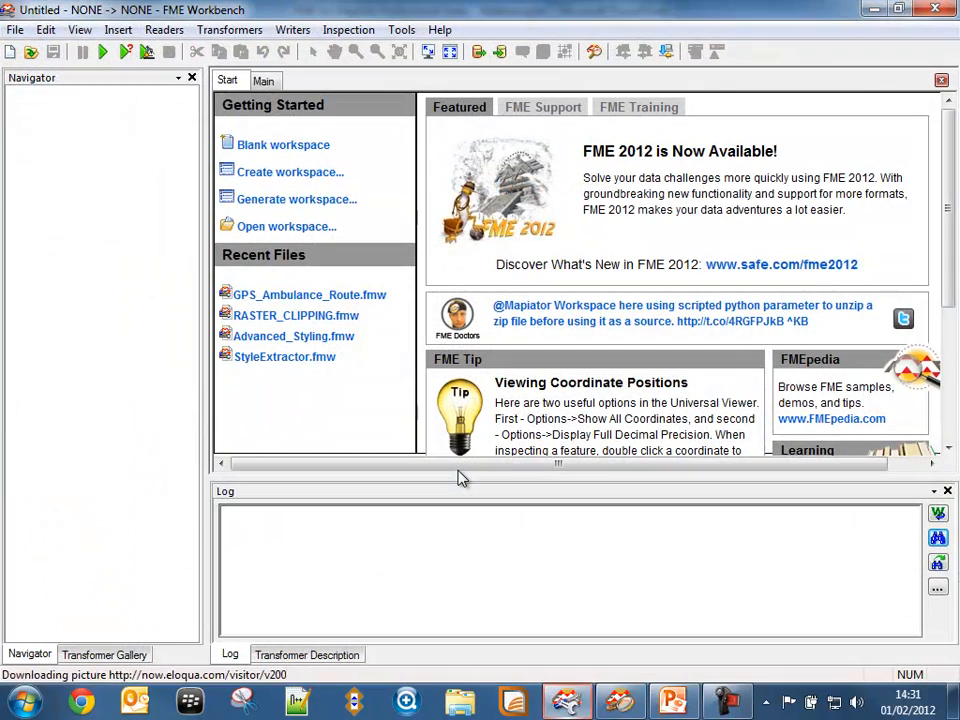
click(263, 80)
Add a reader in the GPS CSV Process format with Ambulance_route.csv from the 2_GPS_Custom_format folder as its dataset
click(163, 30)
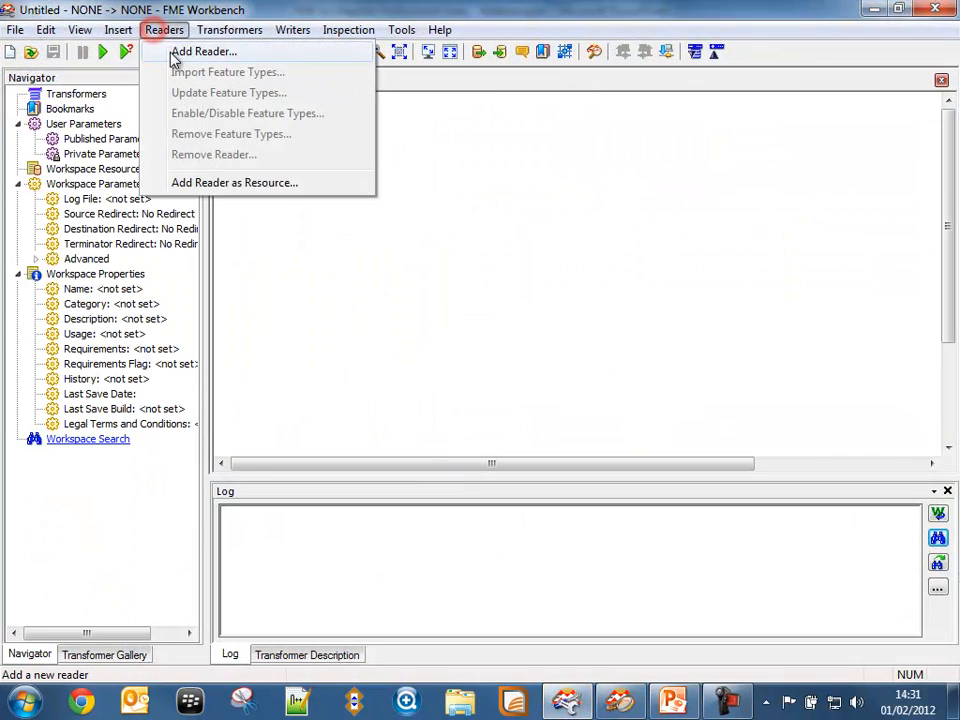
click(170, 49)
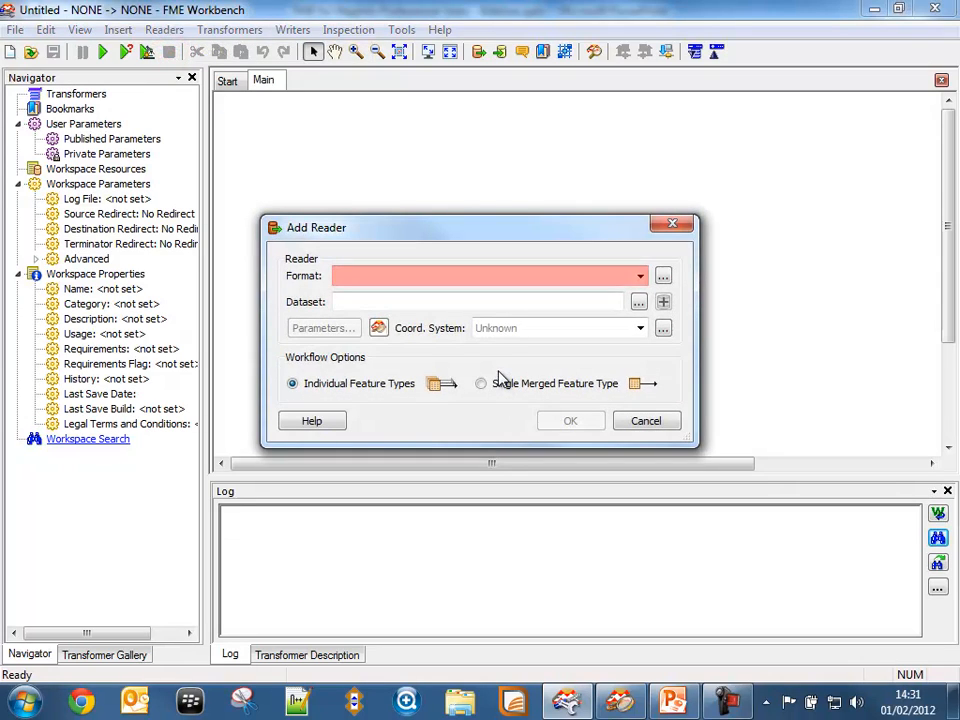
text(gps)
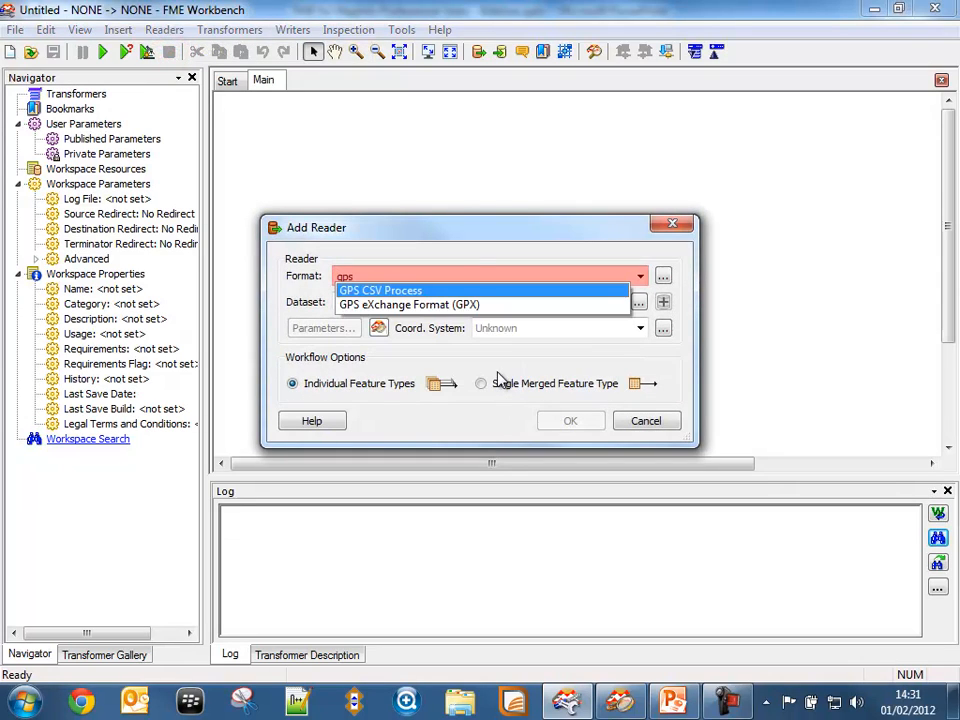
click(418, 290)
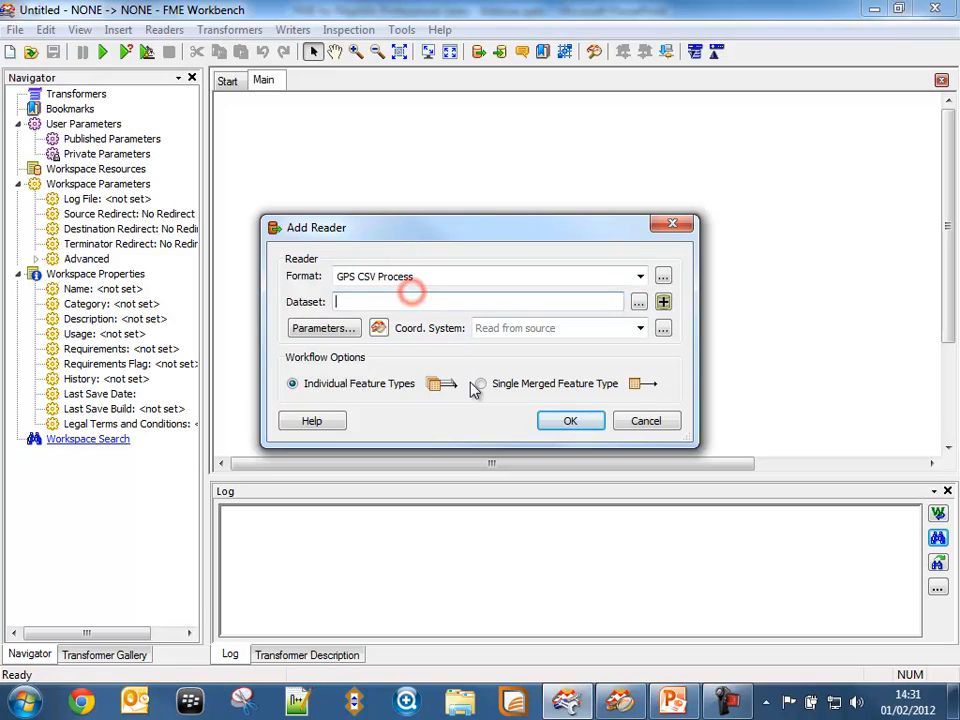
click(640, 302)
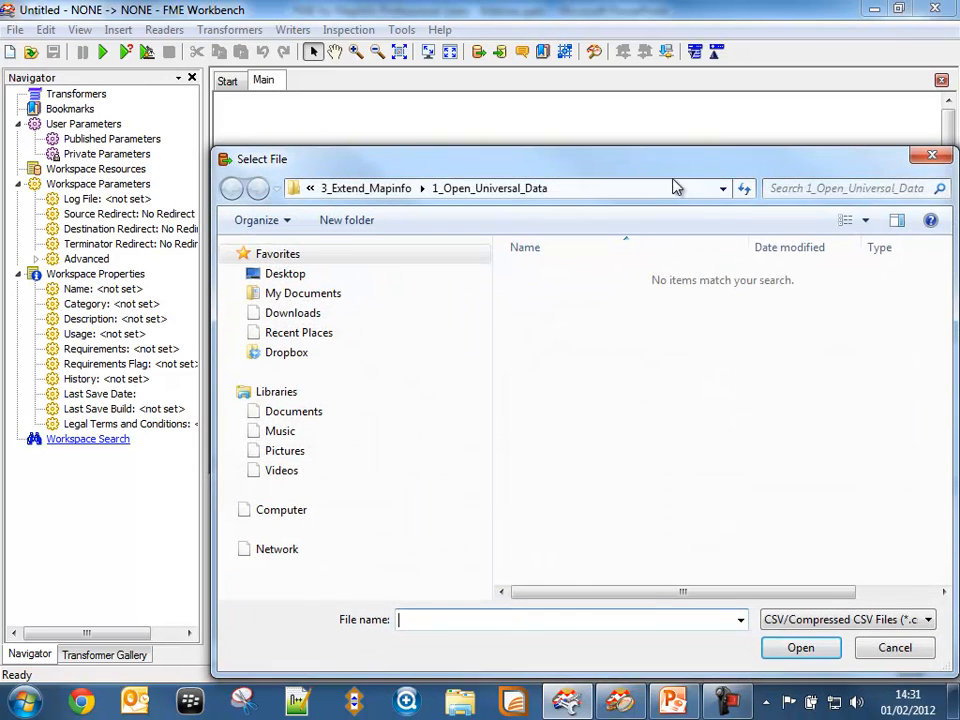
drag(670, 165, 574, 122)
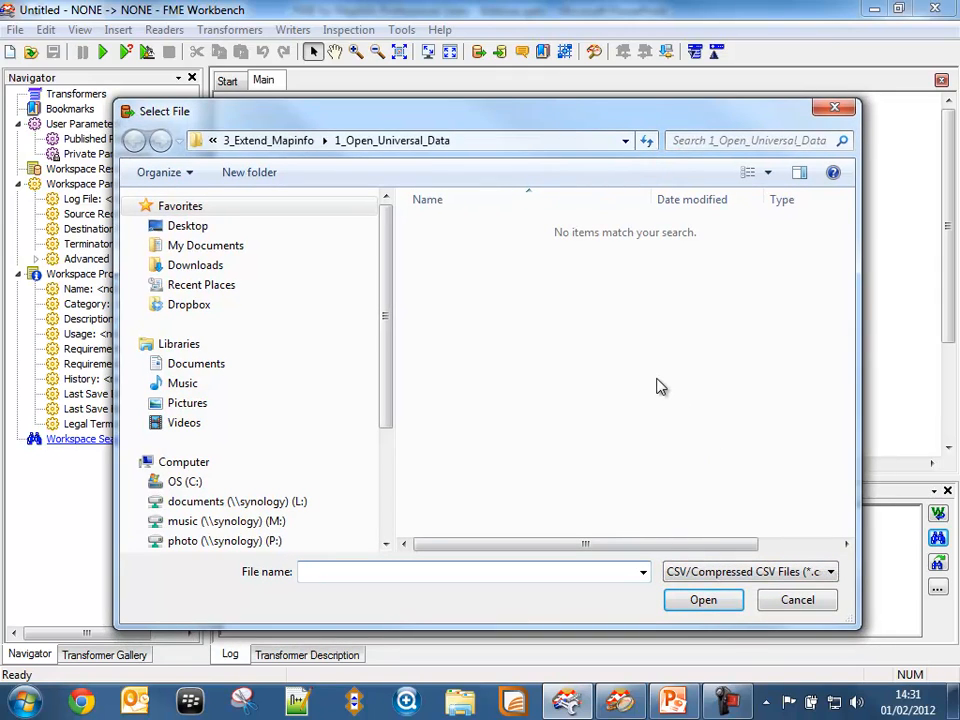
click(276, 142)
double_click(488, 248)
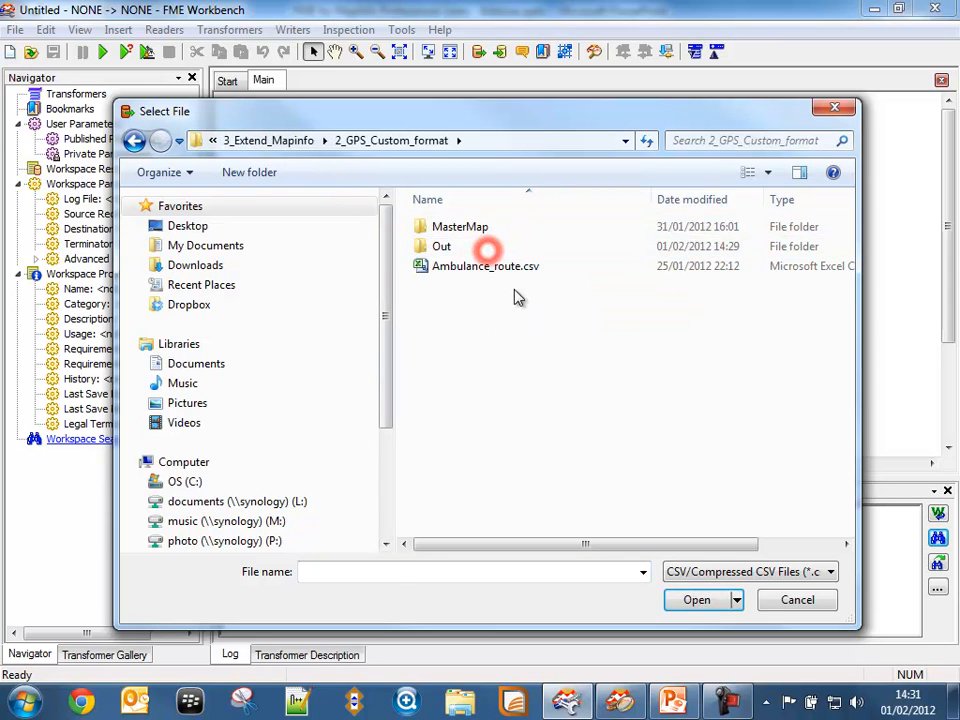
click(486, 266)
click(698, 603)
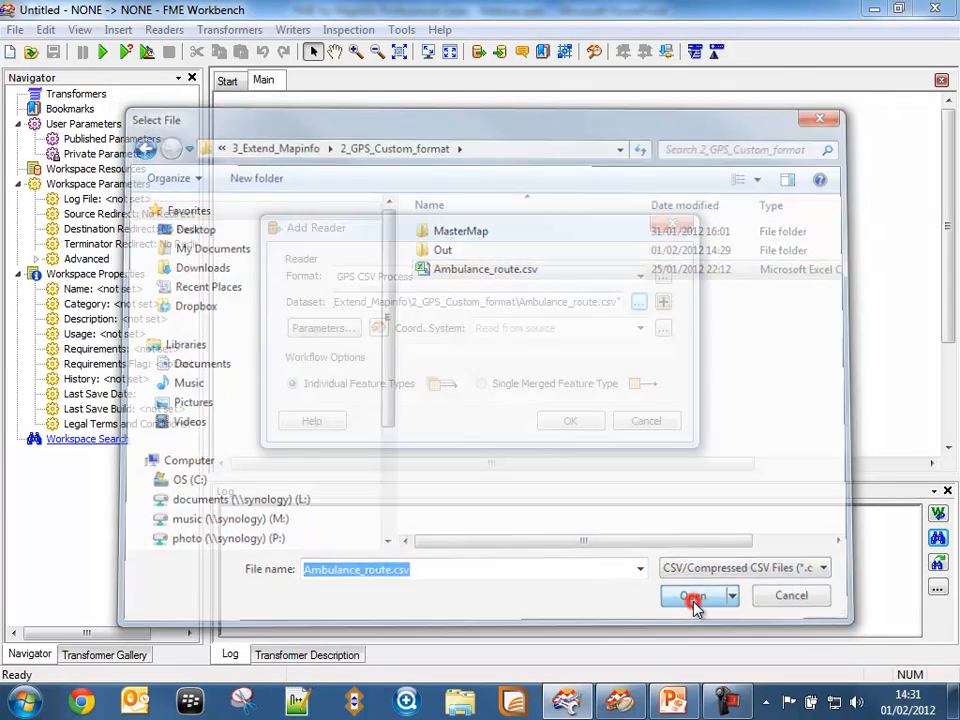
click(570, 425)
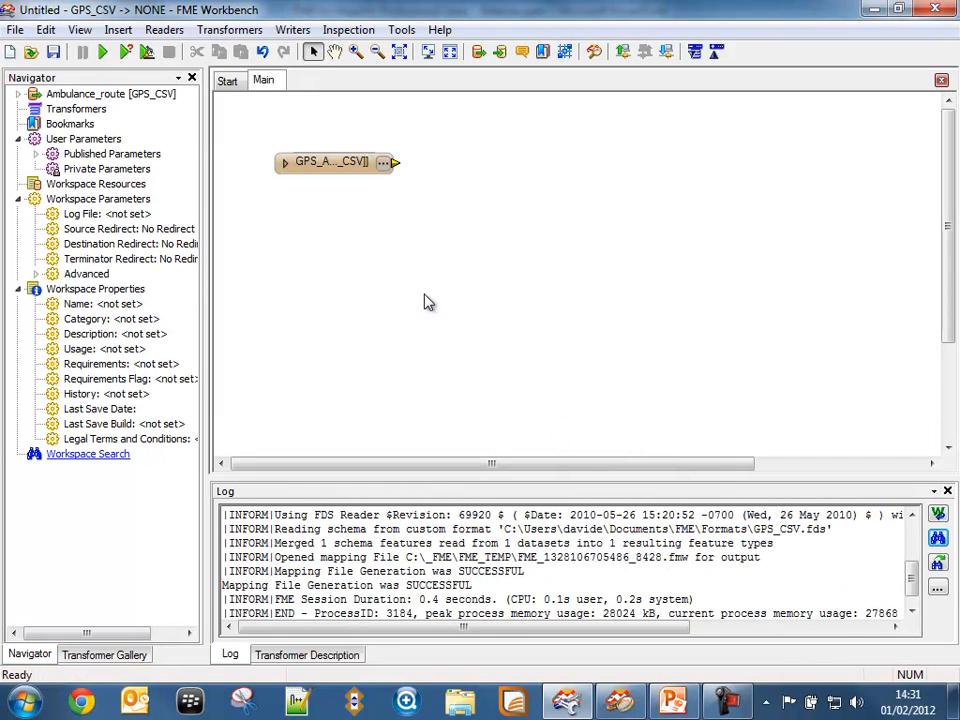
Examine the attributes of the GPS ambulance route reader feature type, then collapse them
click(122, 97)
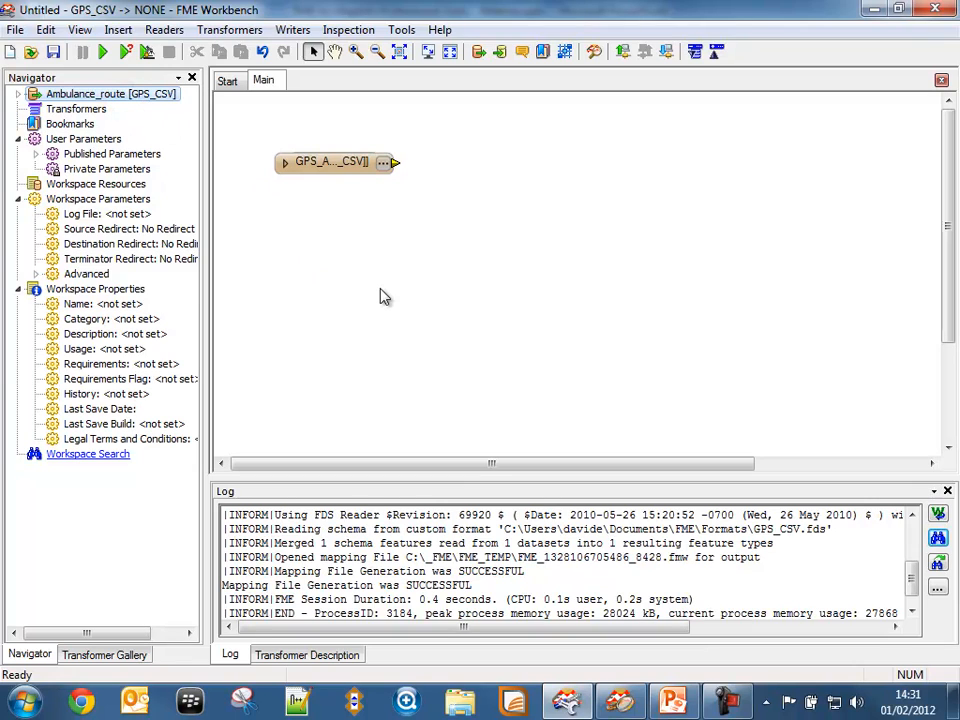
click(293, 167)
click(289, 162)
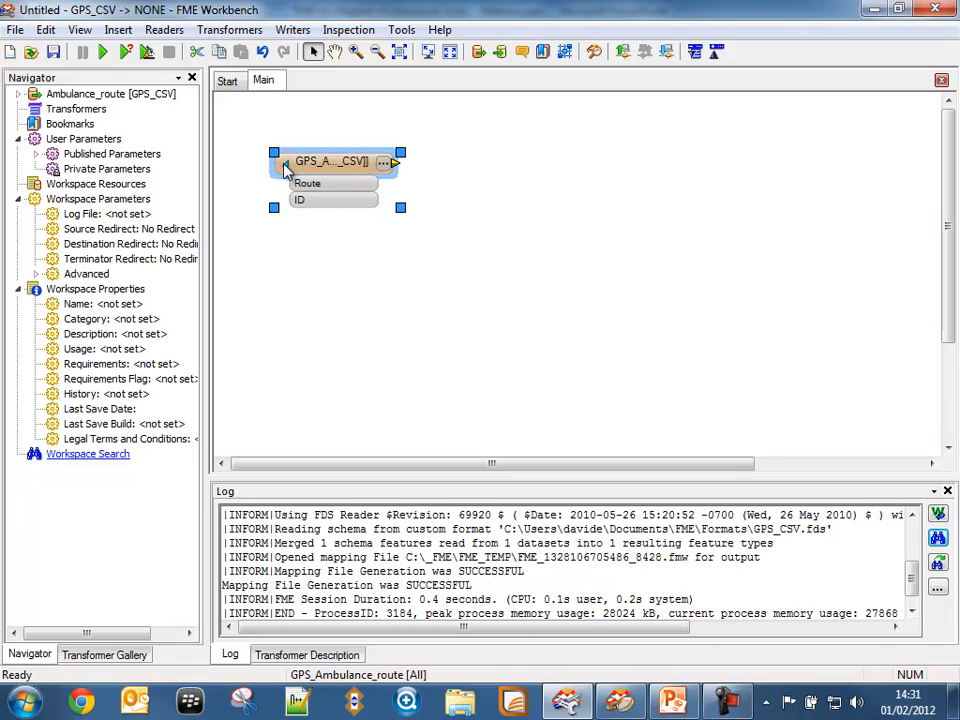
click(284, 161)
Connect an Inspector to the GPS ambulance route feature type, run the workspace, and minimize the FME Universal Viewer after viewing the route
right_click(350, 170)
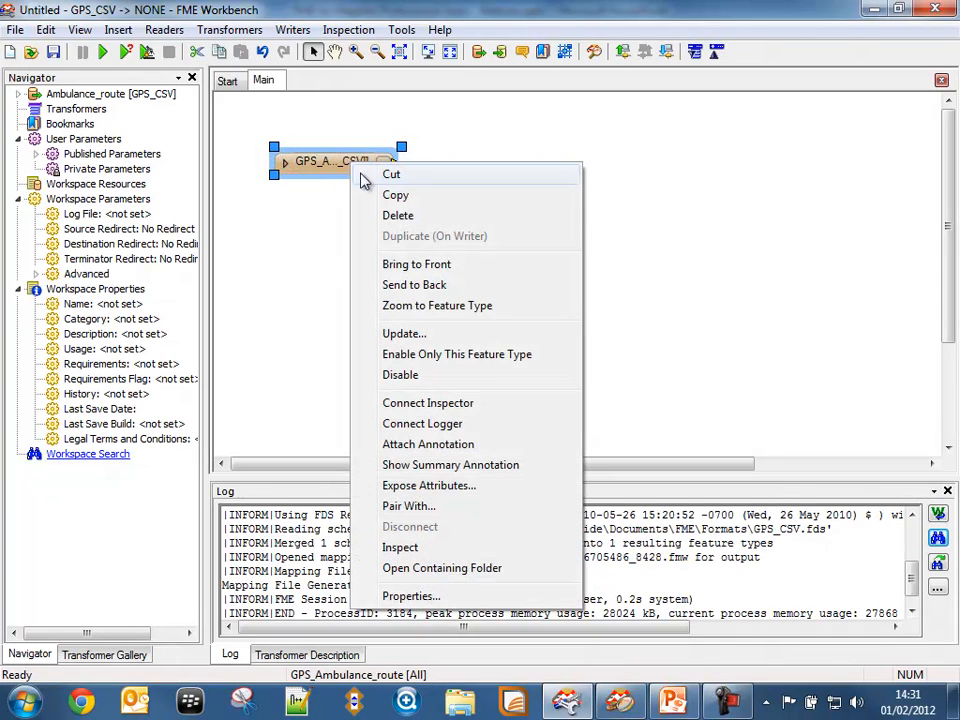
click(443, 404)
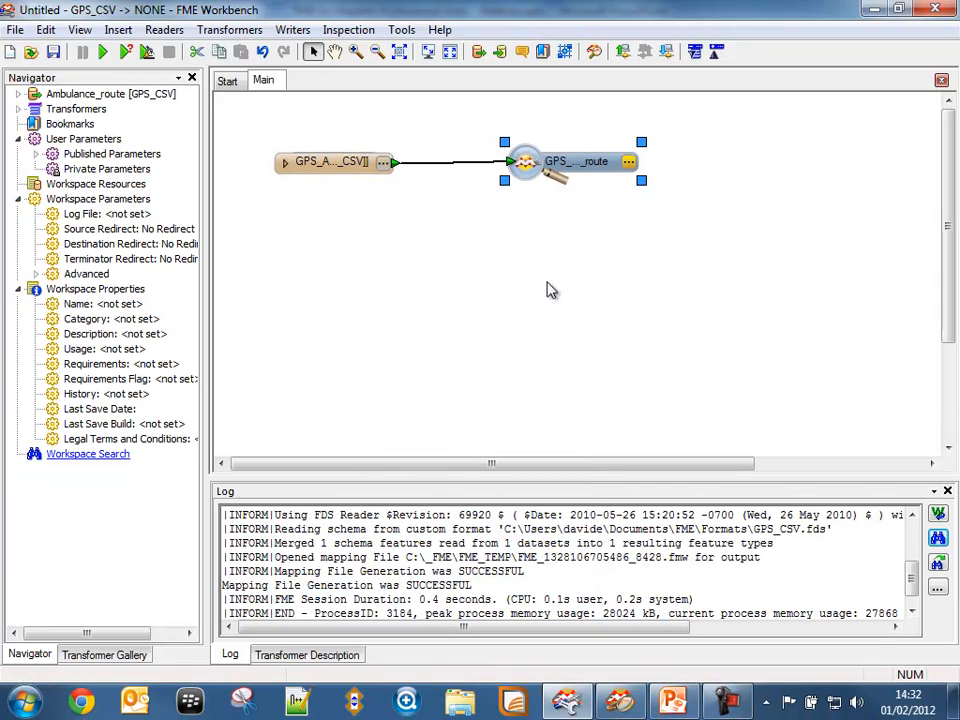
click(104, 53)
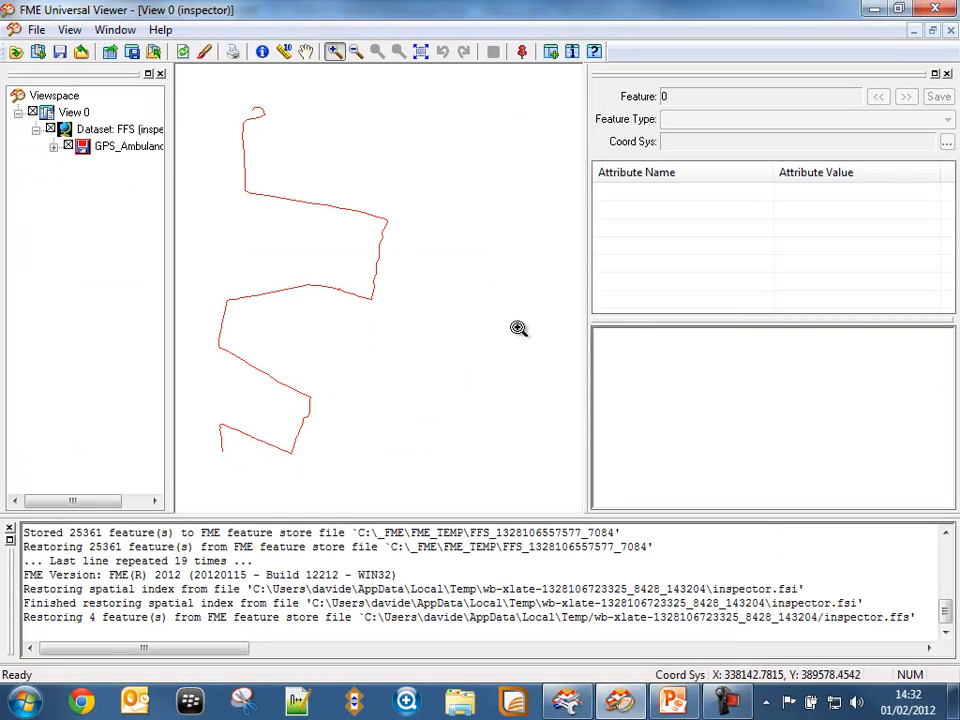
click(874, 9)
Move the GPS ambulance route feature type lower on the canvas, below the level of the Inspector
drag(338, 168, 347, 209)
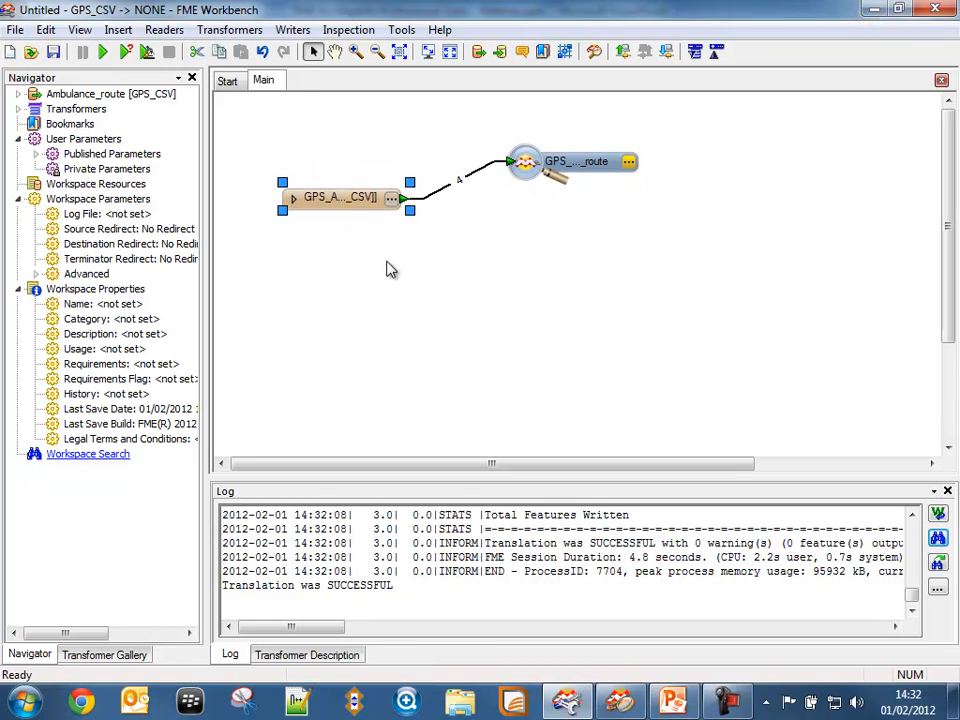
click(456, 184)
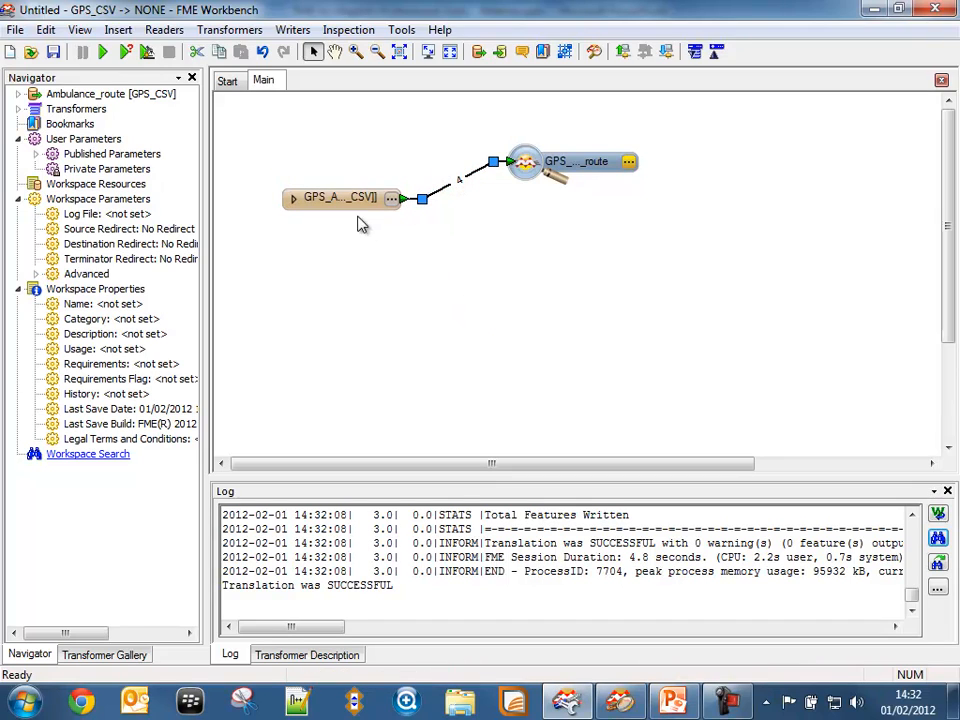
drag(350, 206, 336, 221)
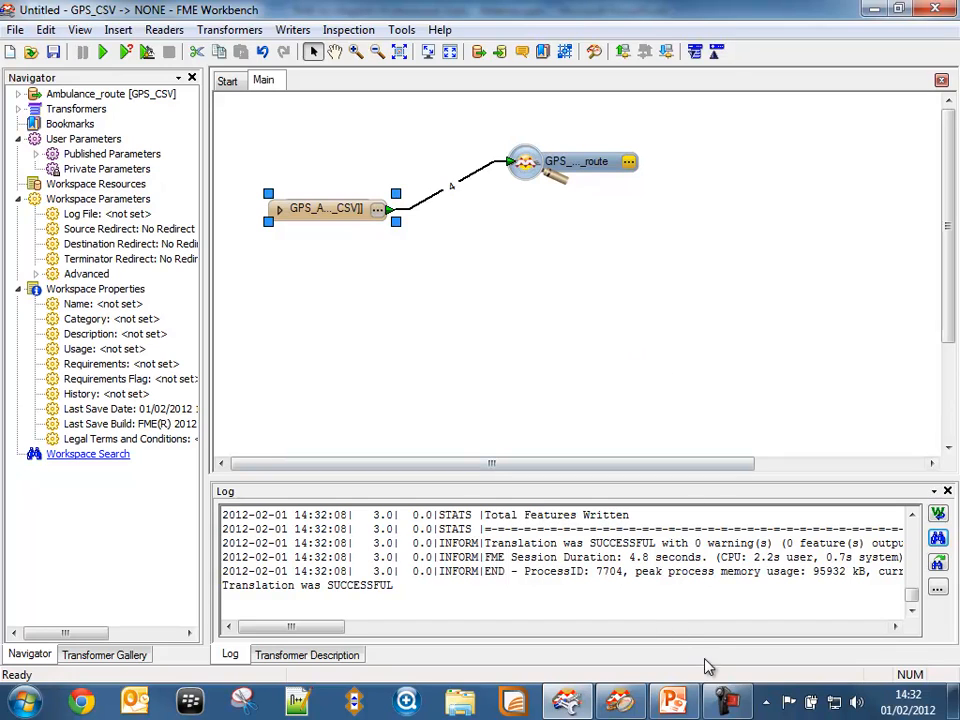
Launch MapInfo Professional without restoring a session and specify Ambulance_route.csv as the universal data source in the GPS CSV Process format
click(500, 705)
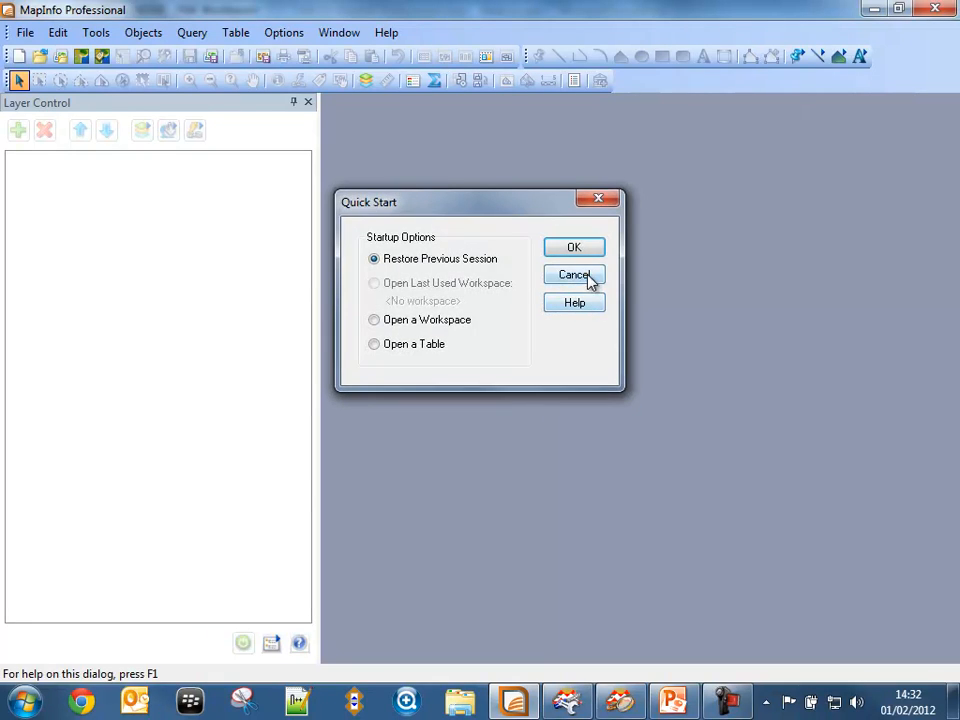
click(583, 275)
click(22, 34)
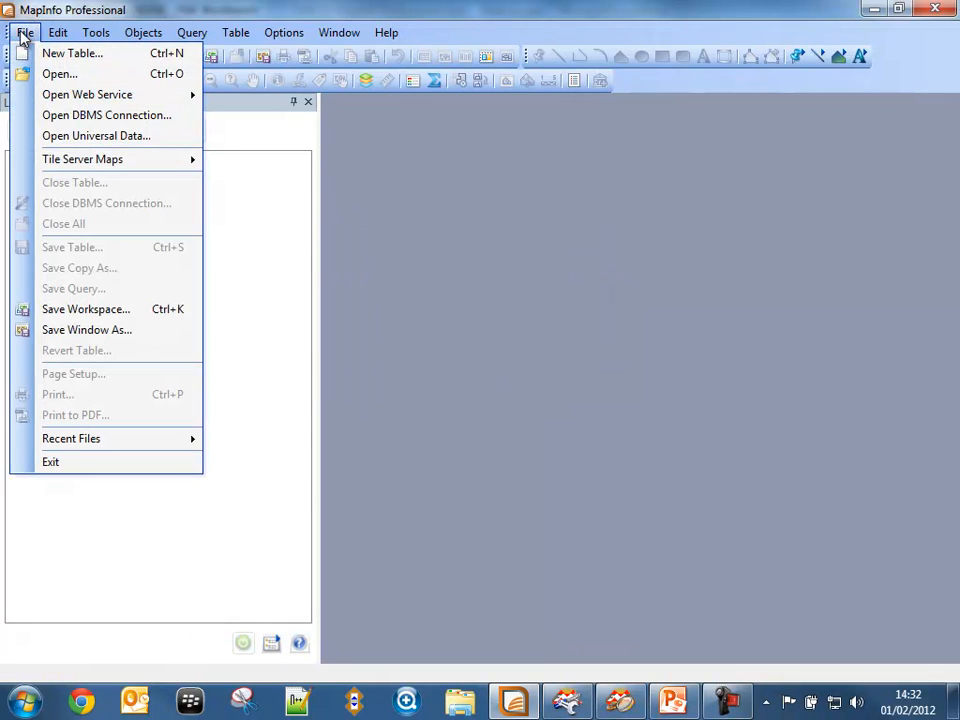
click(76, 135)
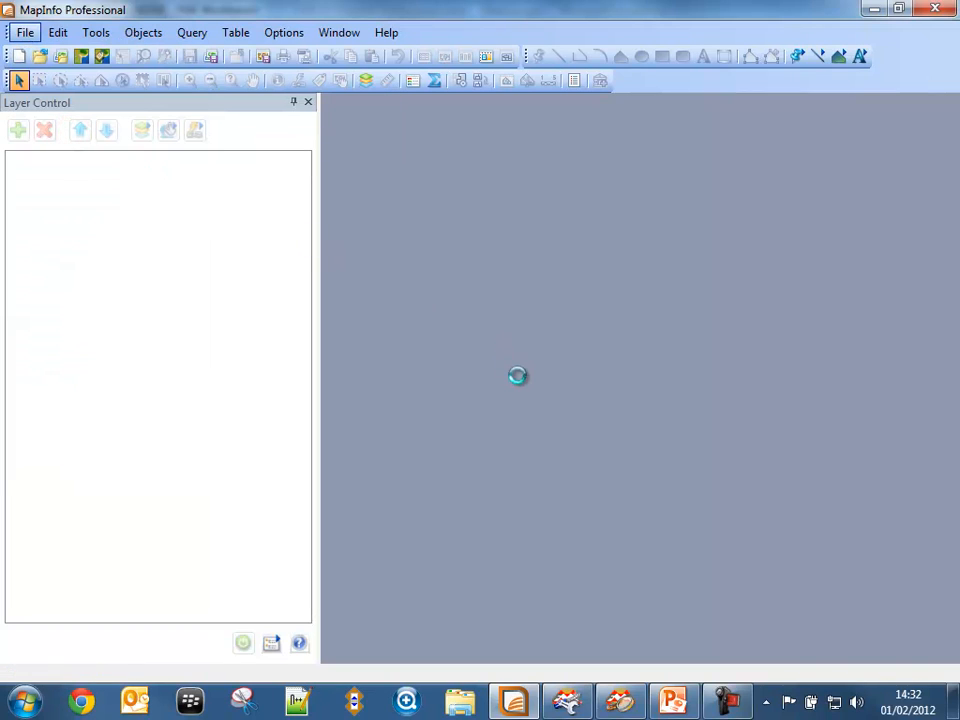
click(564, 304)
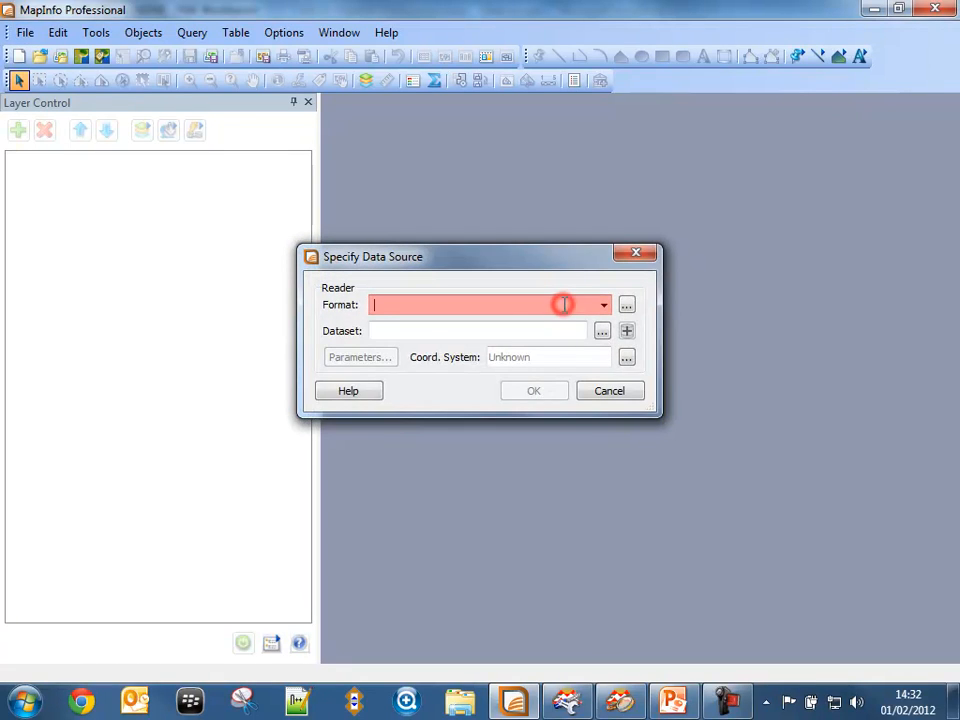
text(gps)
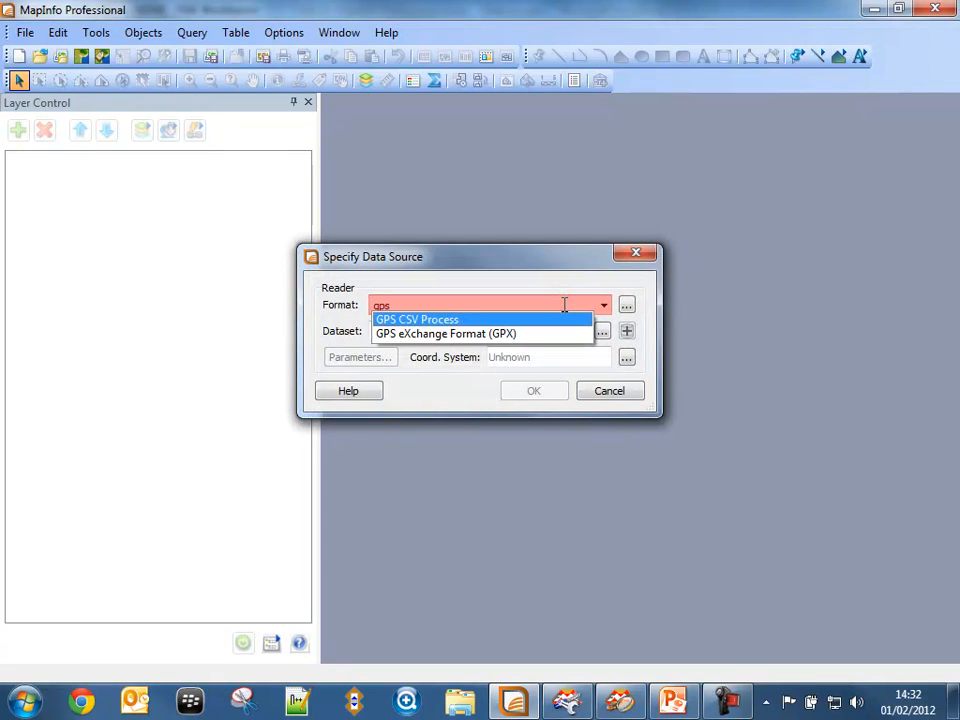
click(457, 320)
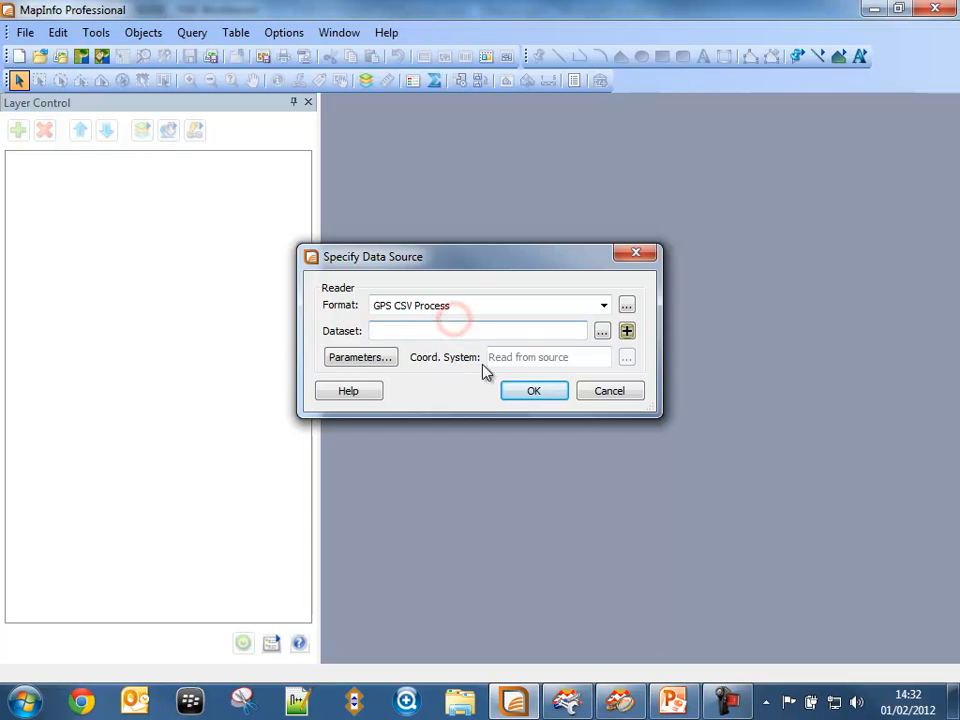
click(602, 332)
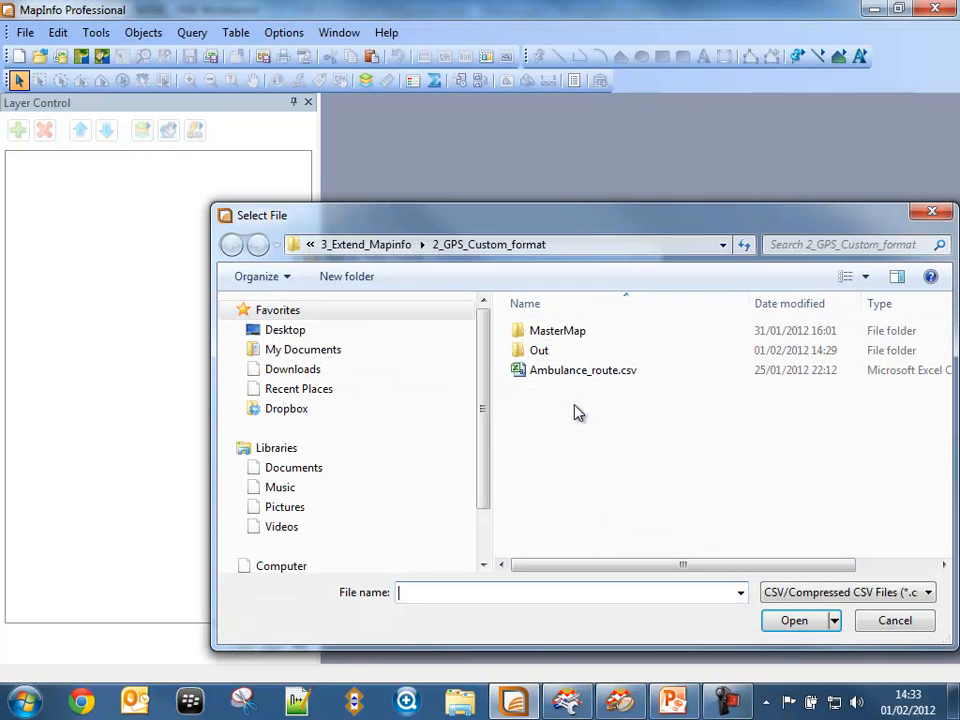
click(575, 370)
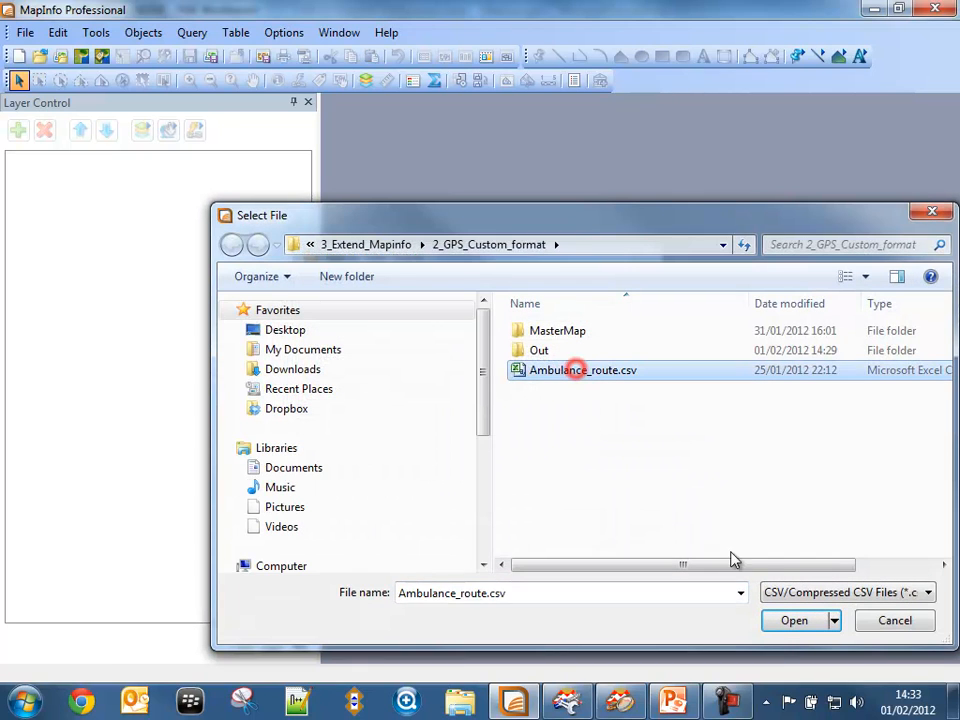
click(790, 621)
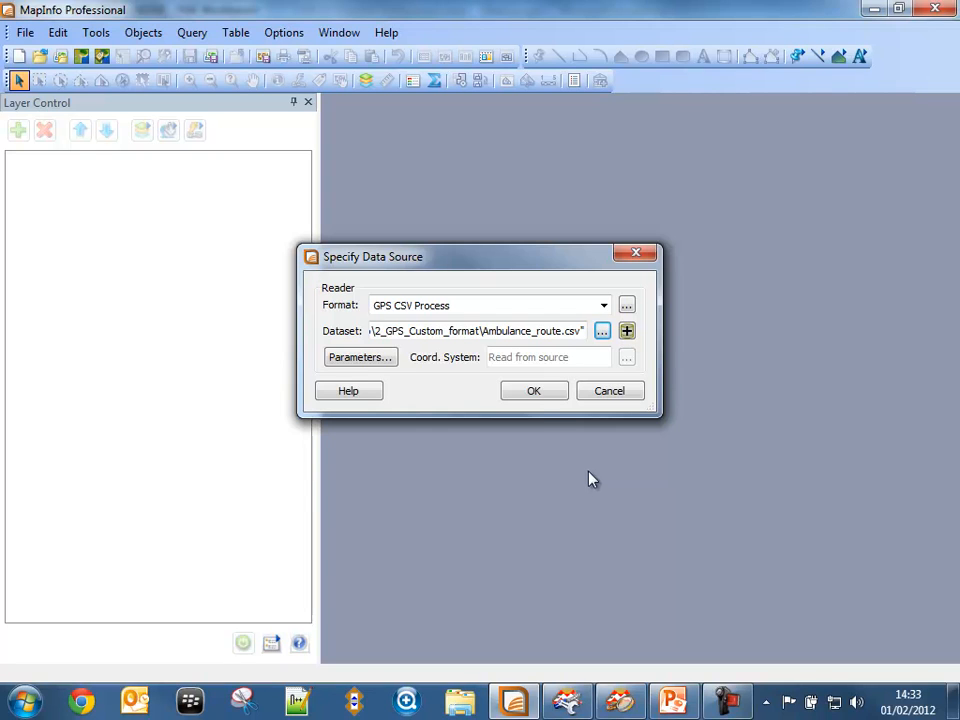
click(532, 390)
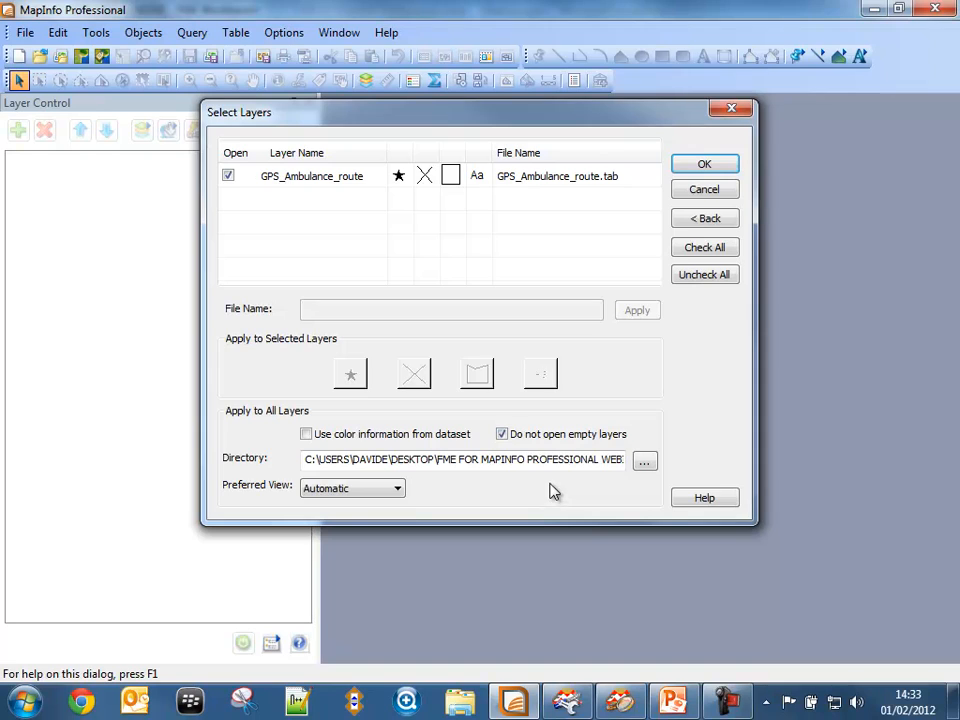
Open the GPS_Ambulance_route layer using color information from the dataset, with 2_GPS_Custom_format\Out as the output directory
click(343, 434)
click(645, 462)
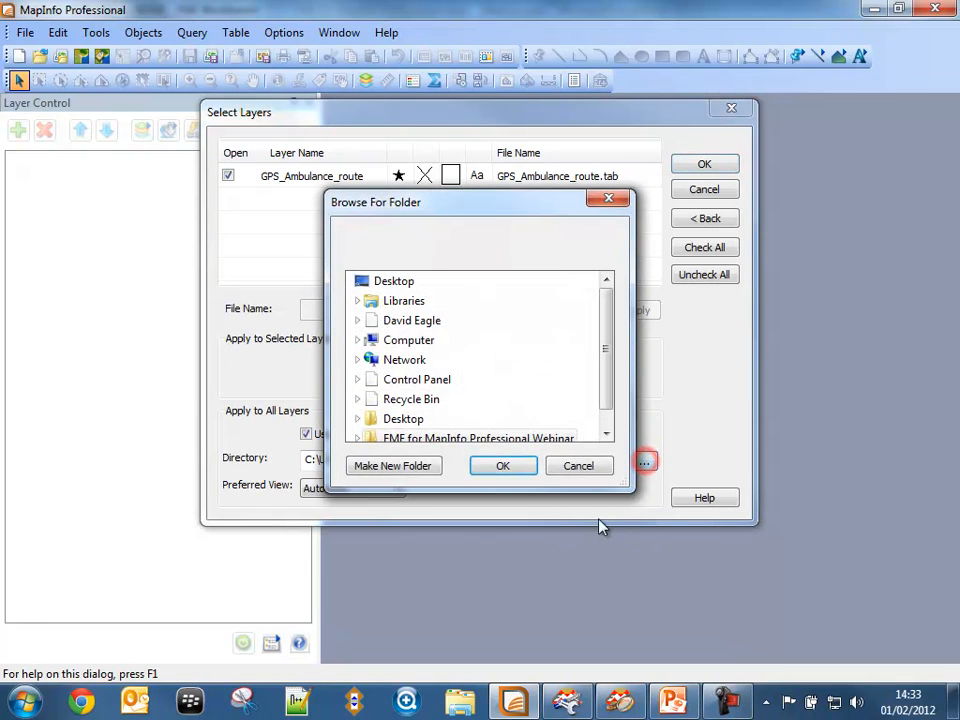
click(446, 440)
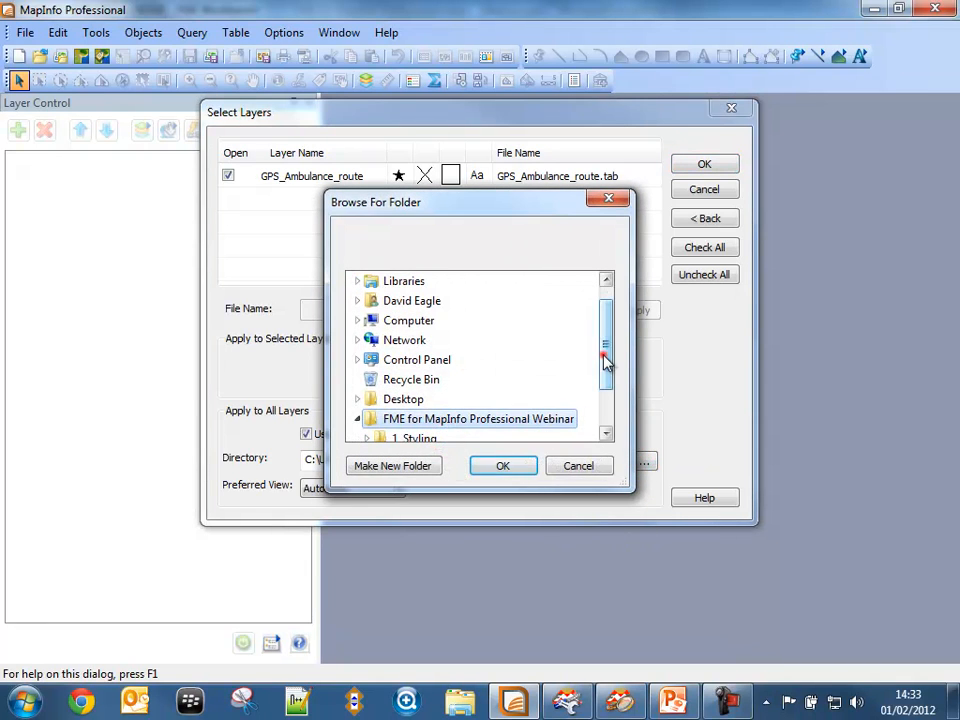
drag(605, 357, 605, 393)
click(369, 420)
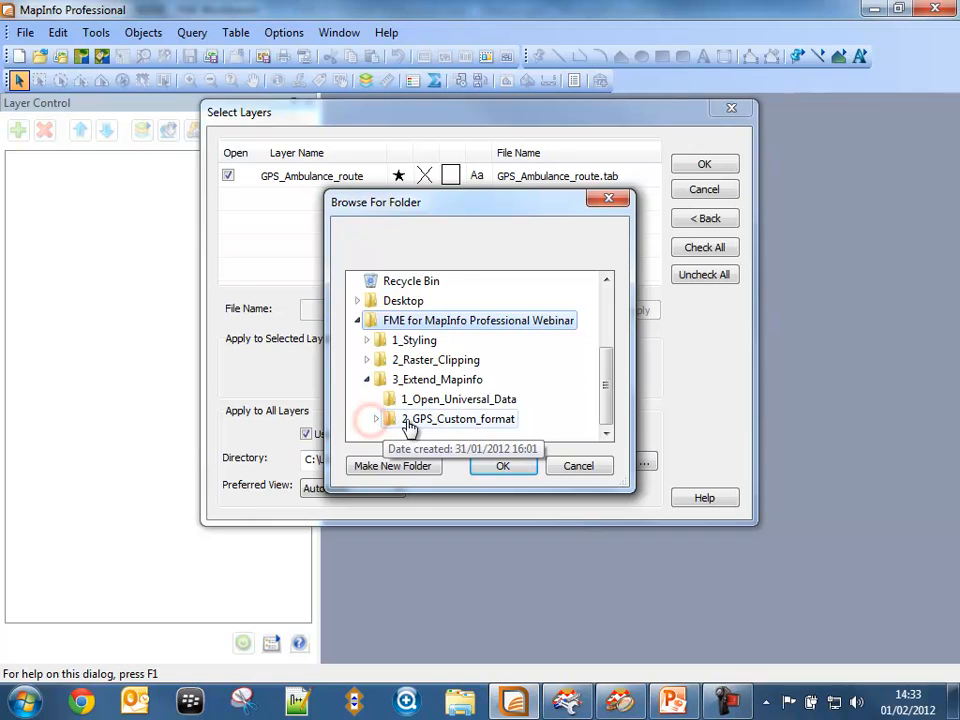
click(380, 420)
click(420, 419)
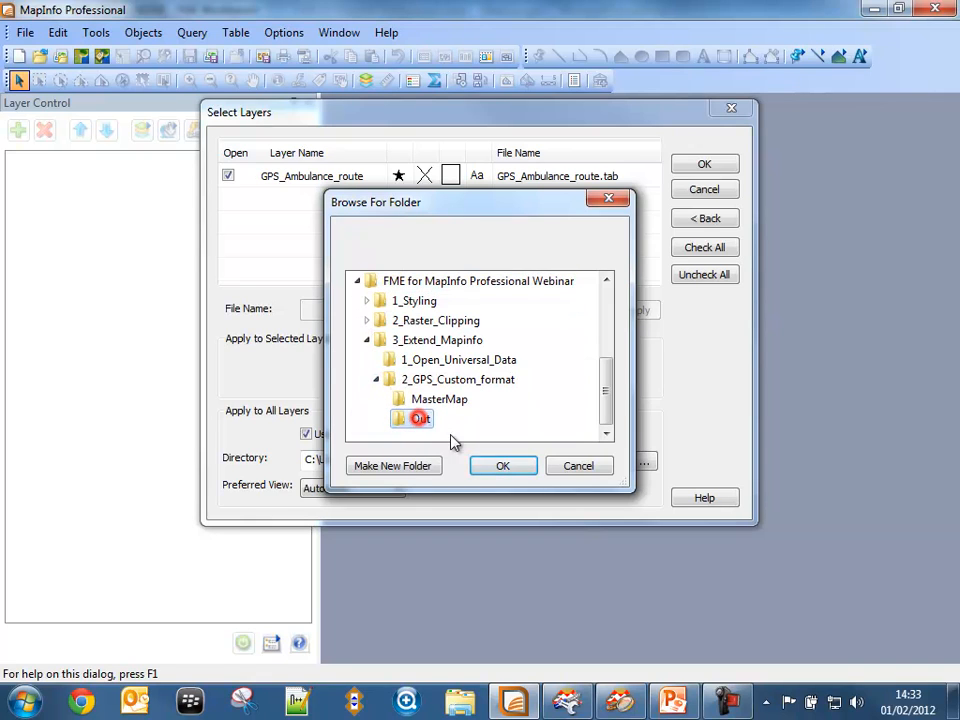
click(495, 467)
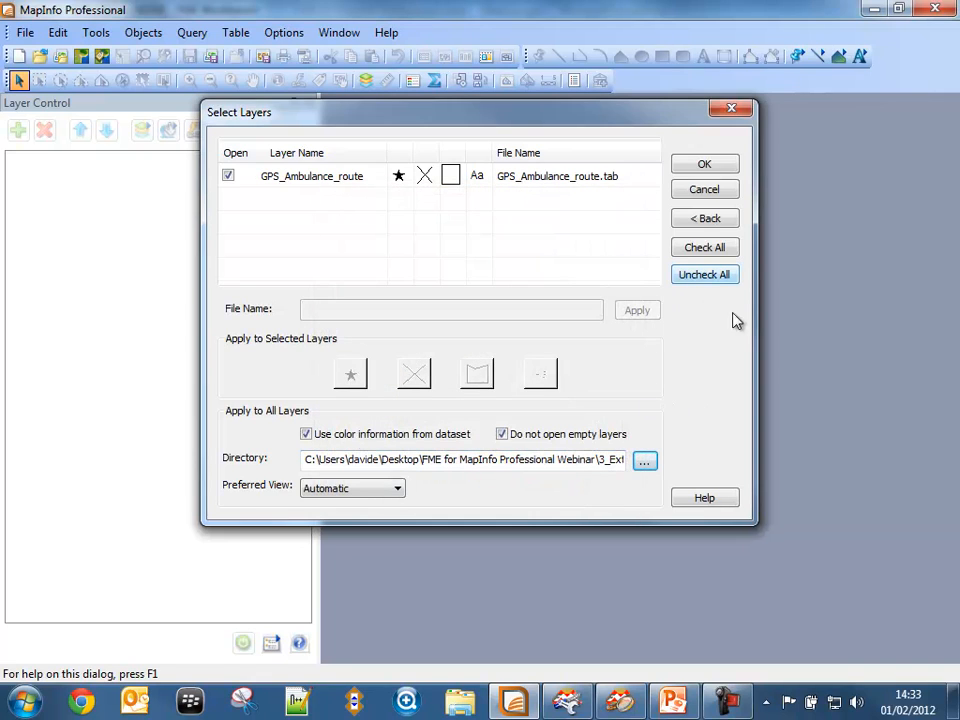
click(704, 166)
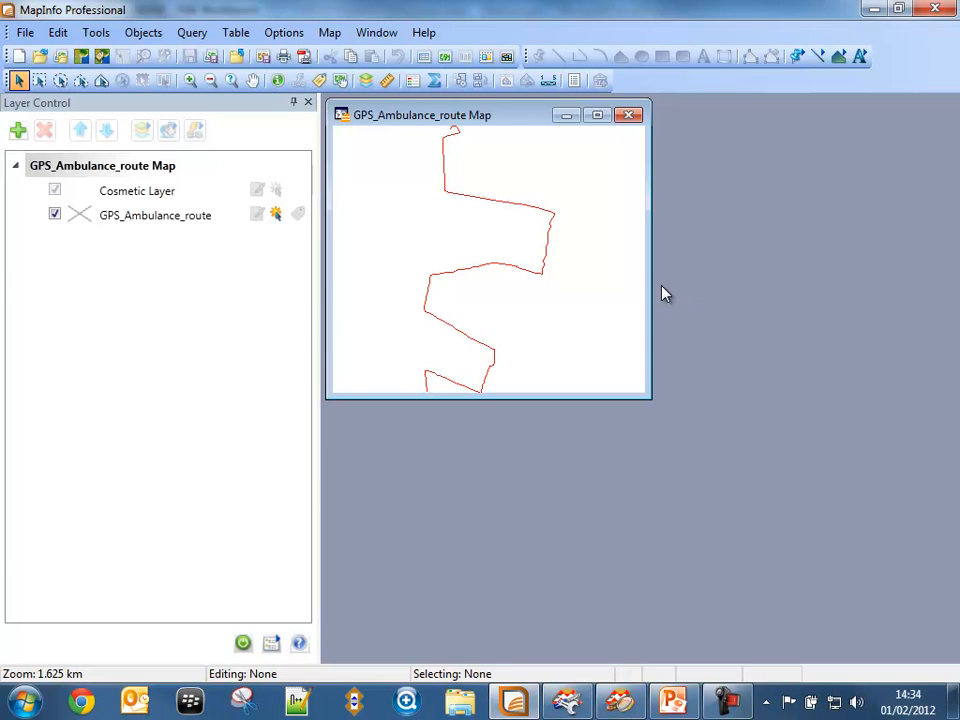
Switch to PowerPoint, start the slide show from slide 32, and advance to the "Post training resources" slide
click(673, 701)
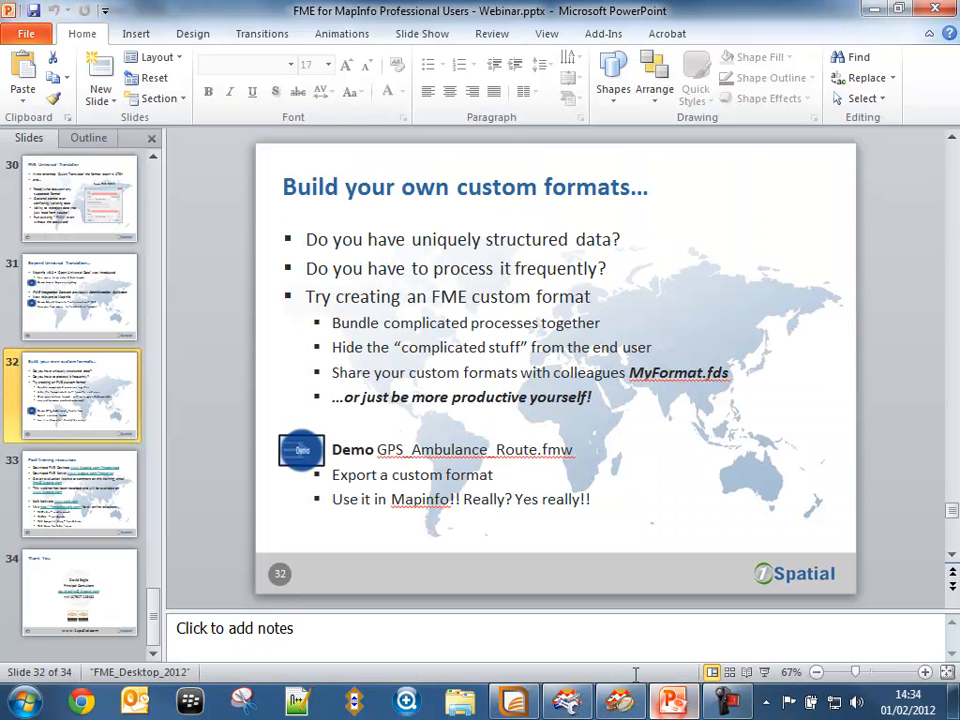
click(764, 672)
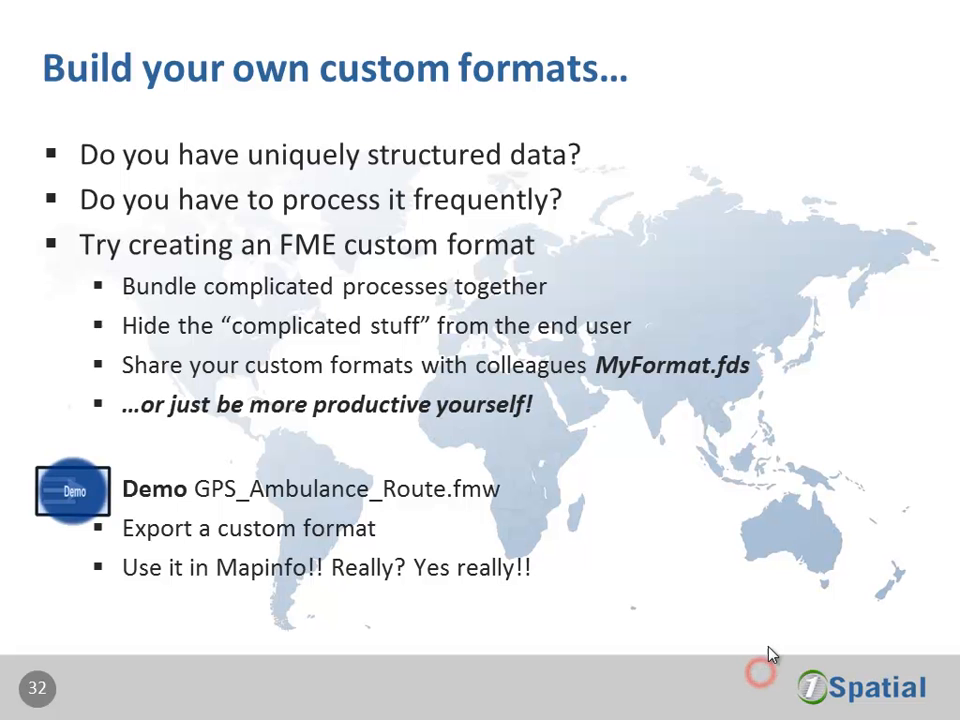
key(Right)
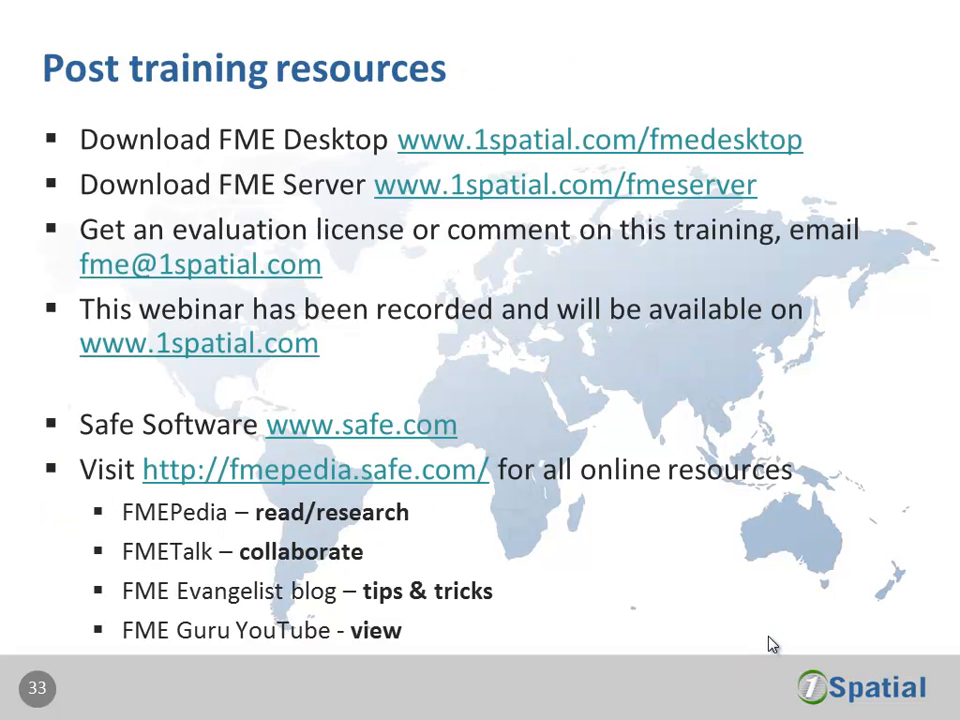